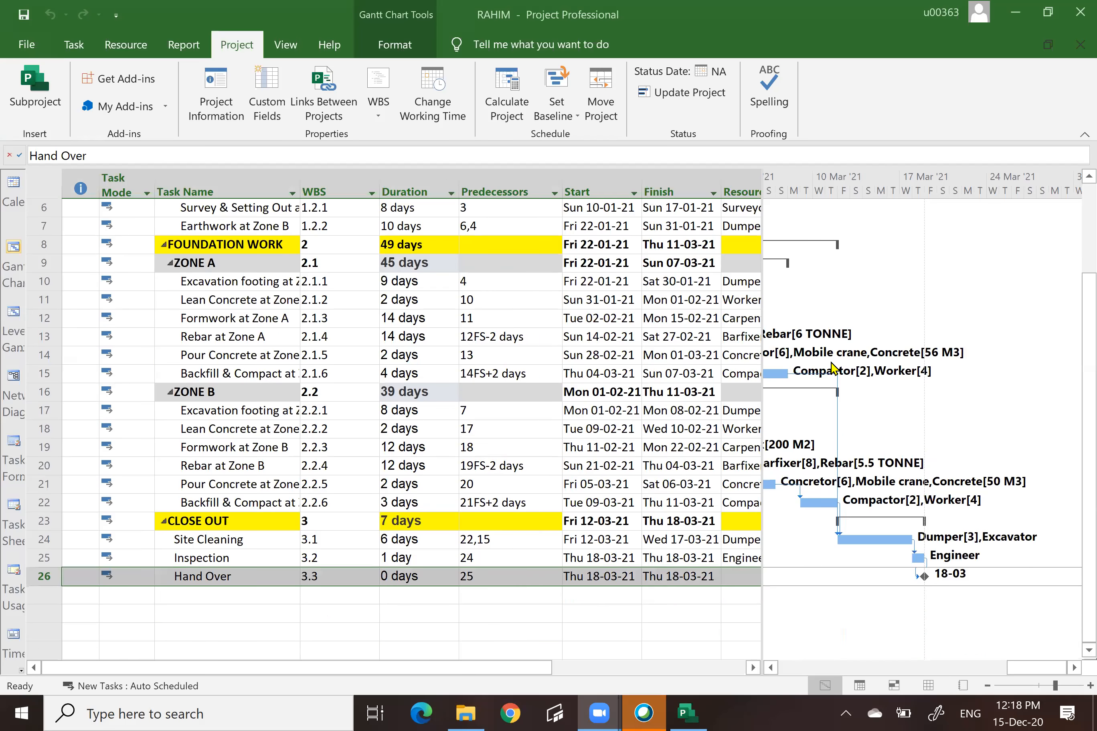
scroll(833, 371, "up", 2)
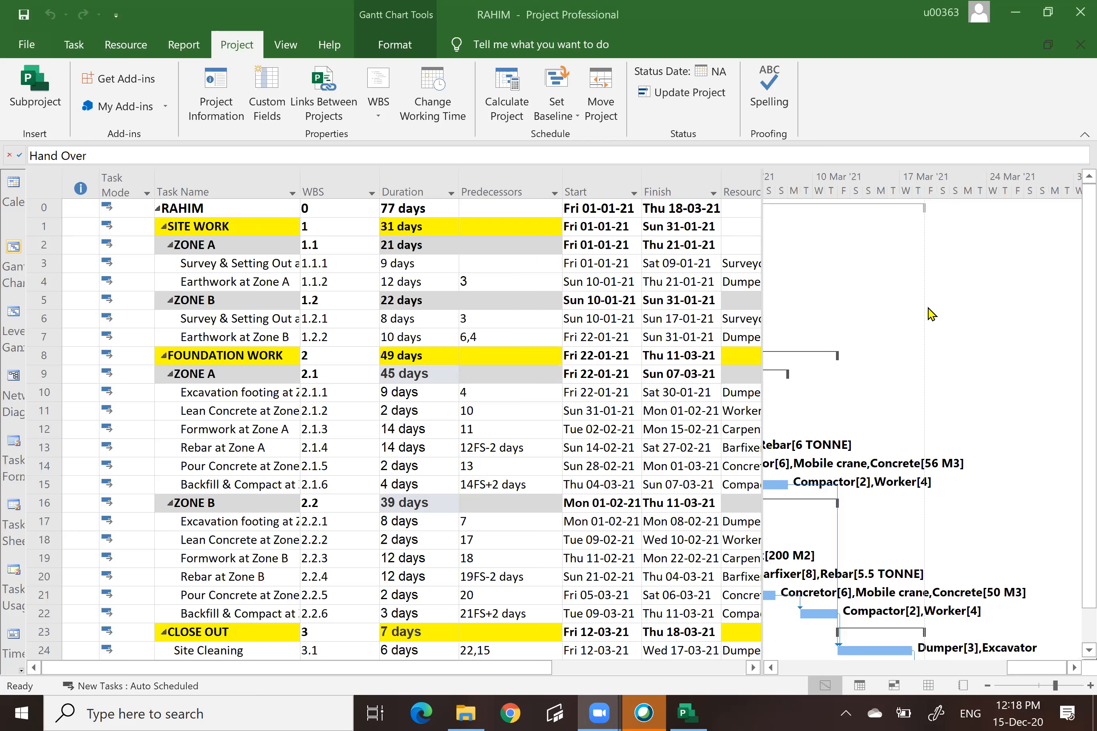
scroll(367, 274, "down", 3)
scroll(365, 276, "up", 3)
scroll(451, 217, "down", 3)
scroll(449, 216, "up", 3)
Display the Cost table for all tasks to view the costs, and return to the Entry table
left_click(40, 183)
right_click(40, 184)
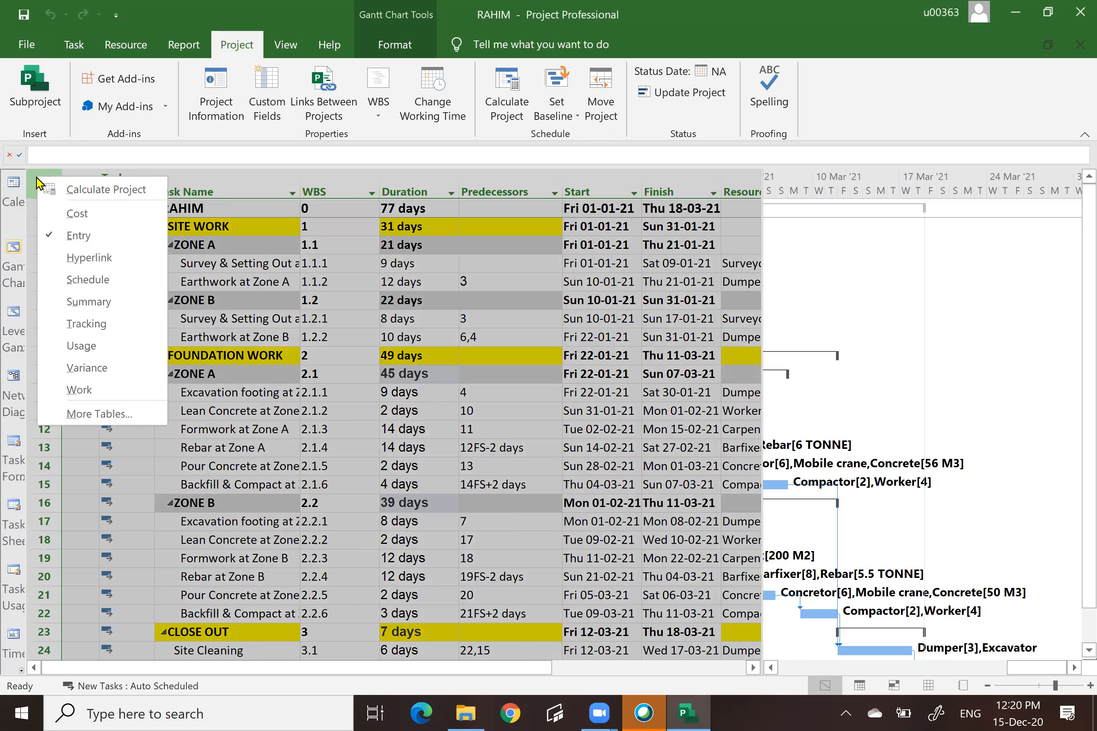
left_click(77, 215)
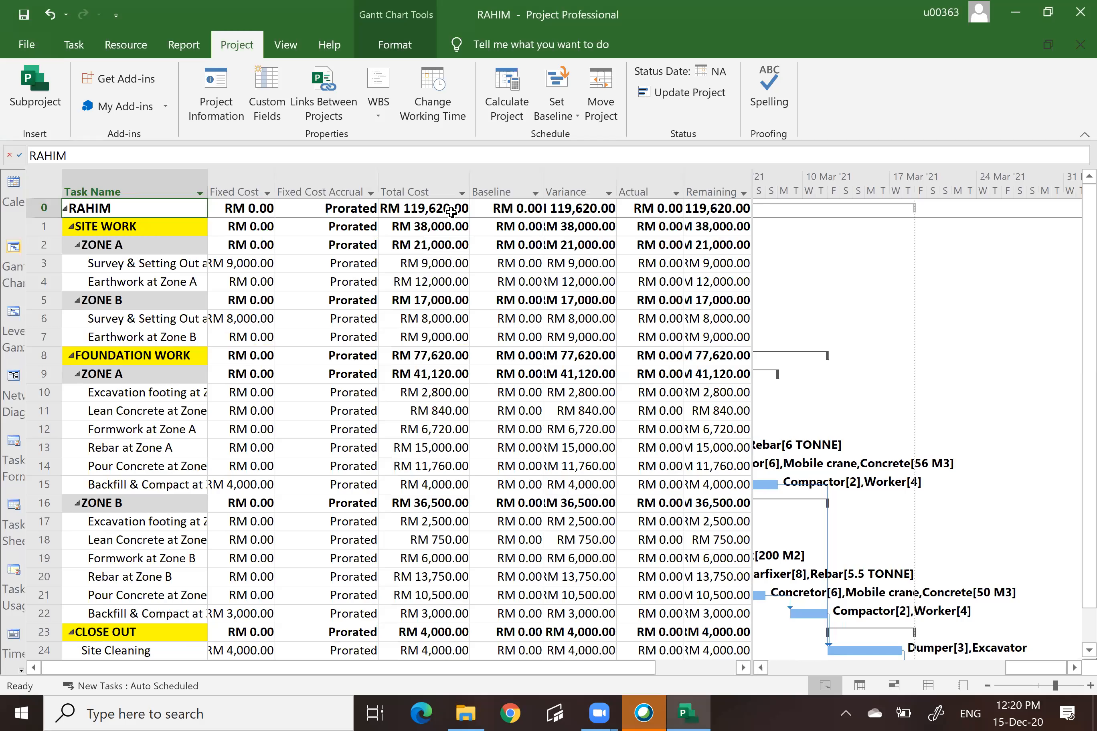
left_click(40, 184)
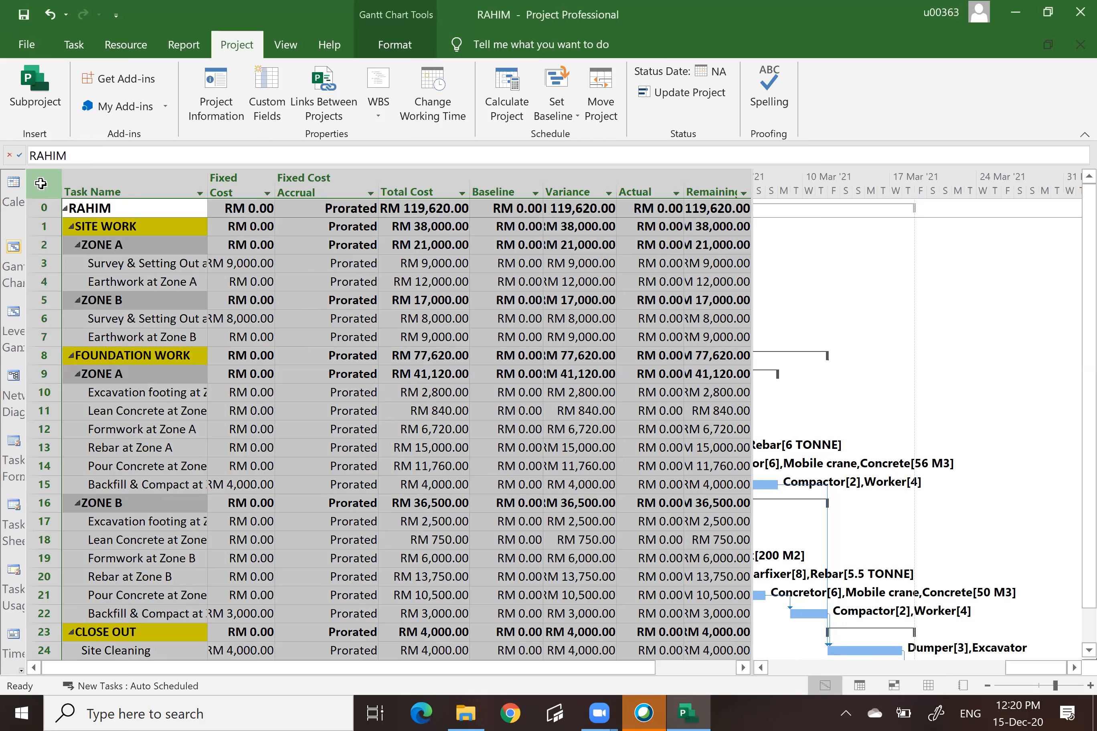
right_click(41, 183)
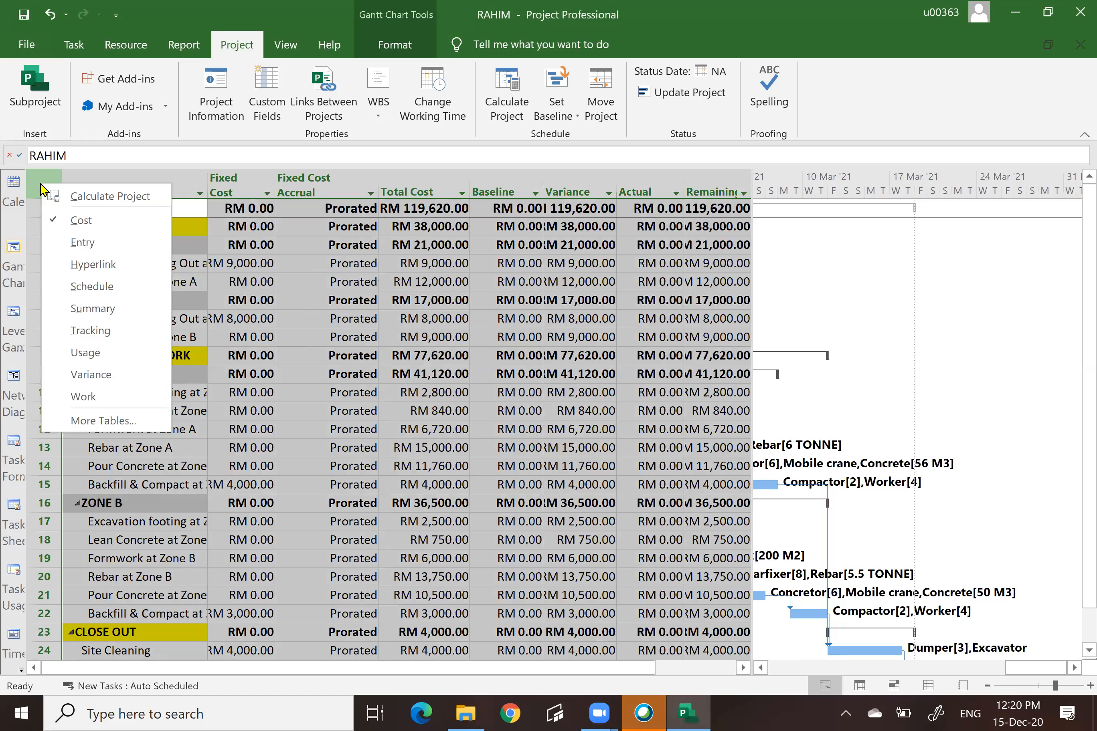
left_click(72, 241)
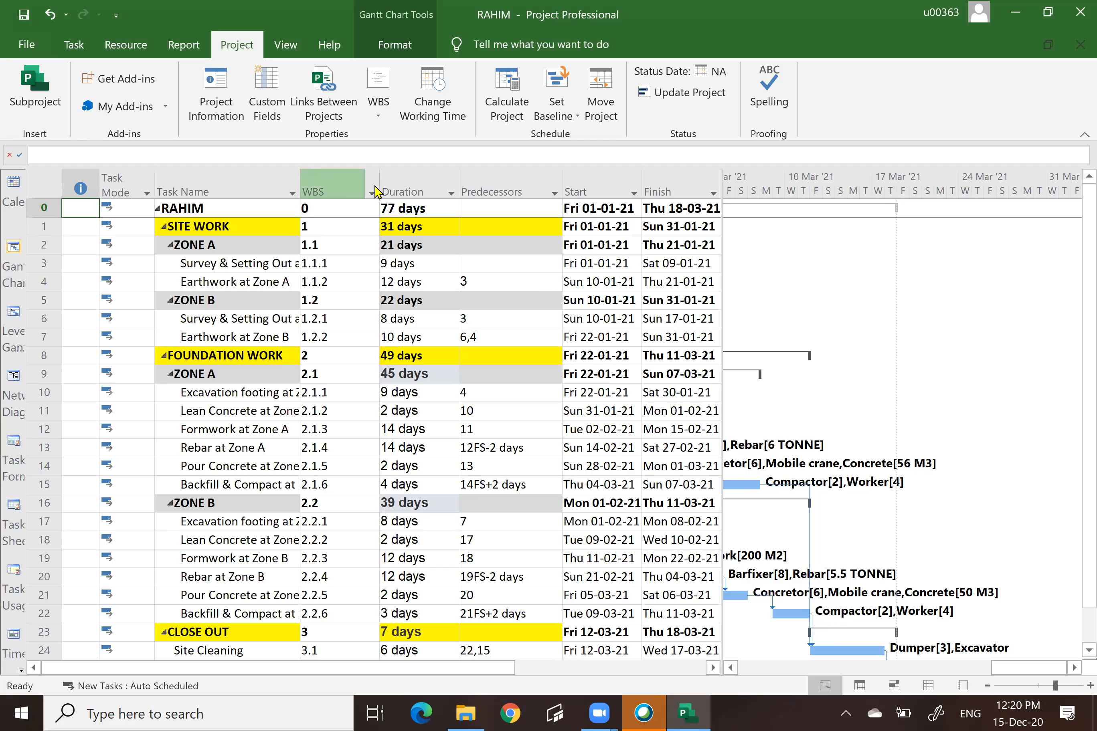
Narrow the WBS column and close the project file, saving its changes
left_click_drag(379, 184, 338, 184)
key("alt+F4")
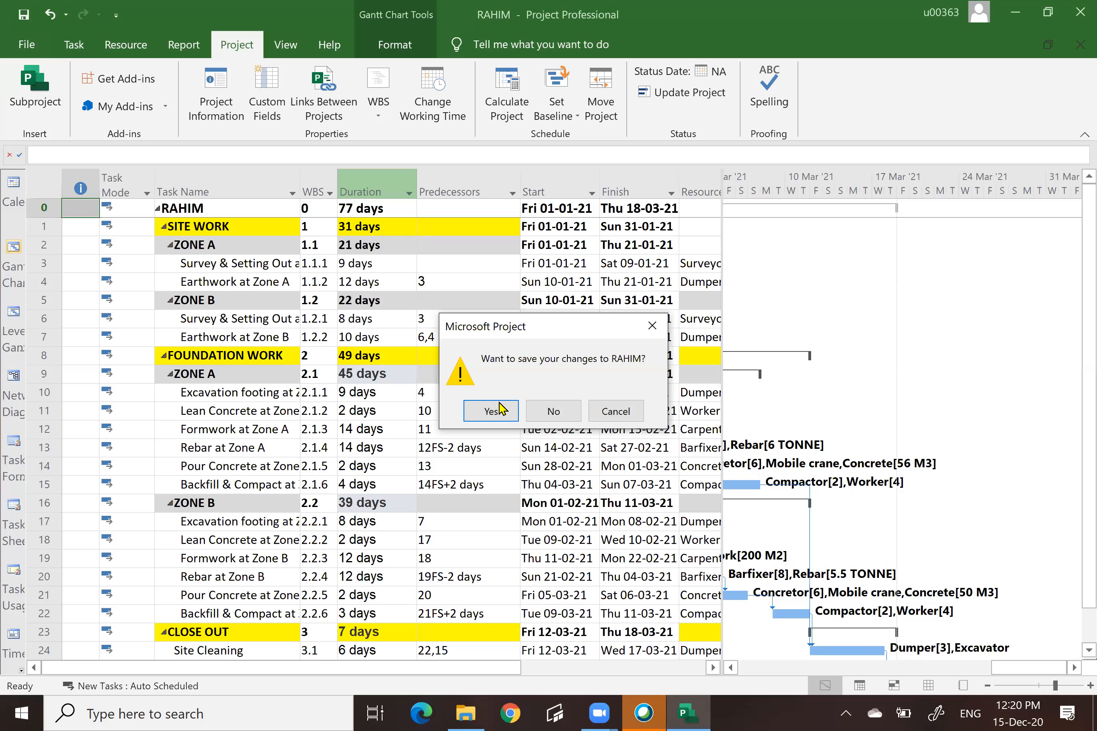
left_click(490, 413)
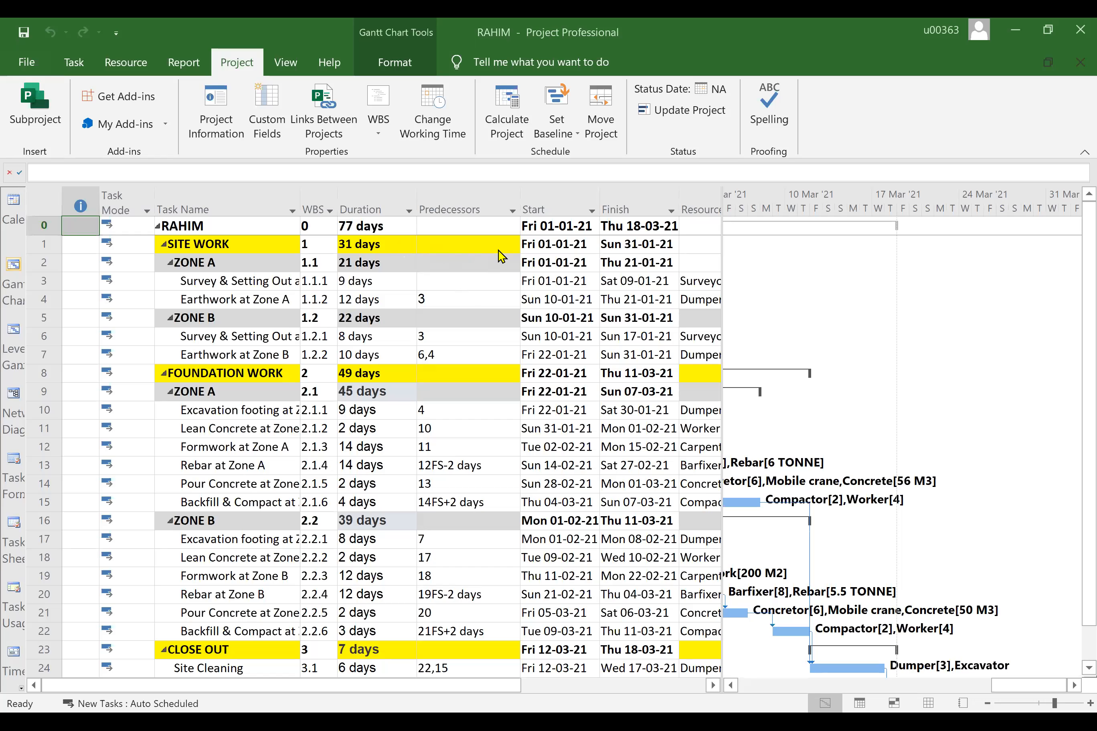
Highlight the Duration, Start and Finish columns of the task table one after another
left_click(368, 203)
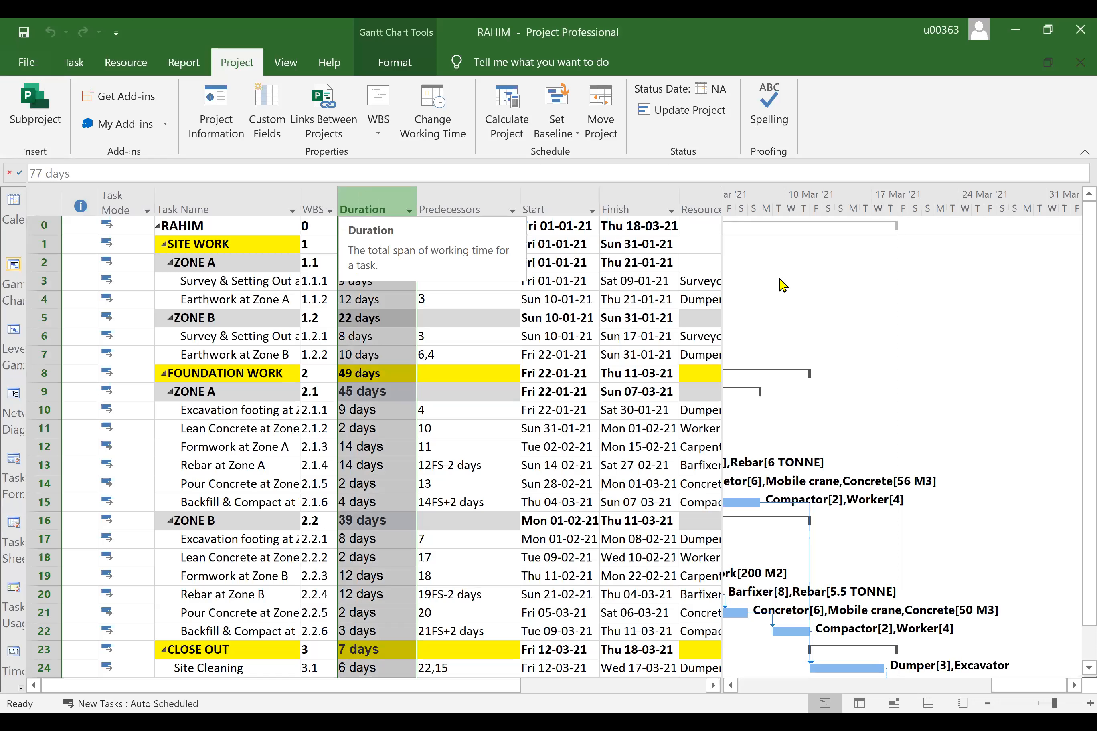
left_click(566, 203)
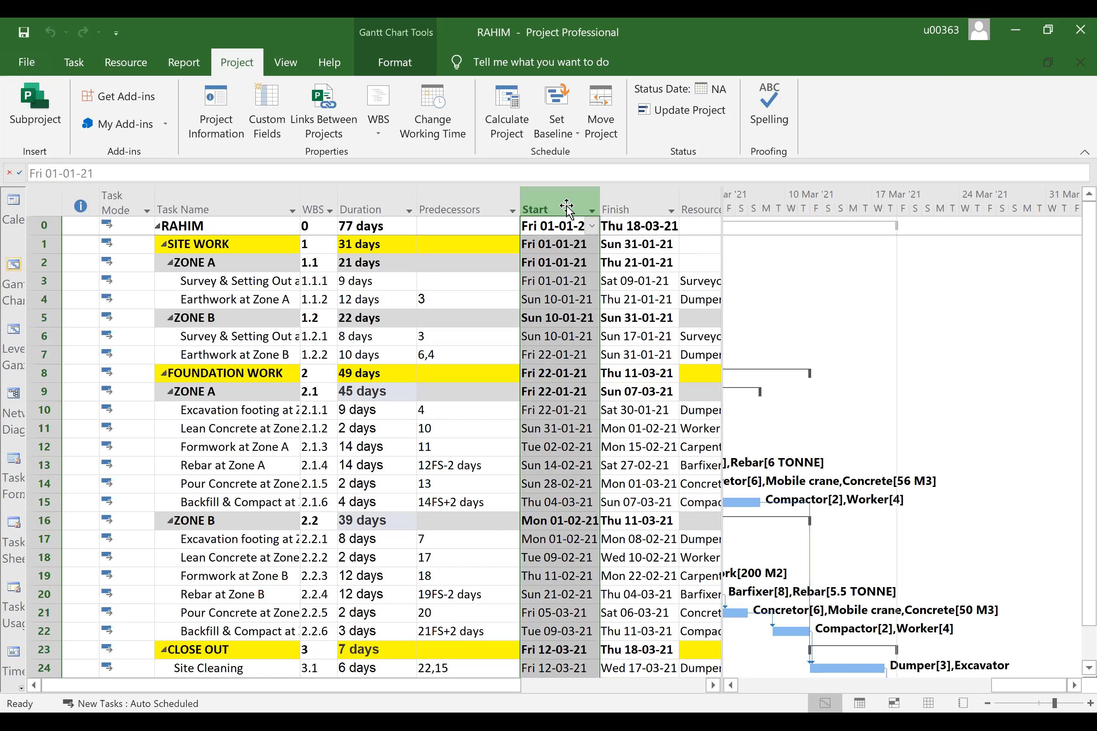
left_click(616, 208)
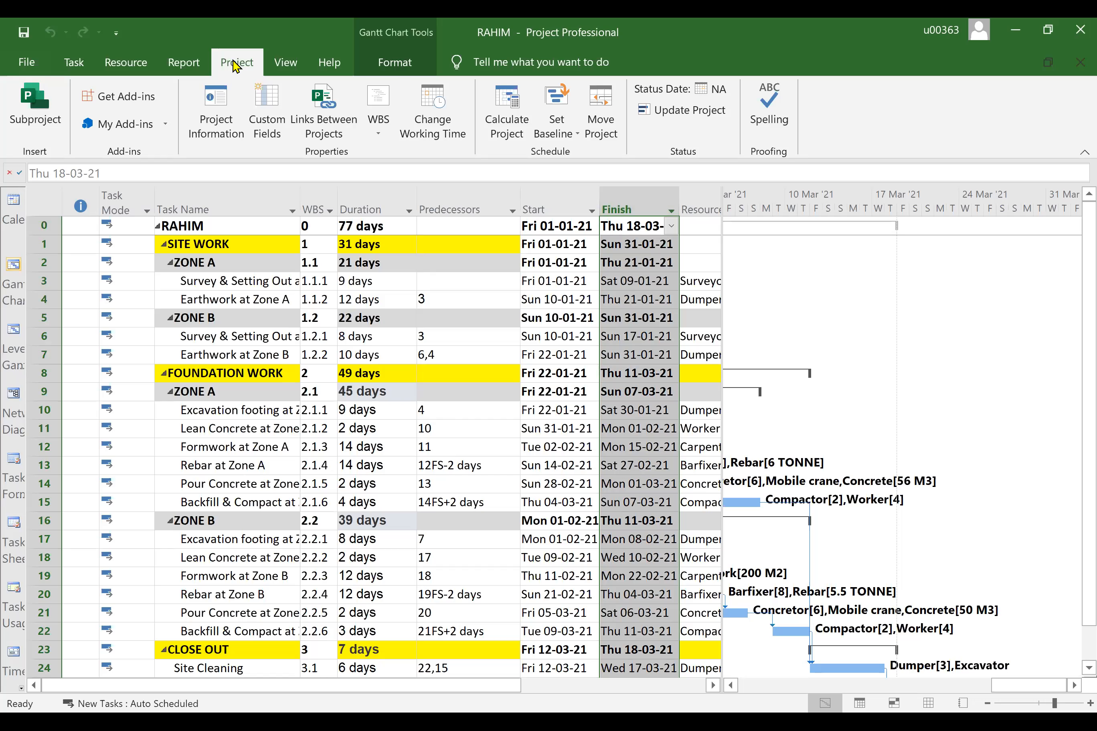
Check the project start date and its calendar in the Project Information dialog without changing it
left_click(213, 101)
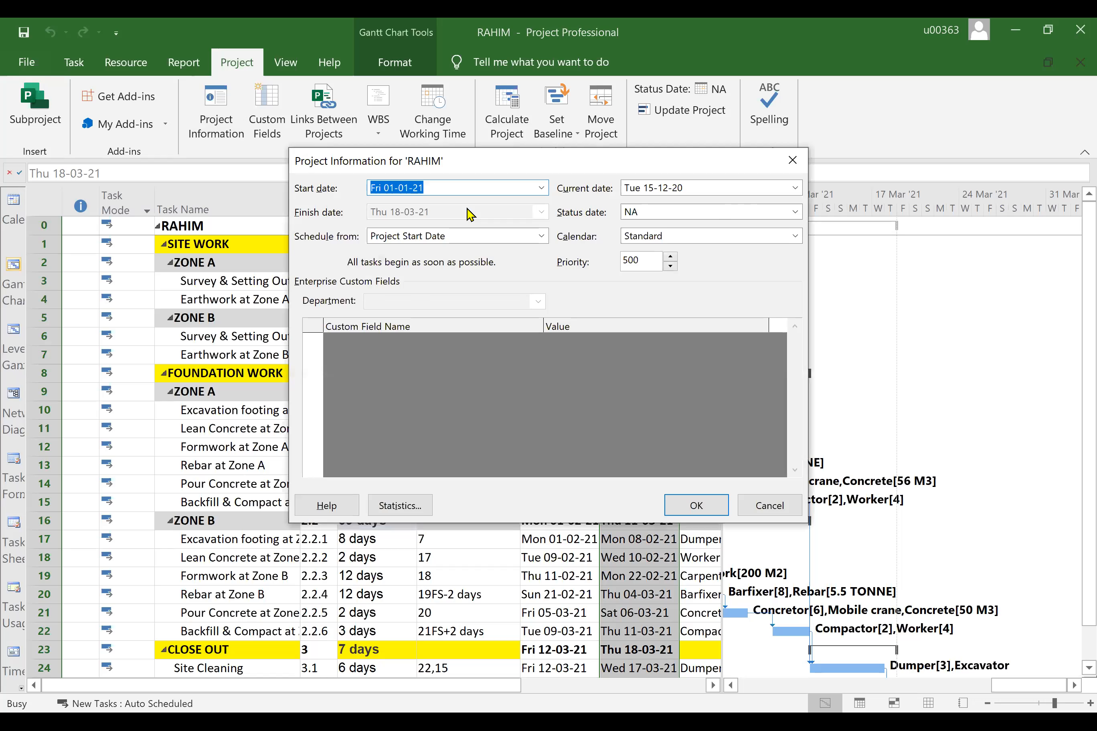
left_click(542, 188)
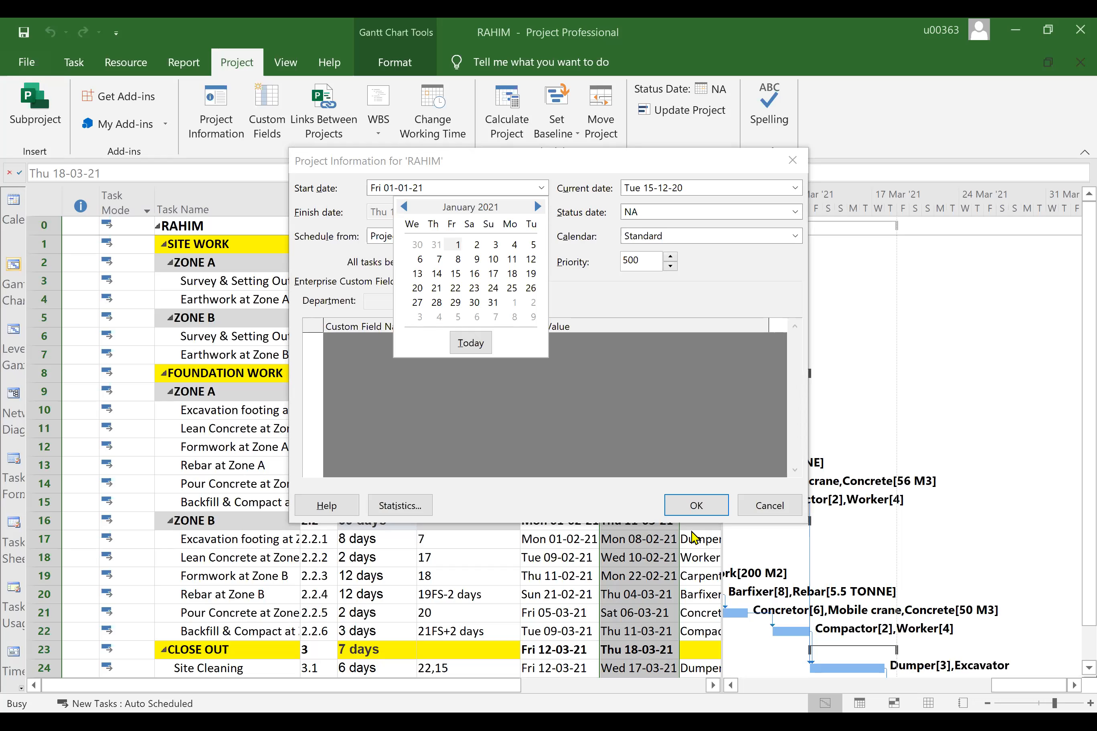
left_click(690, 508)
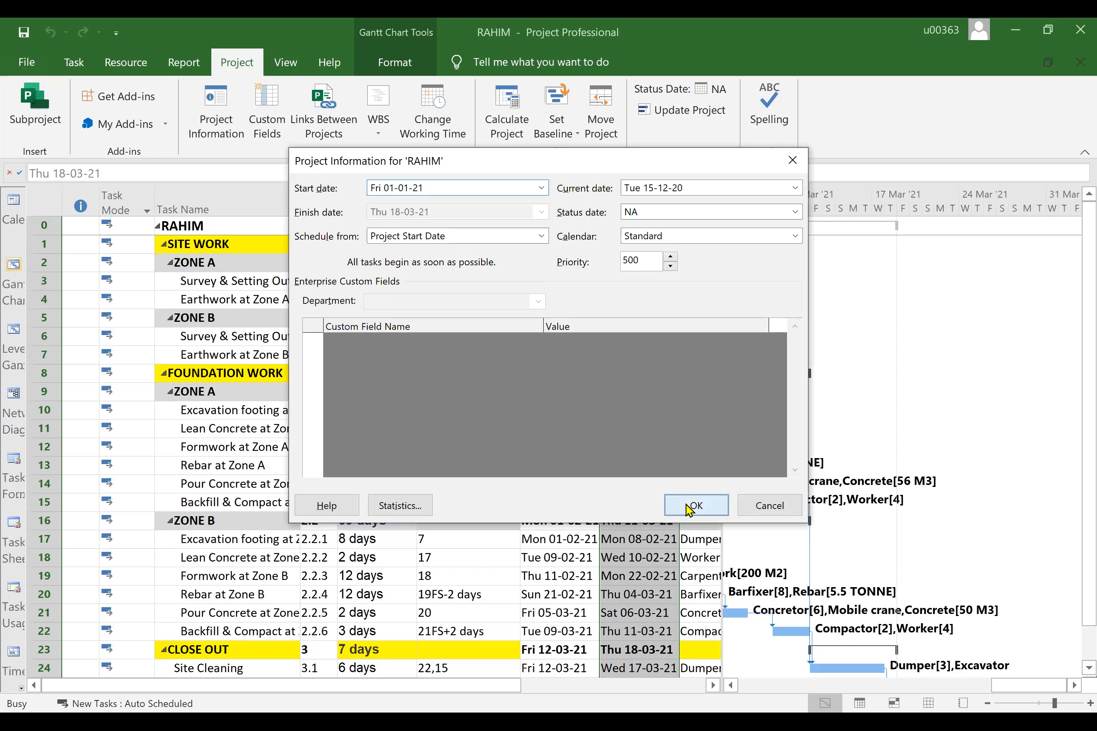
left_click(690, 509)
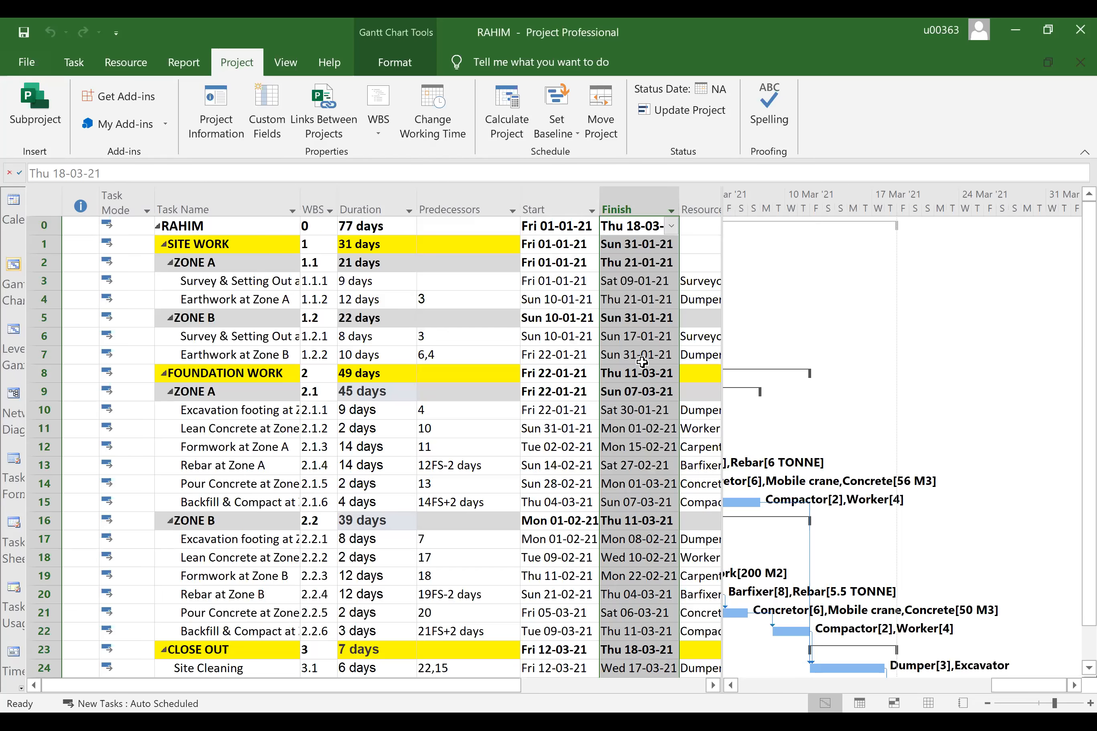
scroll(648, 360, "down", 4)
scroll(642, 363, "up", 3)
scroll(642, 363, "up", 1)
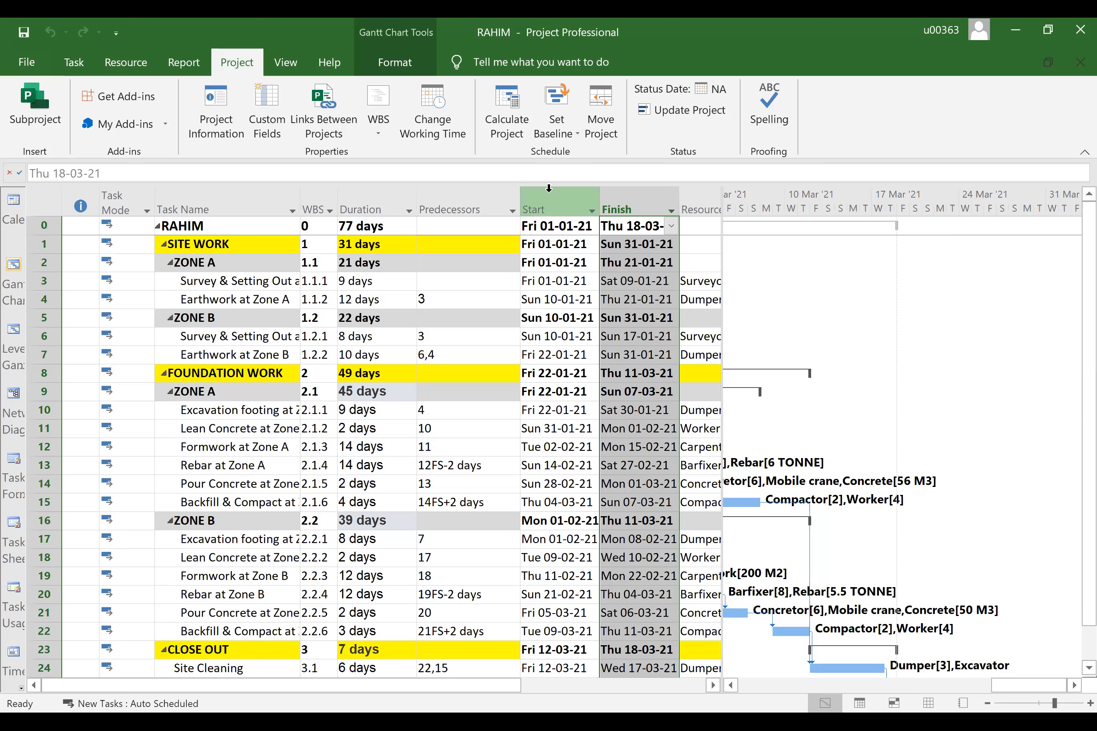
scroll(581, 375, "down", 3)
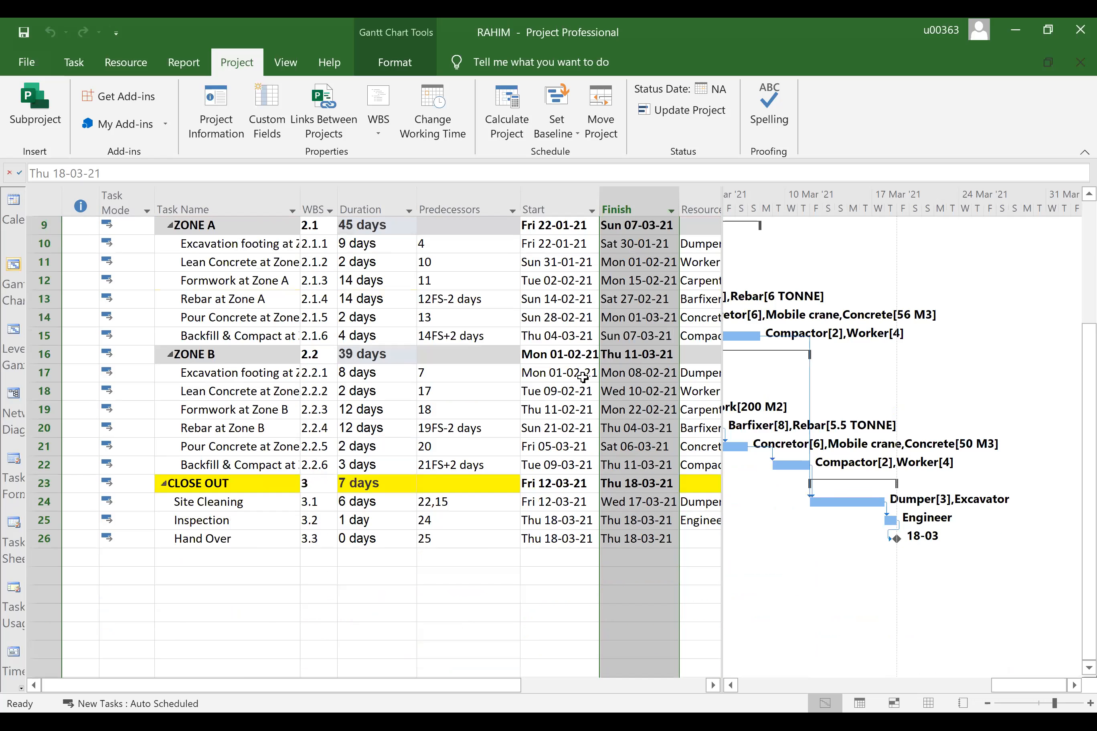
scroll(583, 377, "up", 3)
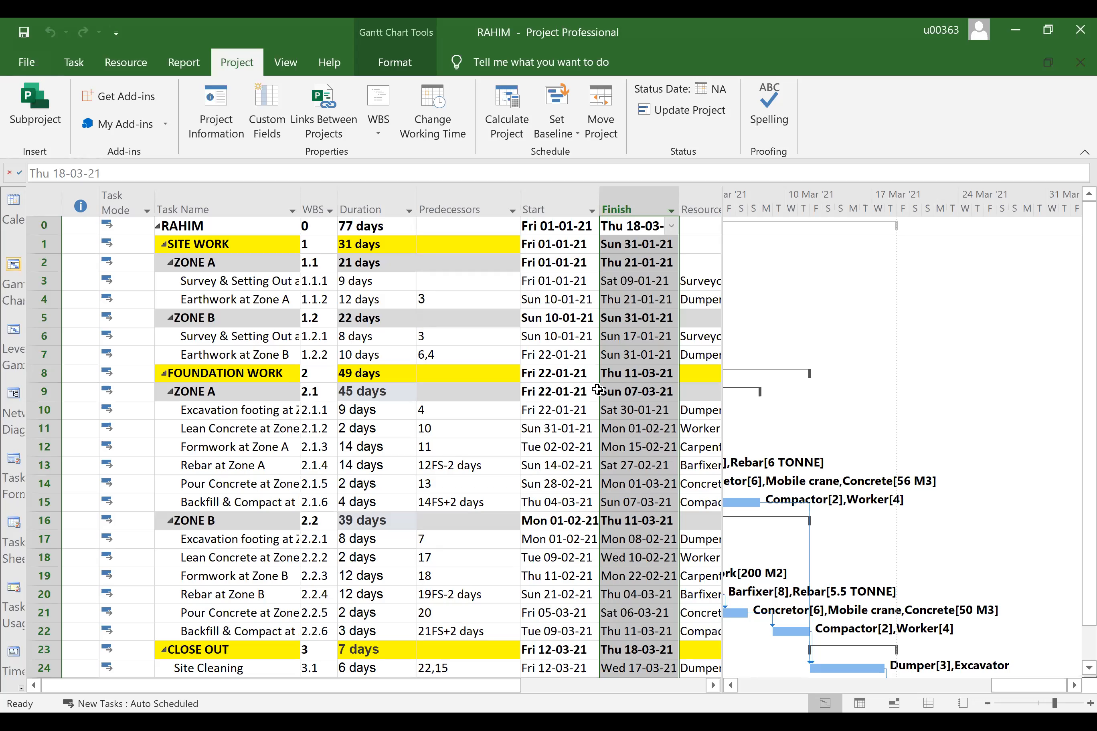
scroll(597, 389, "down", 3)
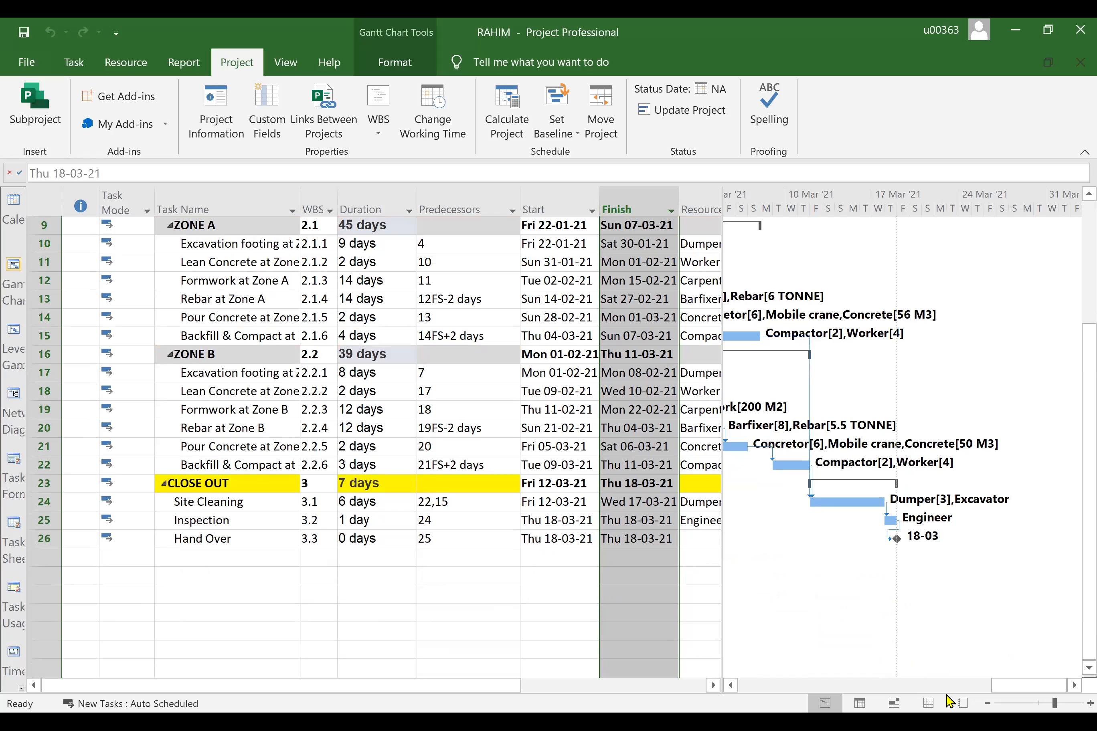
In the Resource Sheet, reduce the maximum units of the Carpenter resource to 14
left_click(933, 705)
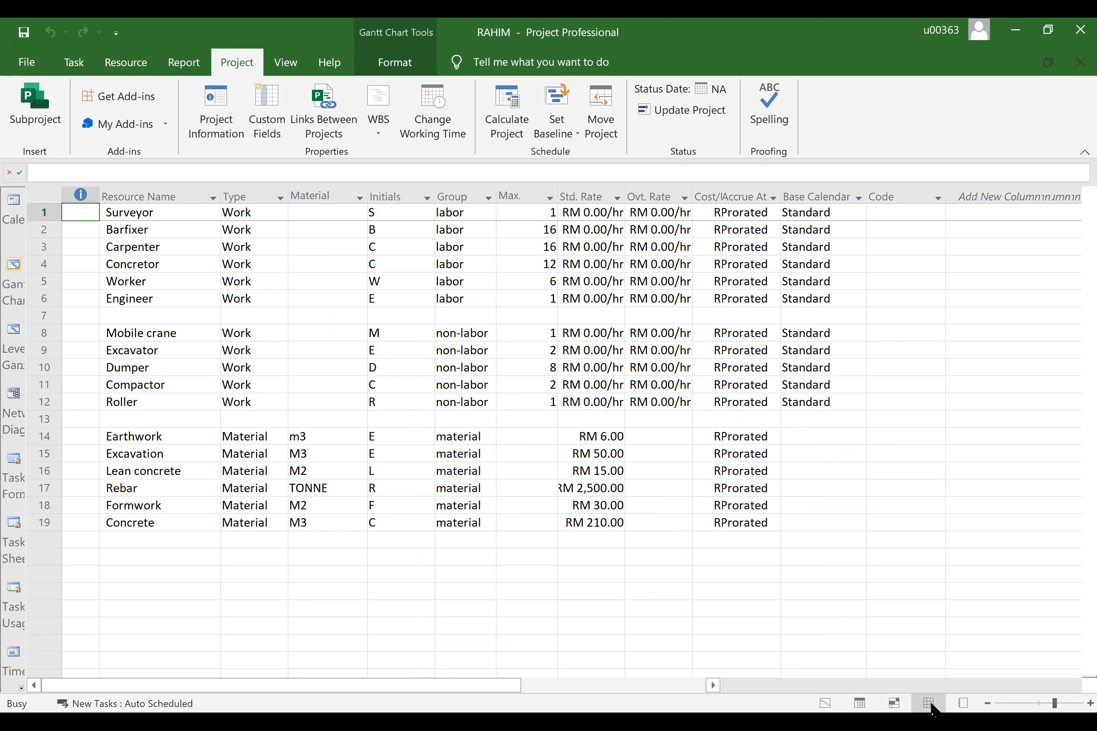
left_click(50, 246)
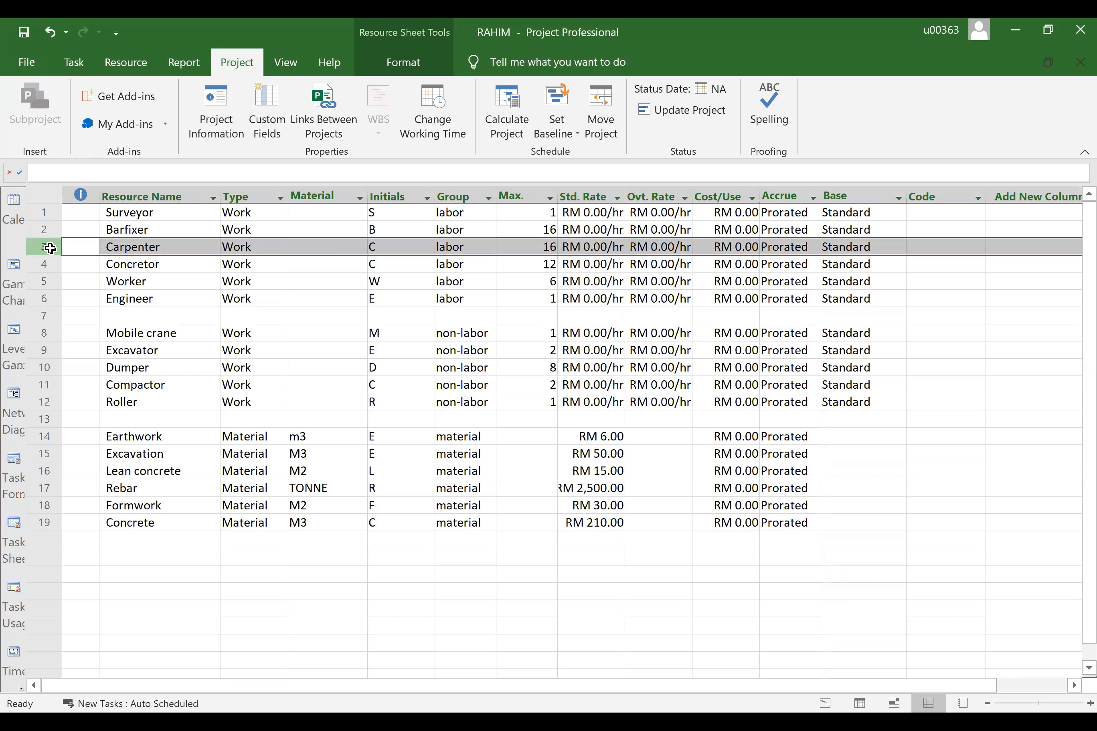
left_click(548, 246)
left_click(547, 246)
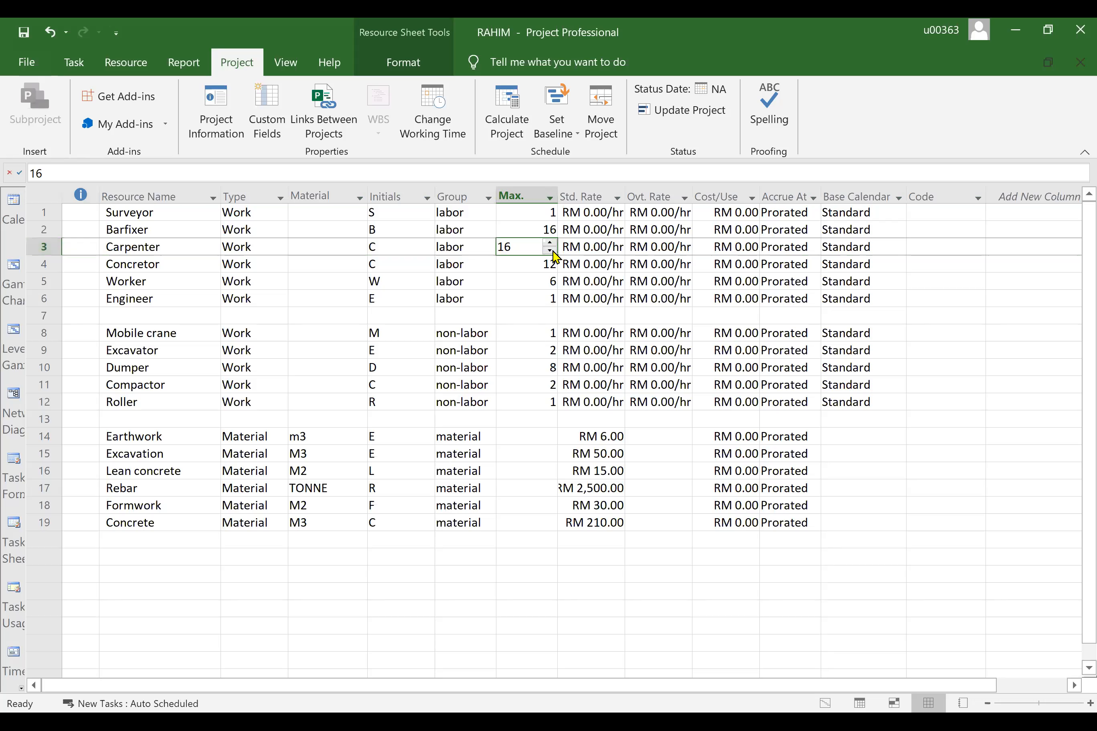
left_click(550, 251)
left_click(551, 251)
left_click(551, 251)
left_click(551, 251)
left_click(528, 603)
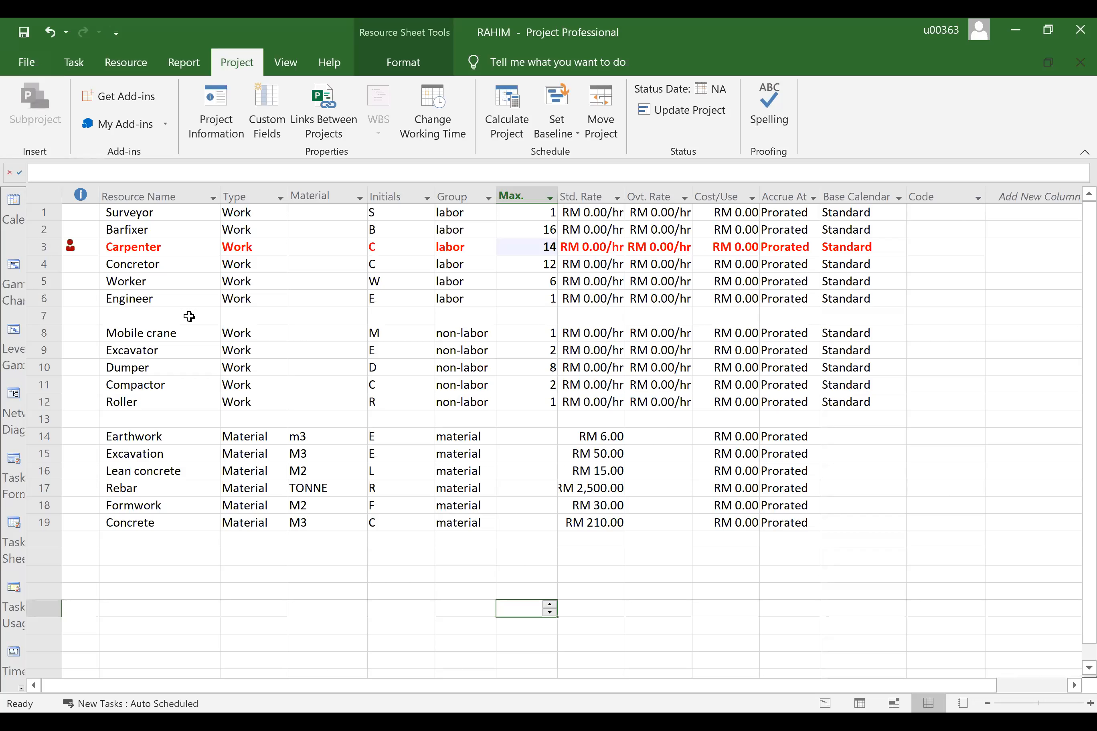
Return to the Gantt Chart, locate the overallocated formwork tasks 12 and 19, and widen the table to show the Resource Names column
mouse_move(66, 242)
left_click(14, 267)
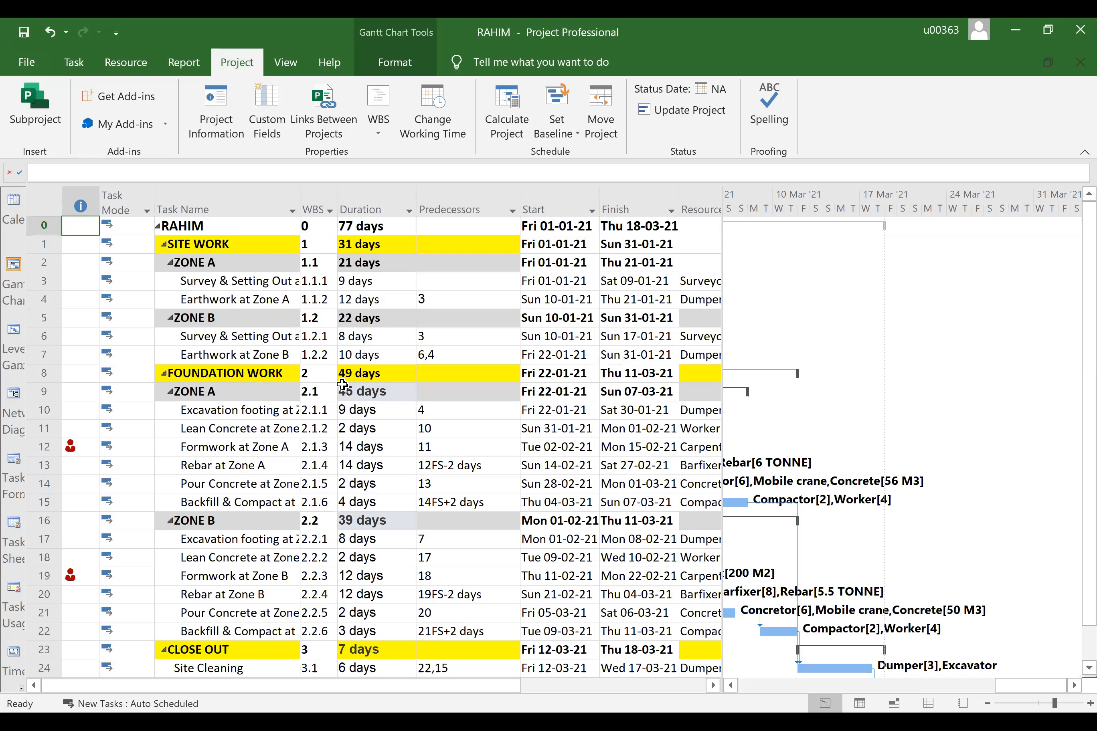
scroll(133, 447, "down", 1)
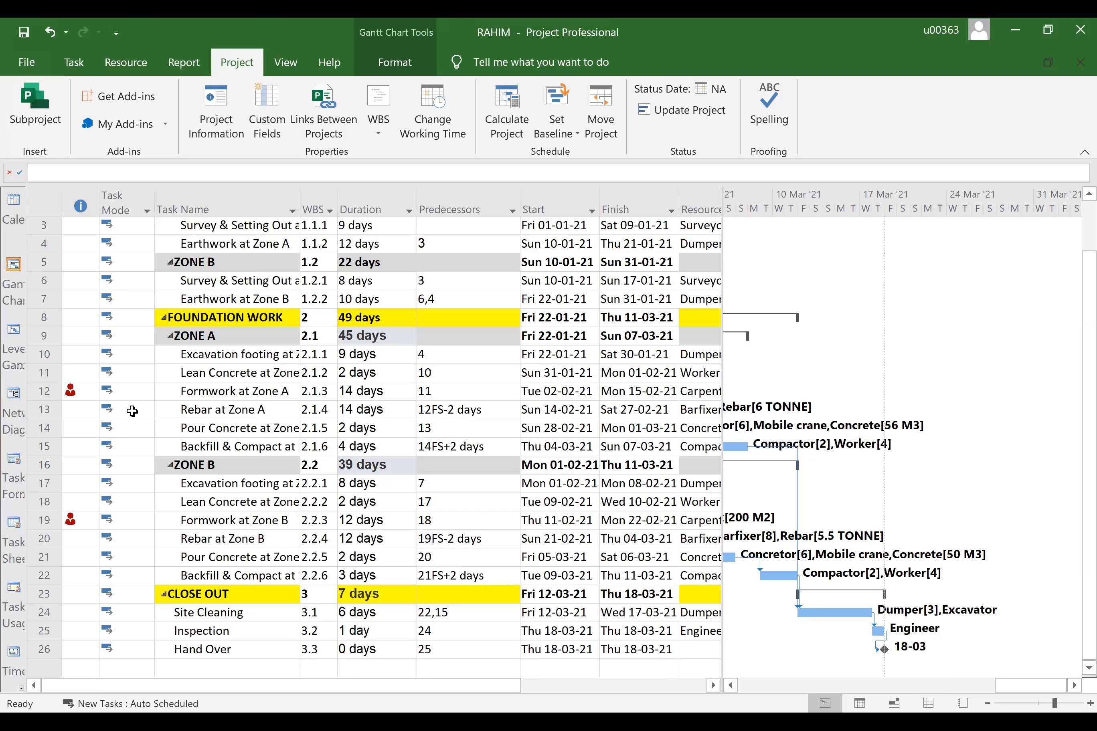
left_click(44, 391)
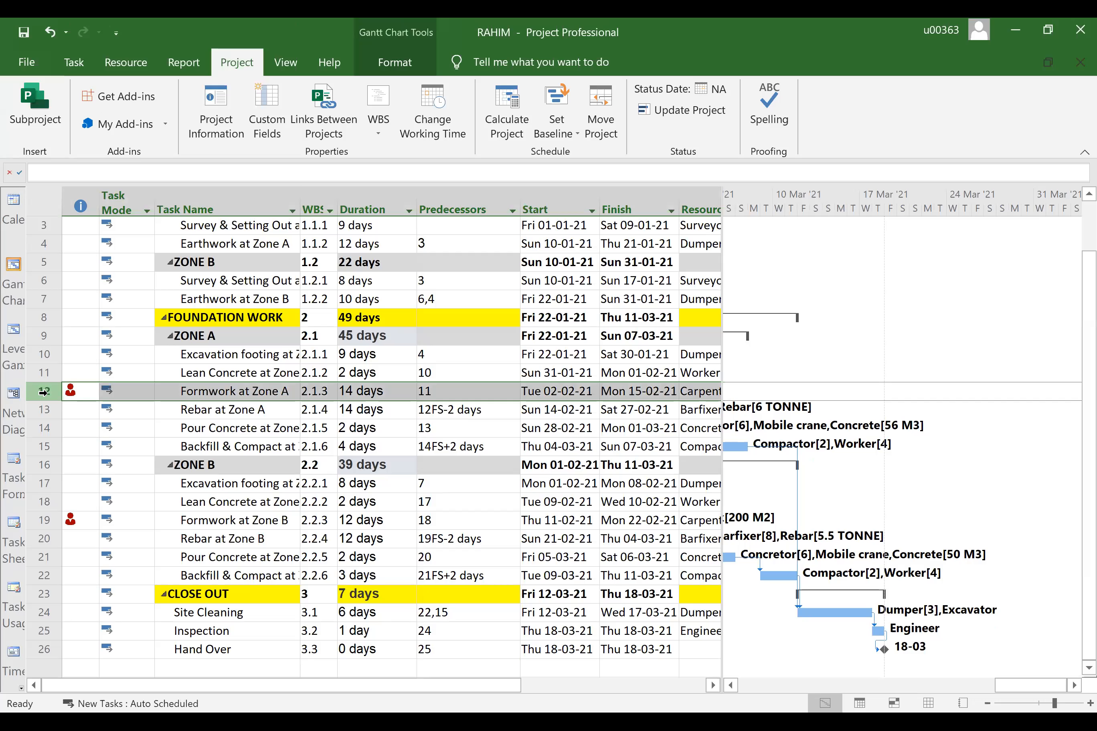
left_click(75, 524)
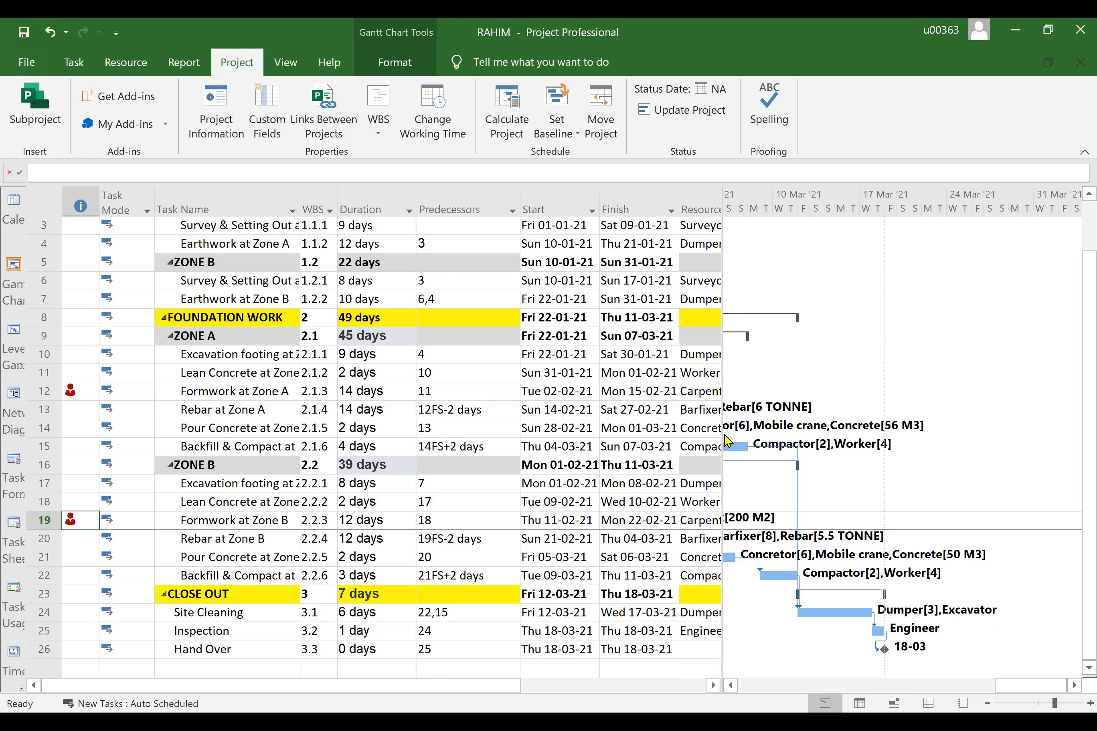
left_click_drag(722, 197, 789, 194)
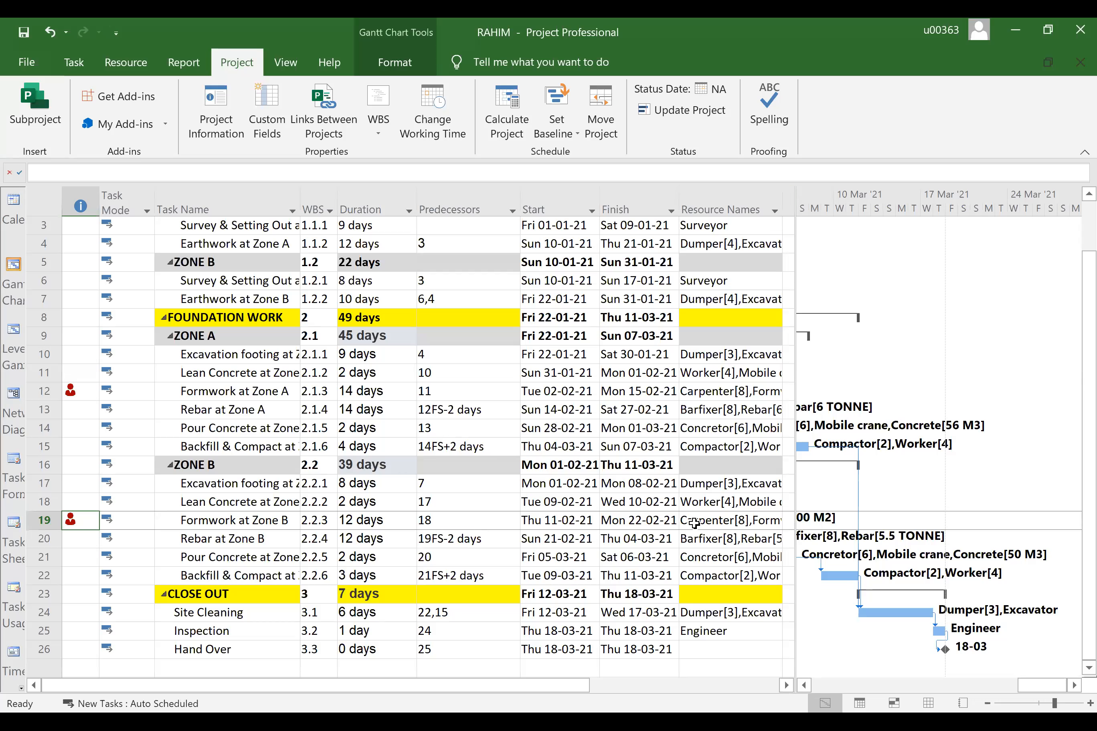
Select Carpenter in the Resource Sheet and open its Resource Graph at early February 2021 to examine the allocation
left_click(928, 703)
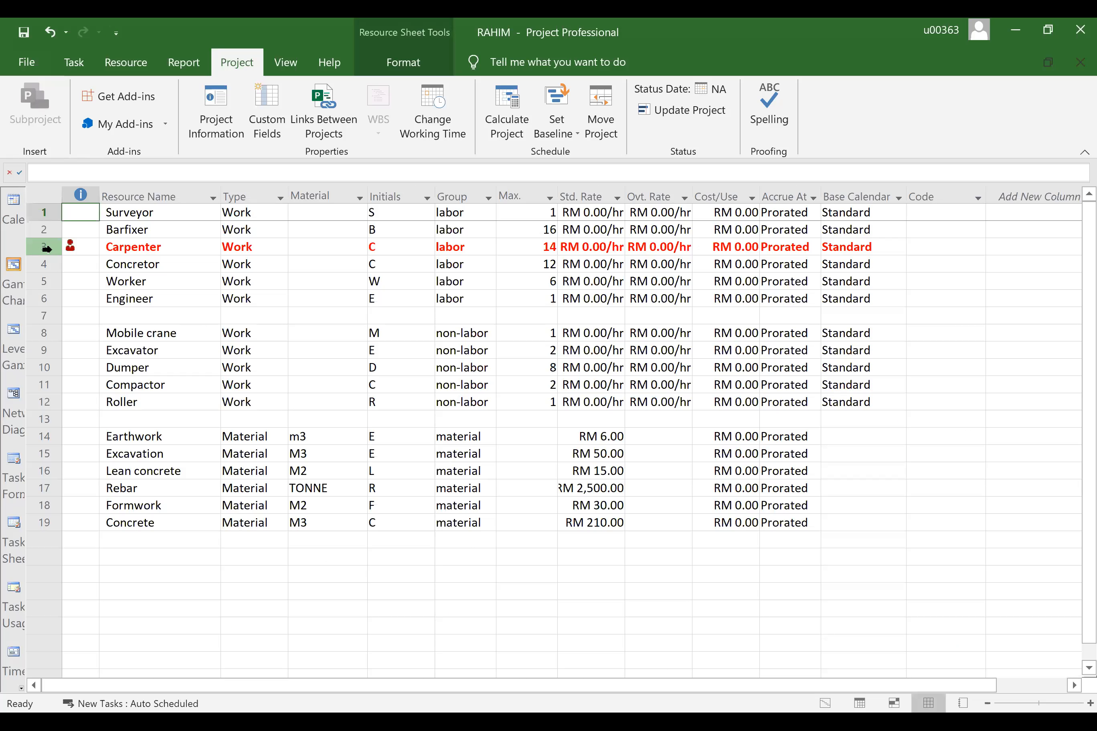
left_click(45, 246)
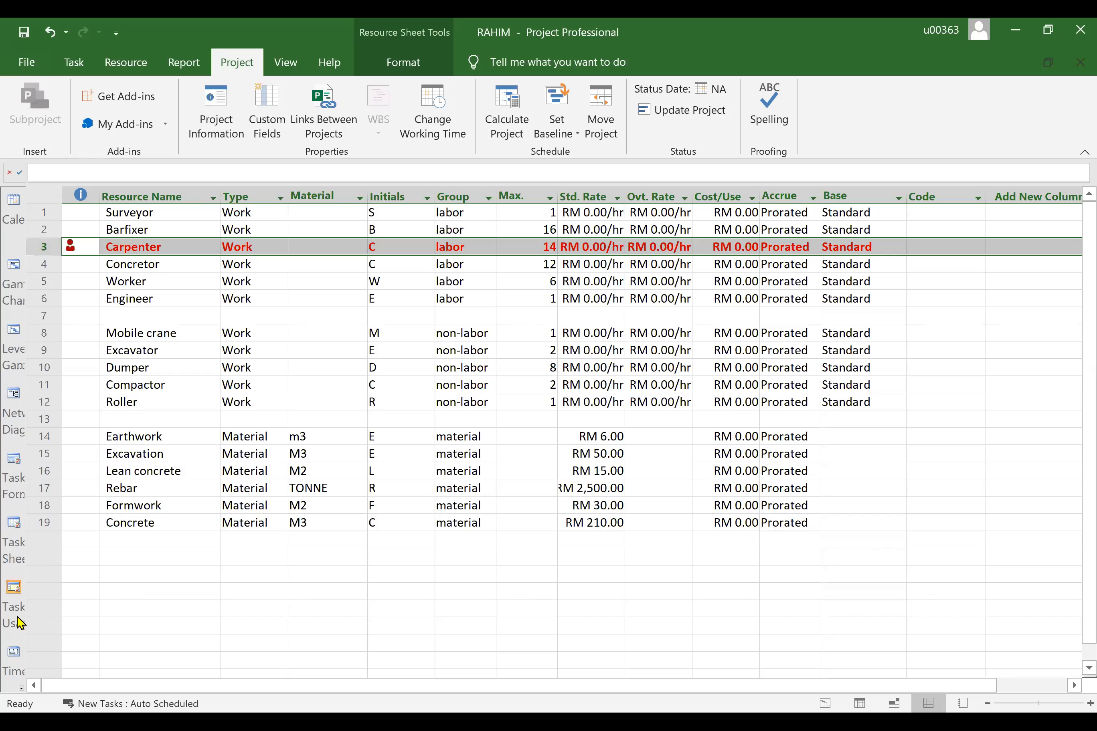
left_click(22, 689)
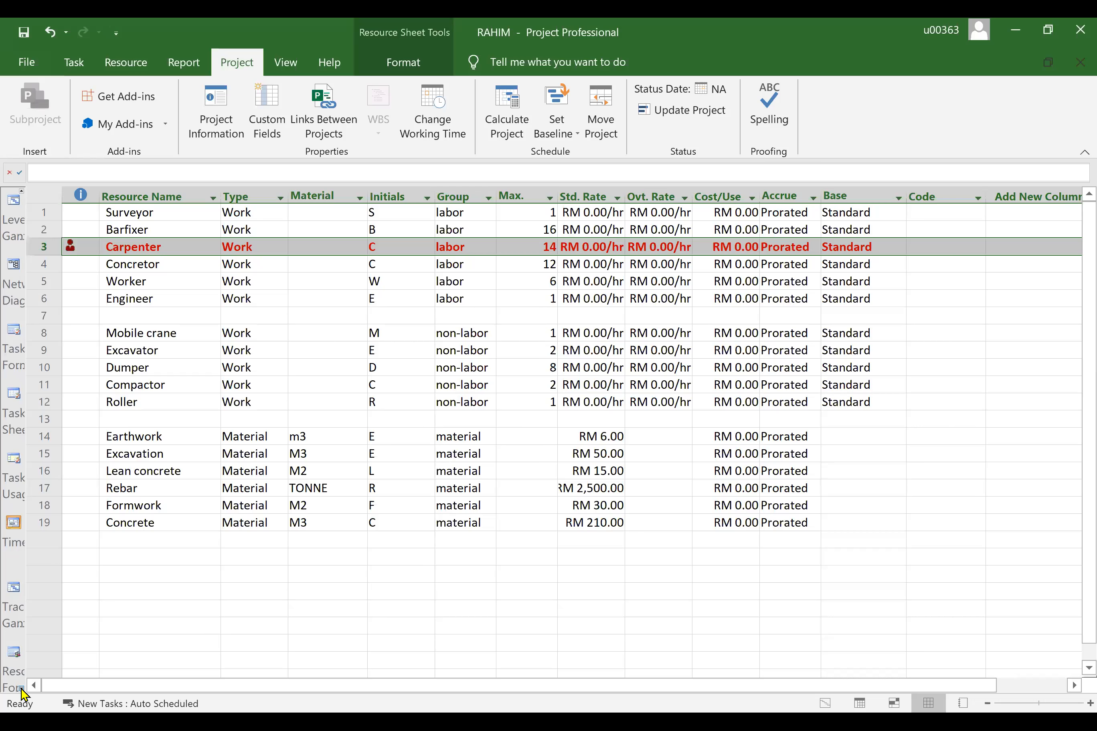
left_click(22, 690)
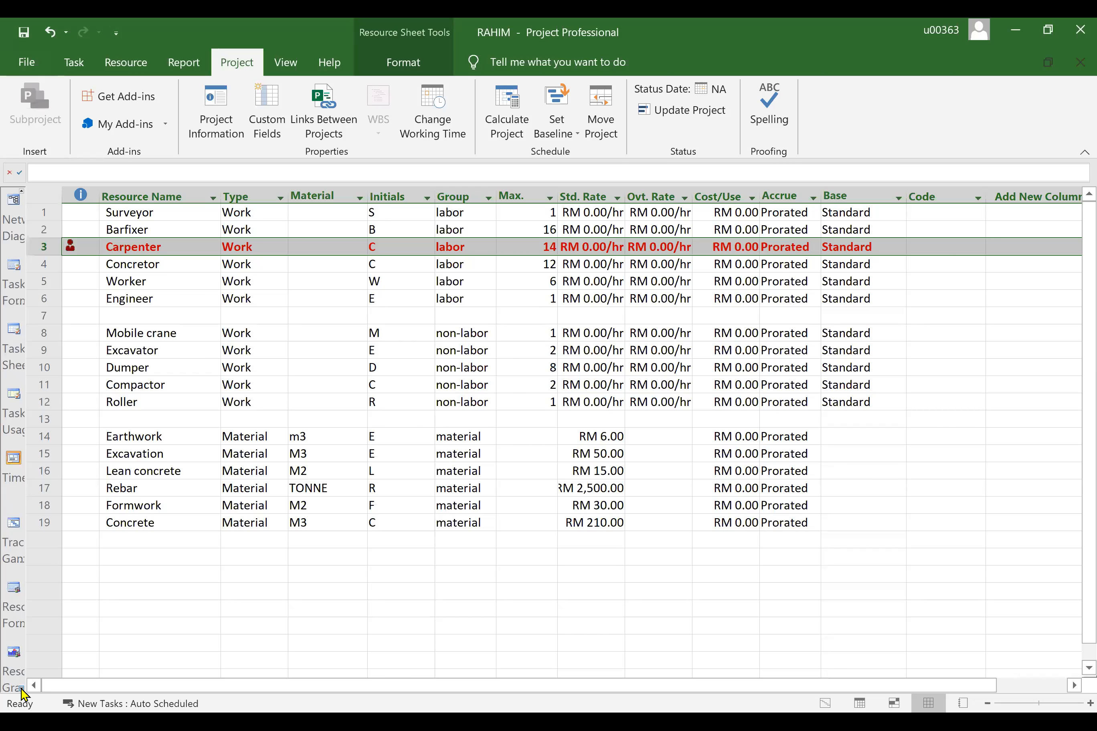
left_click(14, 656)
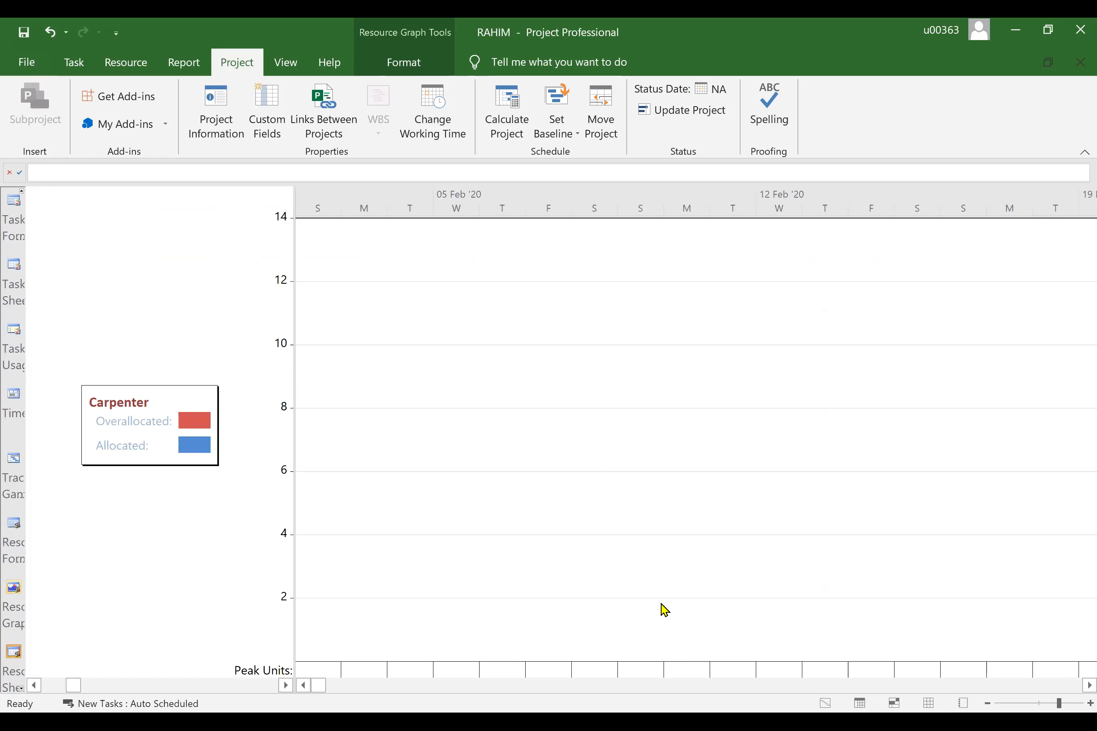
left_click(421, 690)
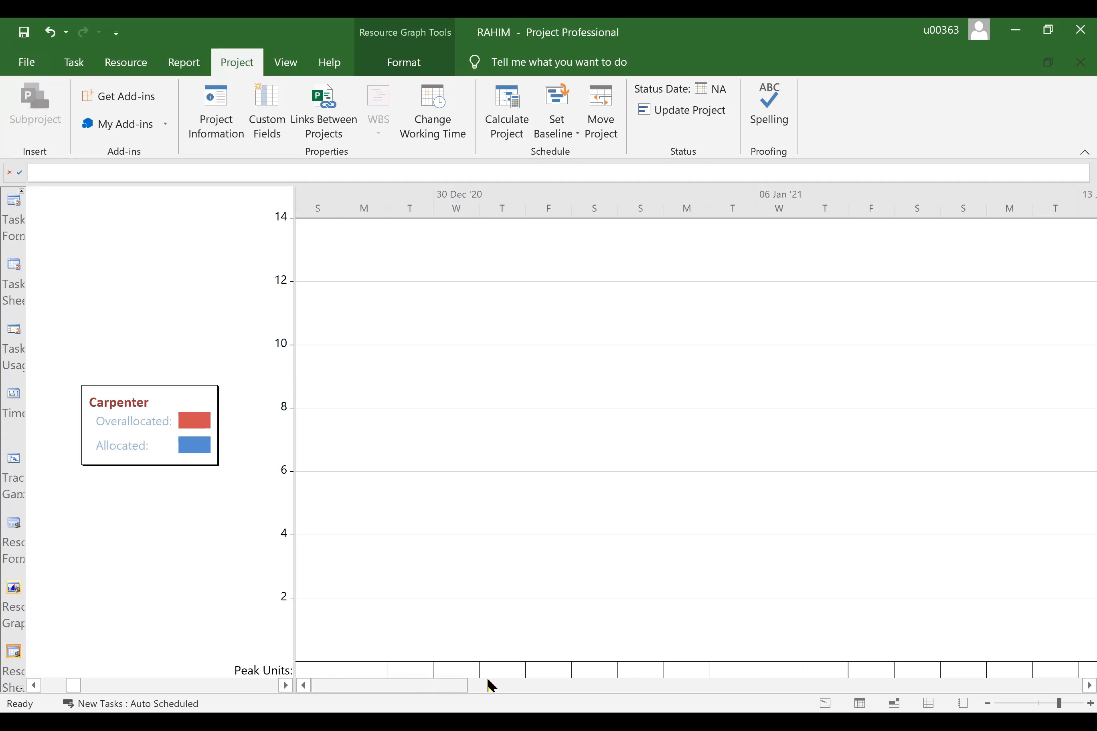
left_click(495, 689)
left_click(661, 689)
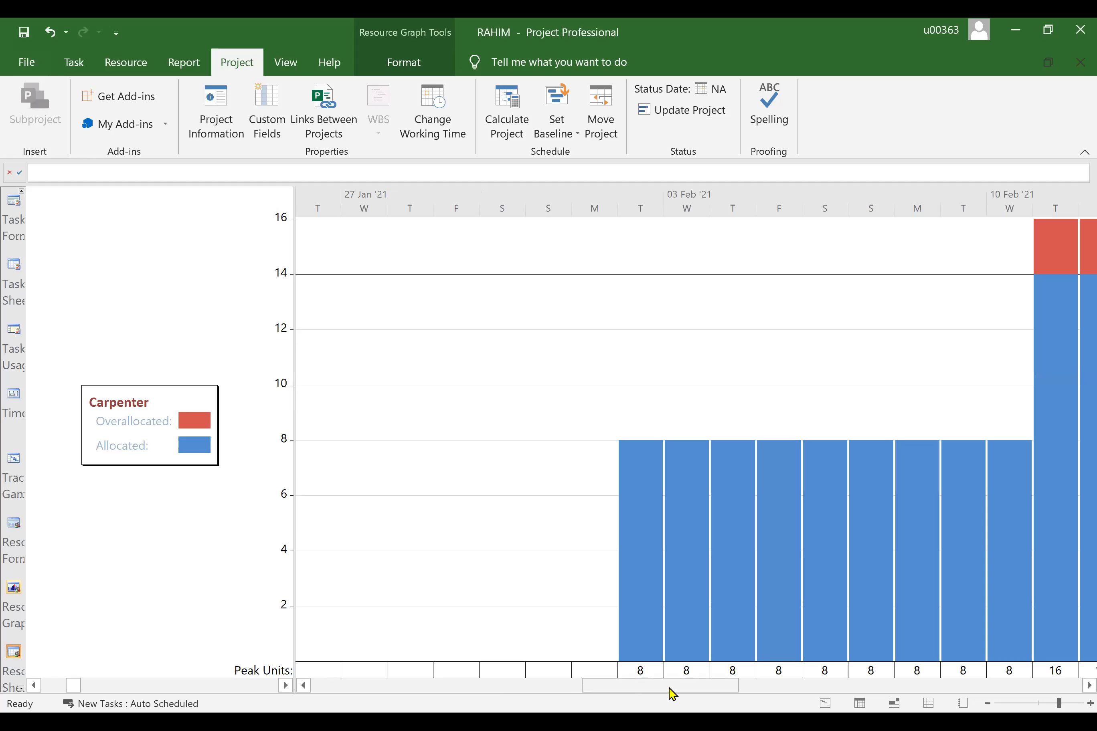
Examine the Carpenter's allocation in the Resource Graph from early to mid February 2021 against the 14-unit limit
left_click(1089, 685)
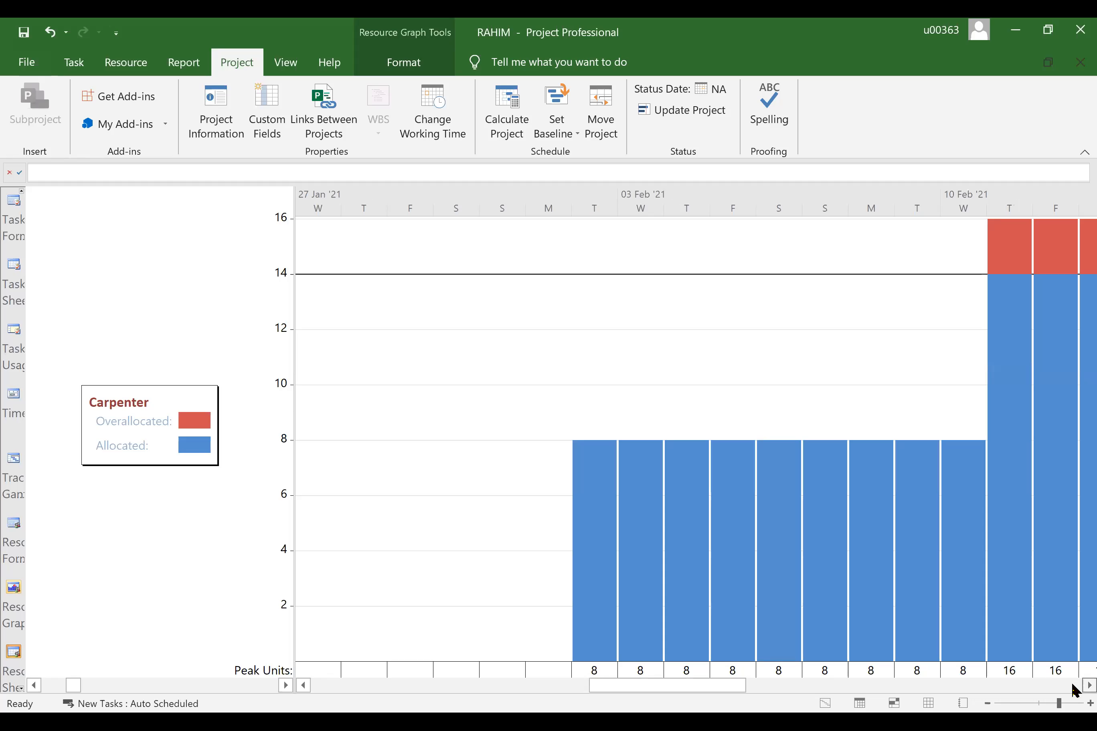
left_click(1089, 686)
left_click(1089, 685)
left_click(1089, 685)
left_click(1088, 685)
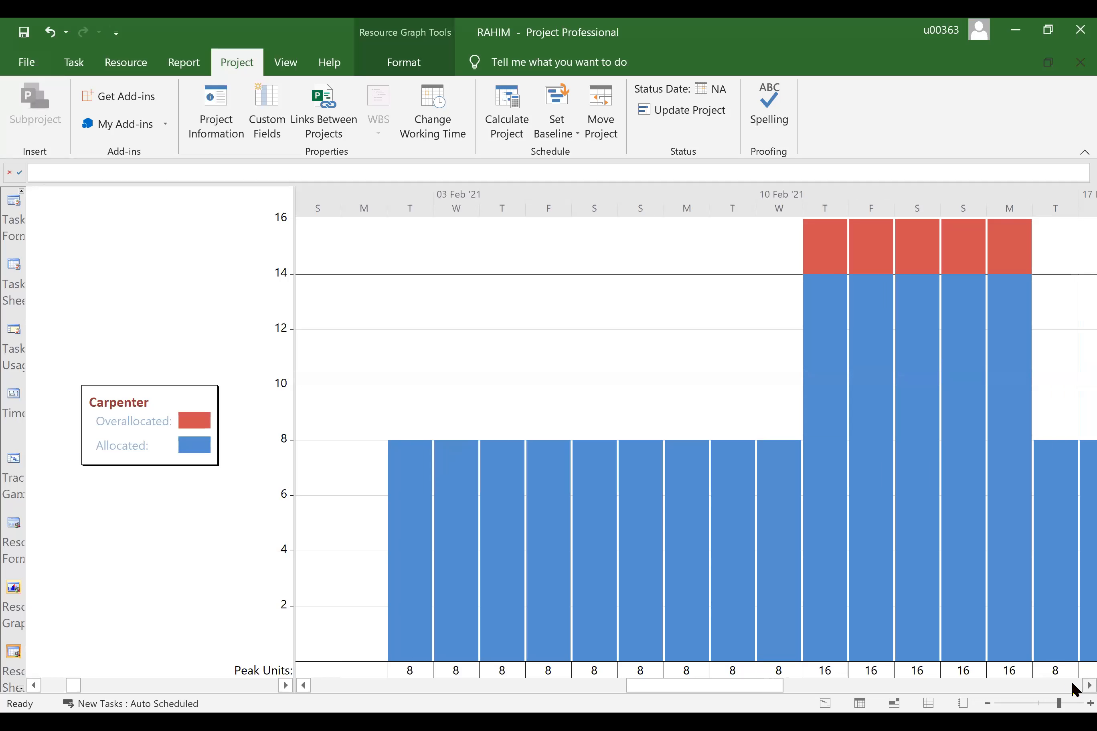
left_click(1089, 685)
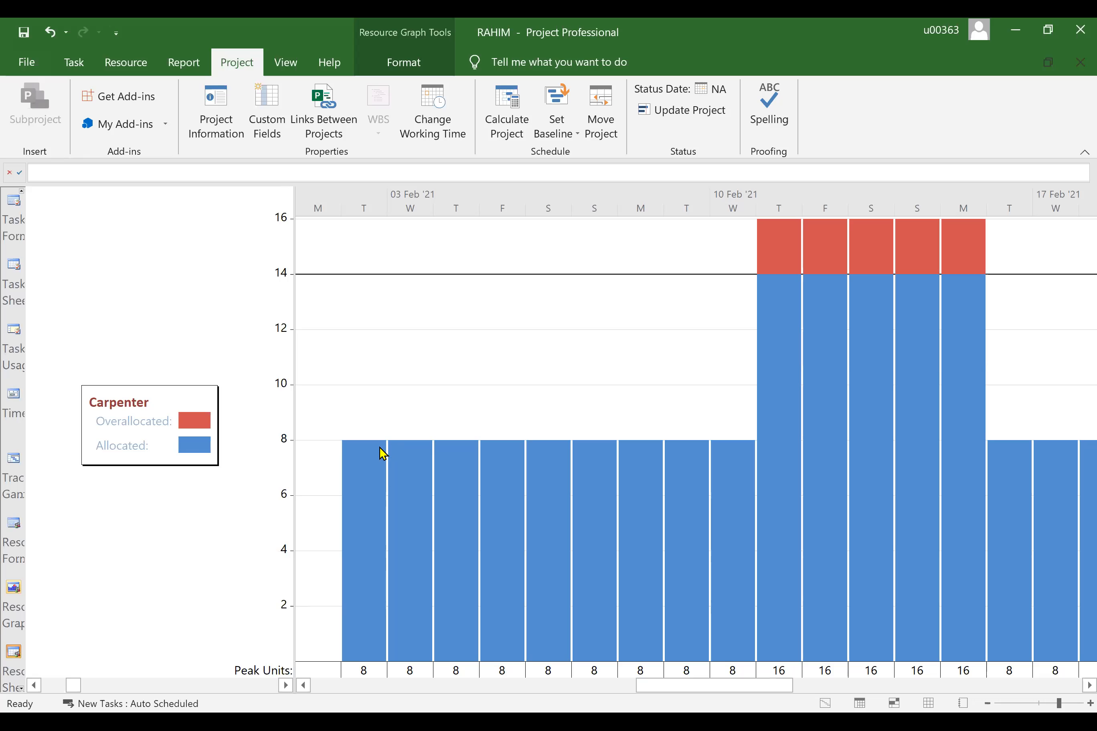
left_click(1086, 685)
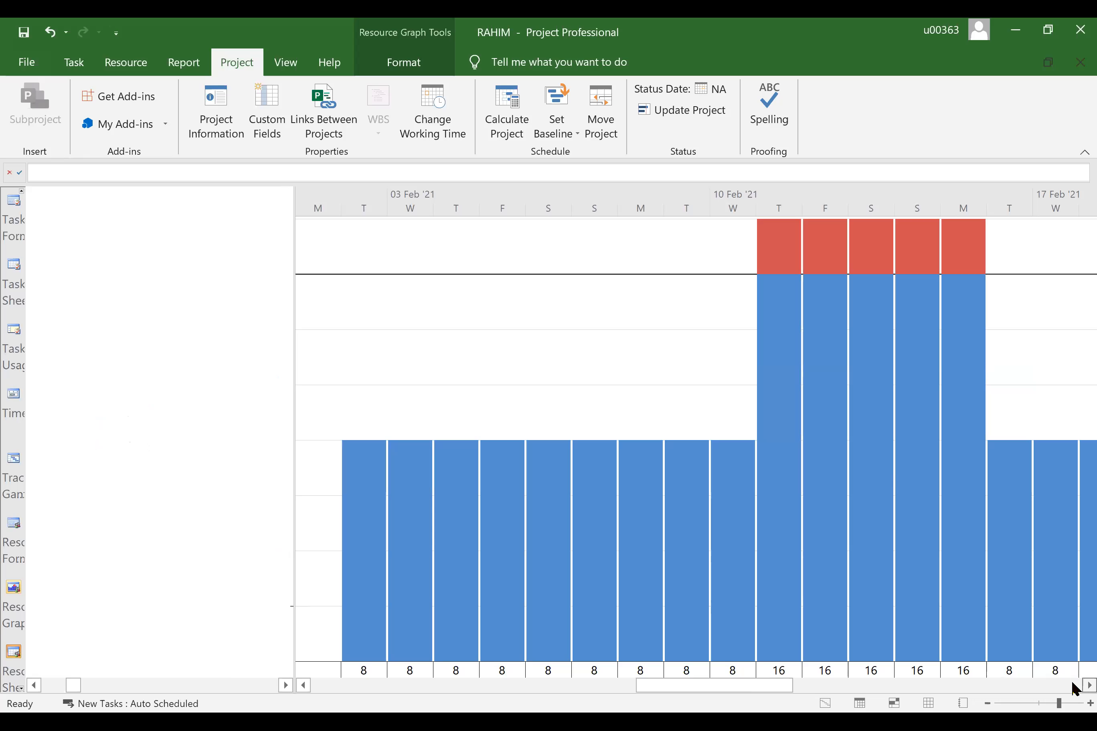
left_click(304, 685)
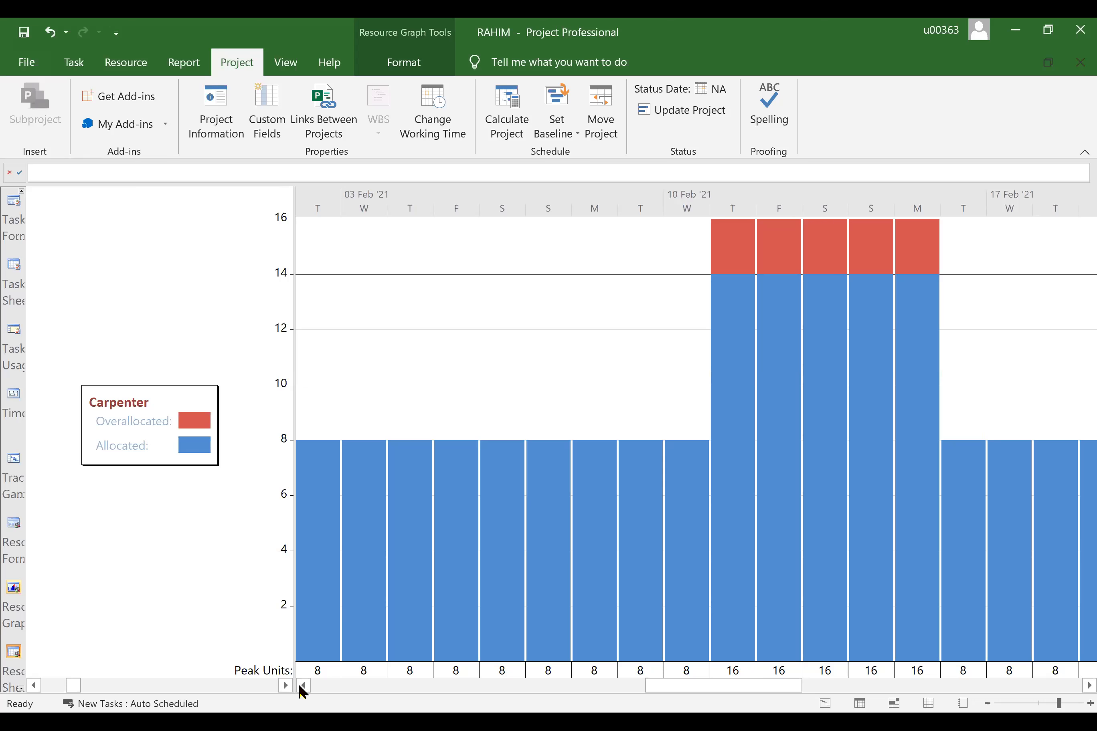
left_click(303, 685)
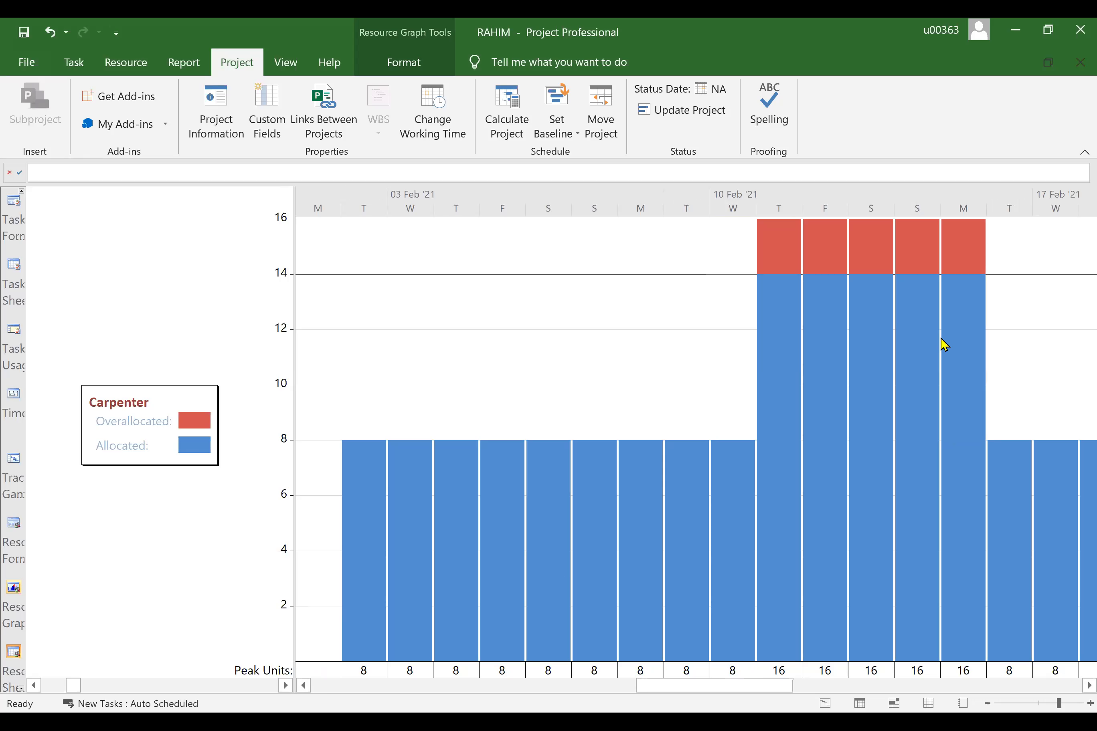
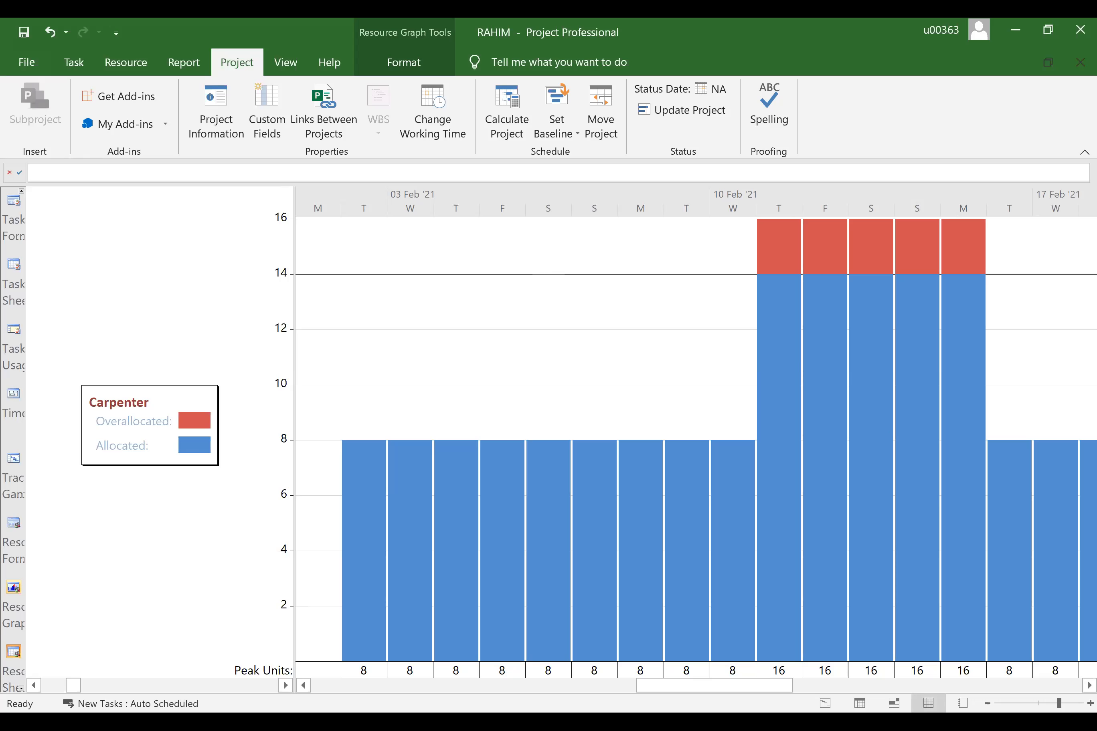
Select Carpenter in the Resource Sheet and switch to the Resource Allocation view to inspect the two formwork tasks
left_click(929, 702)
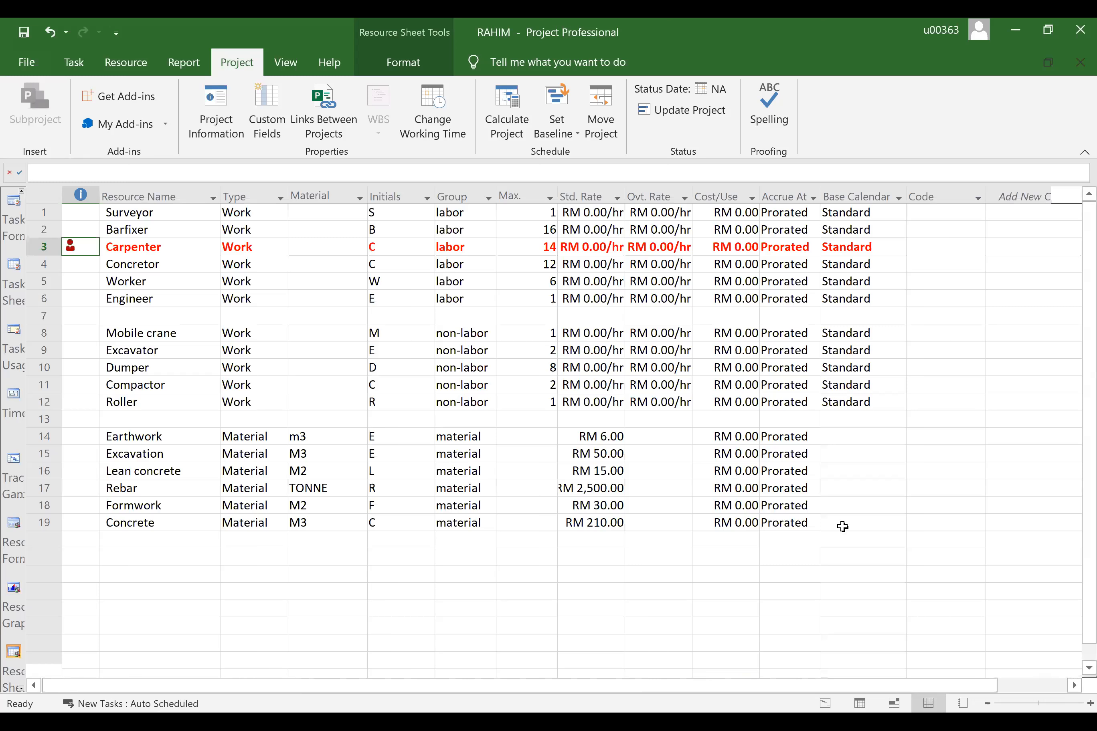
left_click(42, 248)
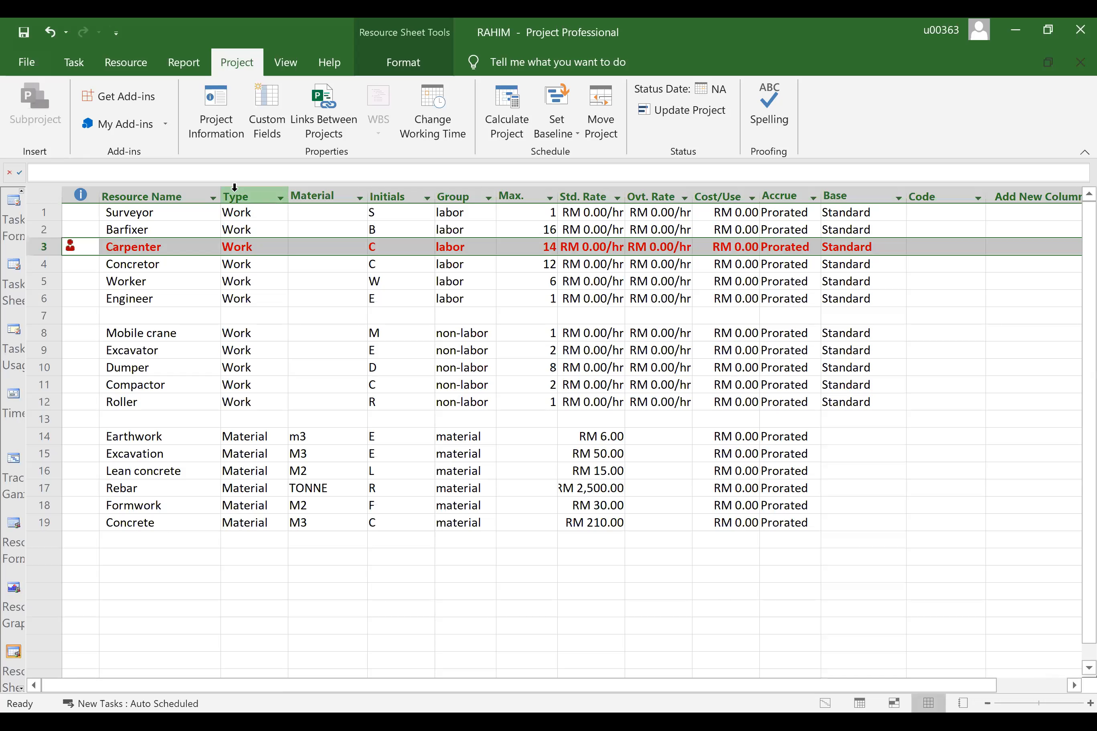
left_click(127, 65)
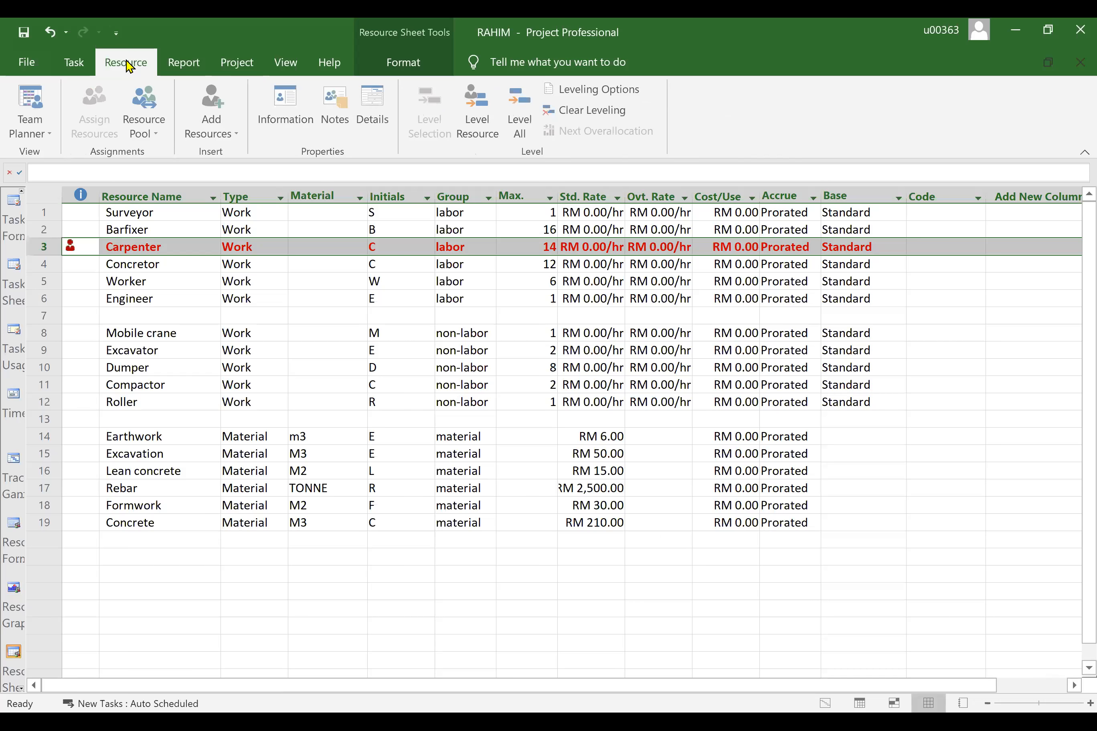
left_click(283, 64)
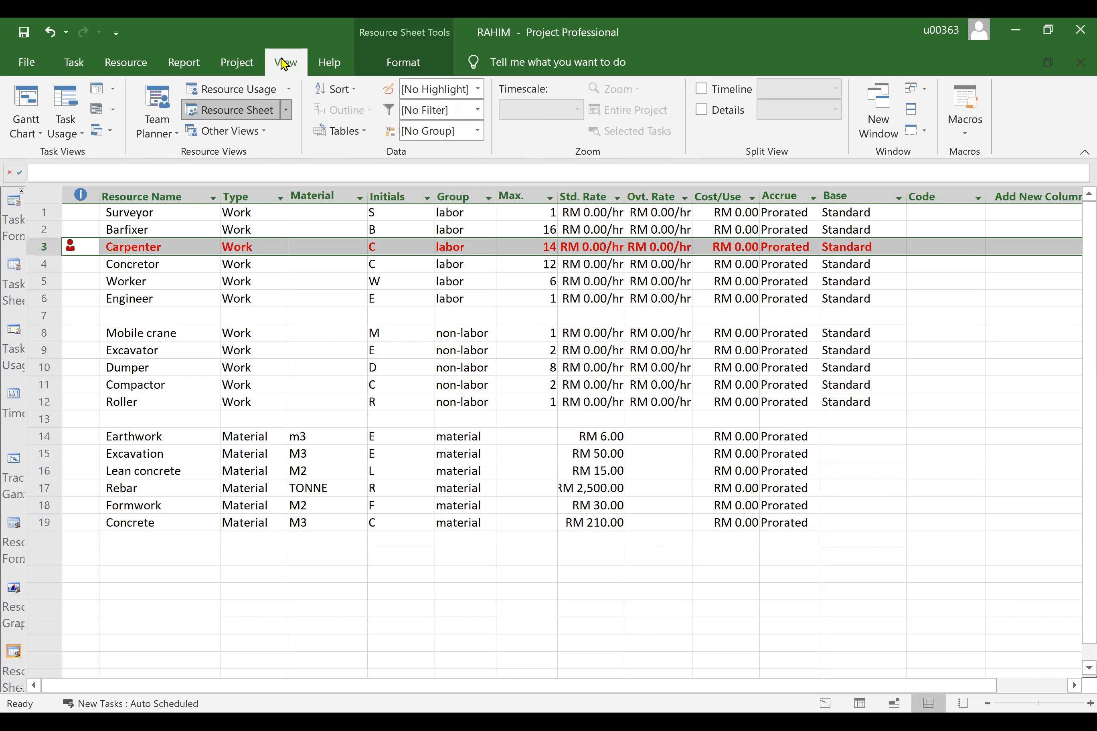
left_click(256, 132)
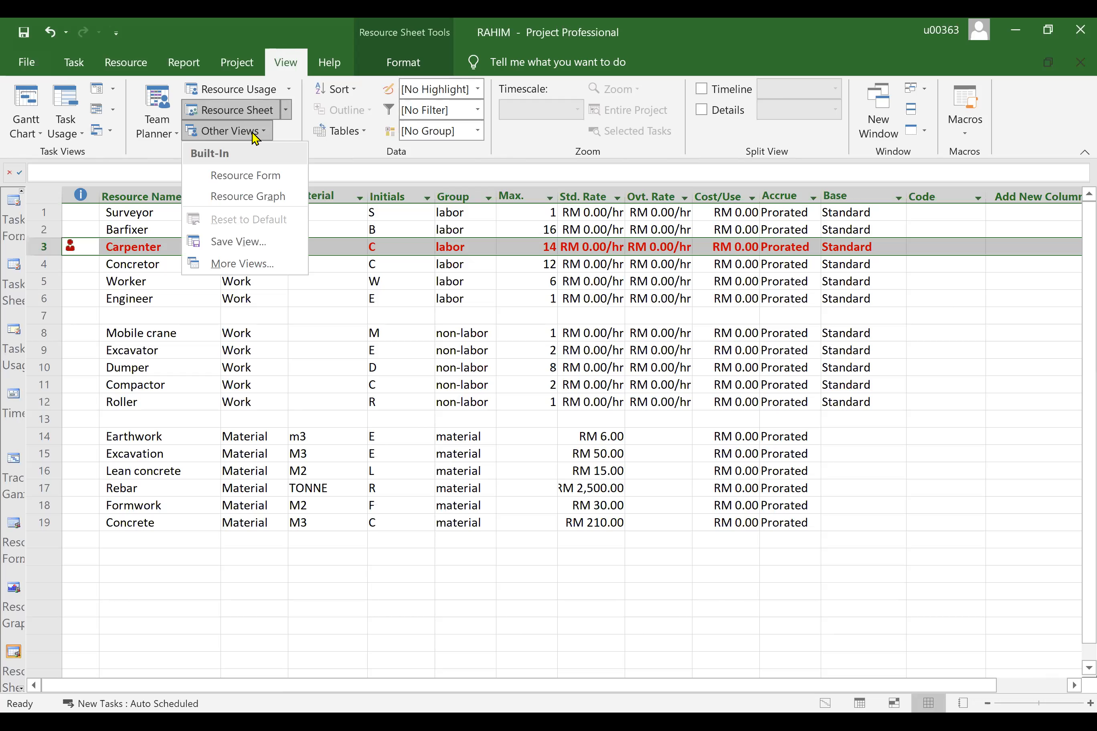
left_click(240, 264)
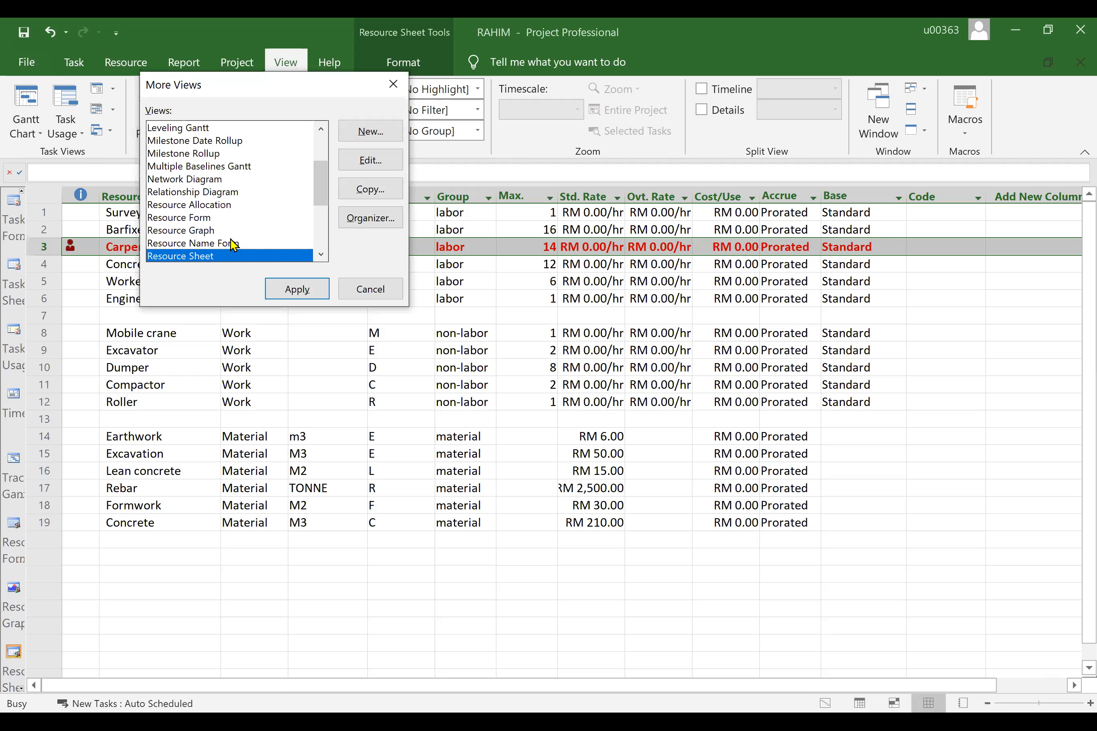
left_click(168, 206)
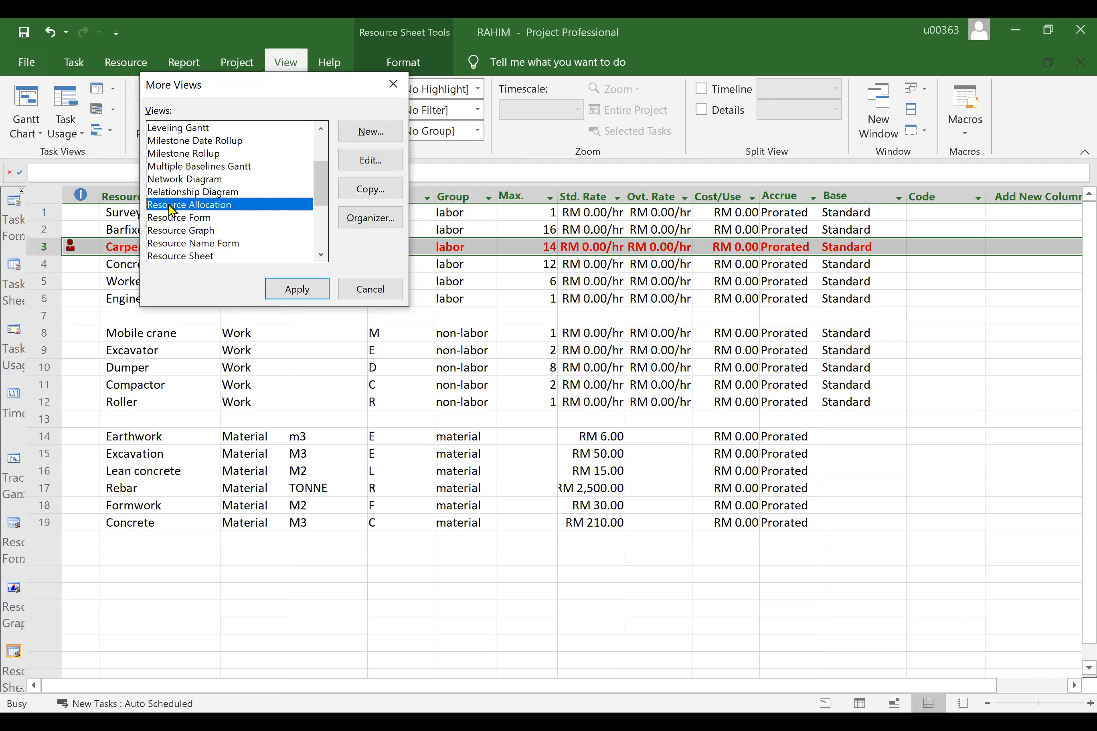
left_click(297, 290)
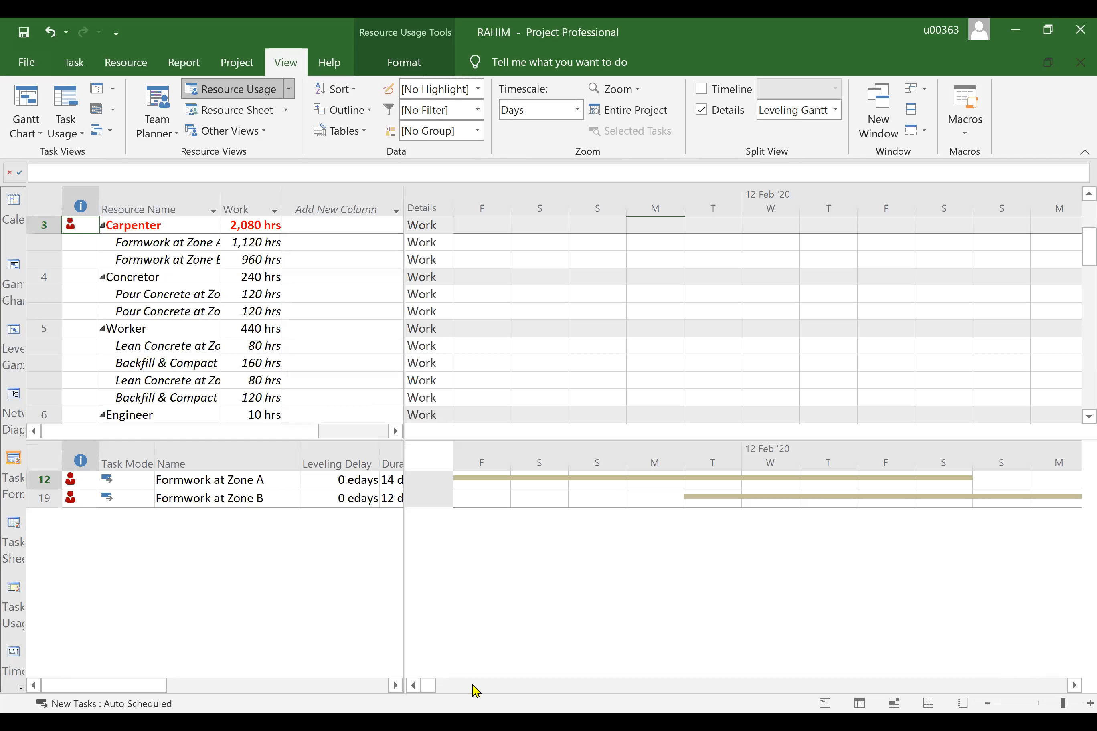
left_click(412, 685)
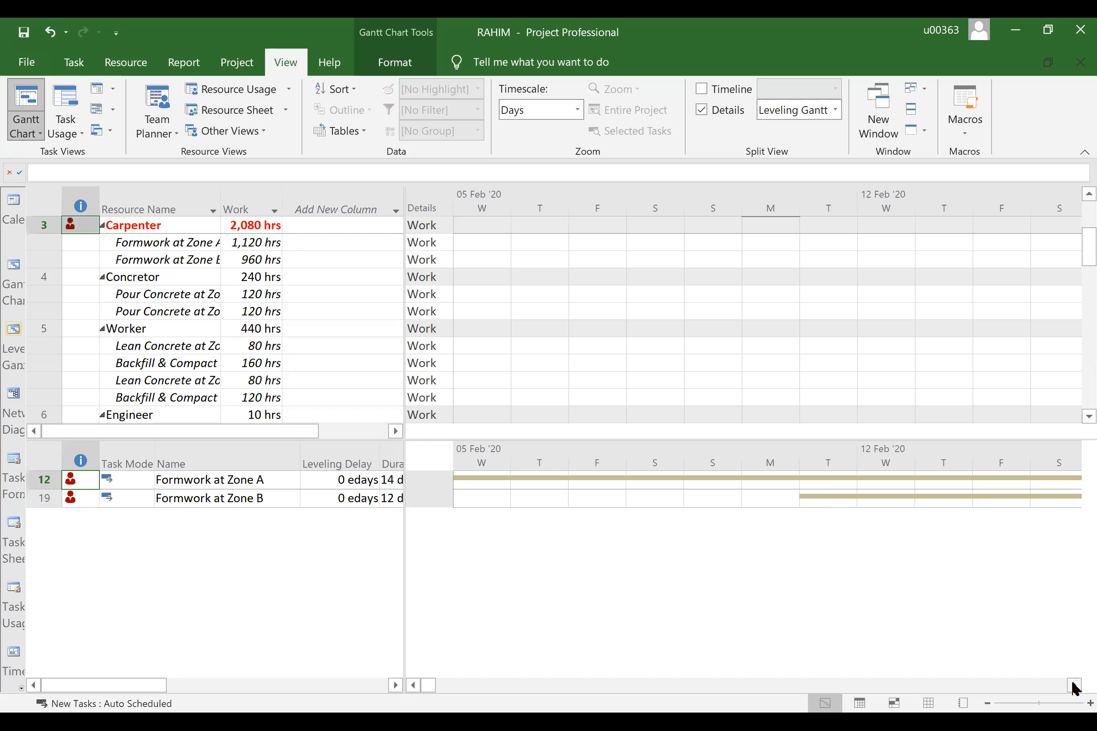
left_click(1074, 685)
left_click(1074, 685)
left_click(1074, 685)
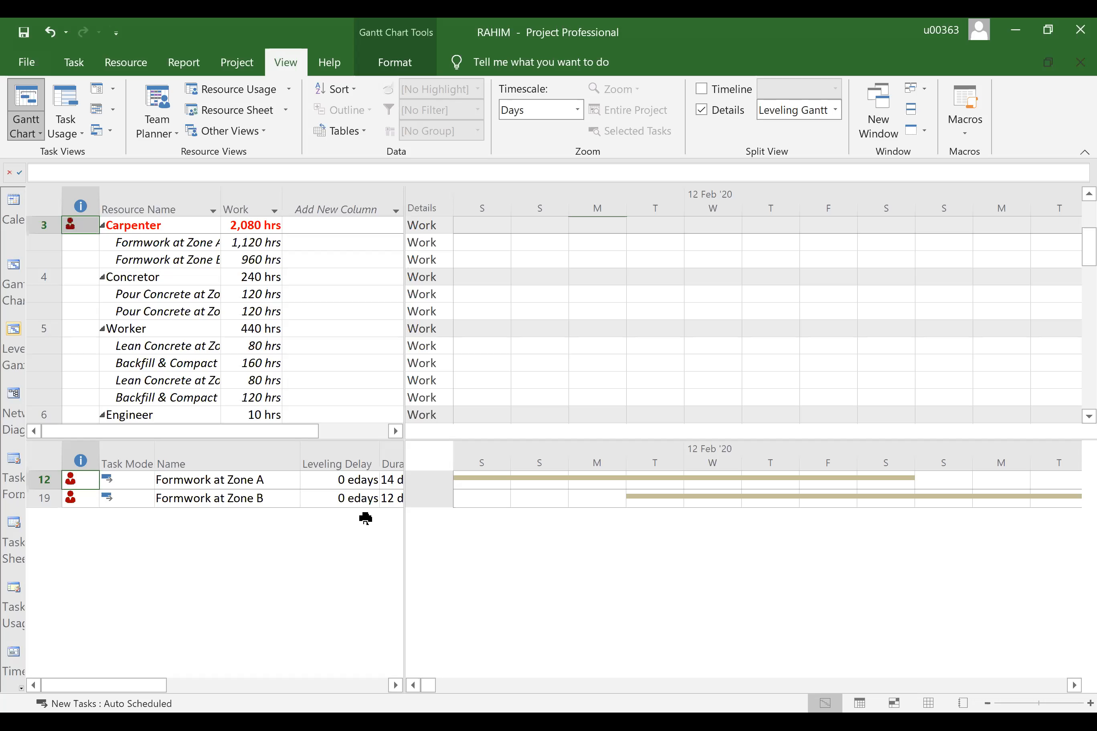
Set the leveling delay of task 19, Formwork at Zone B, to 5 edays
left_click(339, 497)
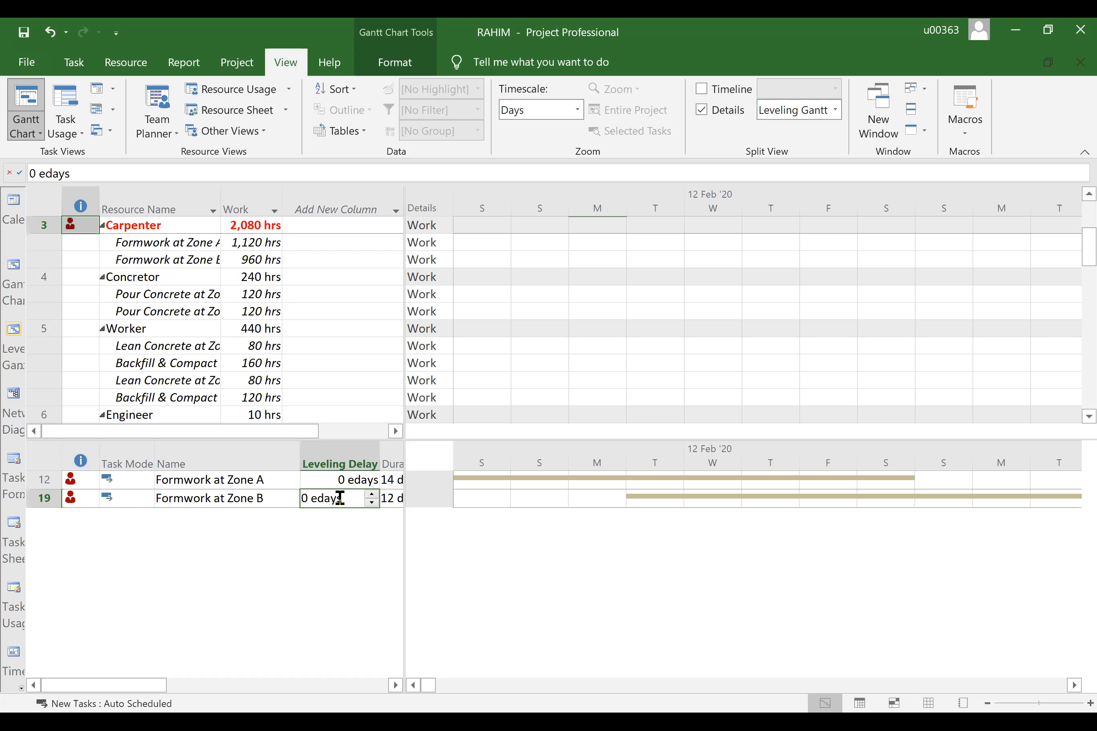
left_click(373, 496)
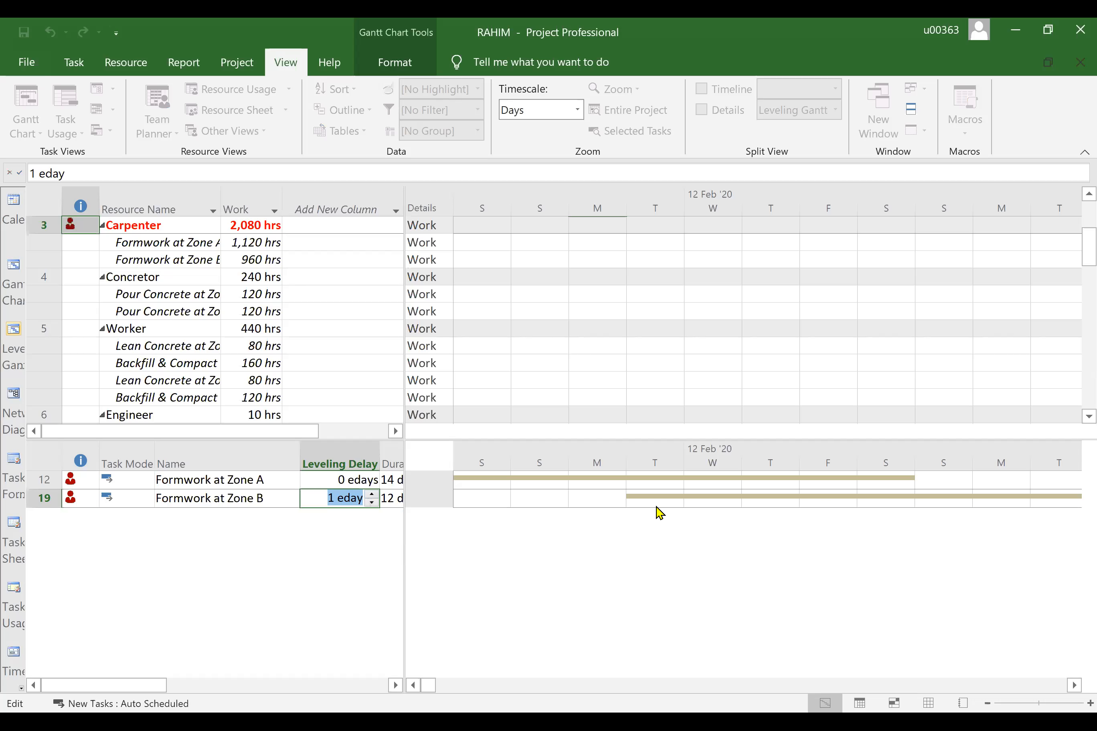
left_click(666, 547)
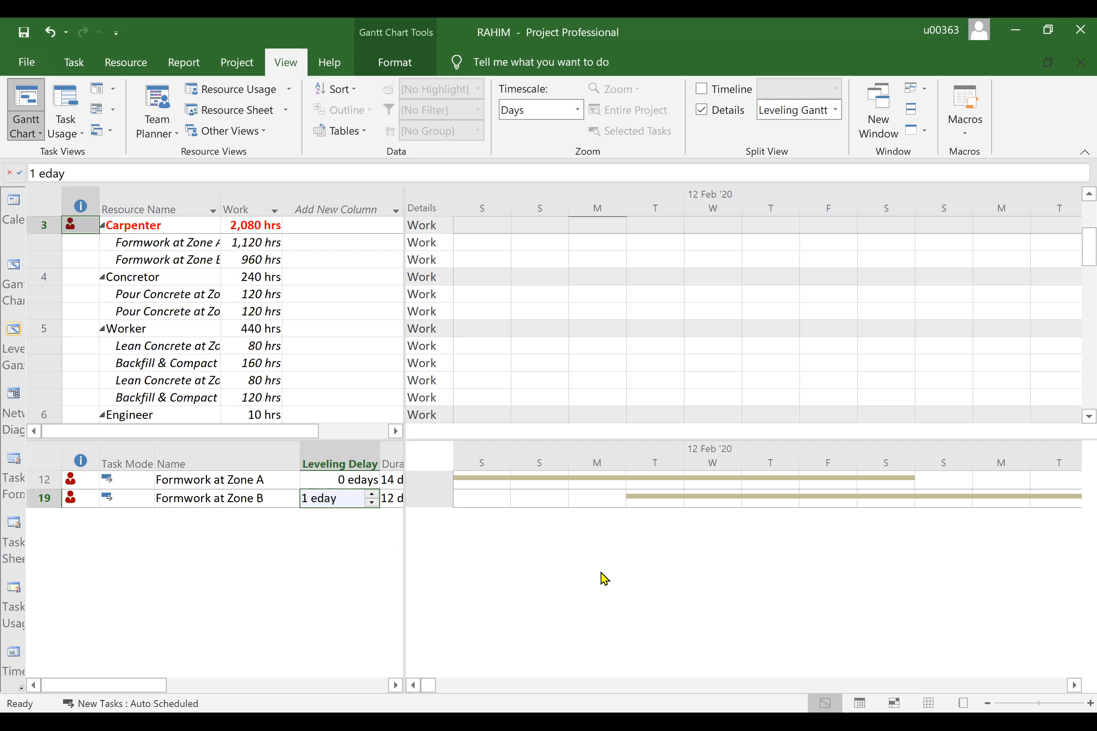
left_click(372, 494)
left_click(373, 496)
left_click(372, 496)
left_click(516, 643)
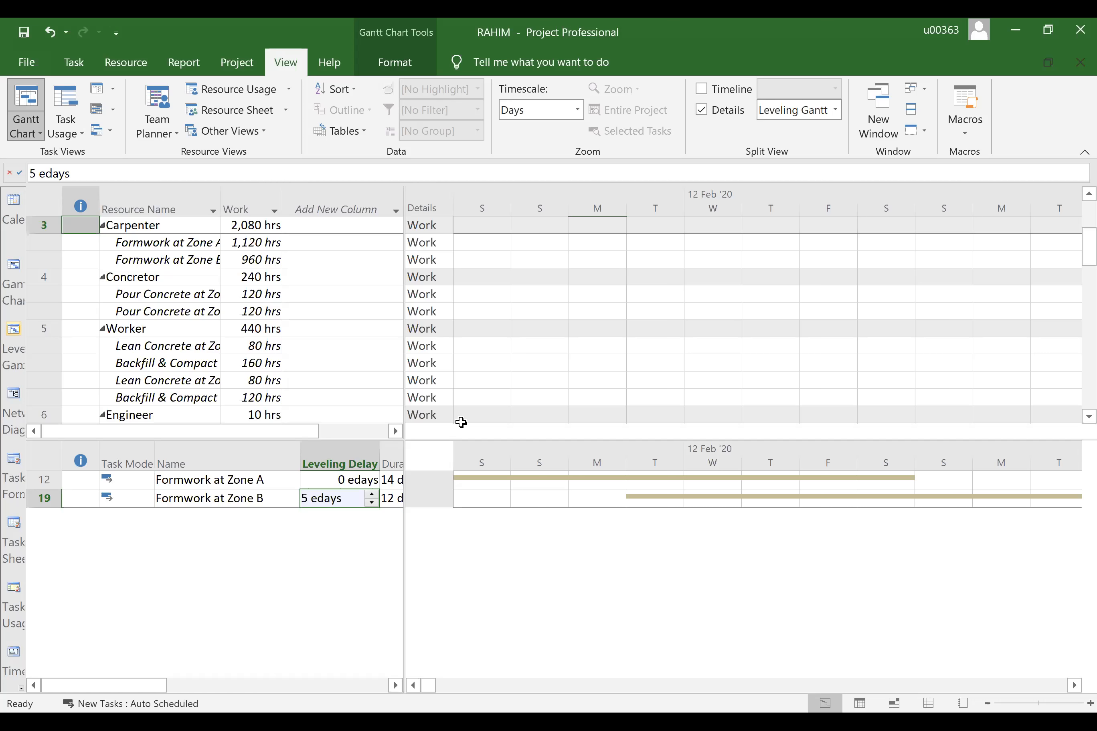
Remove the lower pane of the split Resource Allocation view and open the Resource Sheet to check Carpenter
key("alt+F4")
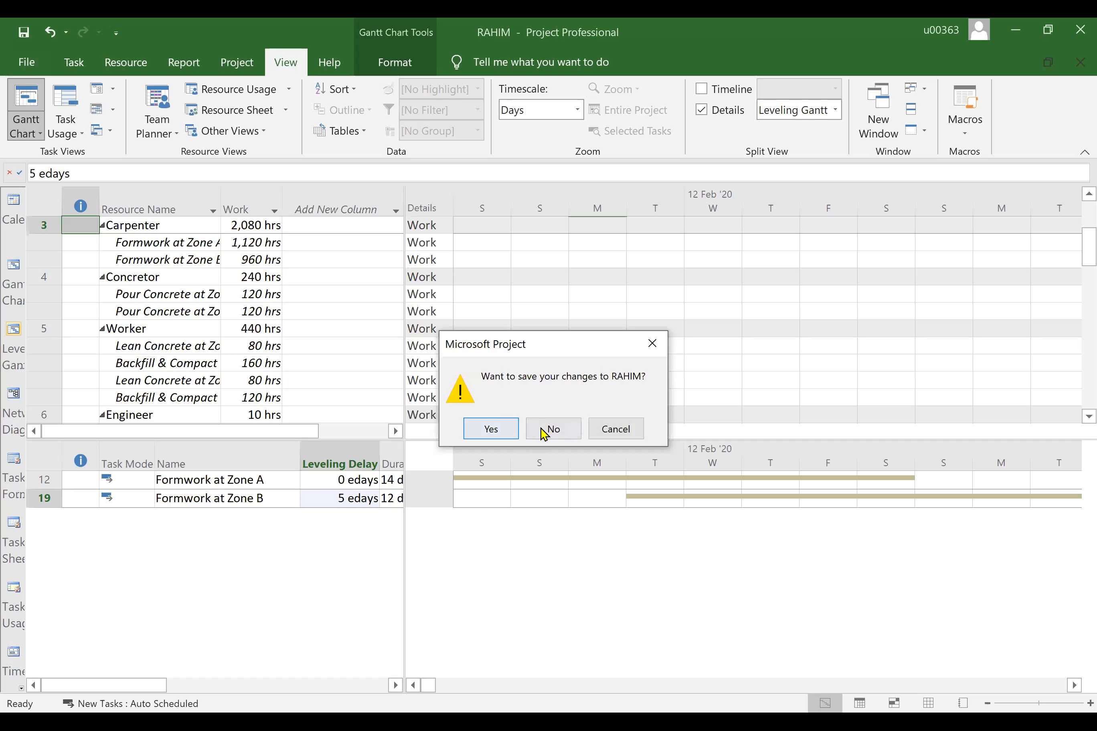
left_click(538, 432)
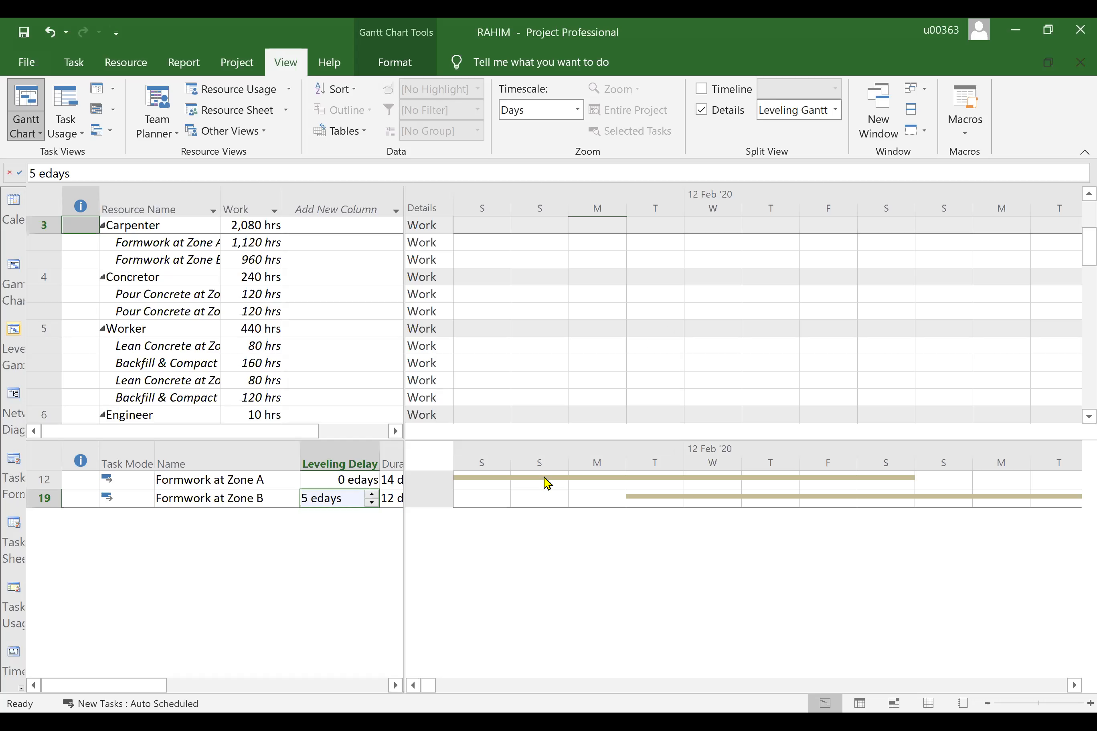
left_click_drag(571, 437, 635, 697)
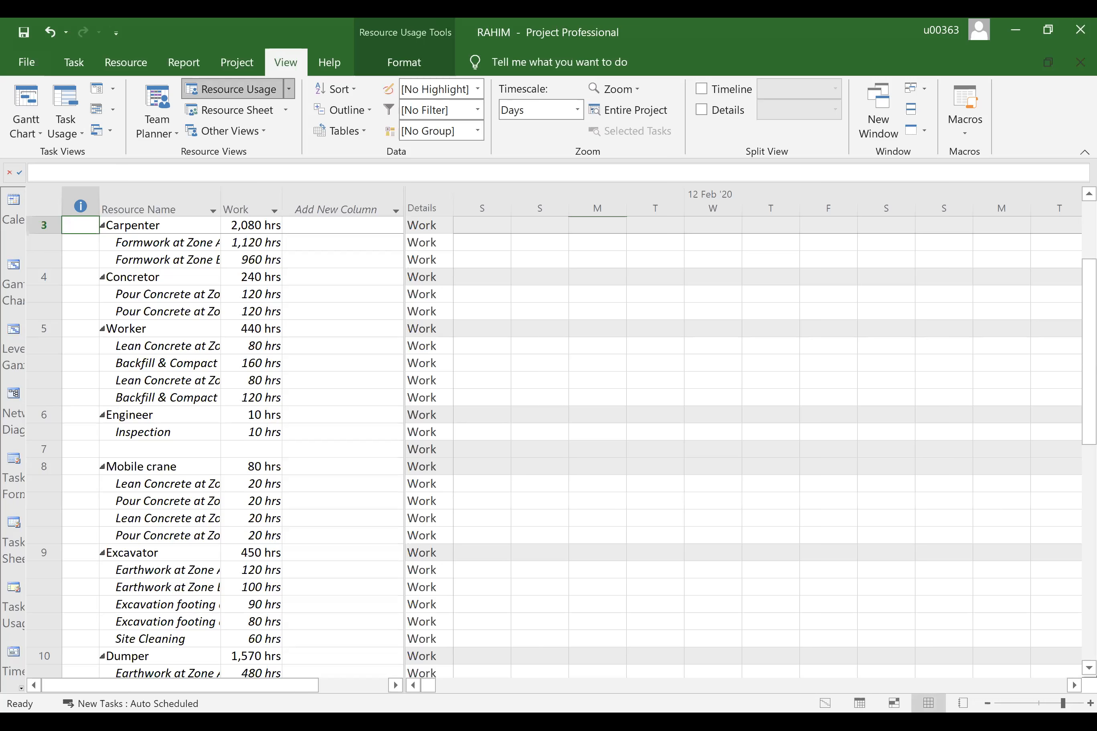
left_click(931, 704)
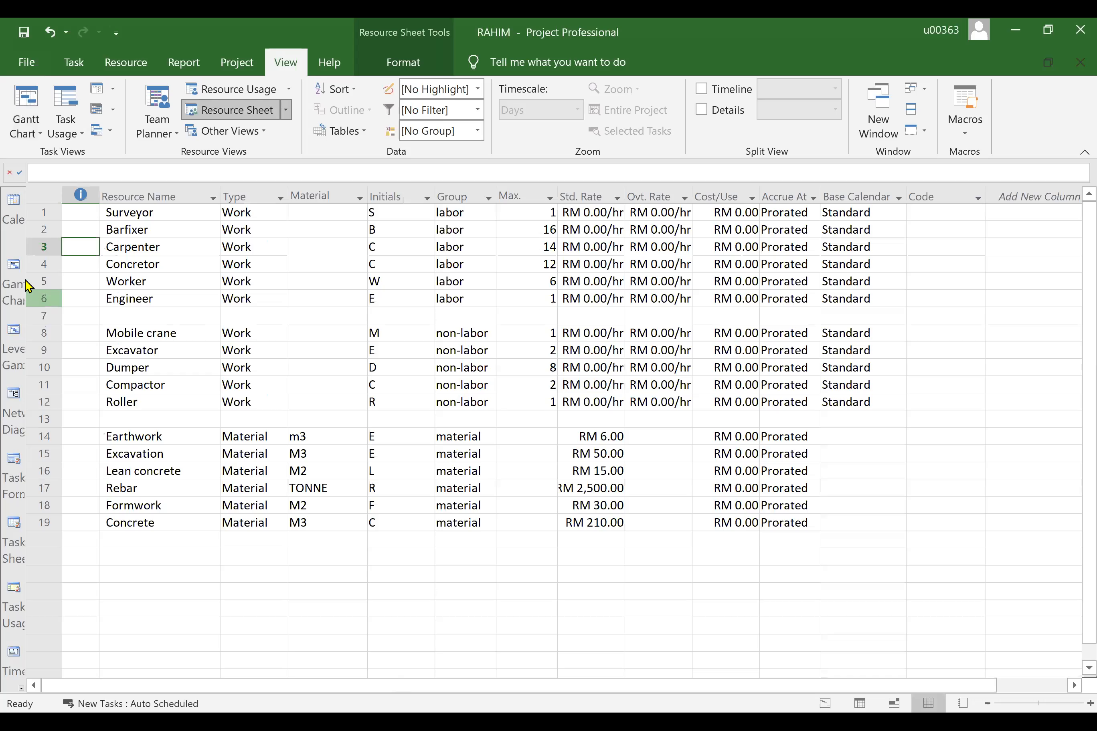
Return to the Gantt Chart and examine the project finish date and the schedule down to the Hand Over task
left_click(14, 267)
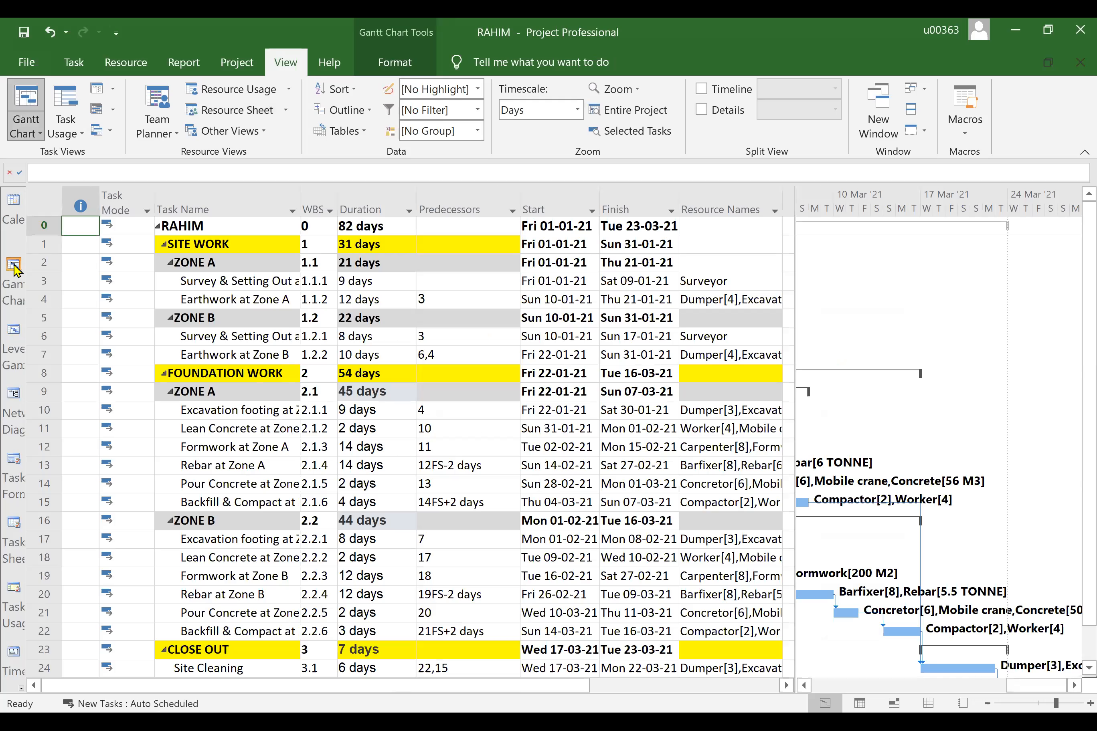
left_click(616, 230)
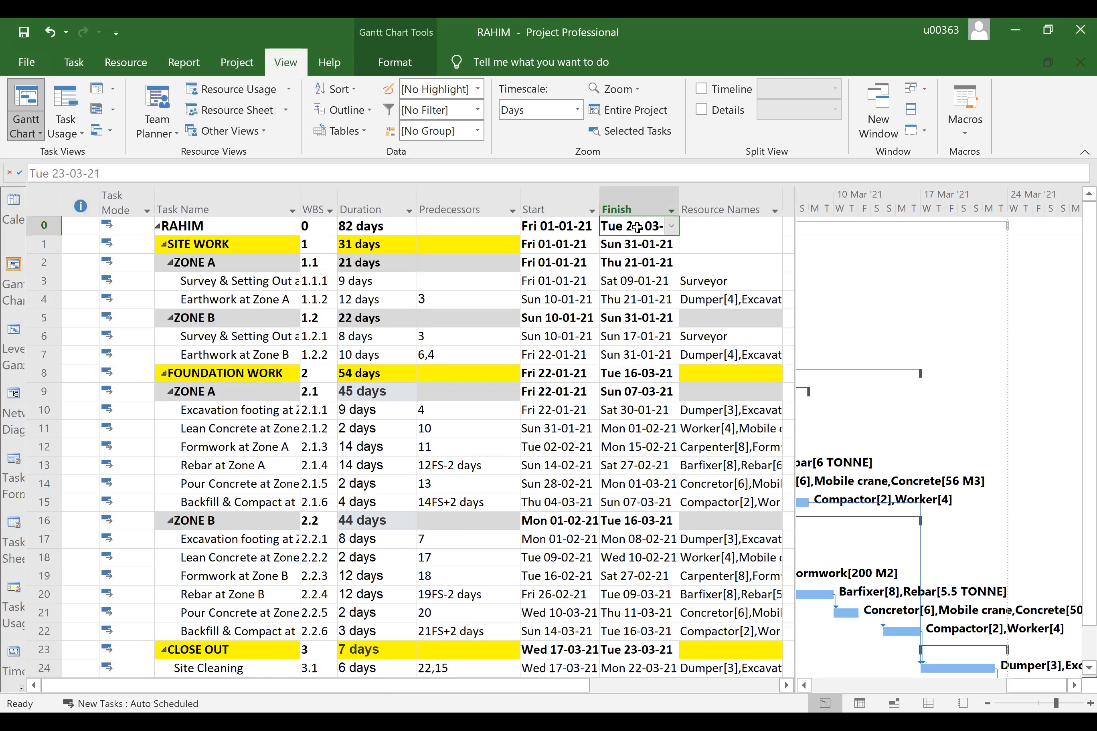
scroll(1076, 668, "down", 1)
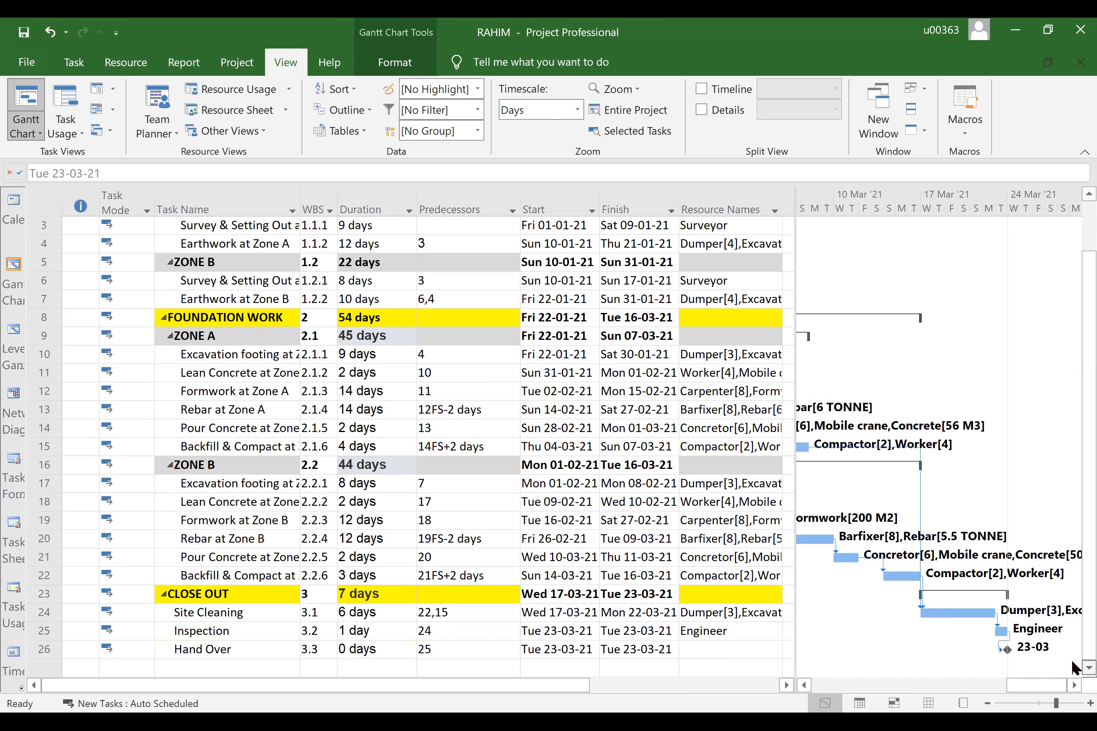
scroll(1076, 667, "down", 1)
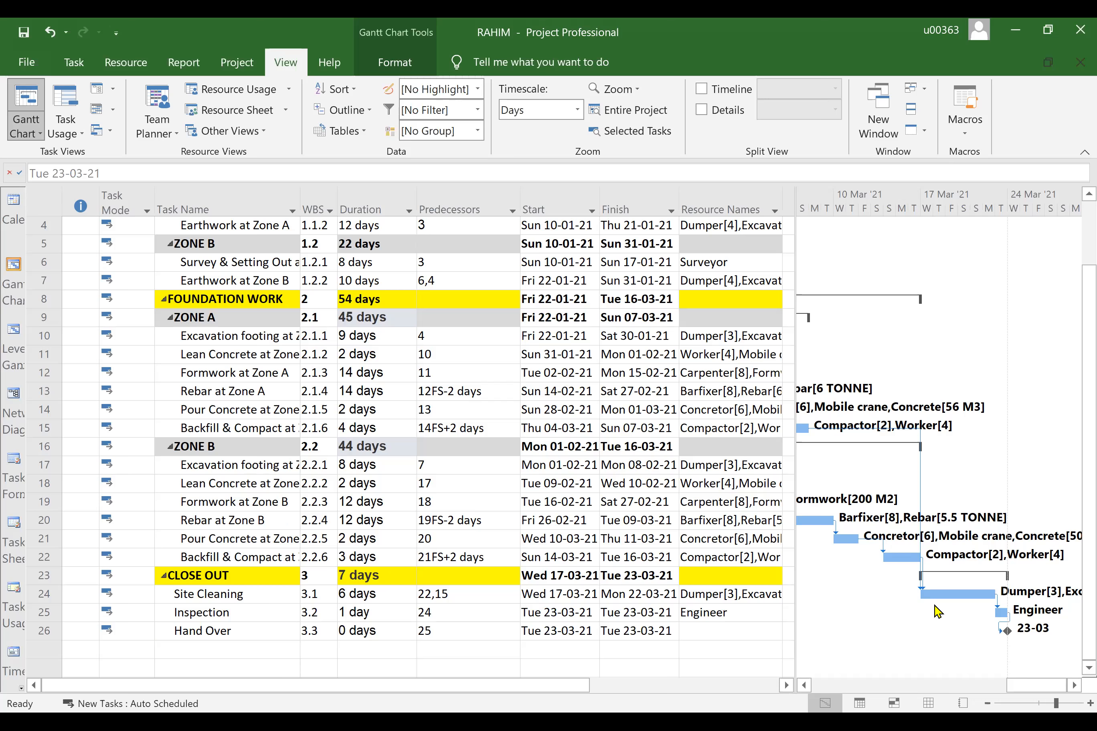
Select Carpenter in the Resource Sheet again and reopen the Resource Allocation view at early February
left_click(927, 702)
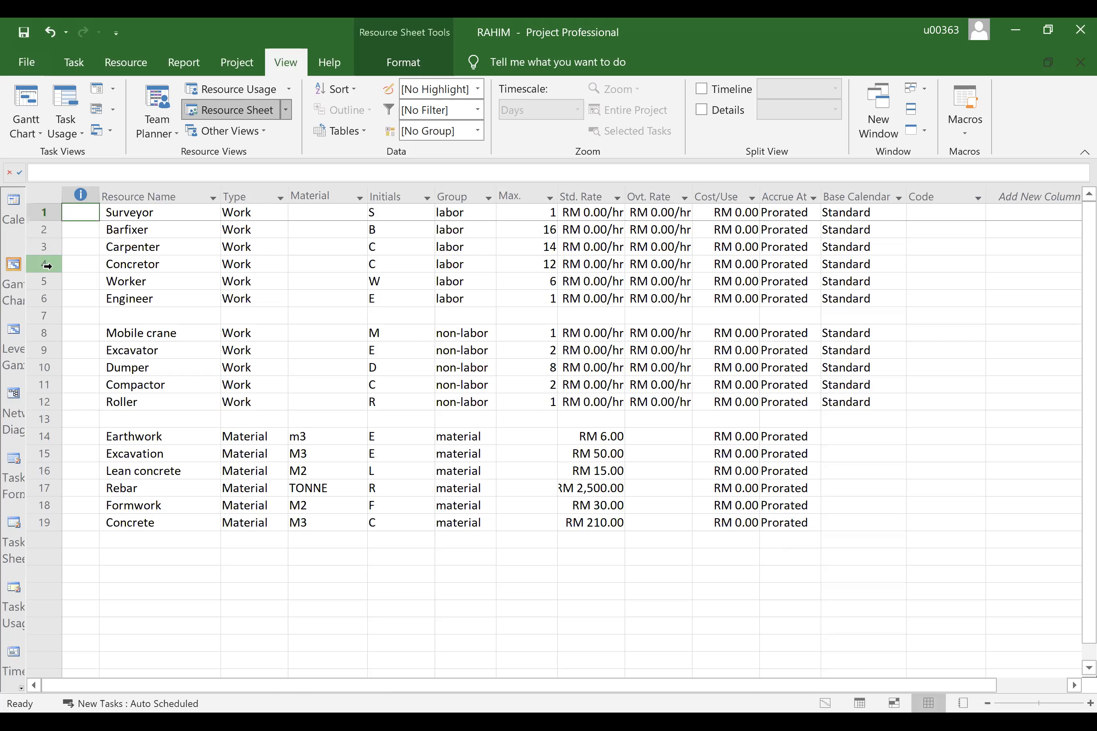
left_click(52, 265)
left_click(47, 248)
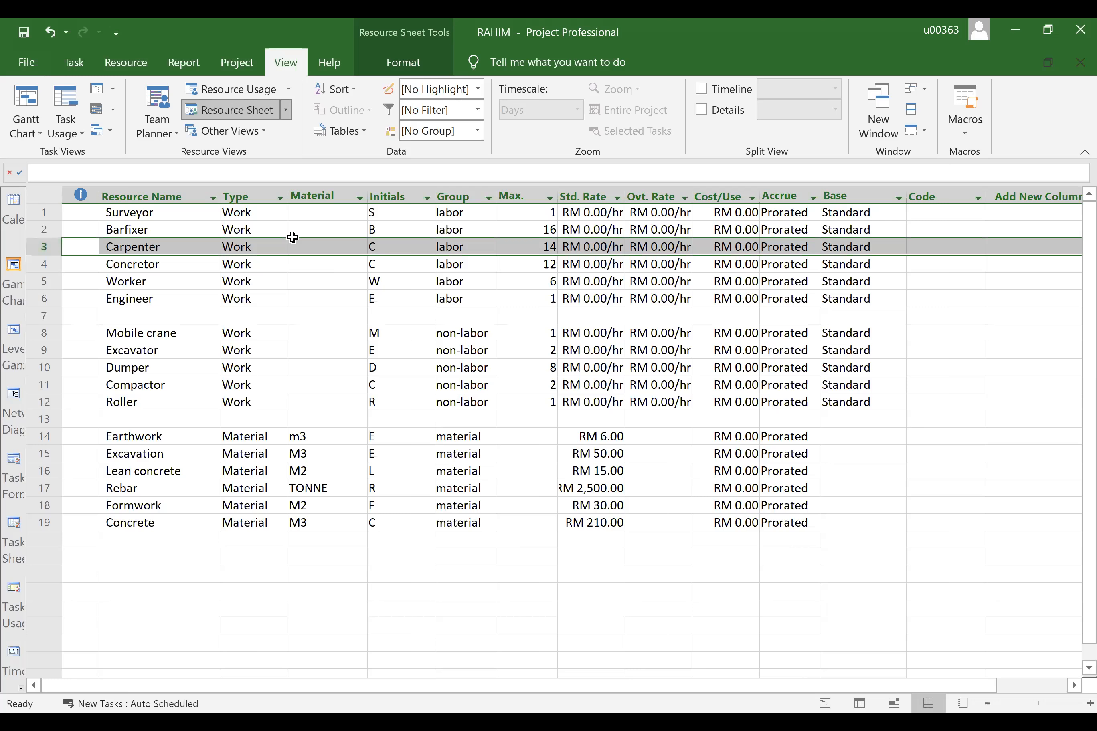
left_click(255, 137)
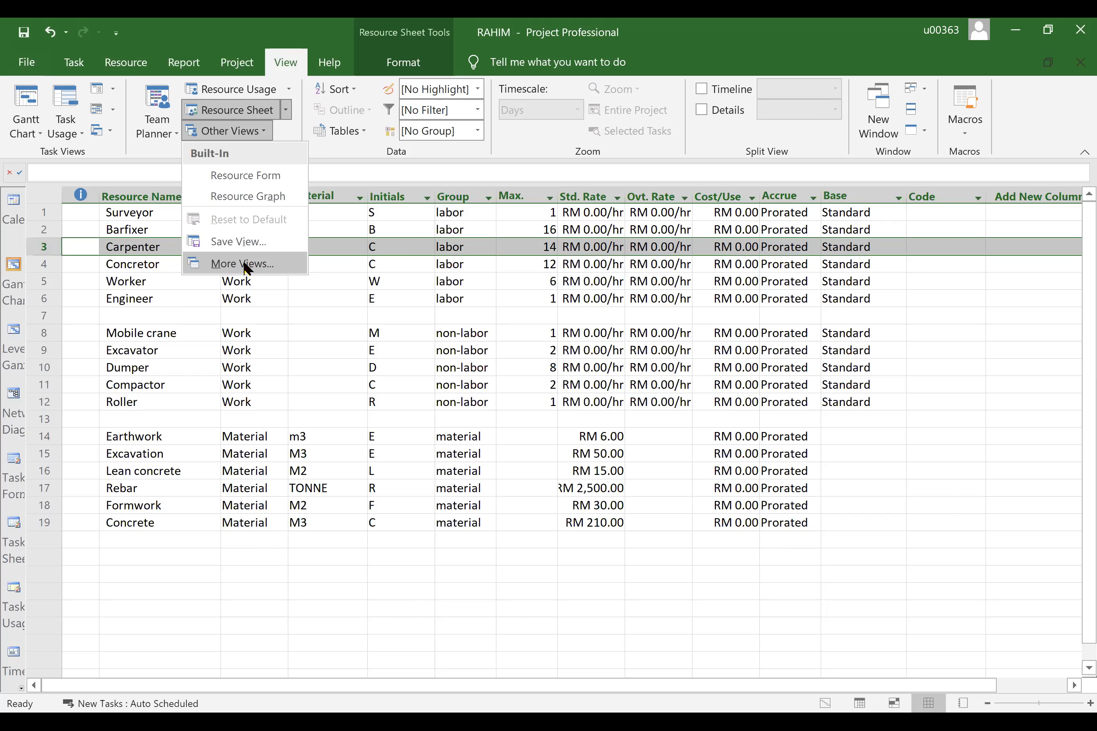
left_click(244, 264)
left_click(220, 205)
left_click(297, 290)
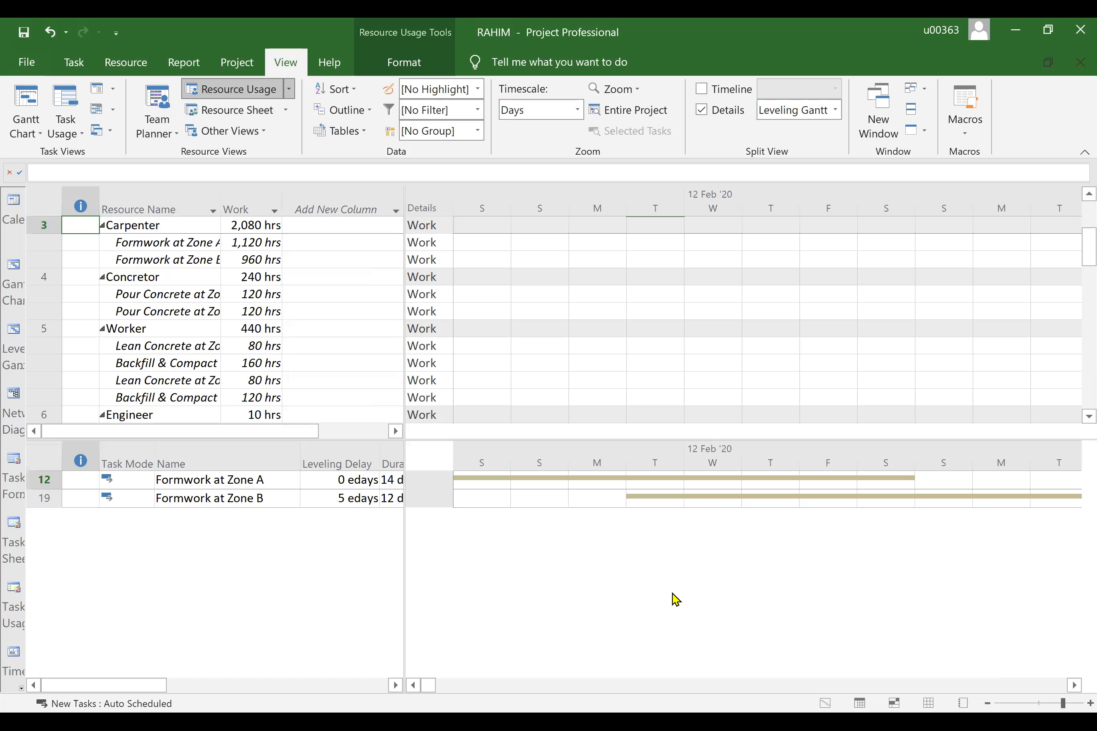
left_click(1049, 707)
left_click(1066, 707)
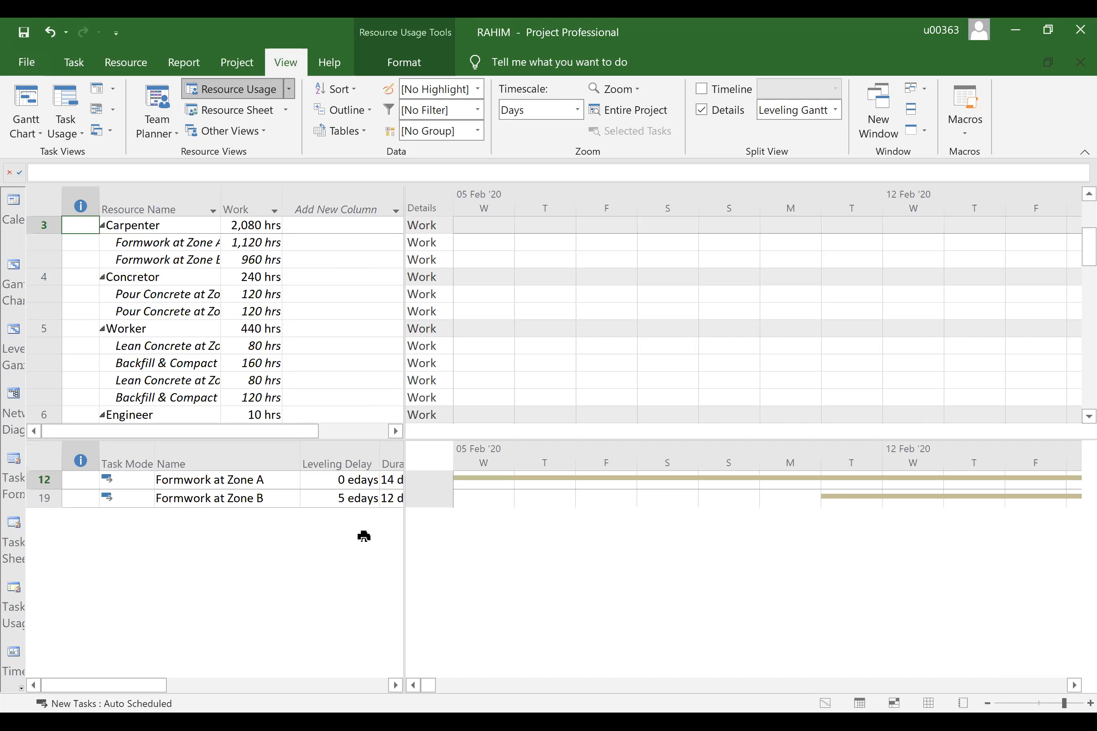
Reset the leveling delay of task 19, Formwork at Zone B, to 0 edays
left_click(341, 501)
left_click(372, 502)
left_click(373, 503)
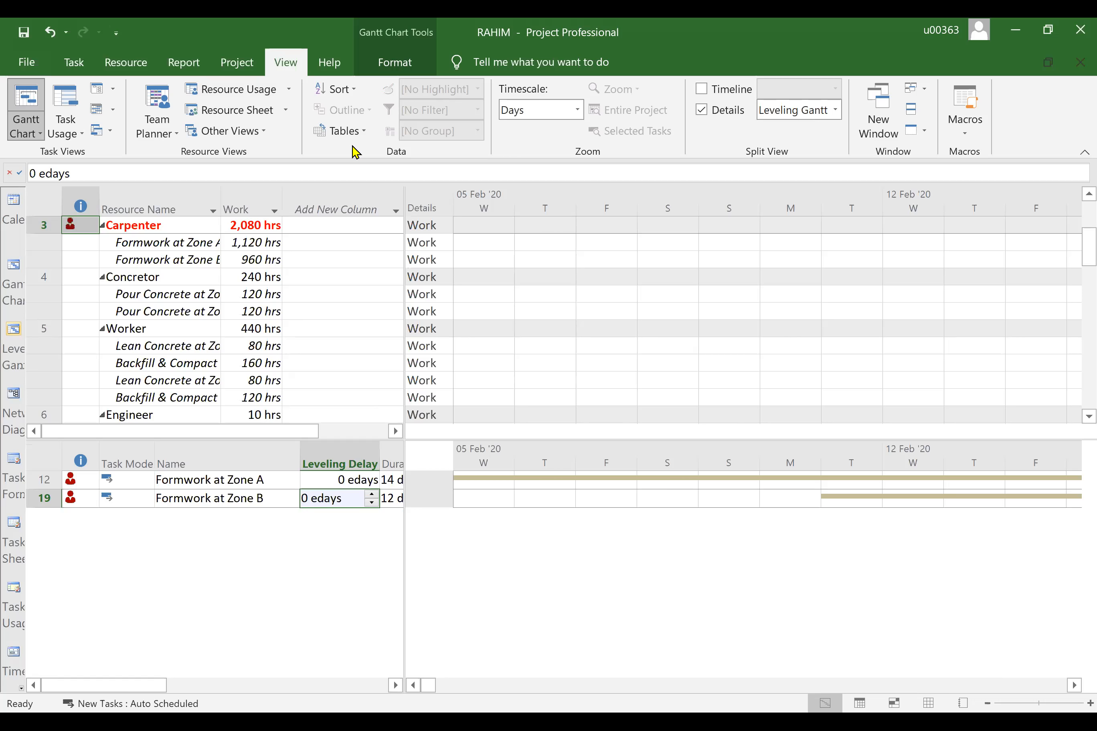
Run automatic resource leveling on the selected Carpenter and Formwork resources
left_click(127, 63)
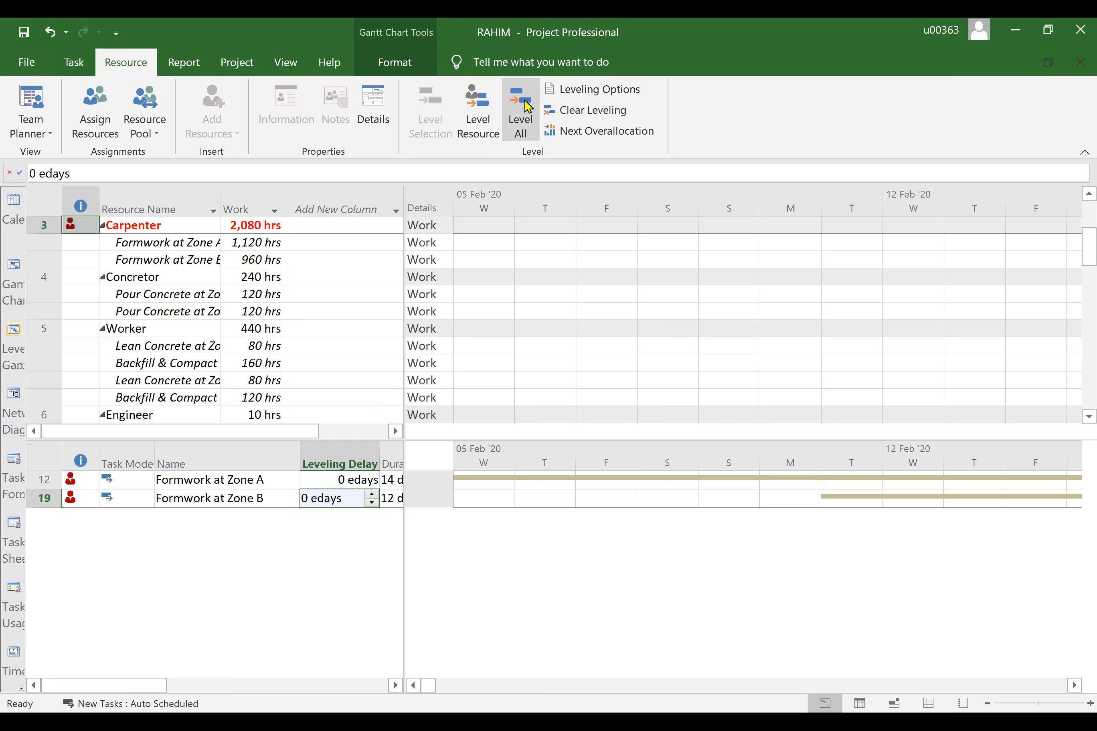
left_click(479, 103)
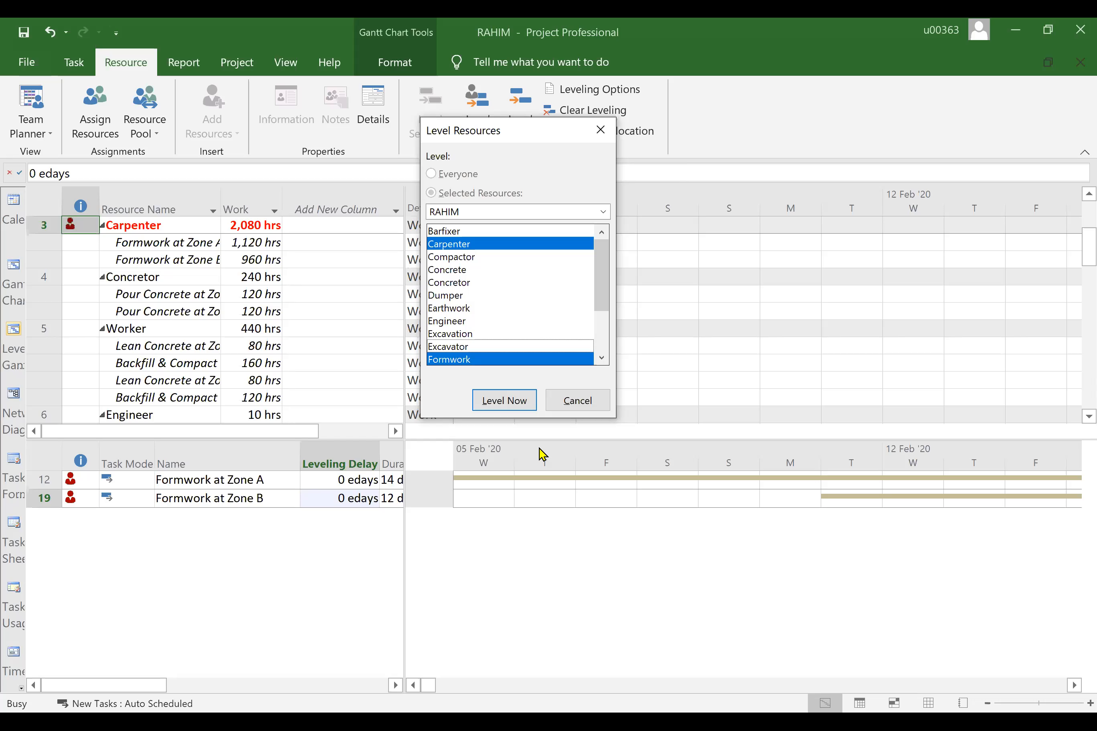
left_click(503, 402)
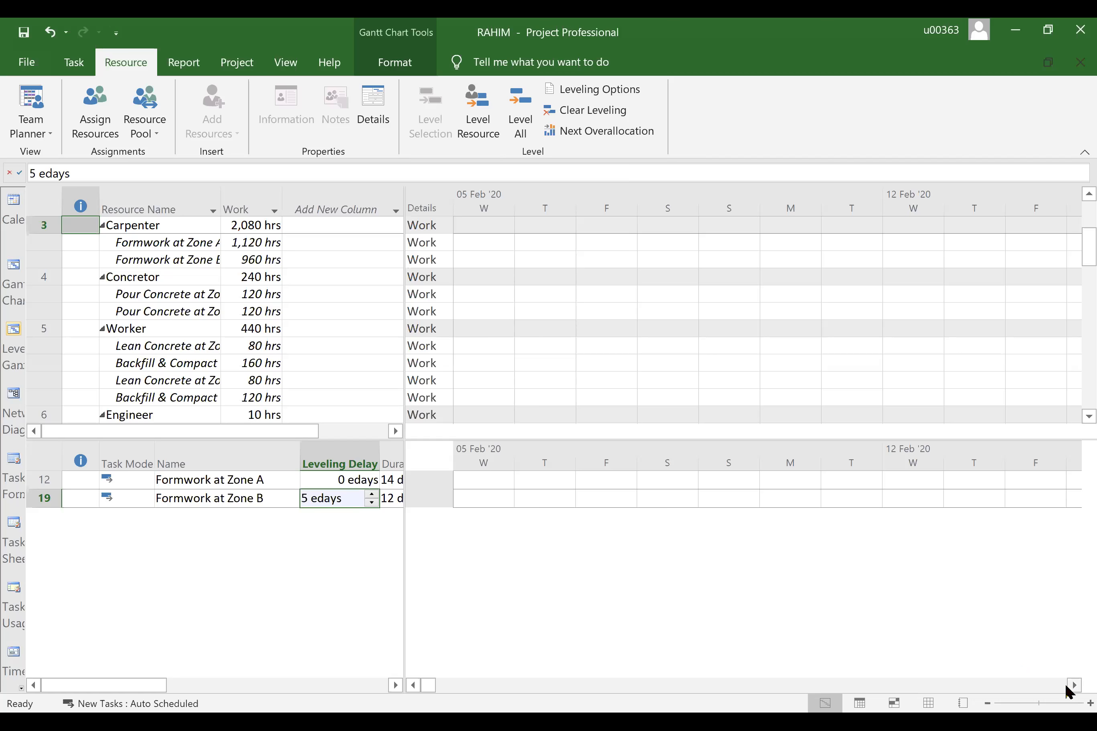
Examine the leveled formwork tasks and Carpenter's daily work in the timescale for early to mid-February 2021
left_click(1072, 684)
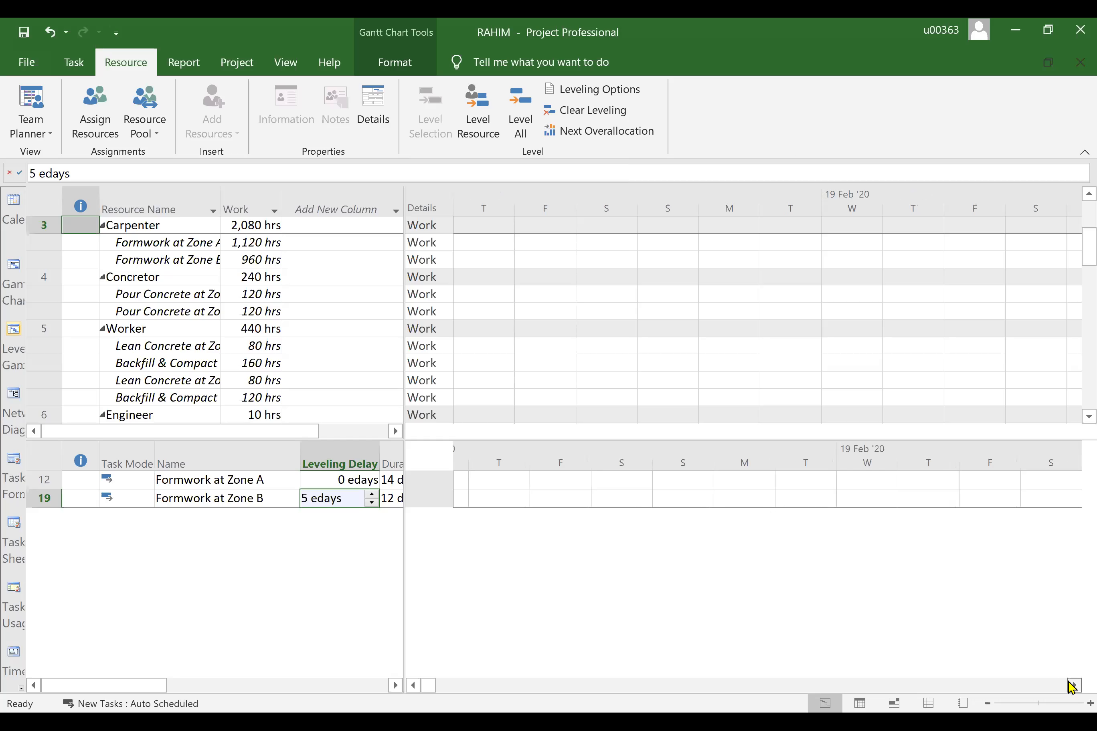
left_click(494, 683)
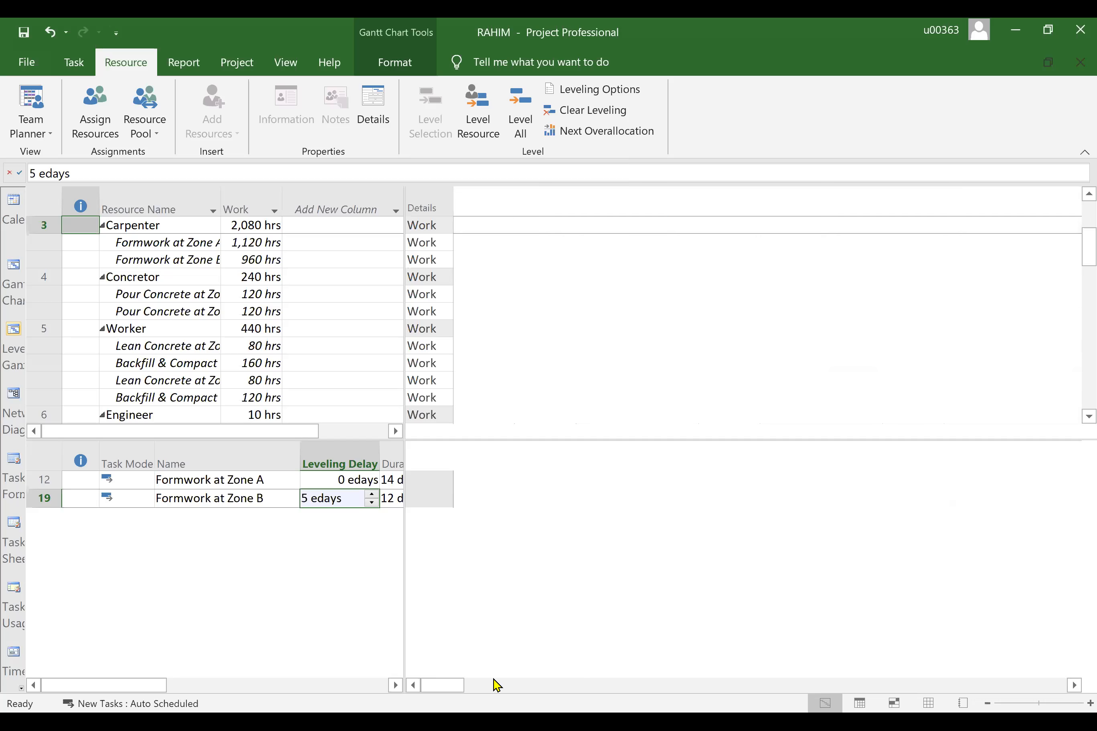
left_click(687, 686)
left_click(707, 686)
left_click(715, 685)
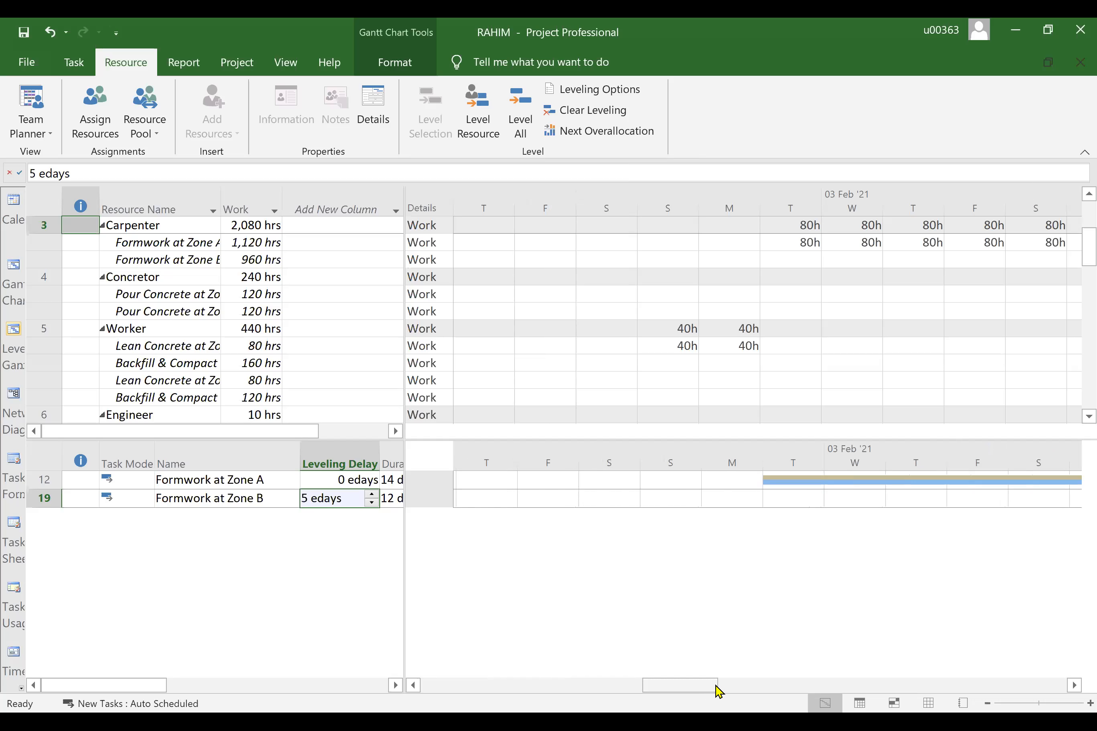
left_click(770, 688)
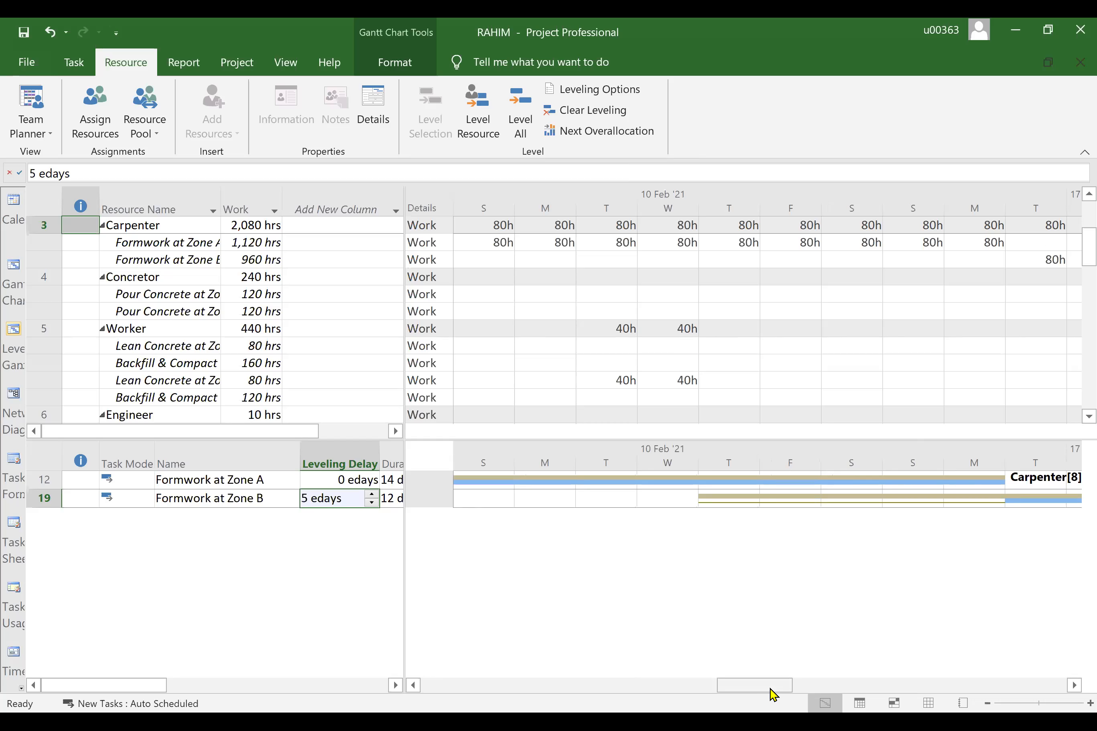
left_click(1074, 685)
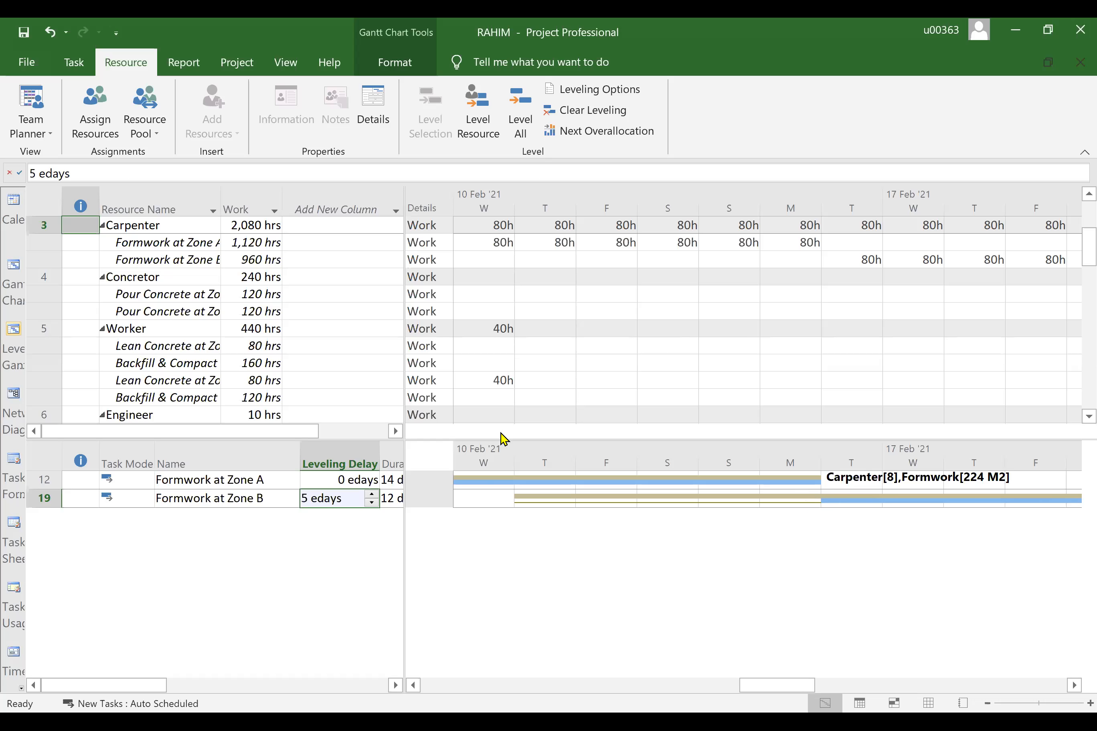
Remove the lower pane of the split view and check Carpenter's row in the Resource Sheet
left_click_drag(512, 440, 585, 691)
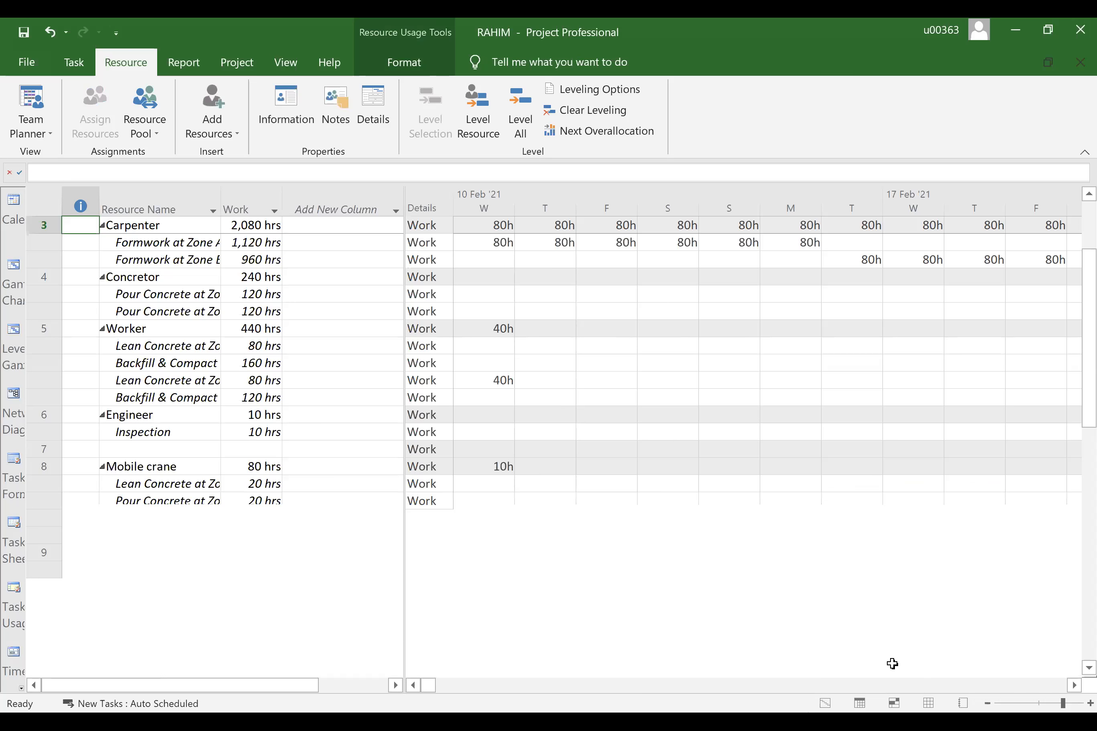
left_click(932, 705)
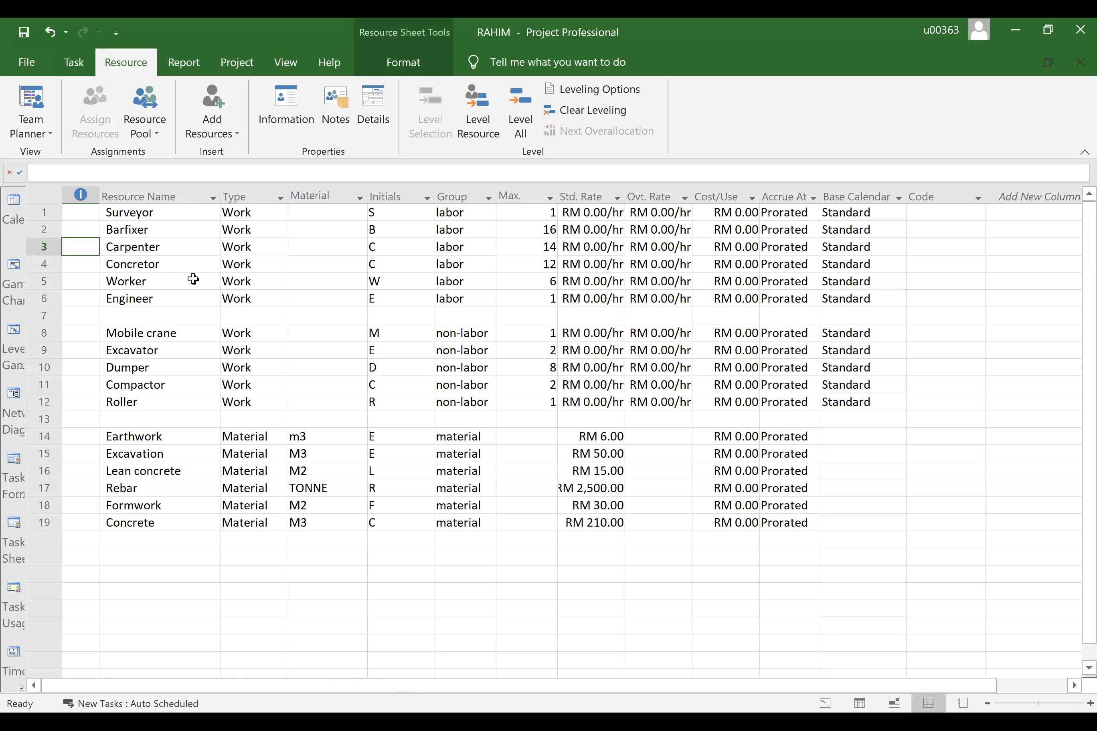
left_click(46, 247)
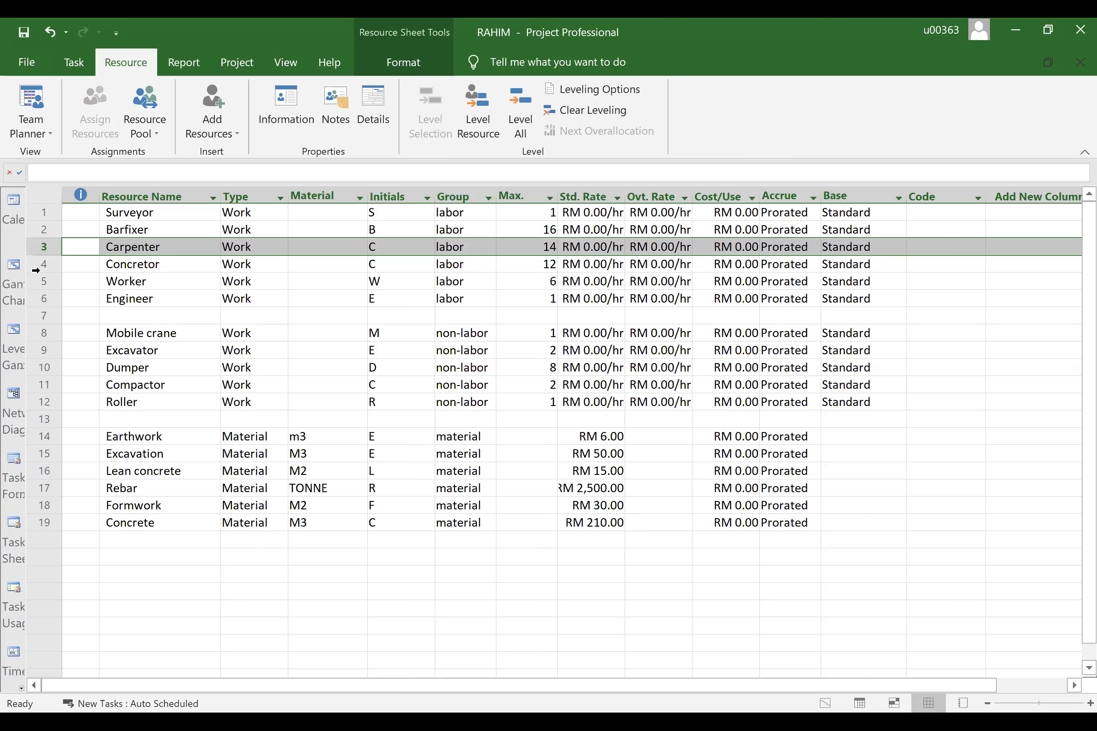
Examine the finish date of the leveled project's summary task in the Gantt Chart
left_click(14, 266)
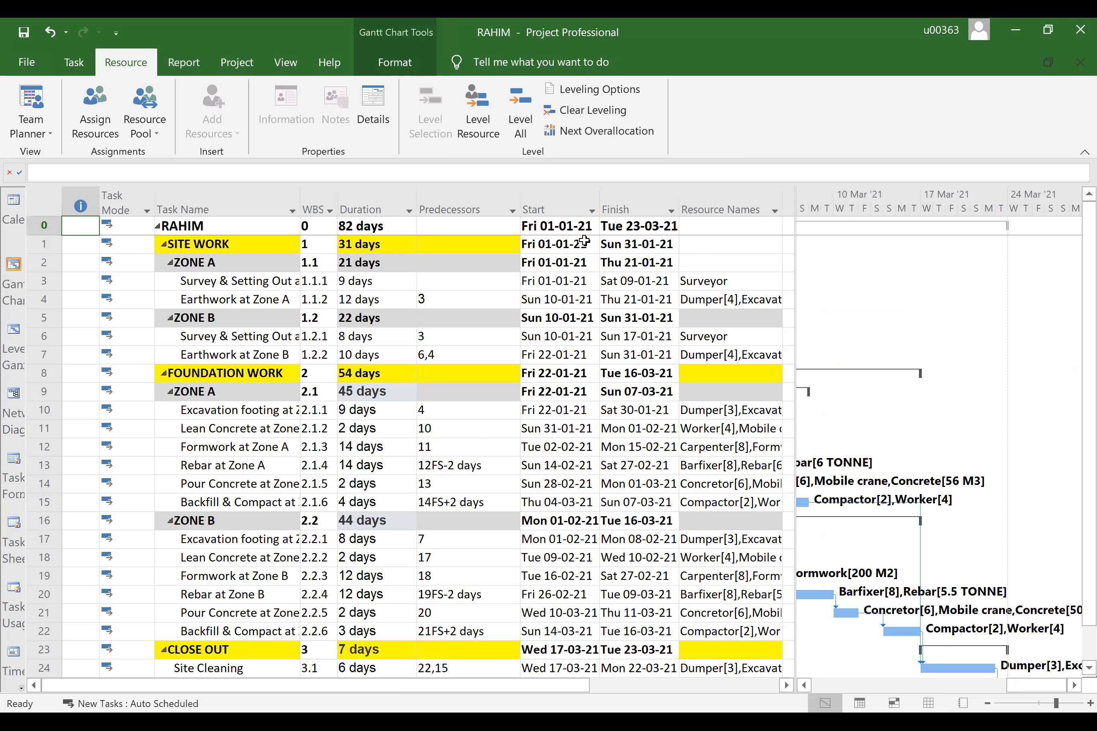
left_click(630, 227)
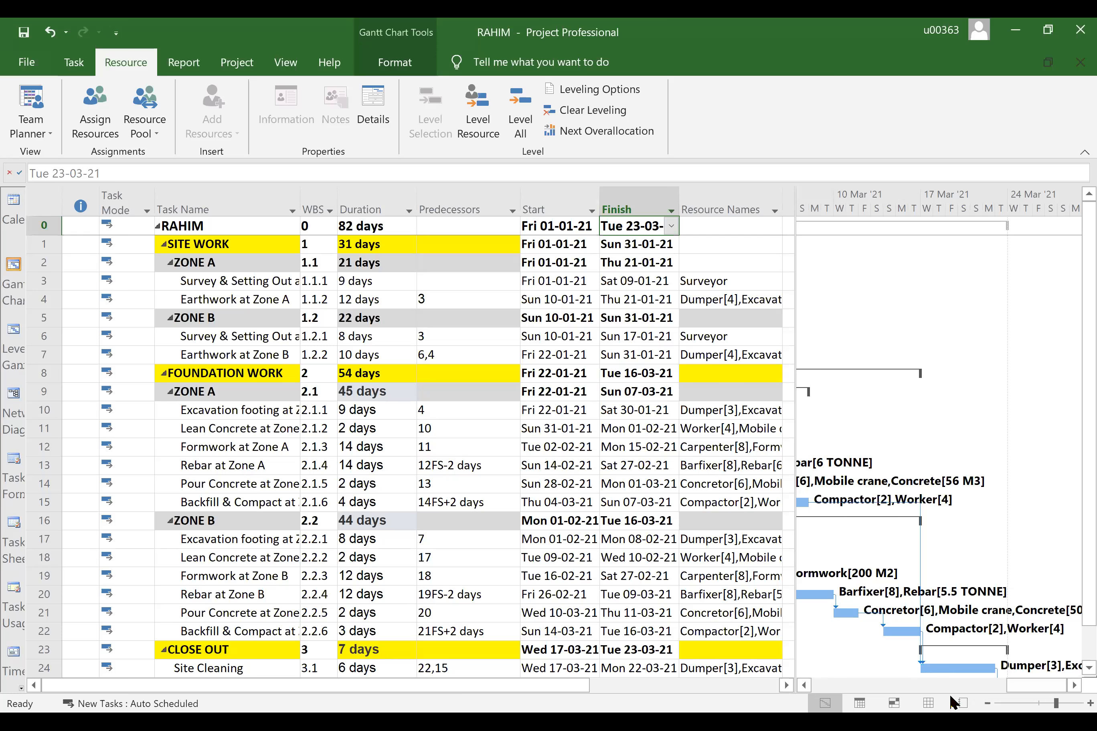
Select Carpenter in the Resource Sheet and clear the leveling
left_click(928, 703)
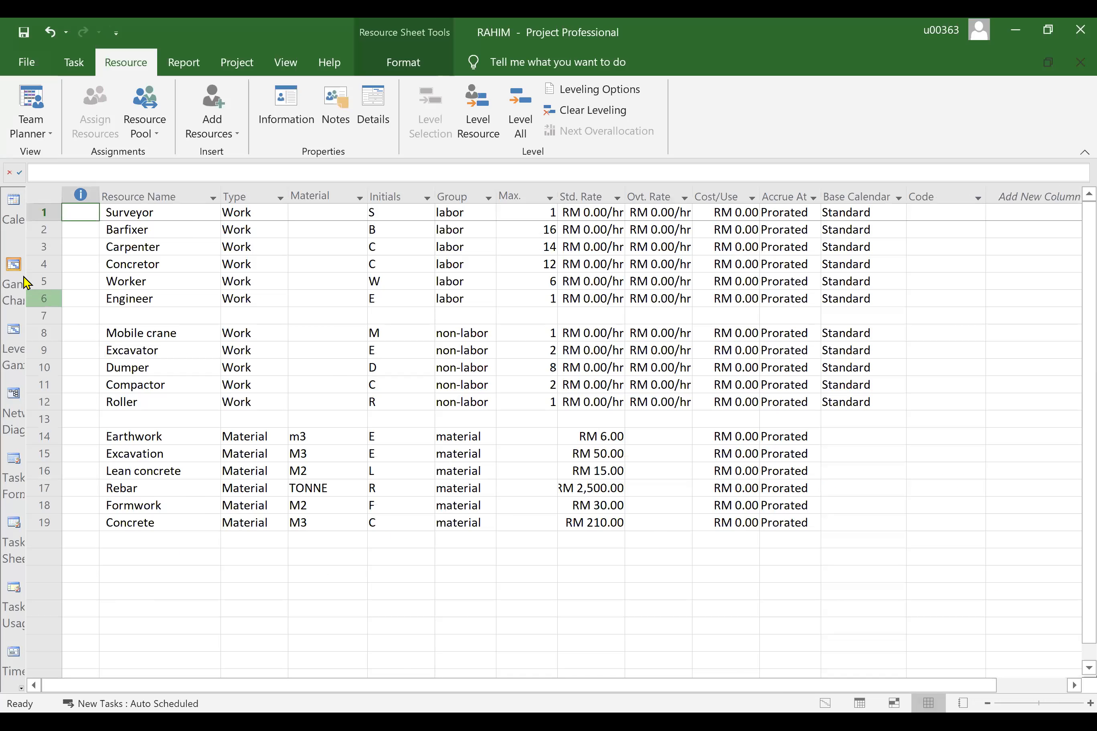
left_click(43, 246)
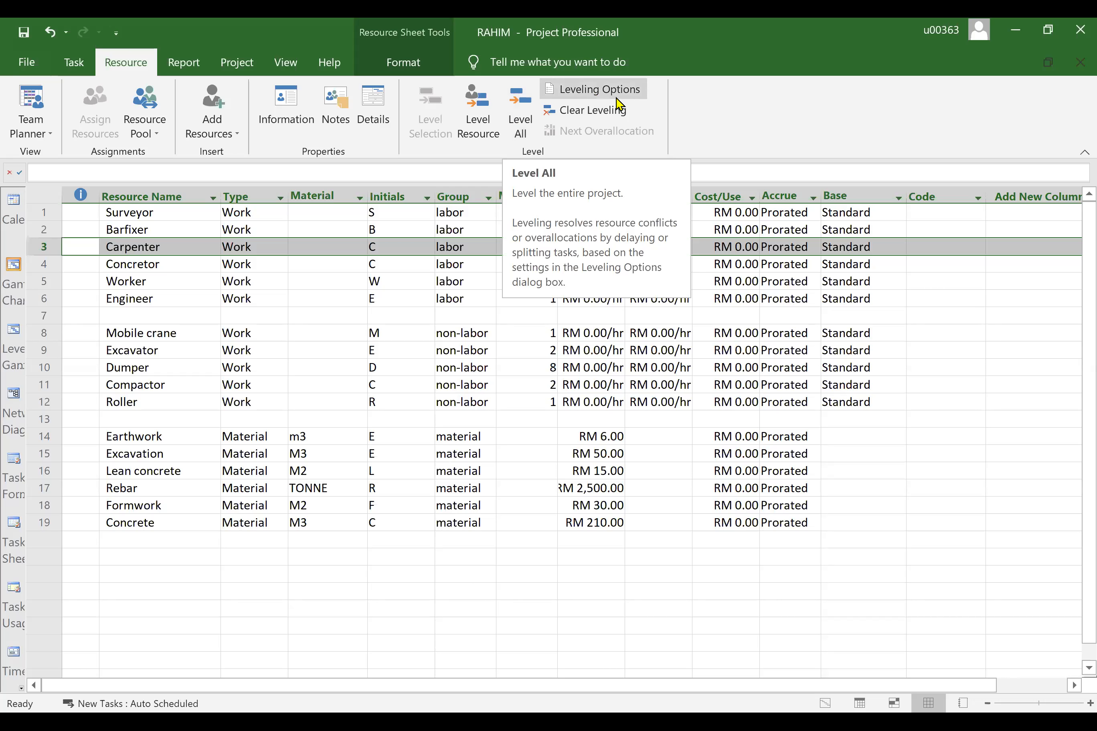
left_click(589, 113)
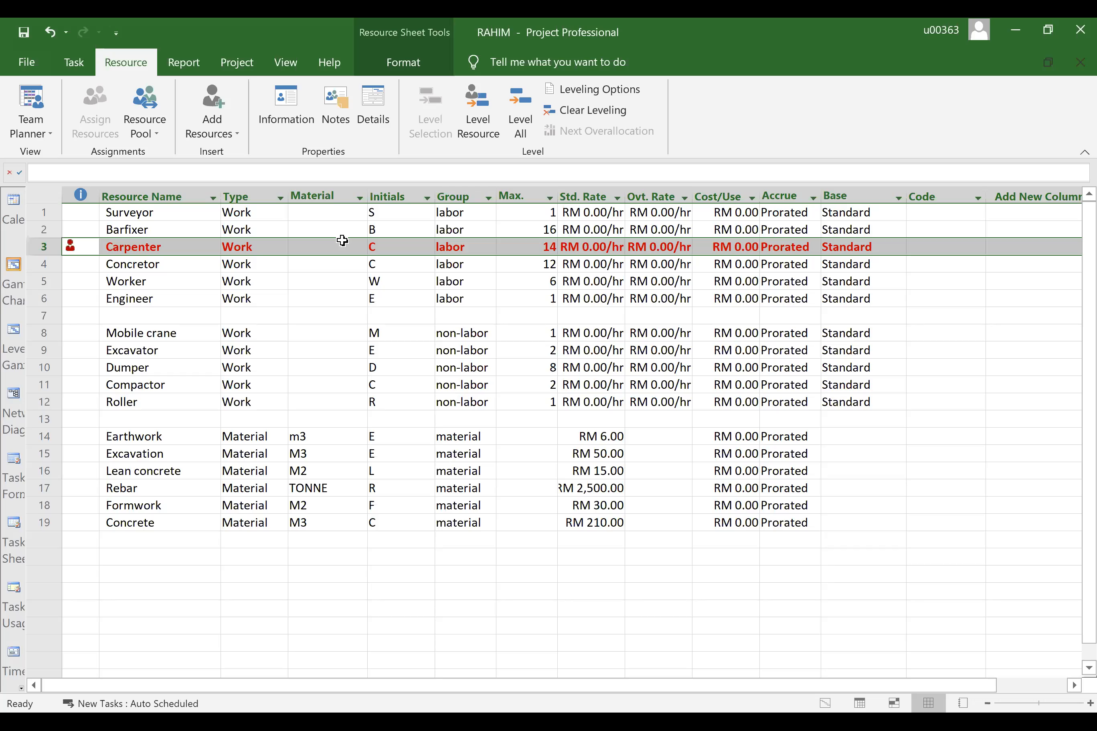
Set Carpenter's maximum units to 16 in the Resource Sheet
left_click(550, 246)
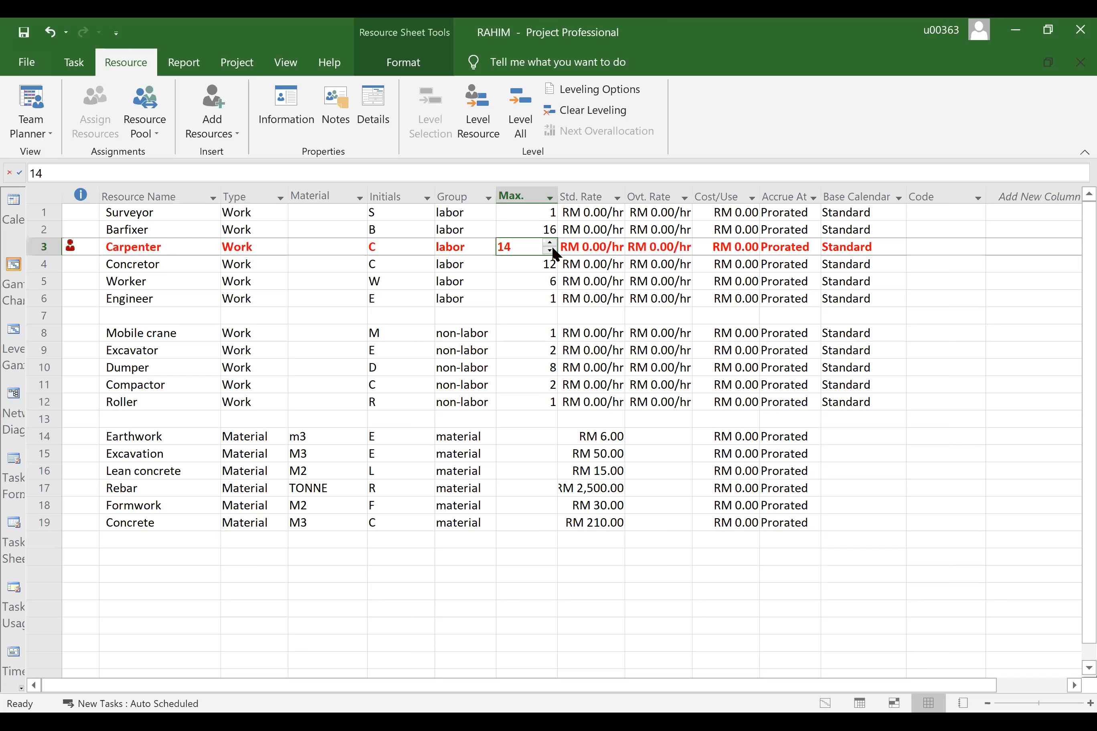
left_click(550, 245)
left_click(550, 244)
left_click(550, 244)
left_click(550, 244)
left_click(751, 611)
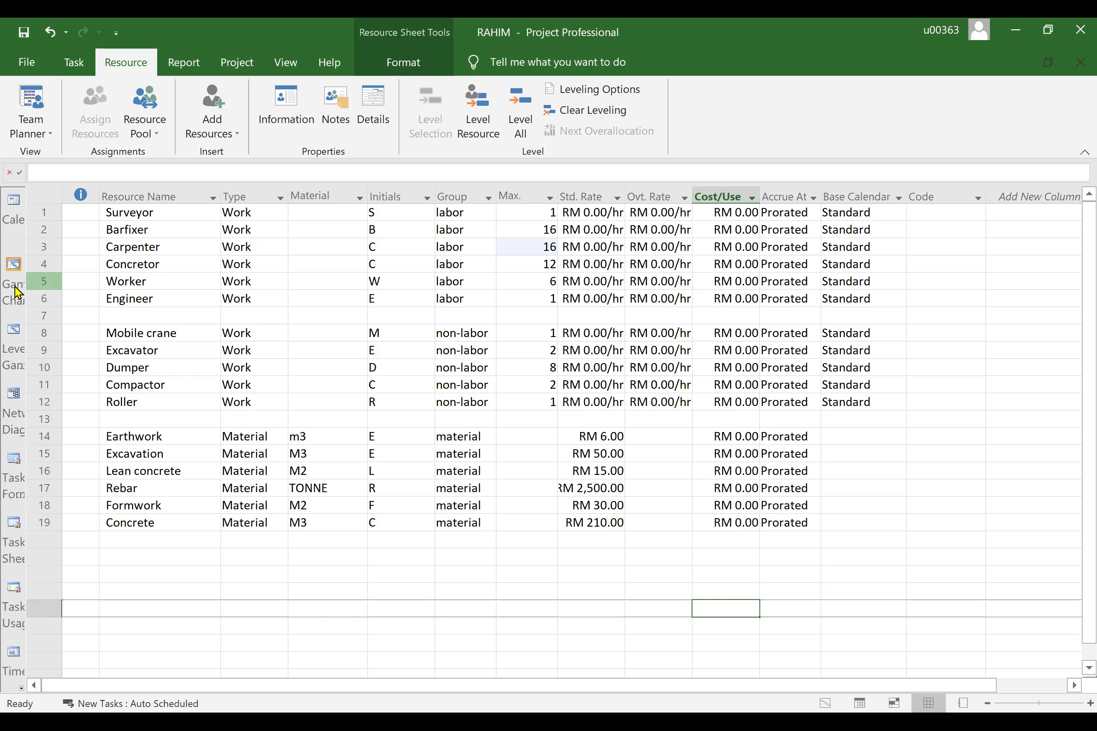
Check the project schedule in the Gantt Chart and close the project without saving the changes
left_click(16, 272)
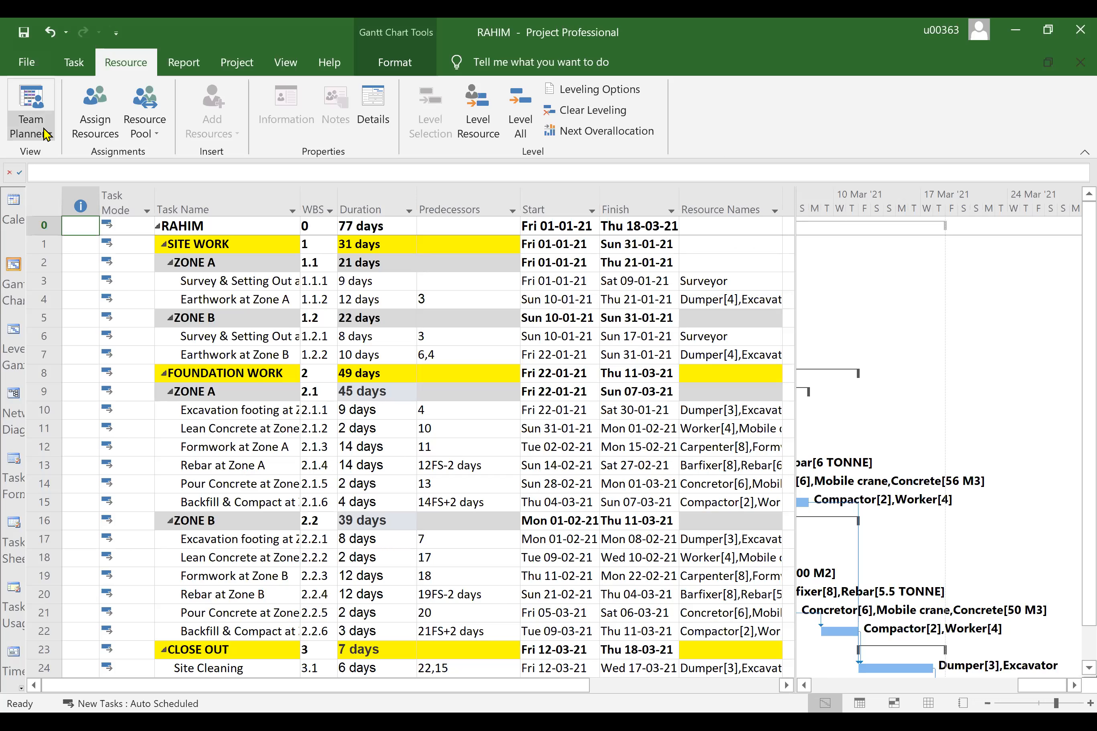
left_click(1074, 33)
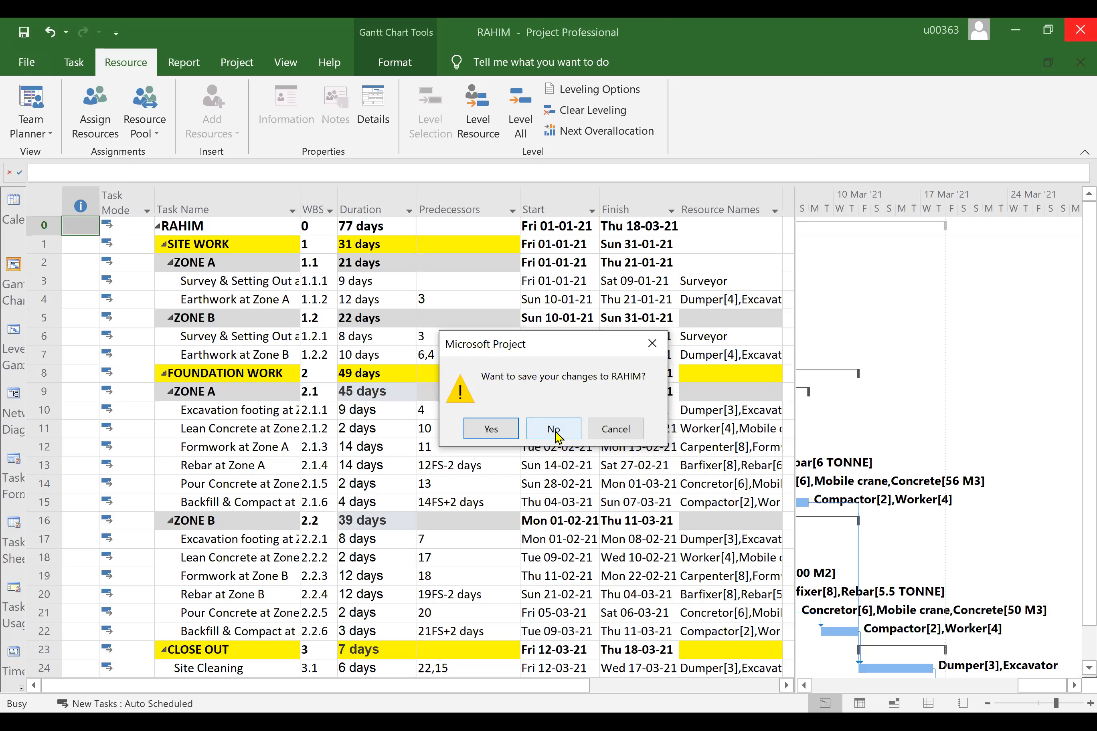
left_click(556, 431)
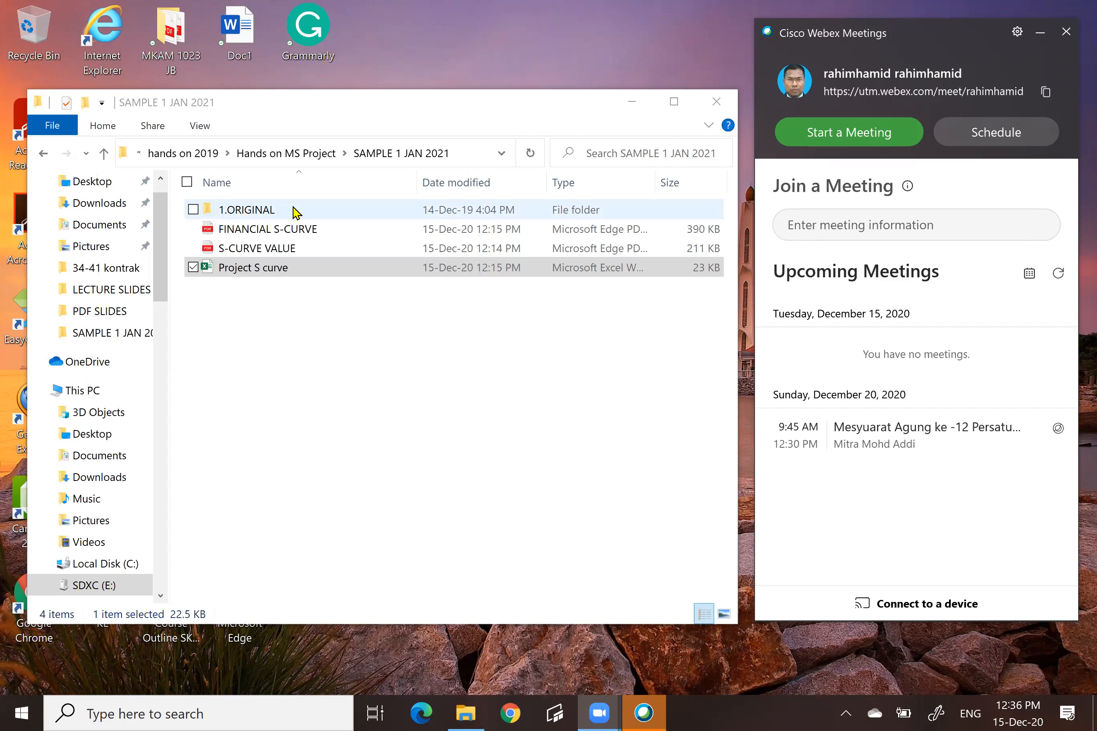
In File Explorer, create a new folder in SAMPLE 1 JAN 2021 and check the contents of the 1.ORIGINAL folder
right_click(277, 331)
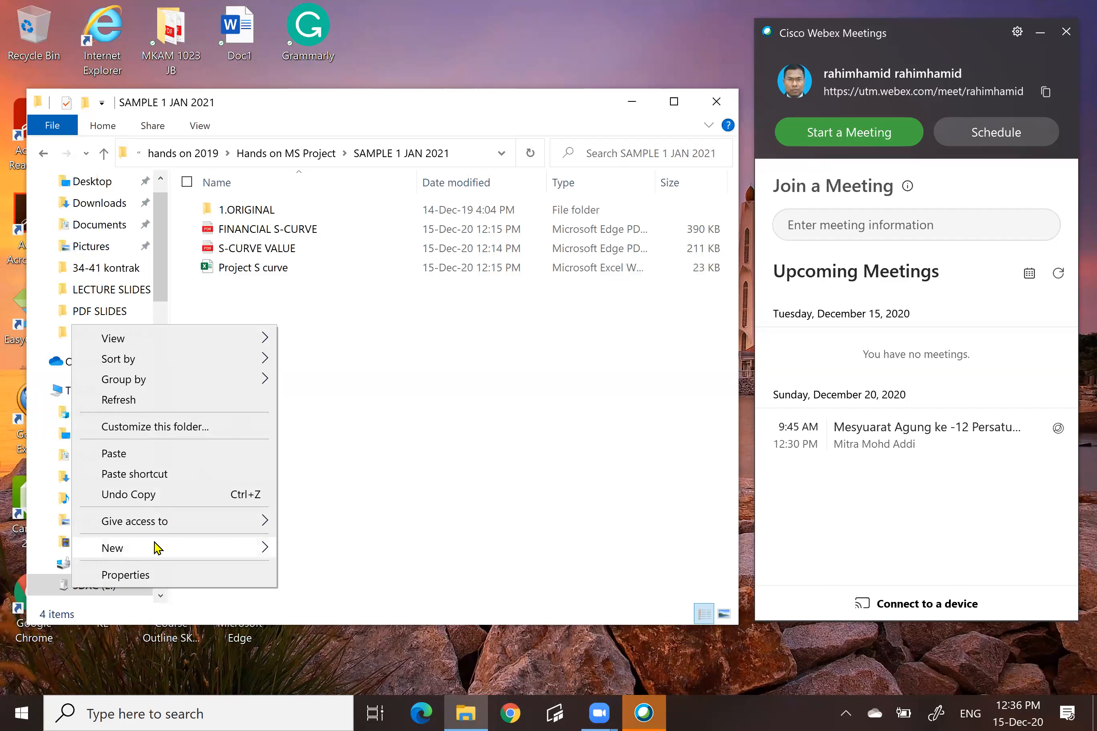
mouse_move(238, 538)
left_click(317, 294)
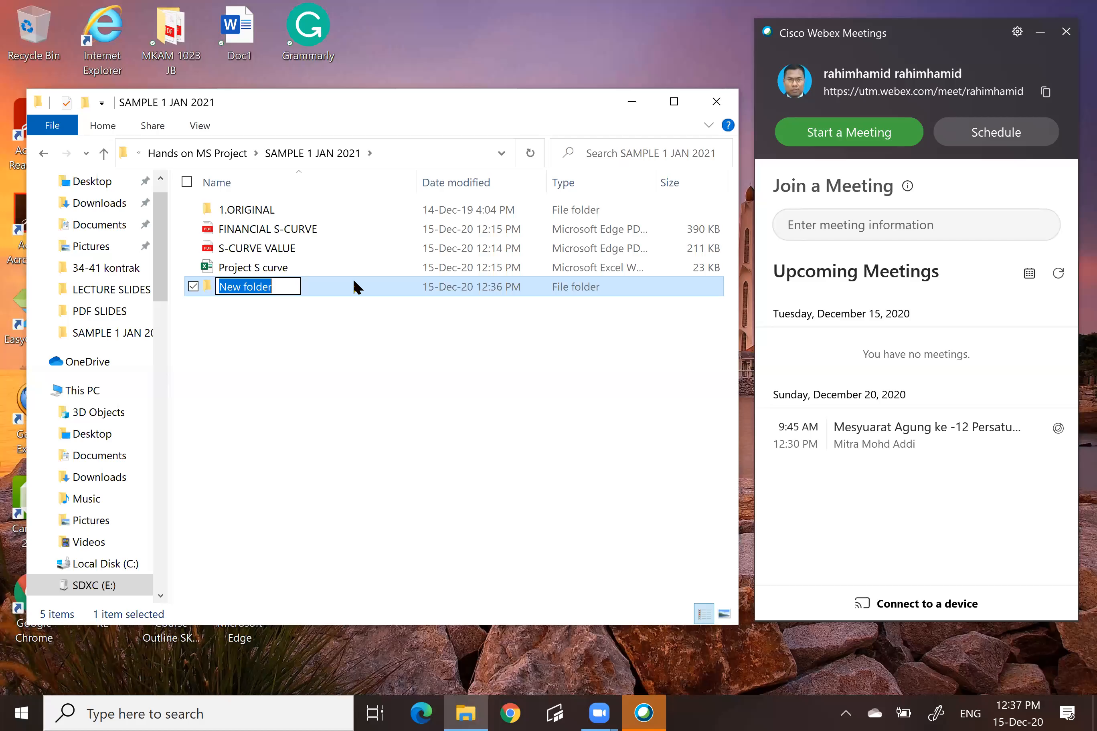
double_click(254, 211)
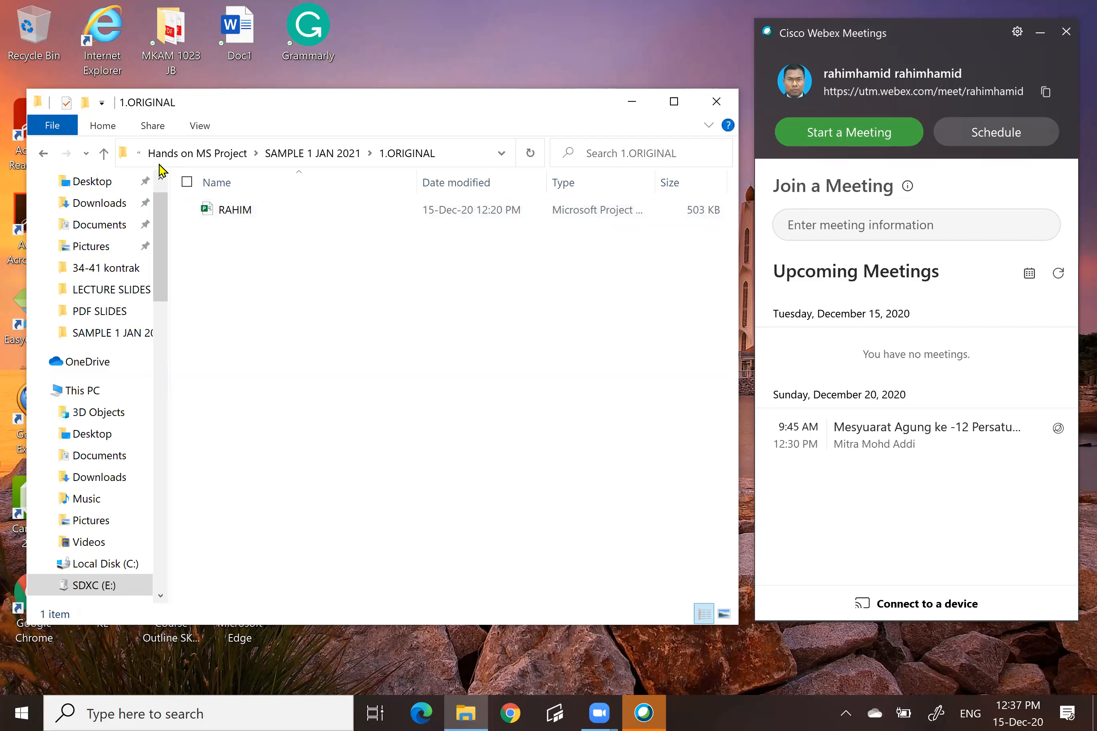
left_click(103, 153)
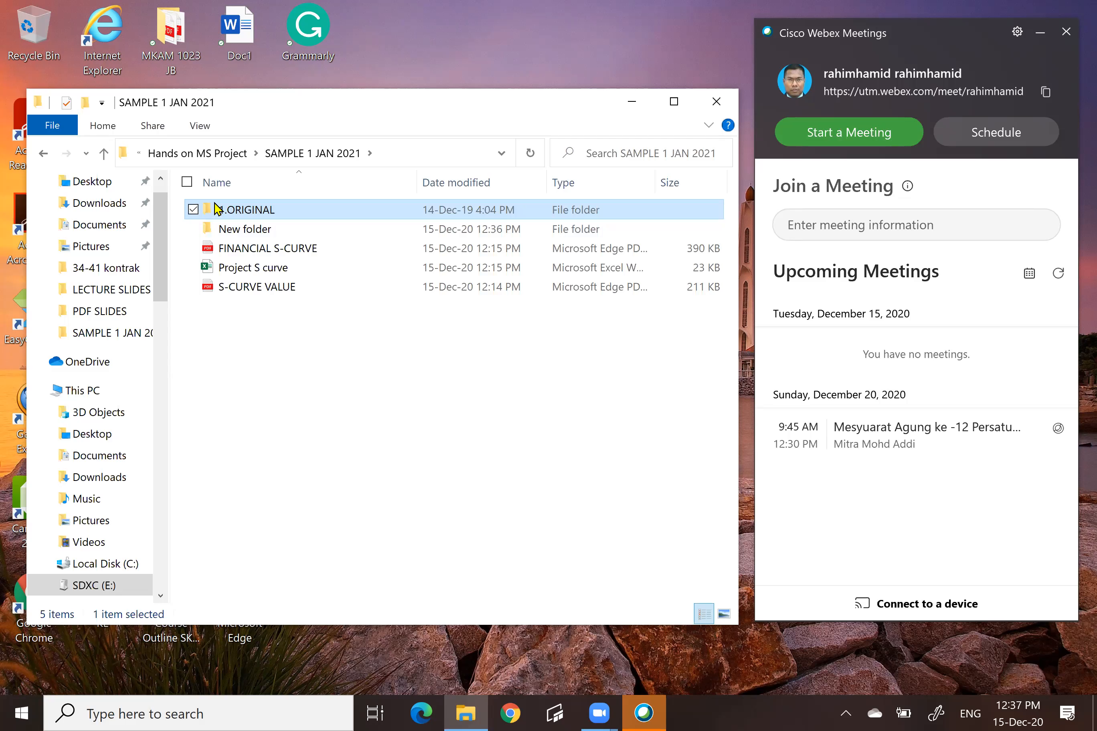
Rename the new folder as "2. PLAN"
left_click(236, 232)
left_click(236, 232)
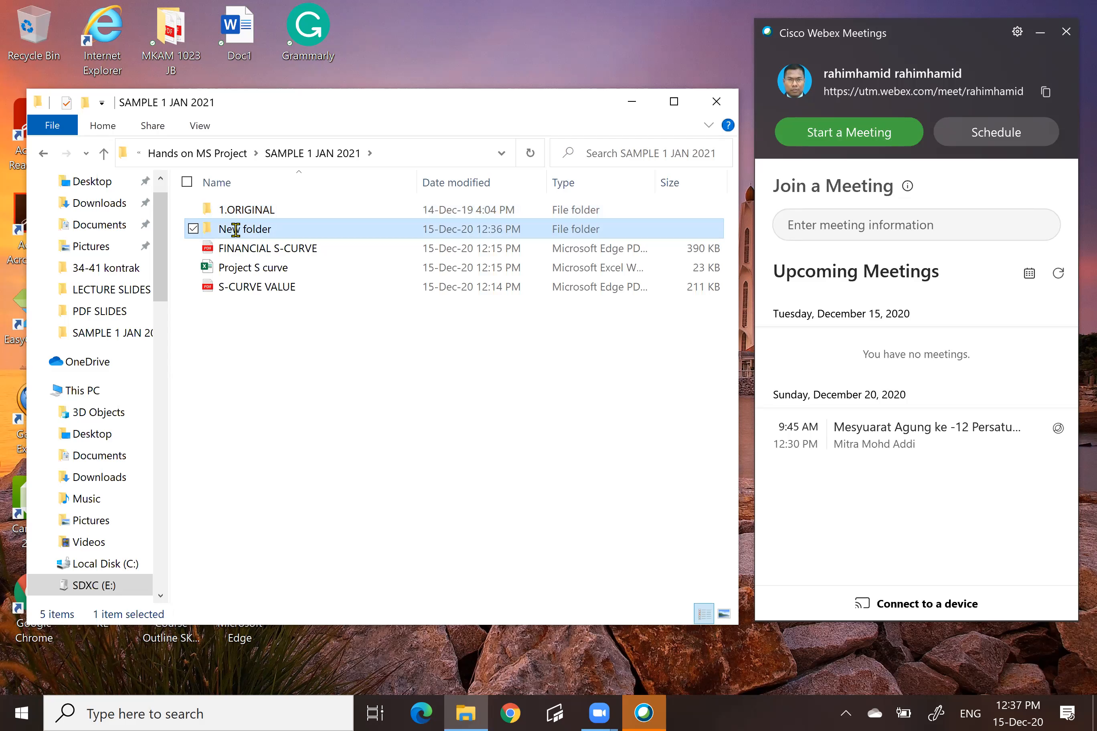
type("2.")
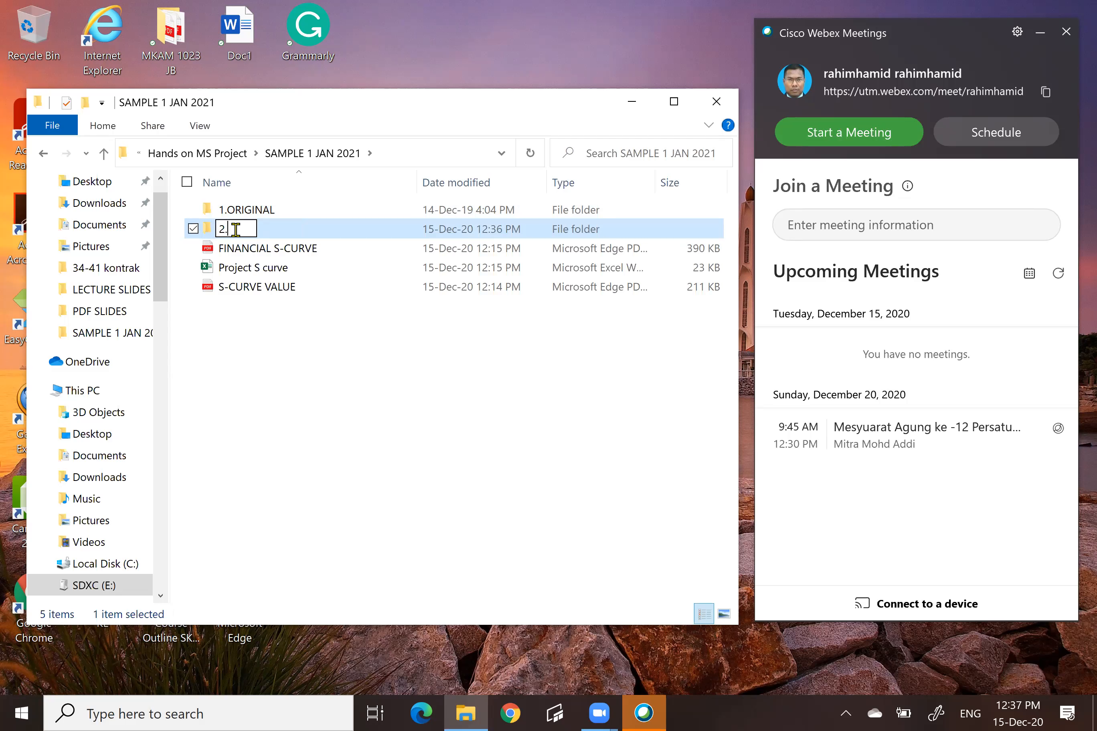
type(" PLAN")
left_click(255, 358)
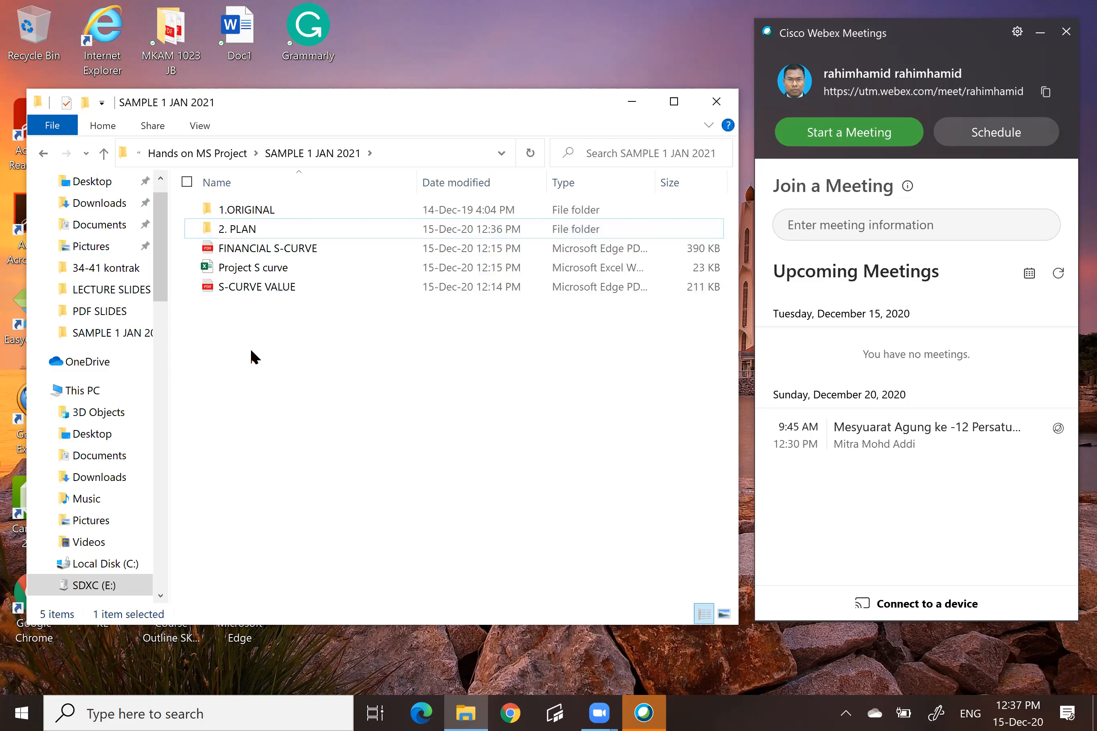
Create another folder in SAMPLE 1 JAN 2021 and name it "3. ACTUAL"
right_click(275, 347)
mouse_move(235, 570)
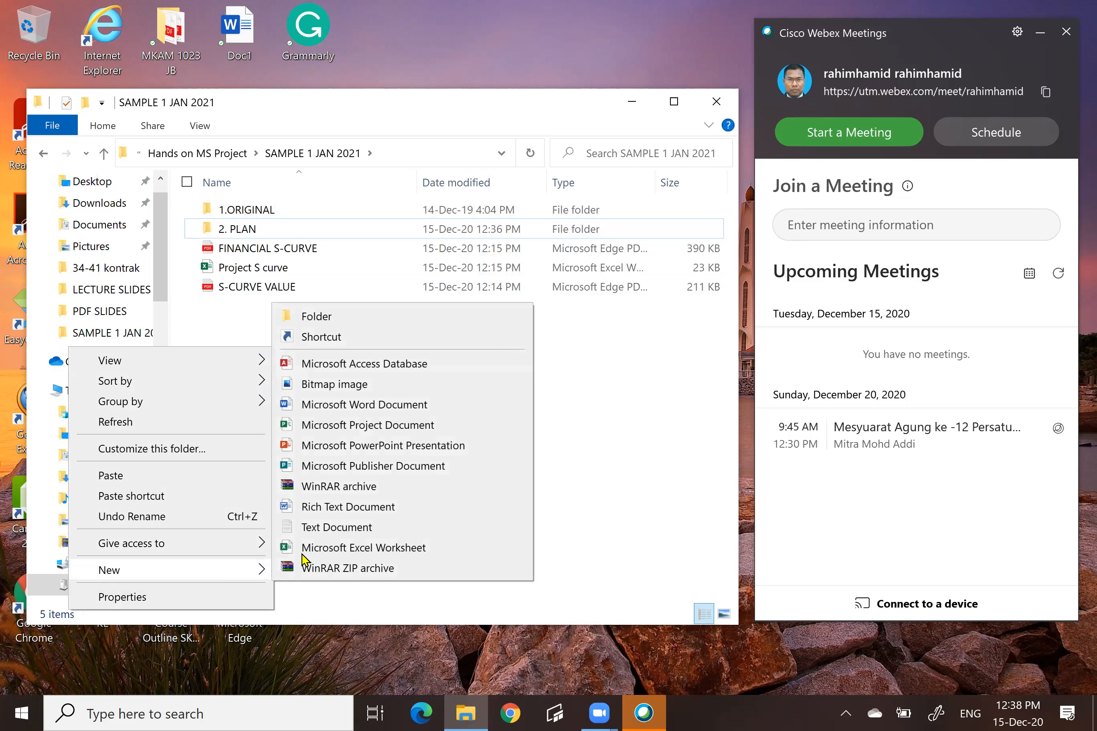
left_click(314, 318)
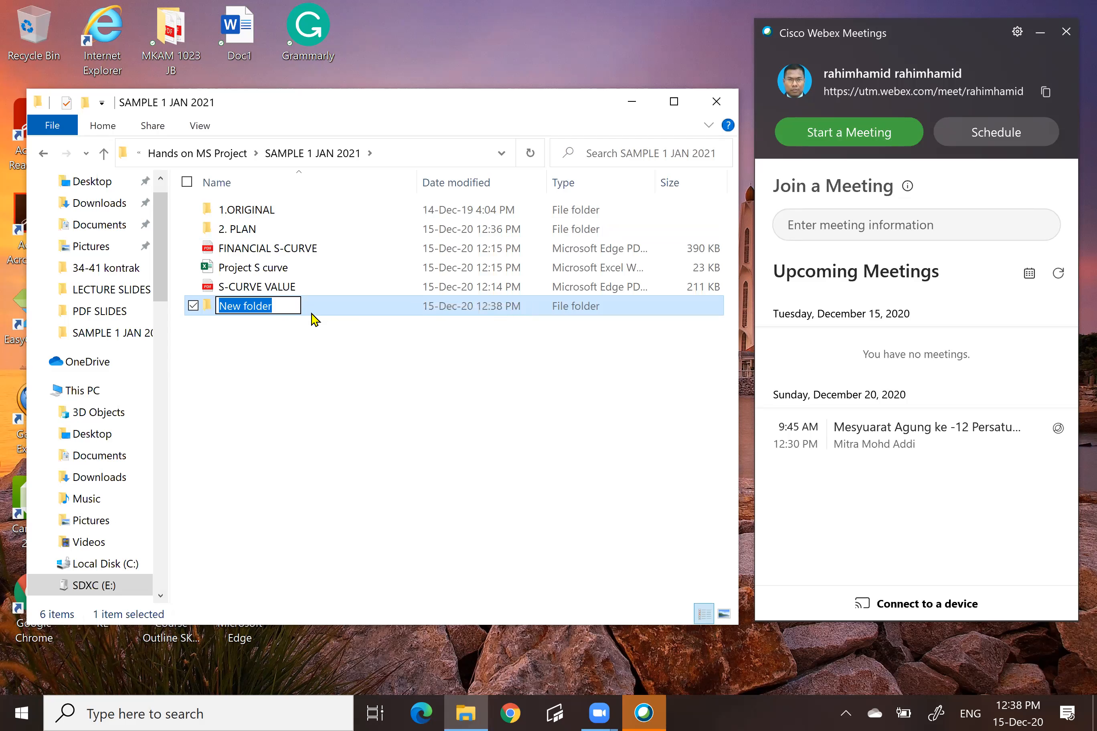
type("3. A")
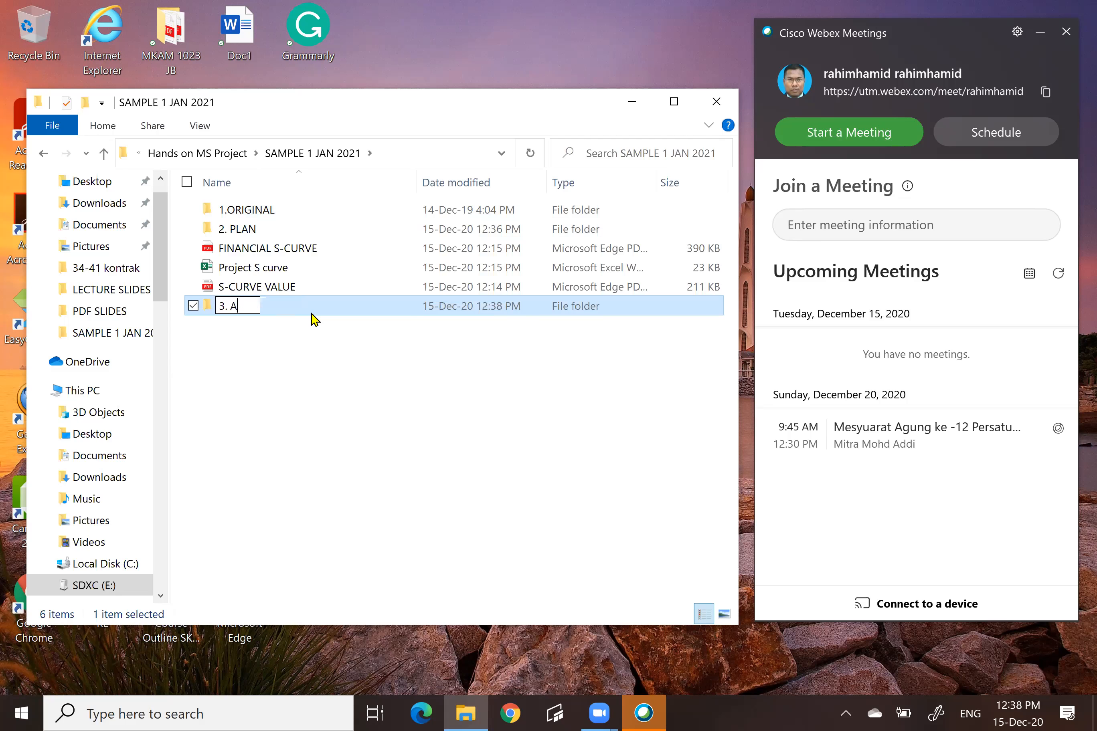
type("CTUAL")
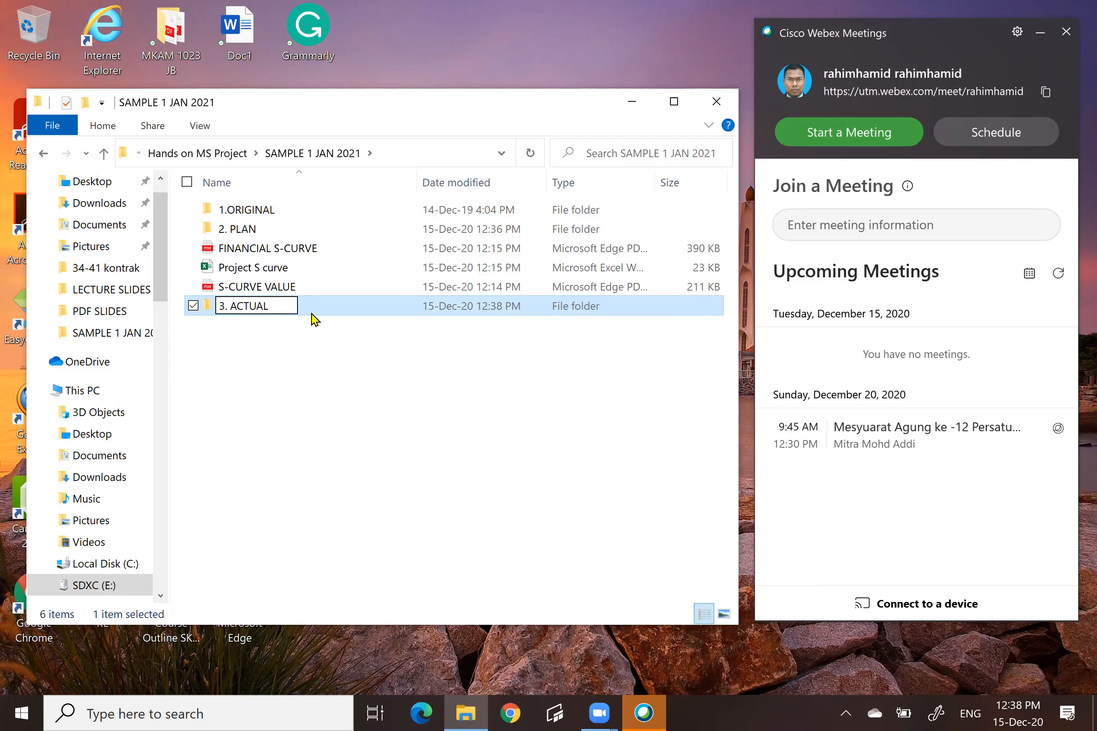
left_click(335, 387)
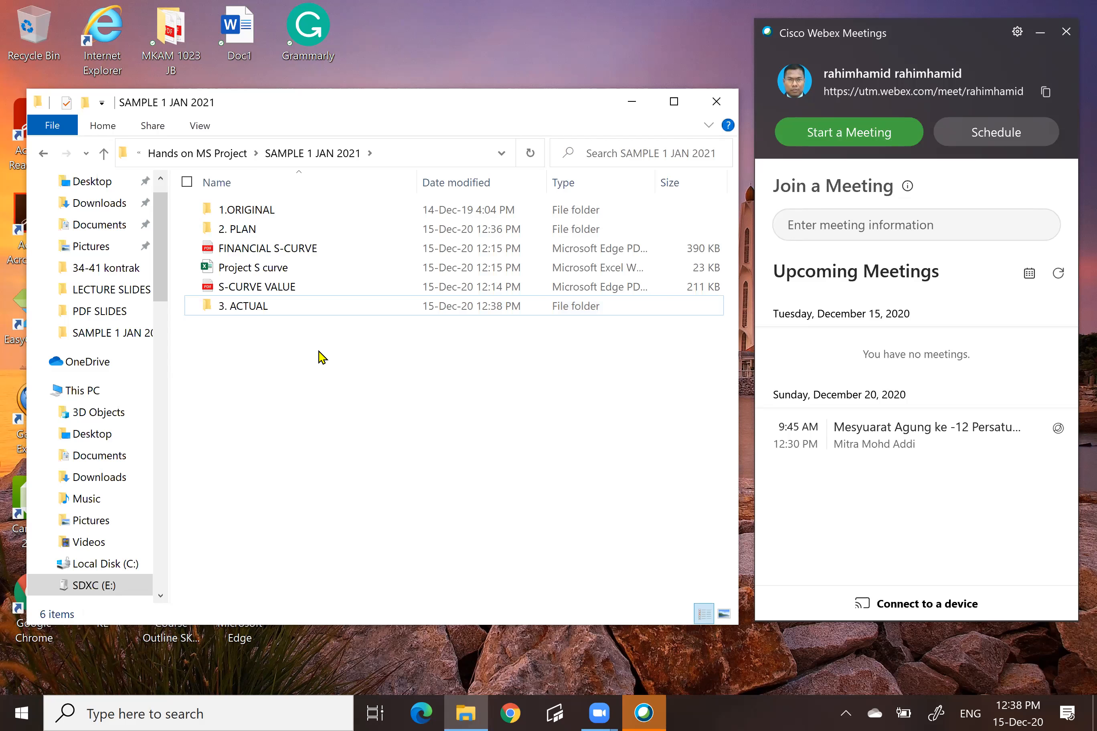
Open the Microsoft Project file stored in the 1.ORIGINAL folder
double_click(271, 213)
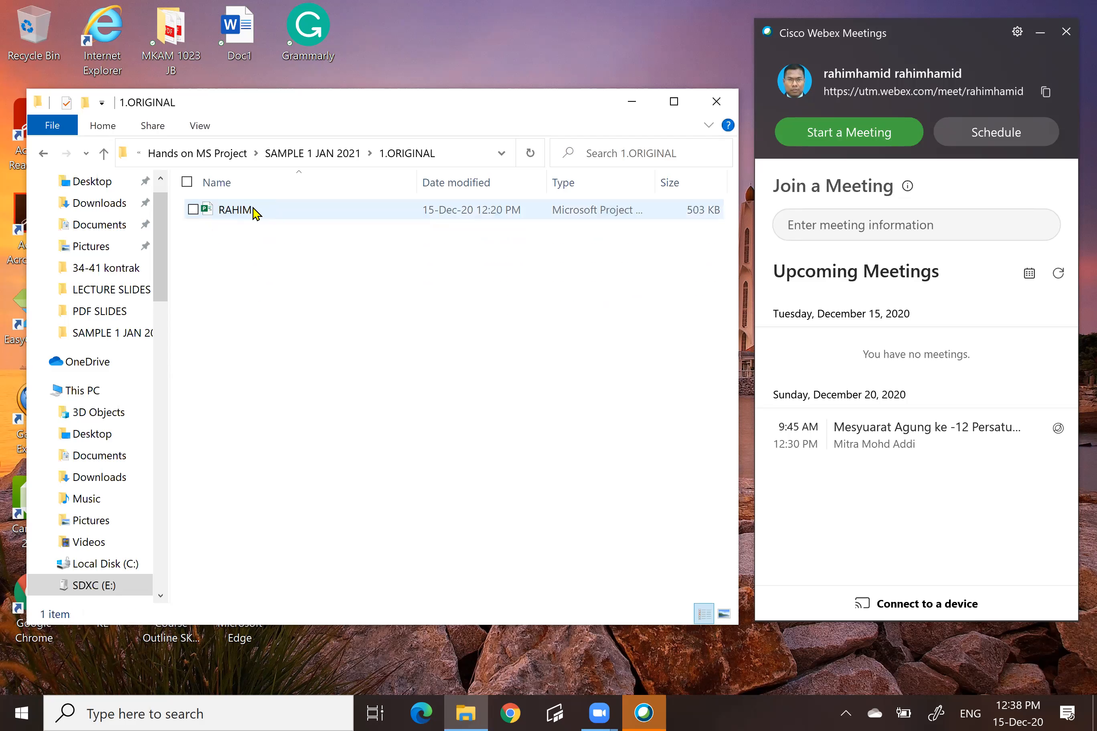
left_click(279, 213)
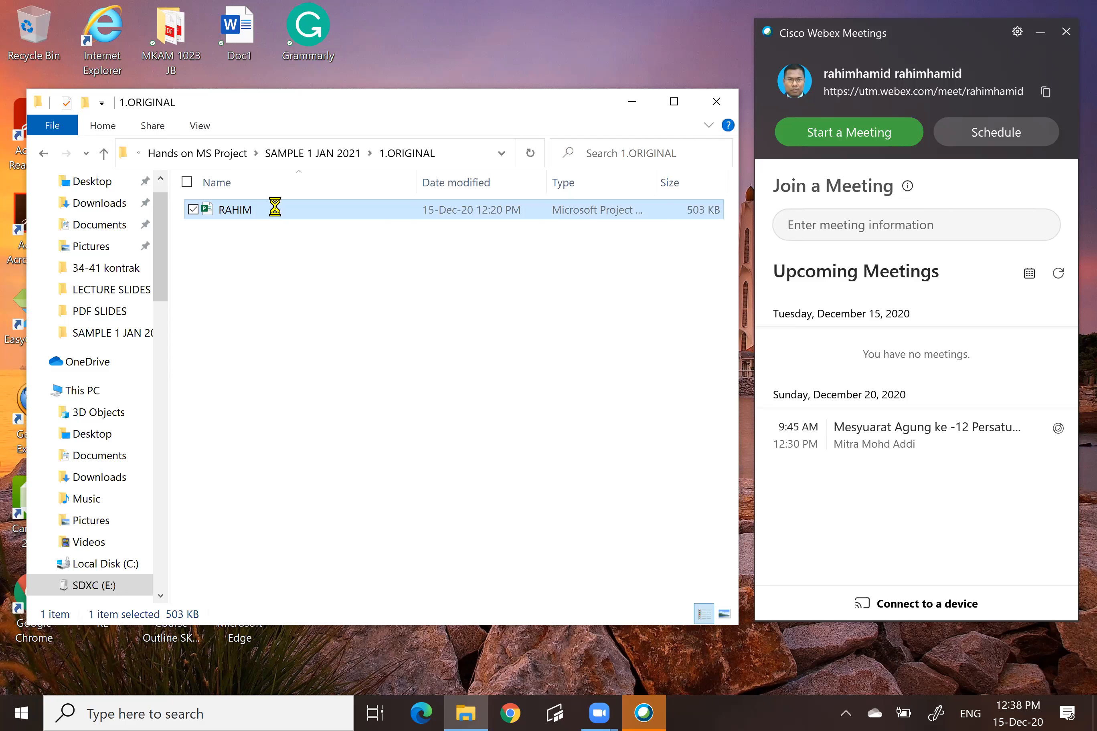
Copy the Microsoft Project file from the 1.ORIGINAL folder into the 2. PLAN folder
right_click(277, 211)
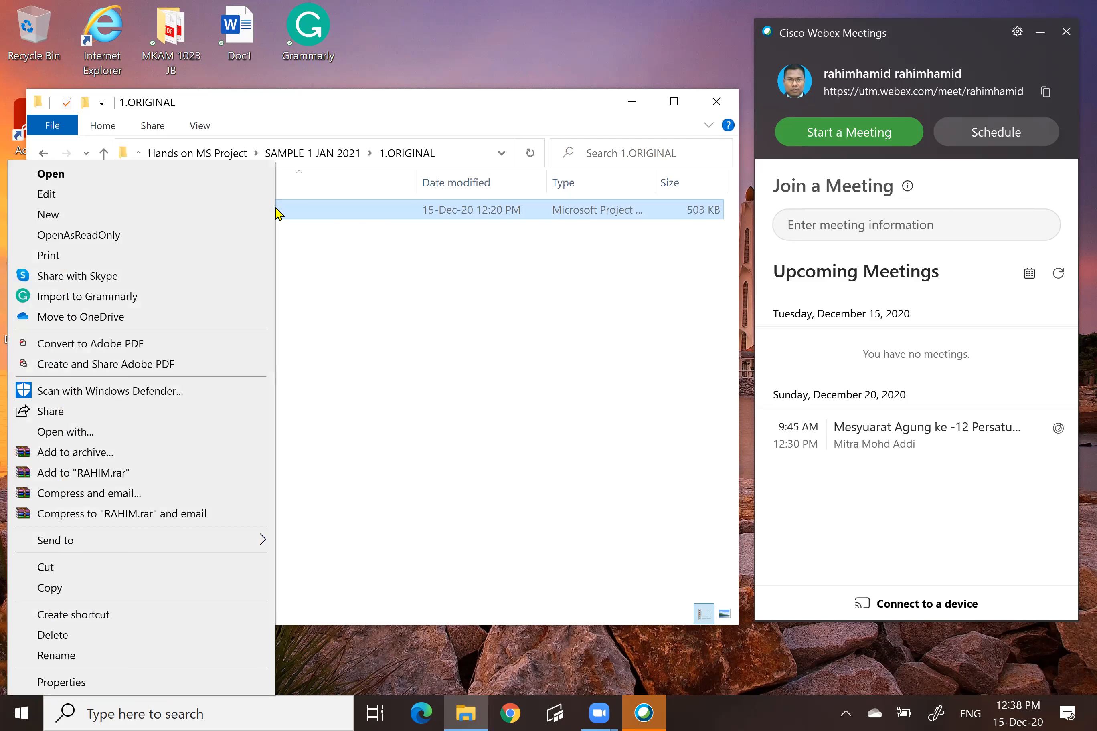
left_click(58, 588)
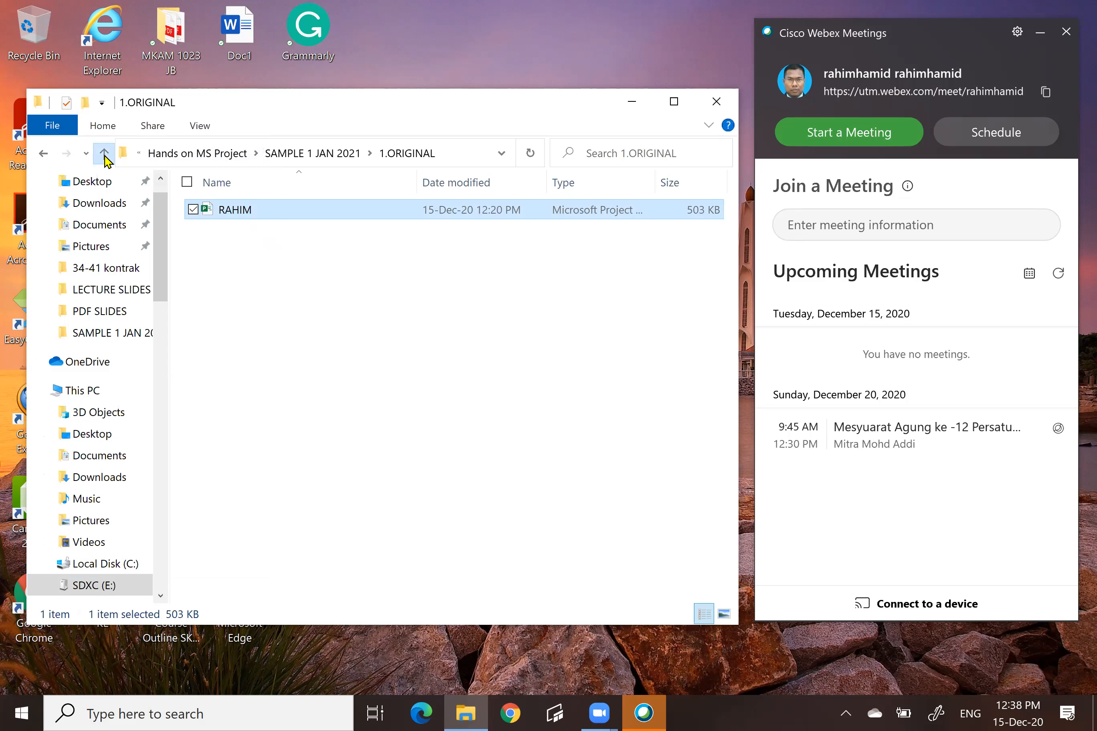
left_click(103, 153)
double_click(236, 229)
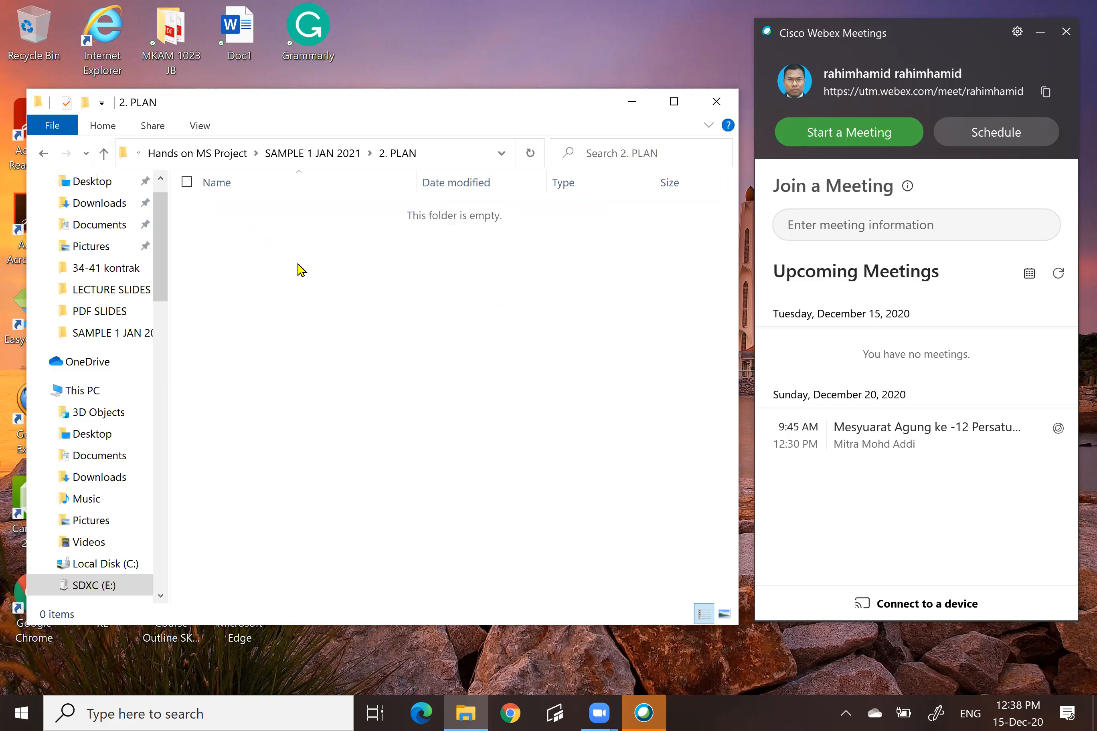
right_click(298, 264)
left_click(181, 400)
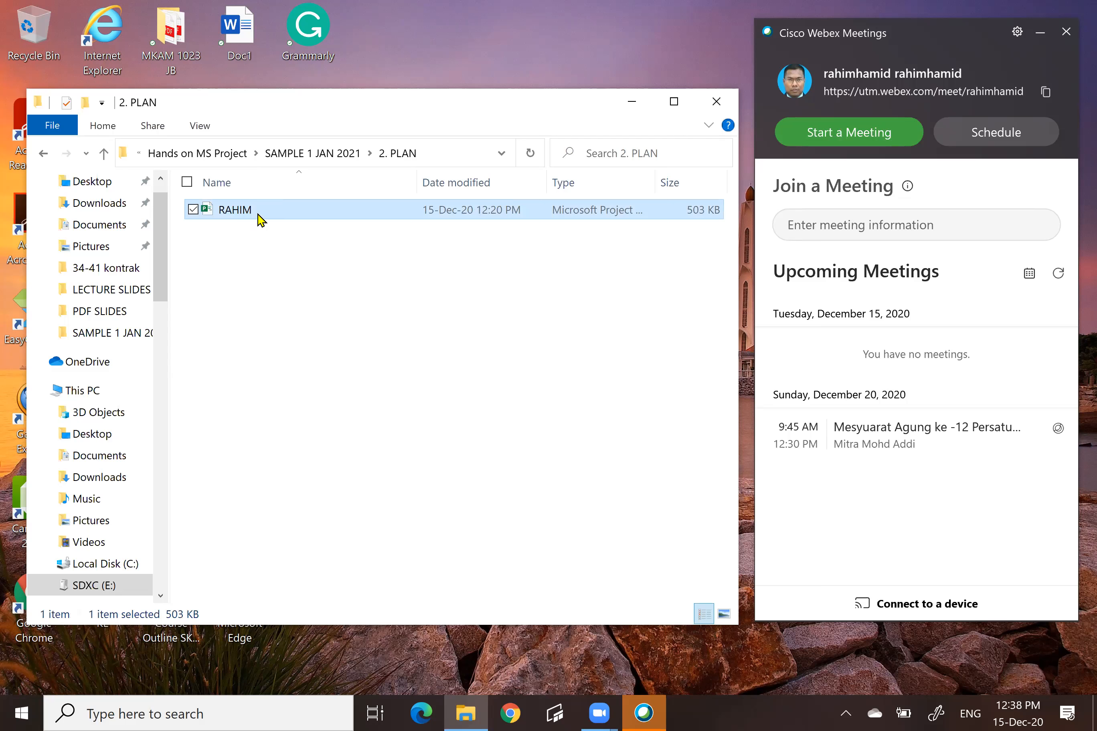
Rename the project copy in 2. PLAN by adding the suffix "_P" to its name
left_click(252, 208)
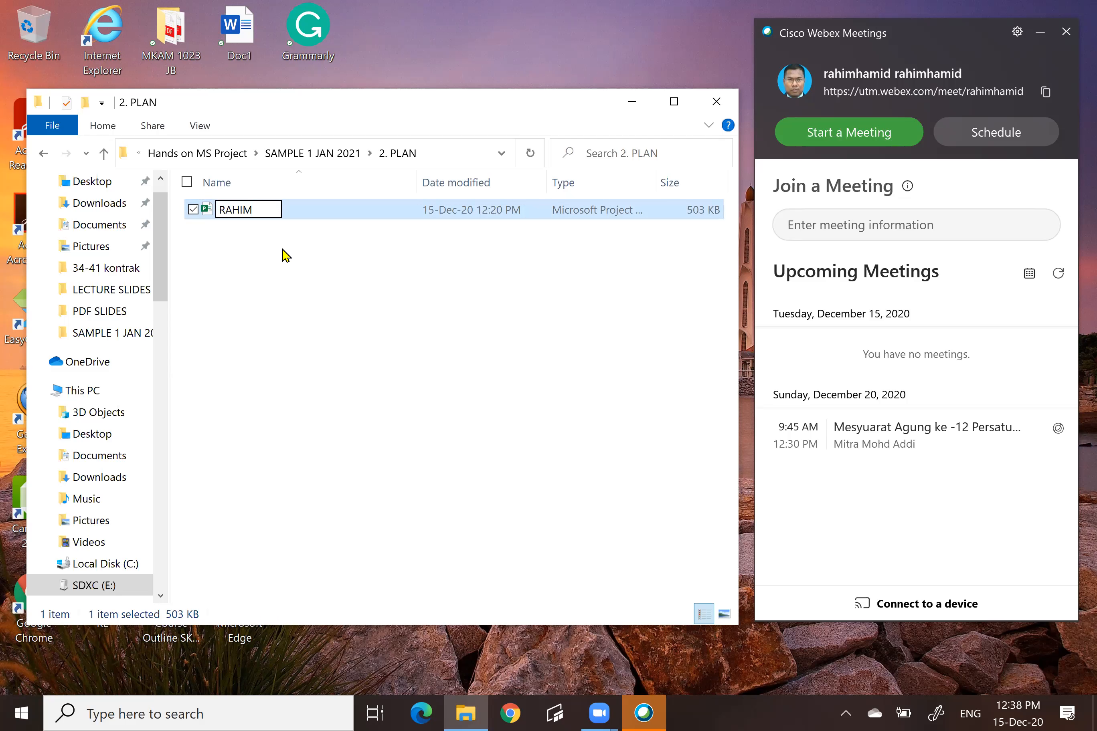
type("_p")
key("BackSpace")
type("P")
Paste another copy of the original project file into the 3. ACTUAL folder
left_click(104, 154)
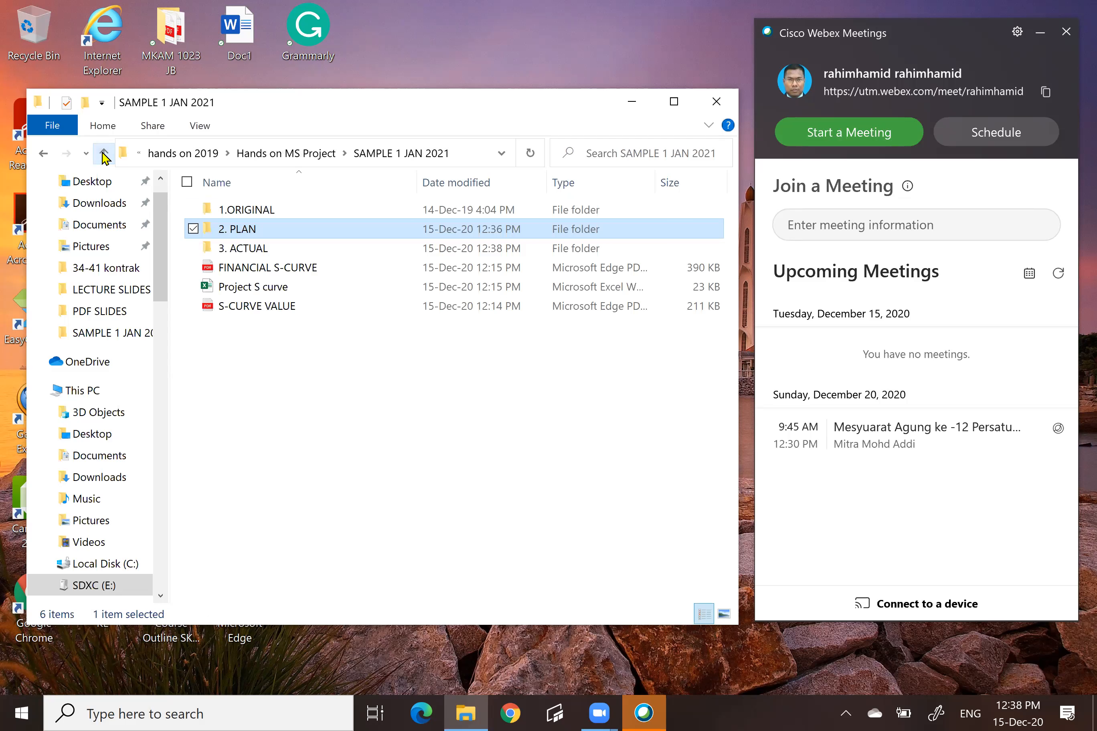
double_click(267, 250)
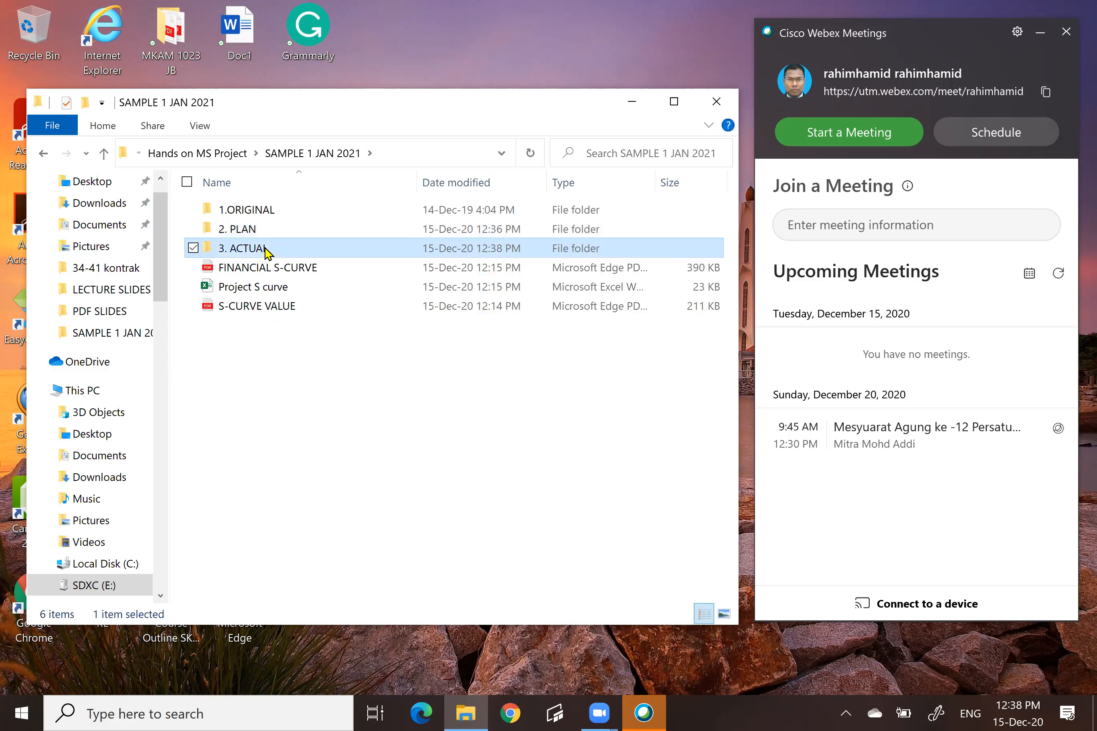
right_click(273, 269)
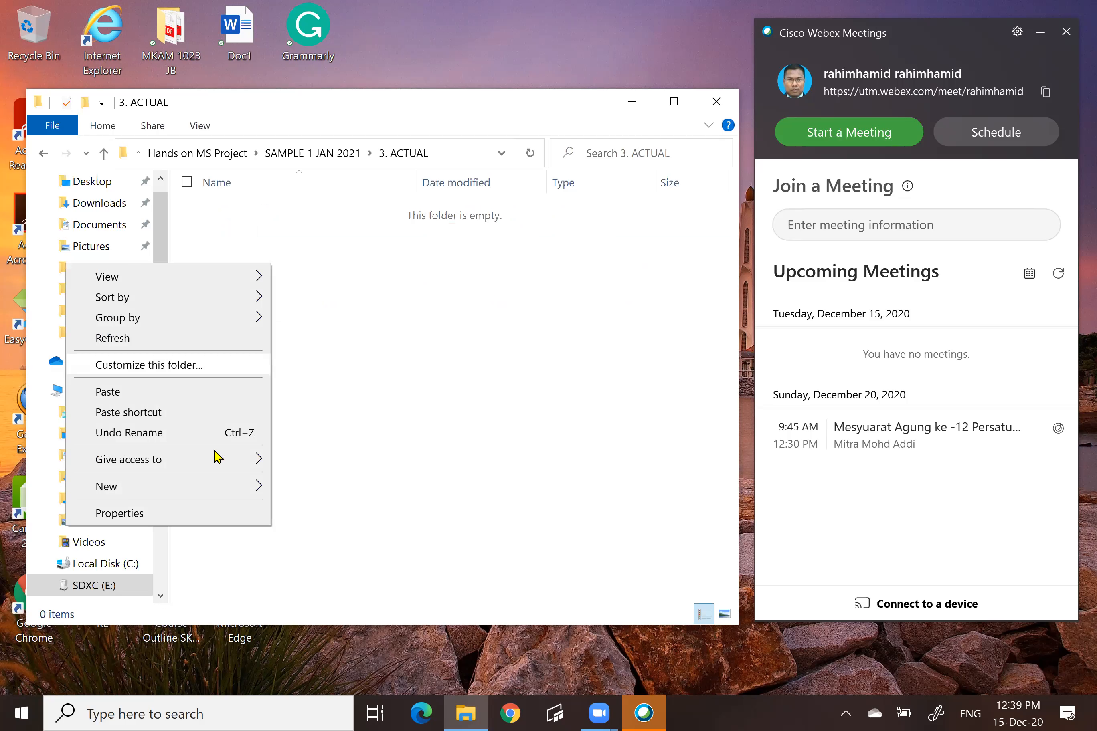
left_click(166, 396)
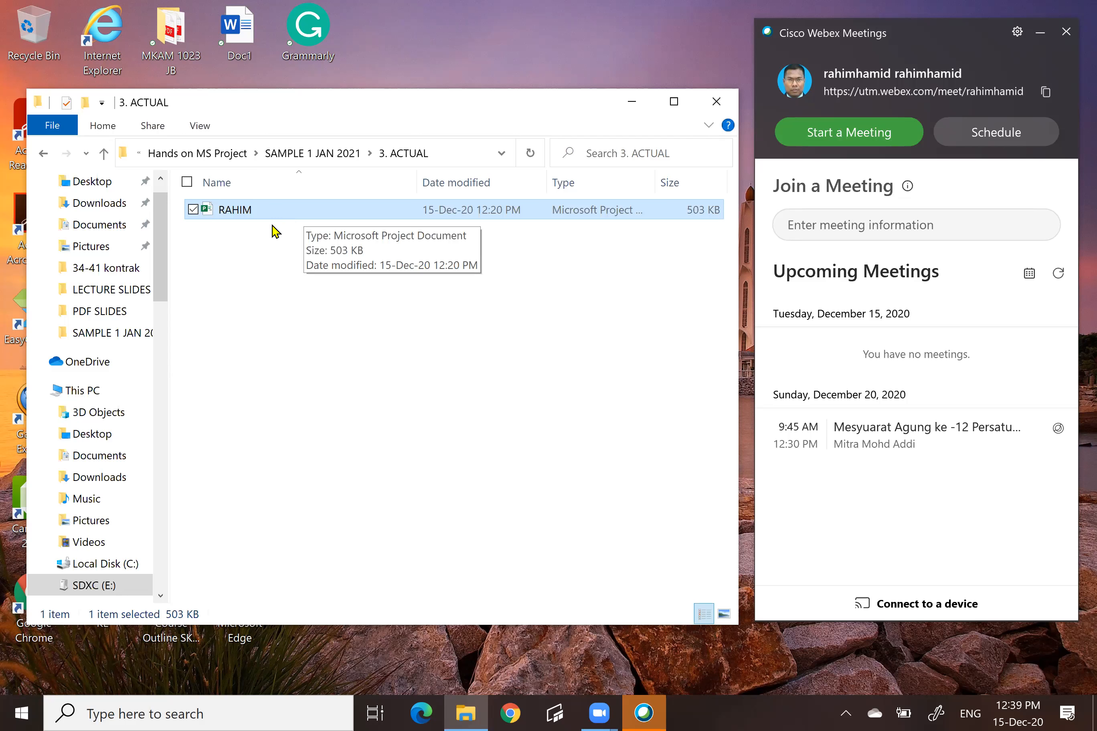
Rename the project copy in 3. ACTUAL by adding the suffix "_A" to its name
left_click(255, 214)
left_click(254, 211)
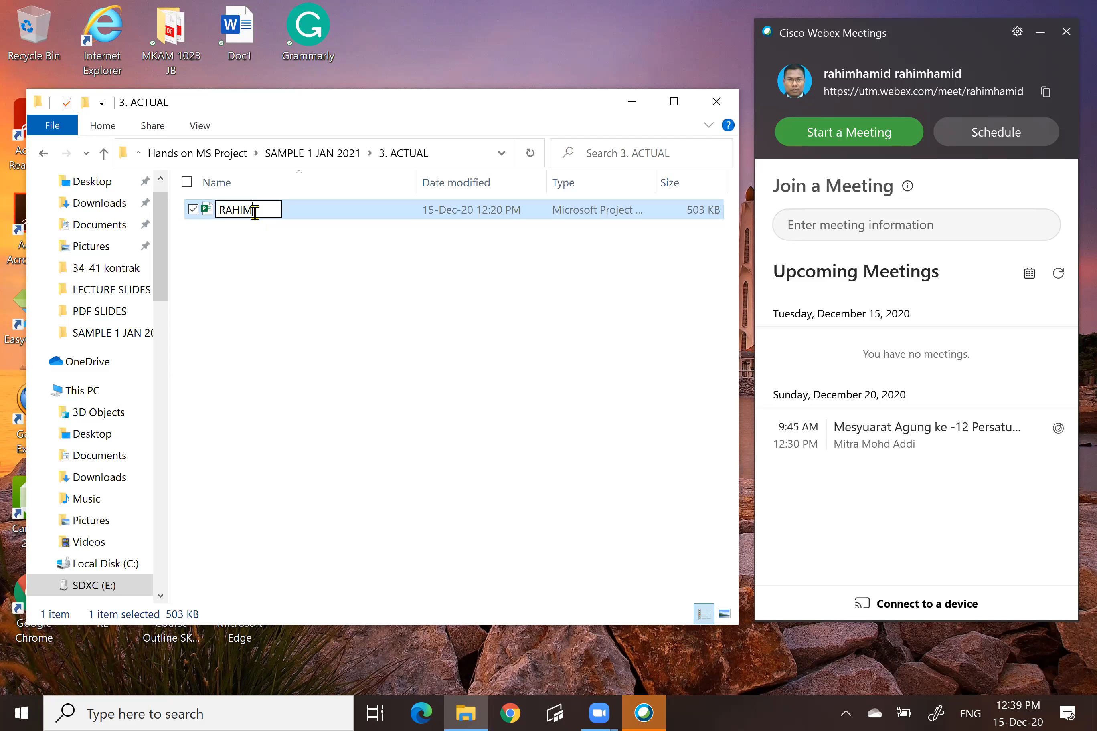
type("_A")
left_click(331, 372)
Open the project file with the "_P" suffix from the 2. PLAN folder in Microsoft Project
left_click(104, 153)
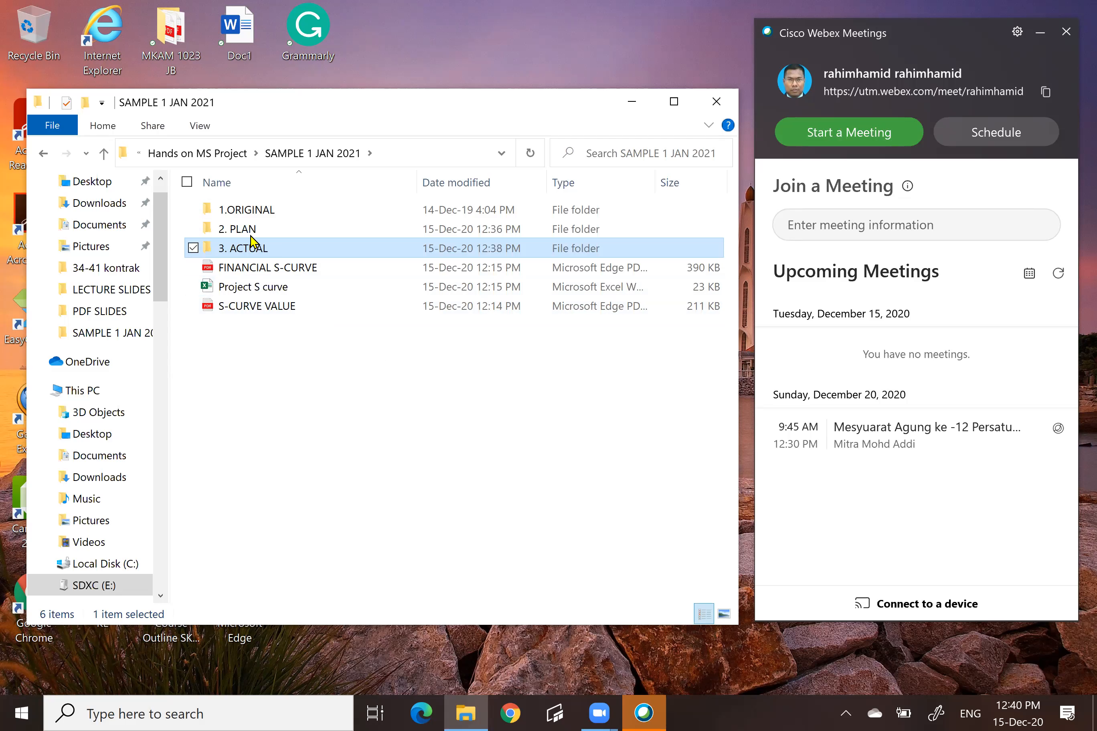
double_click(241, 231)
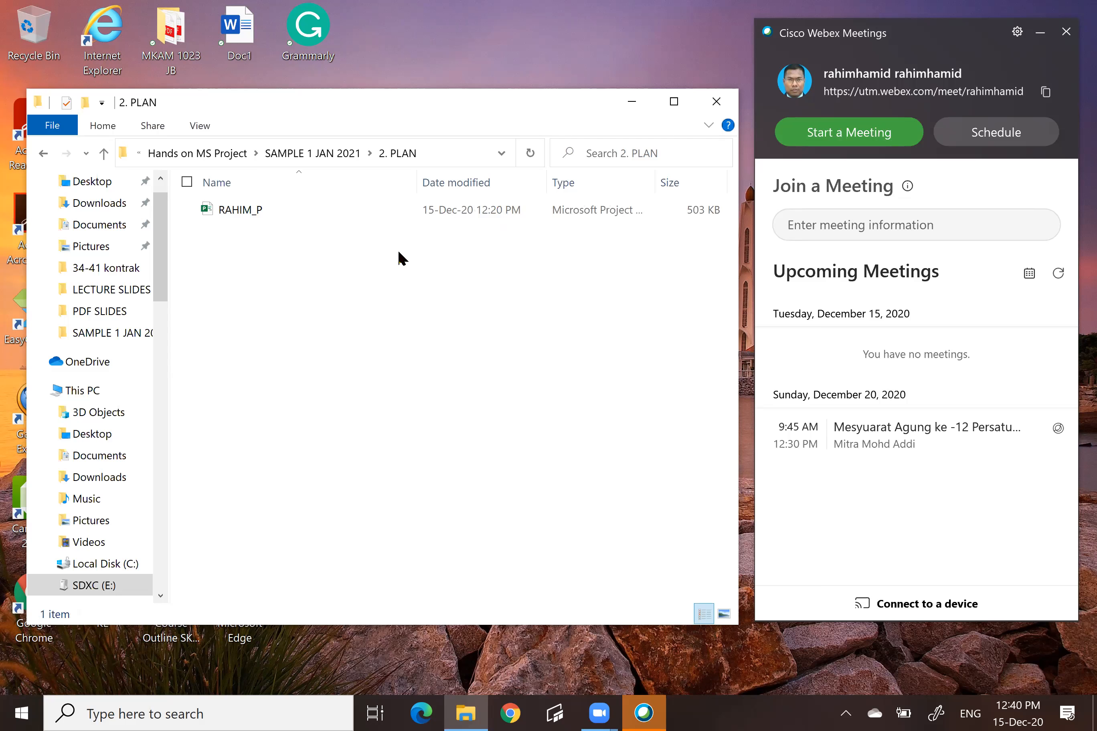
double_click(264, 212)
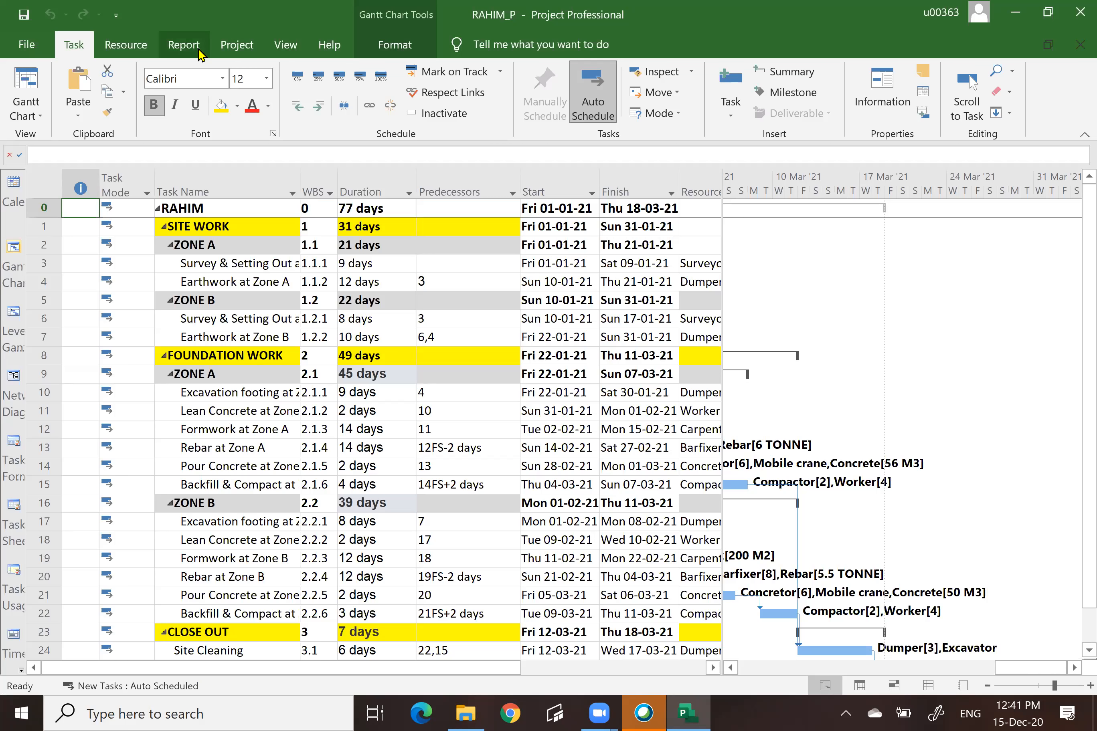
Generate the Cash Flow Report visual report in Excel with usage data in Weeks, and hide the PivotChart field list
left_click(185, 45)
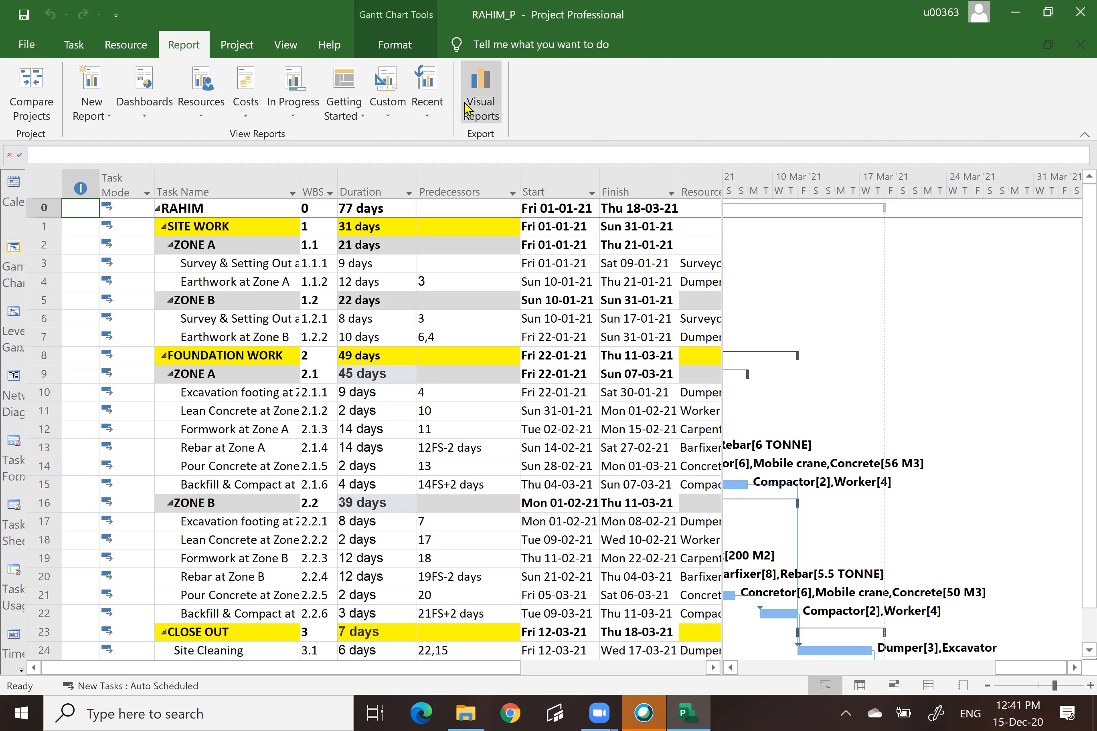
left_click(479, 89)
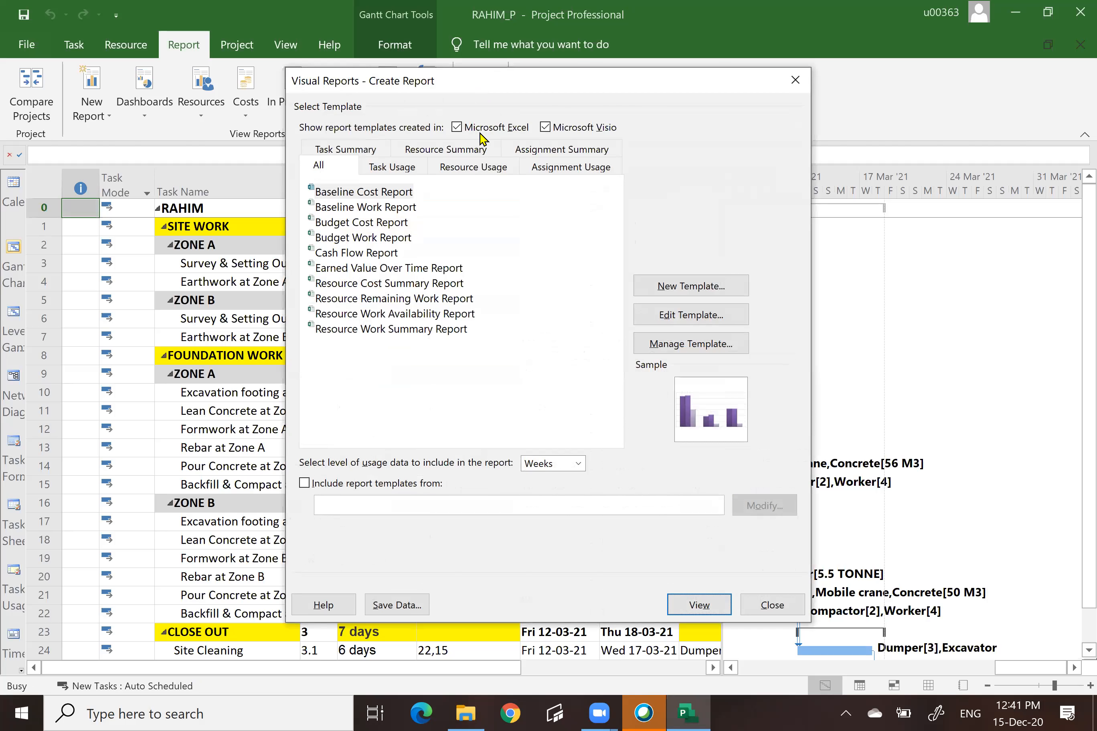
left_click(343, 254)
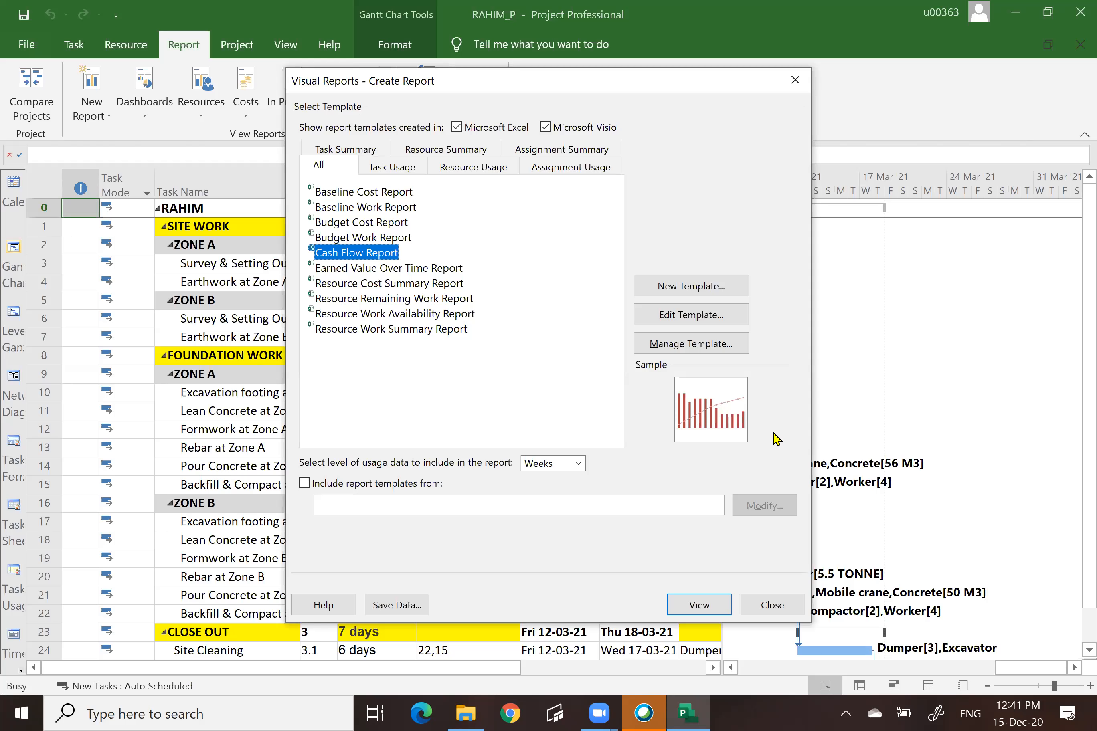
left_click(578, 464)
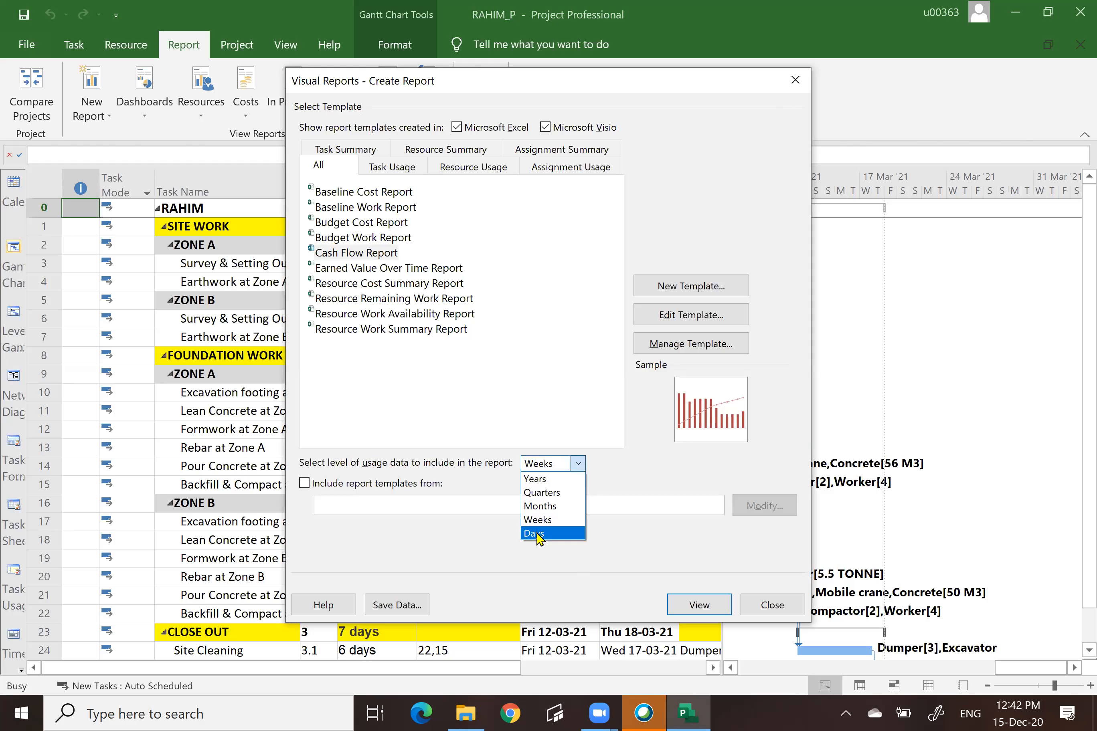
left_click(537, 520)
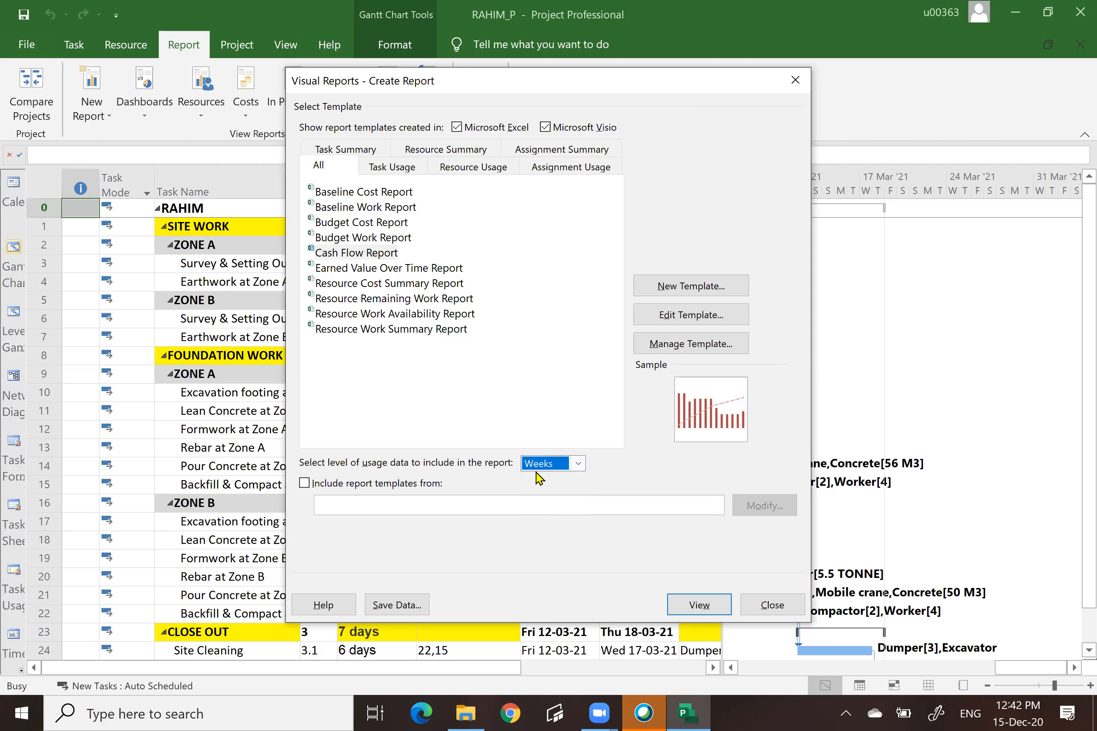
left_click(698, 606)
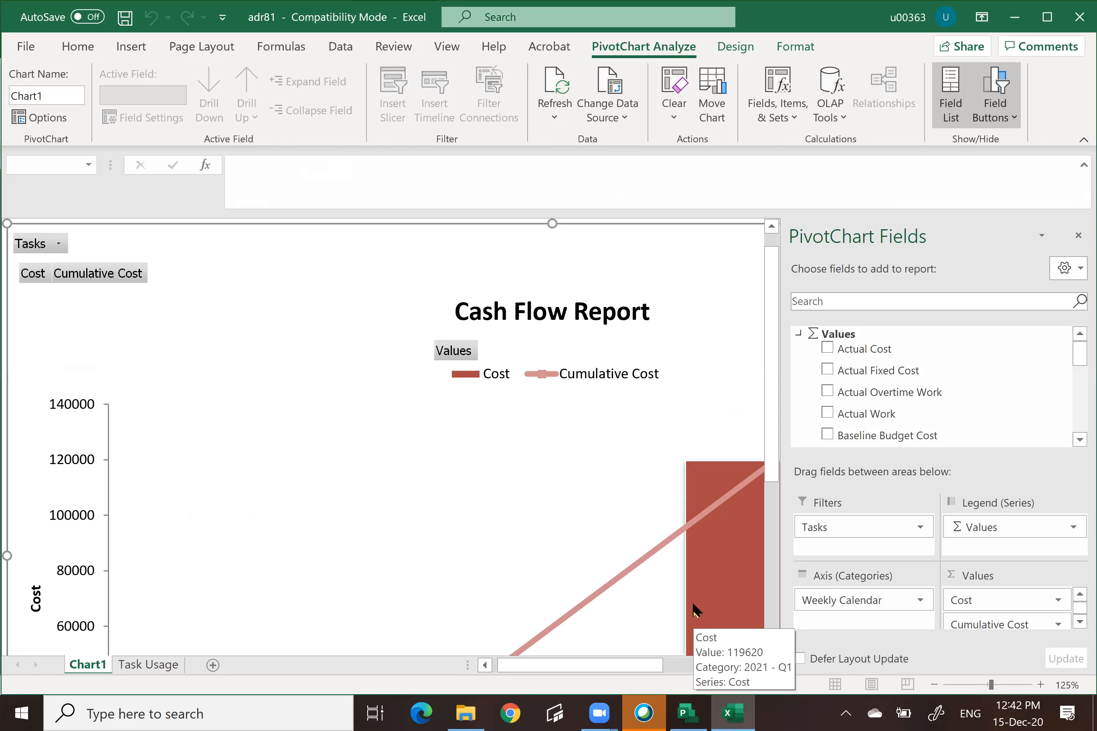
left_click(1076, 236)
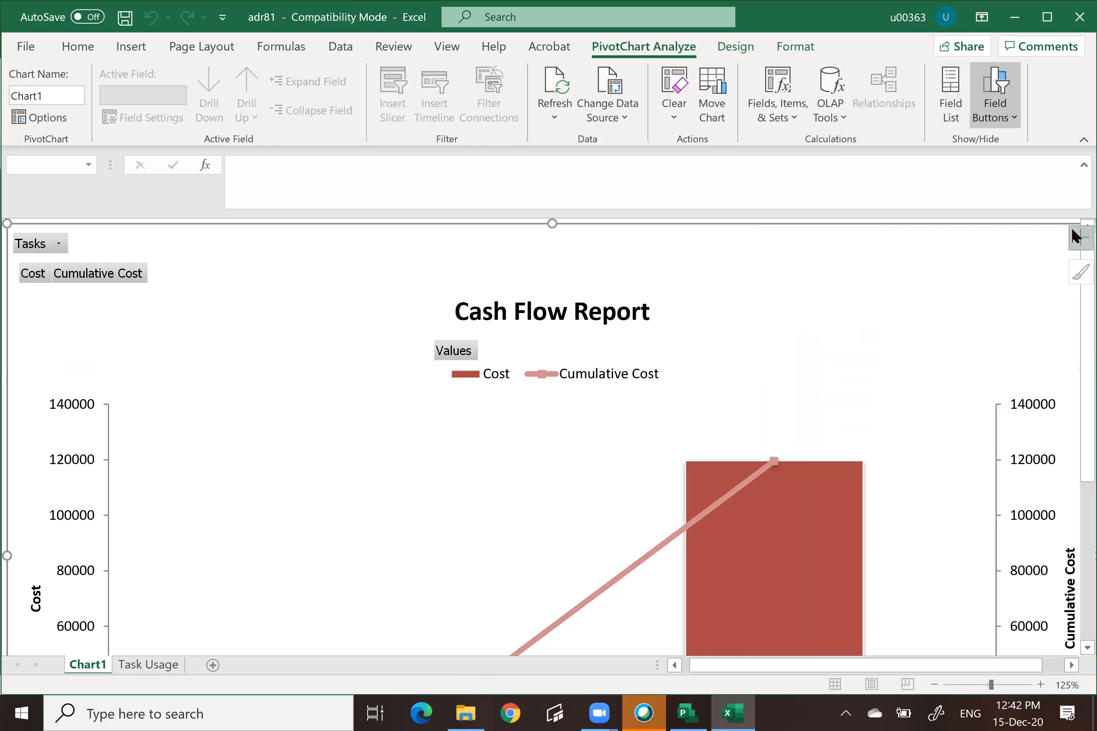
Examine the Cash Flow Report chart's cost bars, cumulative cost line and quarterly time axis
scroll(997, 302, "down", 2)
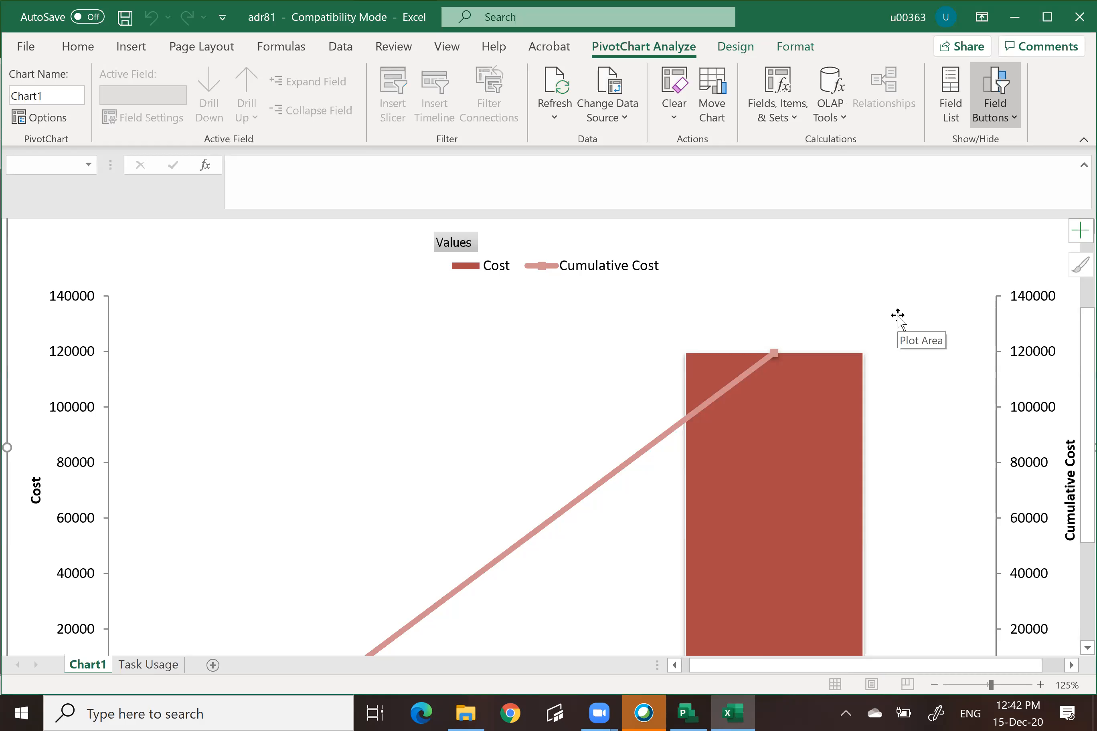
scroll(898, 316, "down", 2)
scroll(898, 315, "up", 2)
scroll(898, 315, "down", 2)
scroll(898, 315, "up", 2)
scroll(898, 315, "down", 2)
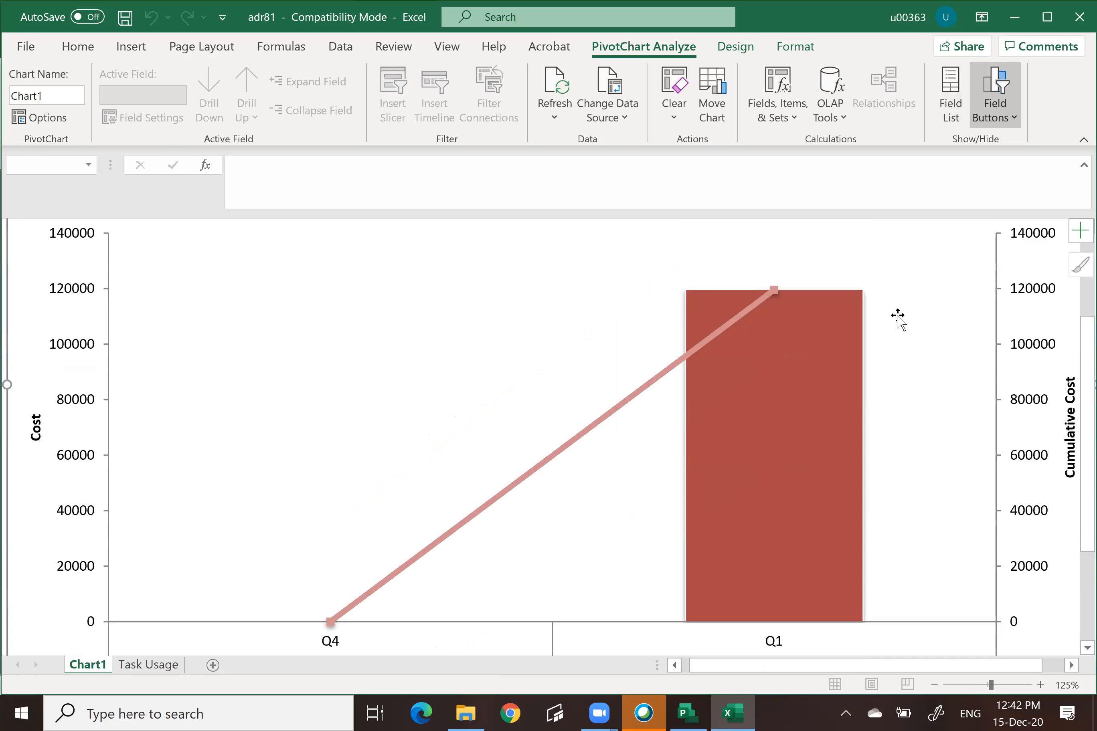
scroll(898, 315, "up", 3)
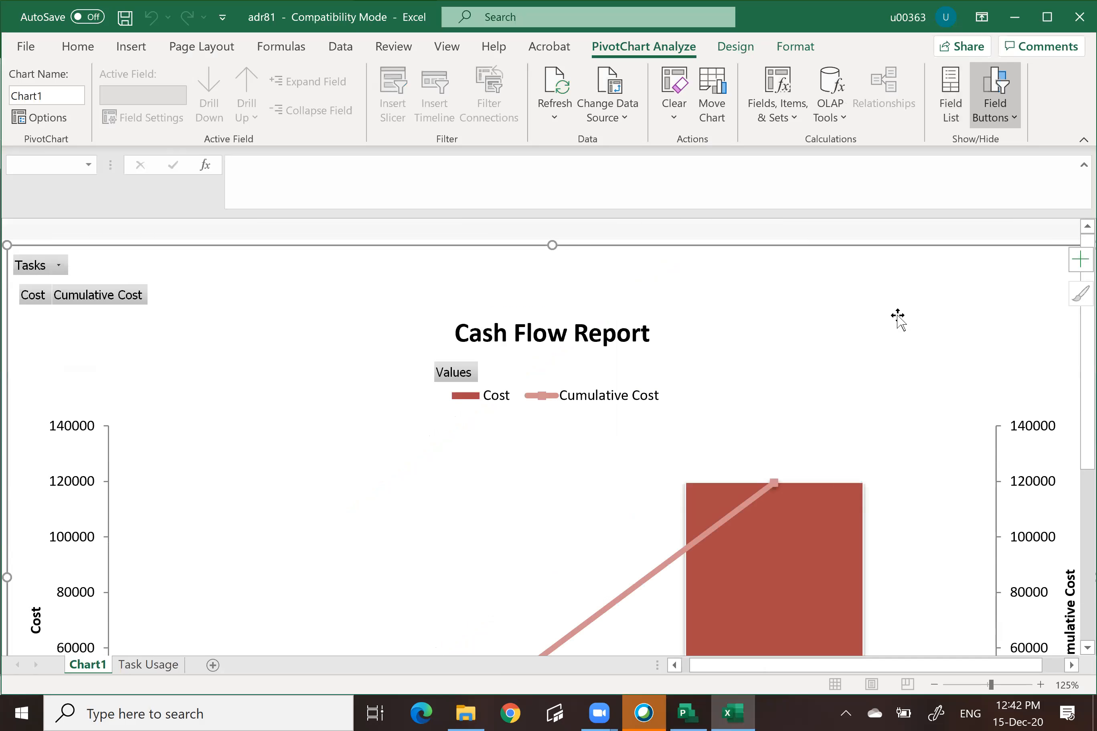
scroll(898, 315, "down", 3)
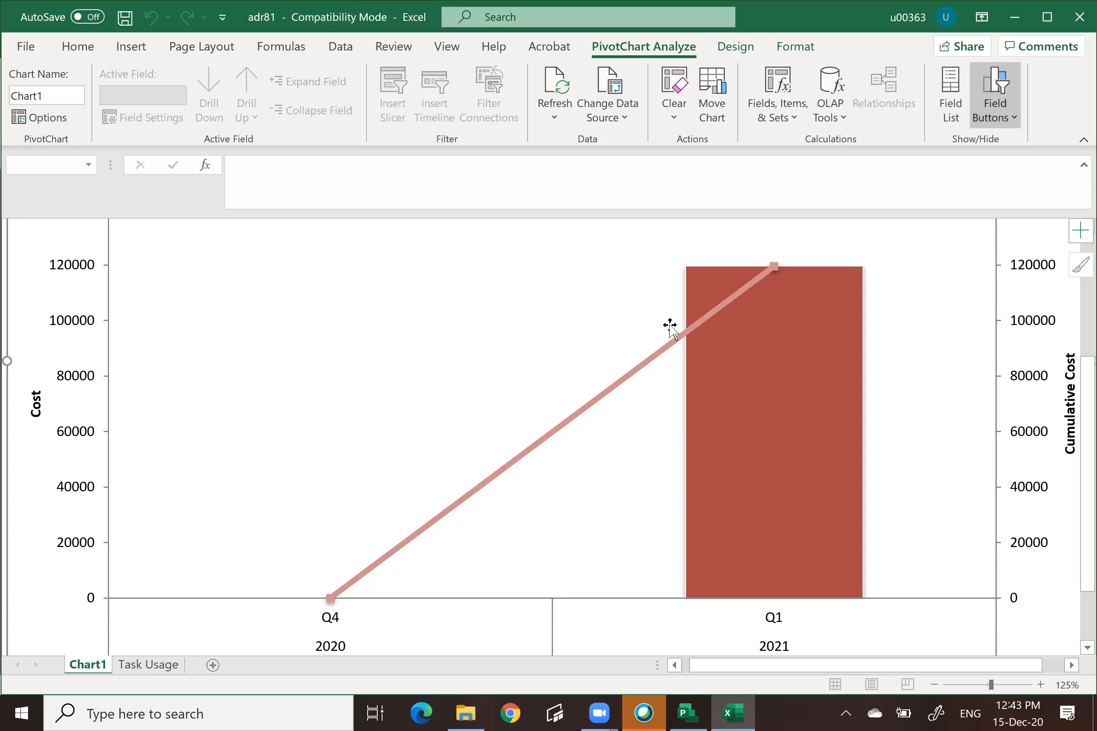
scroll(562, 347, "down", 3)
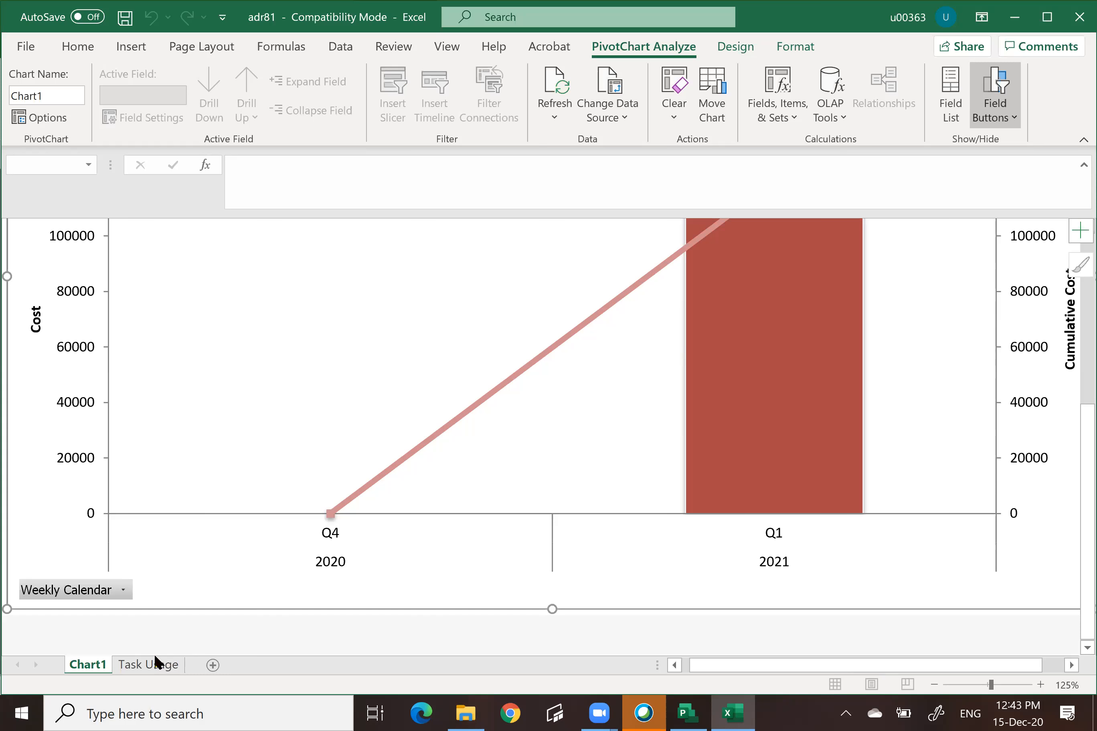
scroll(770, 443, "up", 8)
scroll(770, 443, "down", 8)
mouse_move(767, 443)
scroll(767, 444, "up", 4)
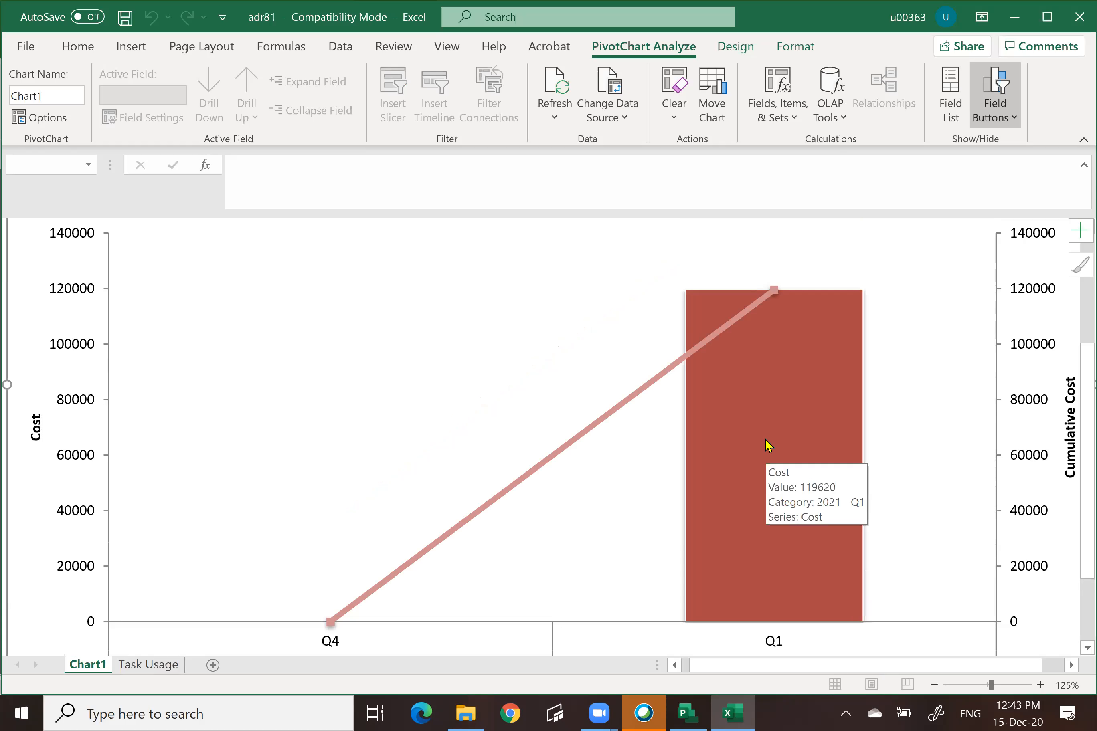
scroll(765, 441, "down", 4)
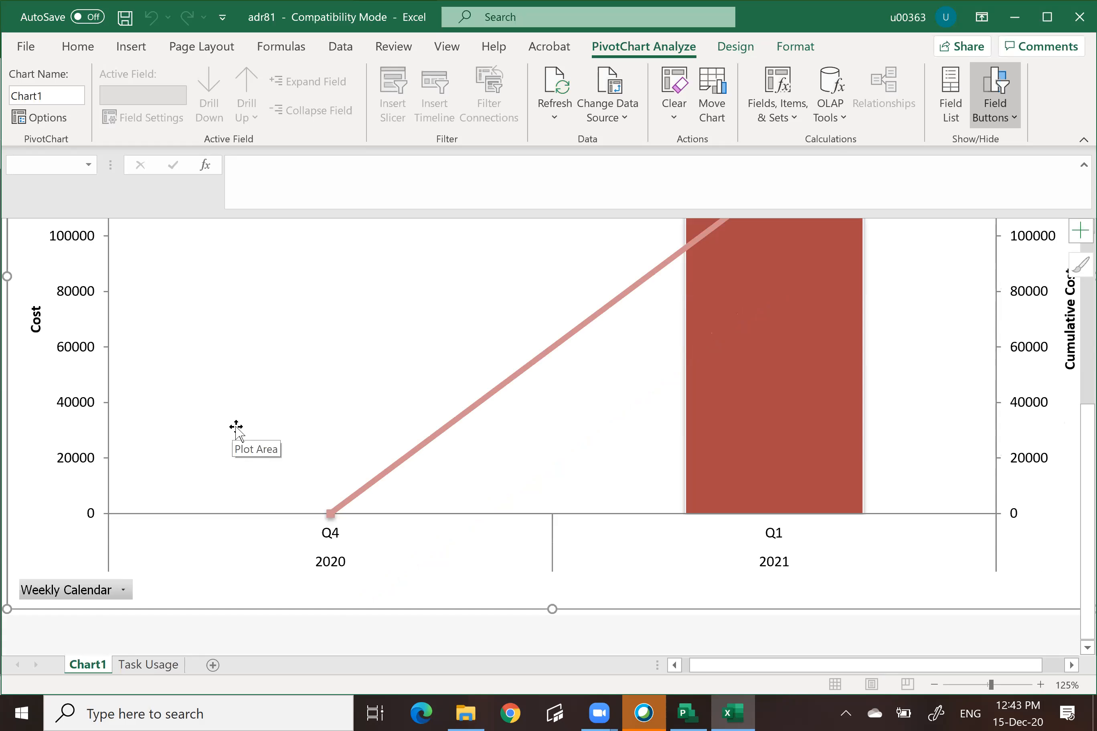
Expand the 2020 Q4 and 2021 Q1 quarters into weeks in the Task Usage sheet's pivot table
left_click(140, 666)
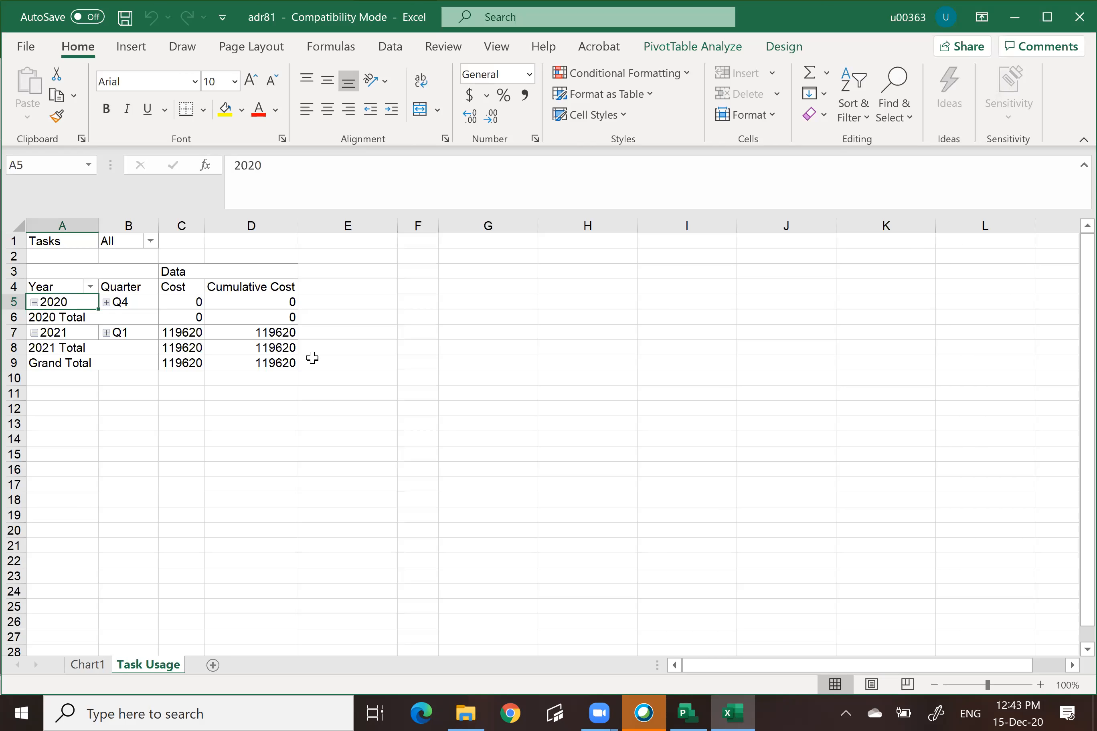
left_click(108, 304)
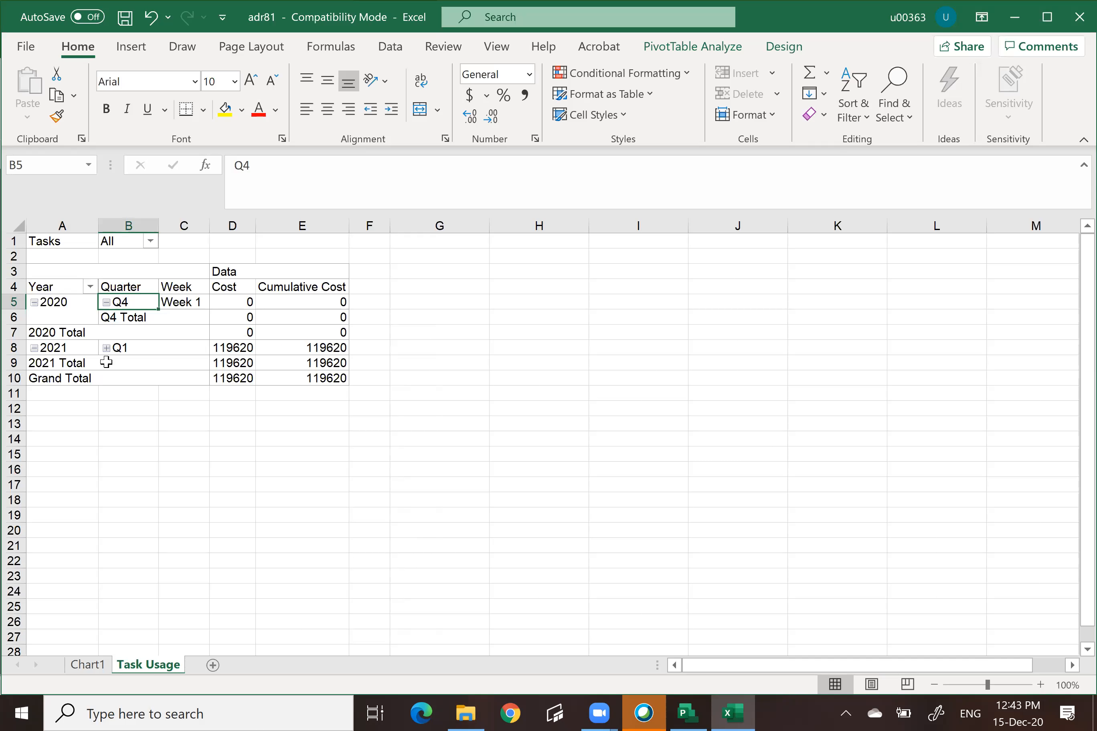
left_click(107, 349)
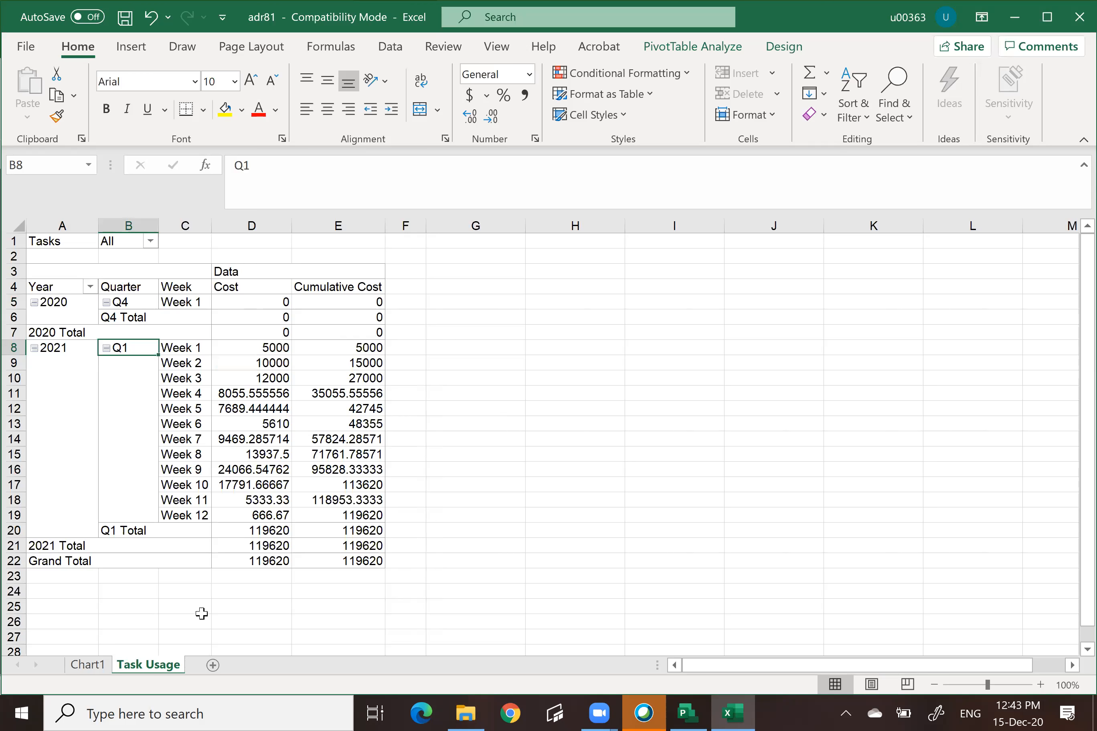
Examine the weekly cost bars and the cumulative cost S-curve in the Cash Flow Report on Chart1
left_click(93, 668)
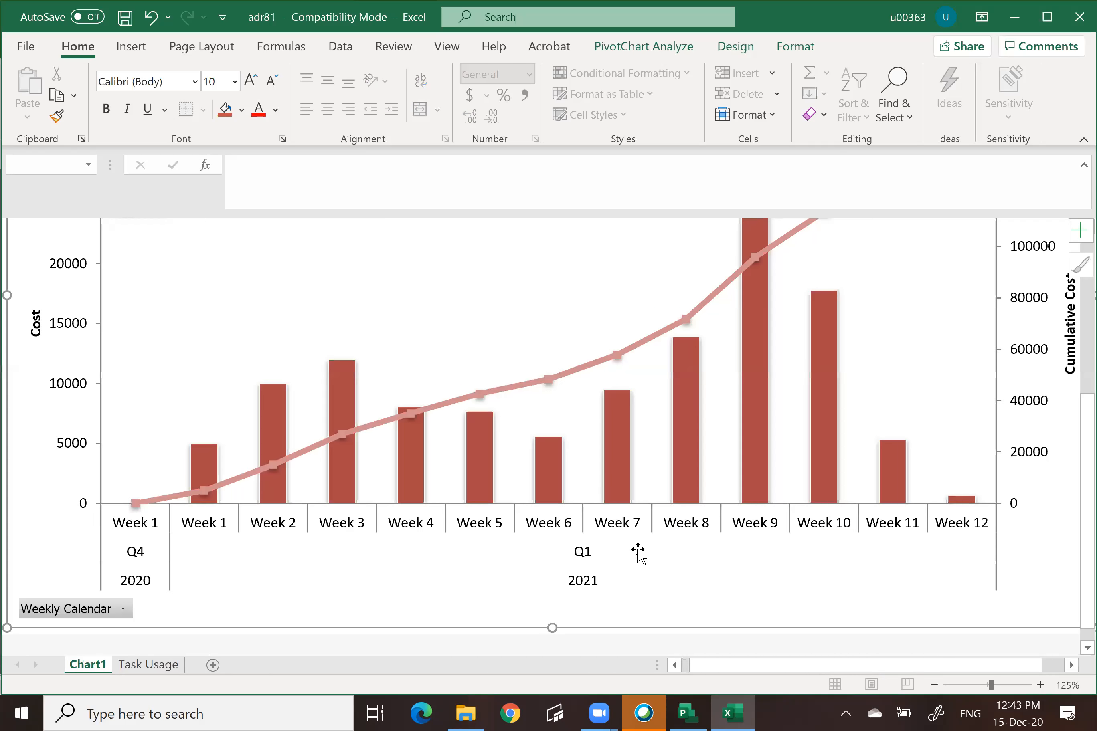
scroll(751, 566, "up", 3)
scroll(753, 566, "down", 3)
mouse_move(202, 484)
scroll(605, 504, "up", 5)
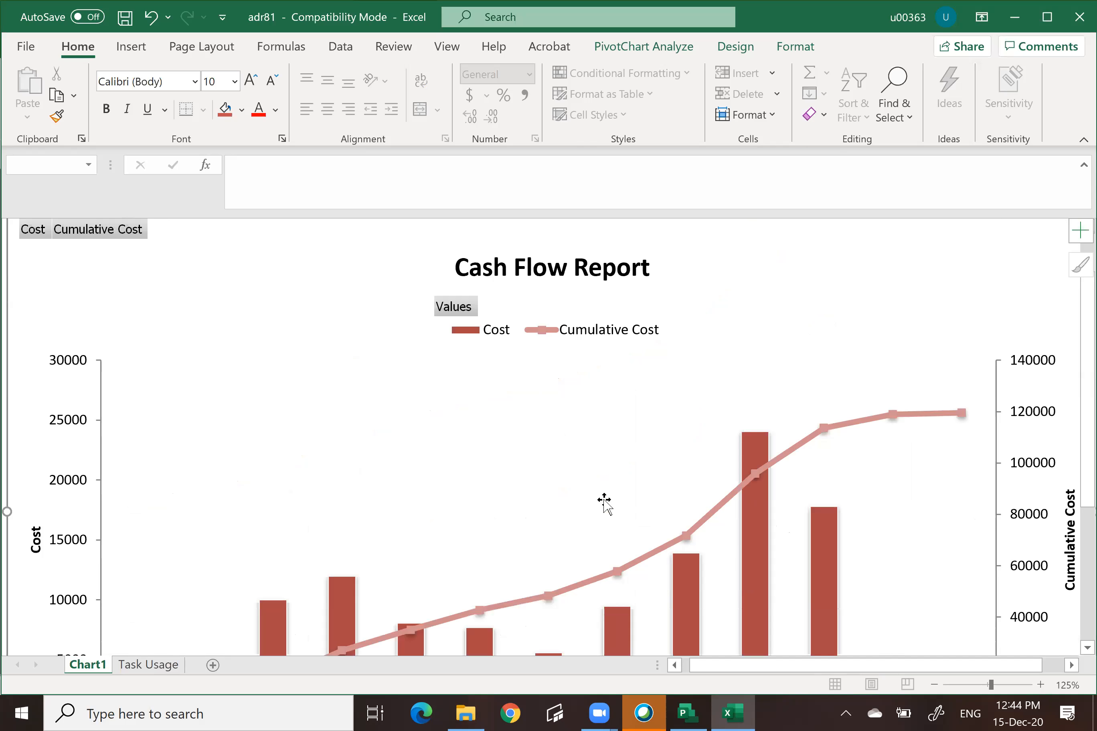
scroll(606, 505, "down", 3)
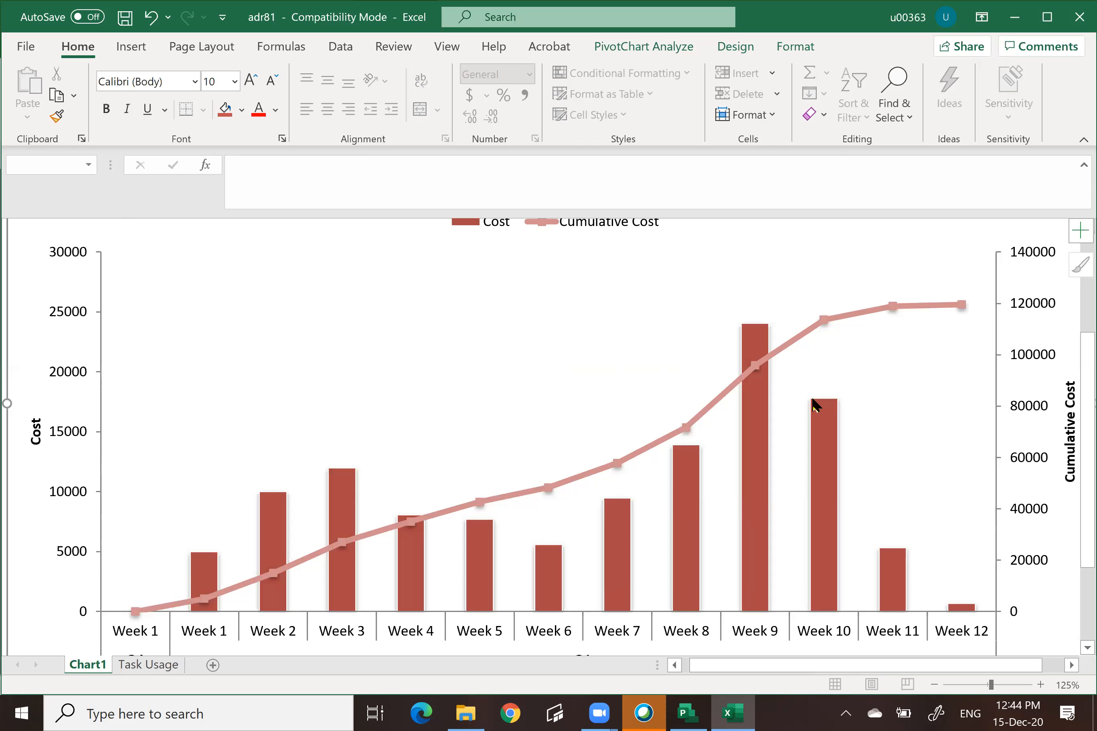
scroll(820, 401, "down", 2)
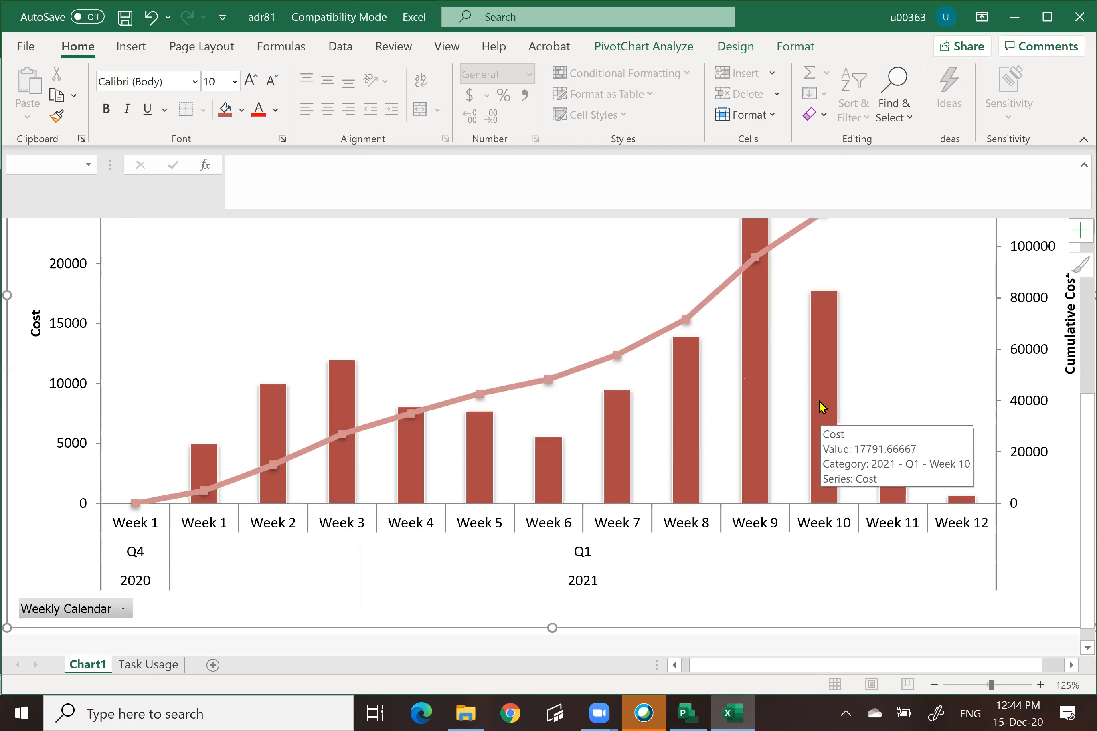
scroll(819, 400, "up", 2)
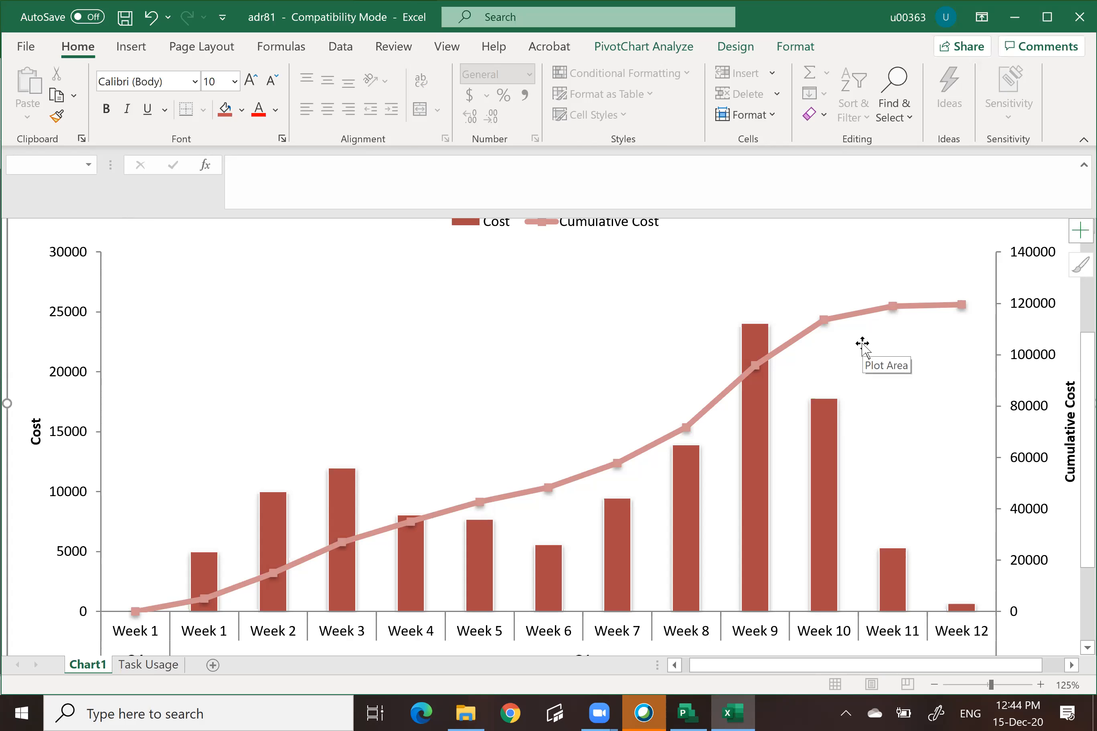
Compare the weekly and cumulative cost values in the Task Usage sheet with the bars and S-curve on Chart1
scroll(863, 346, "down", 3)
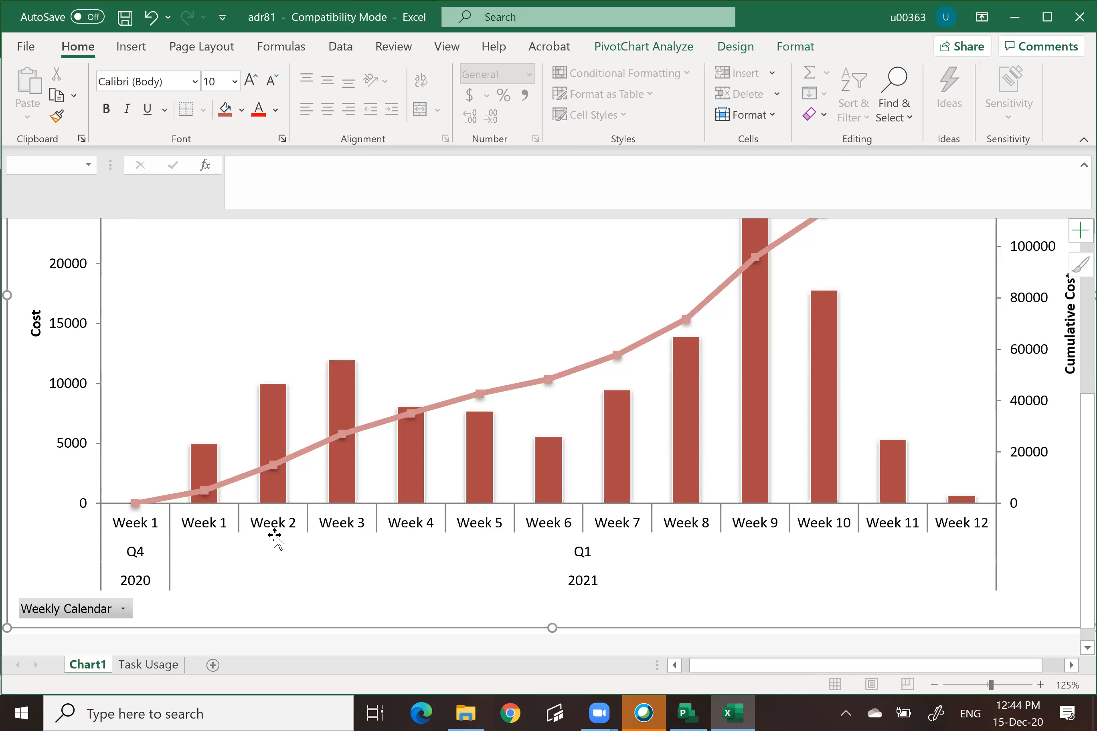
left_click(148, 665)
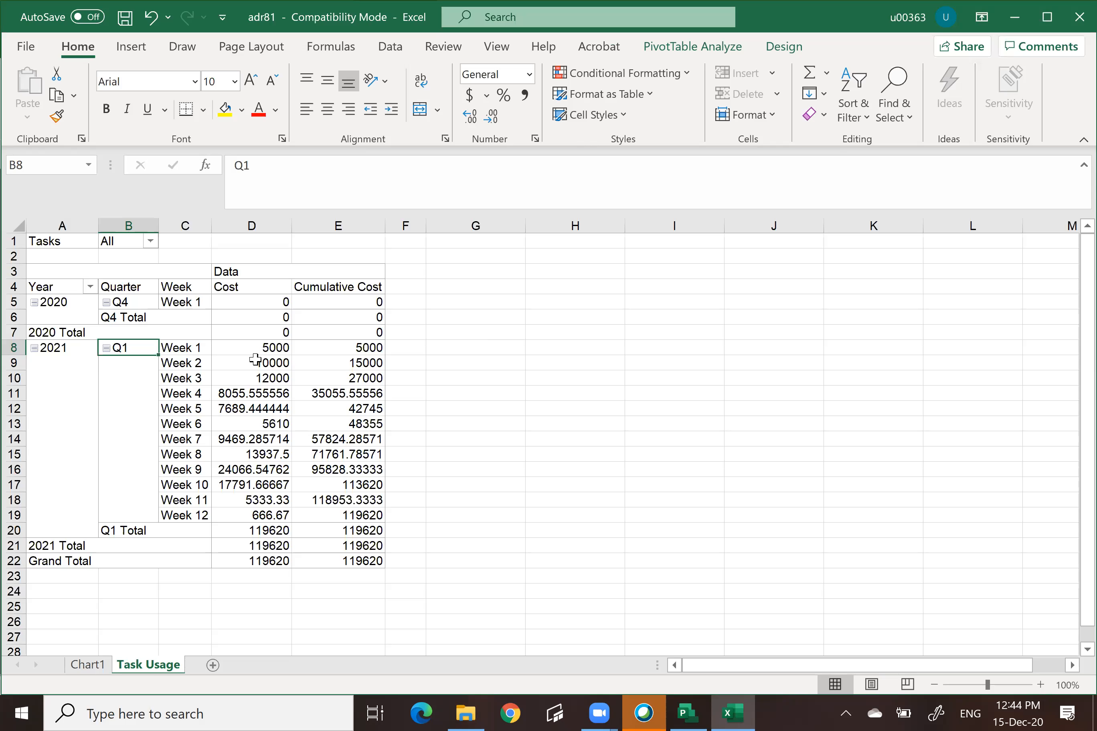
left_click(355, 344)
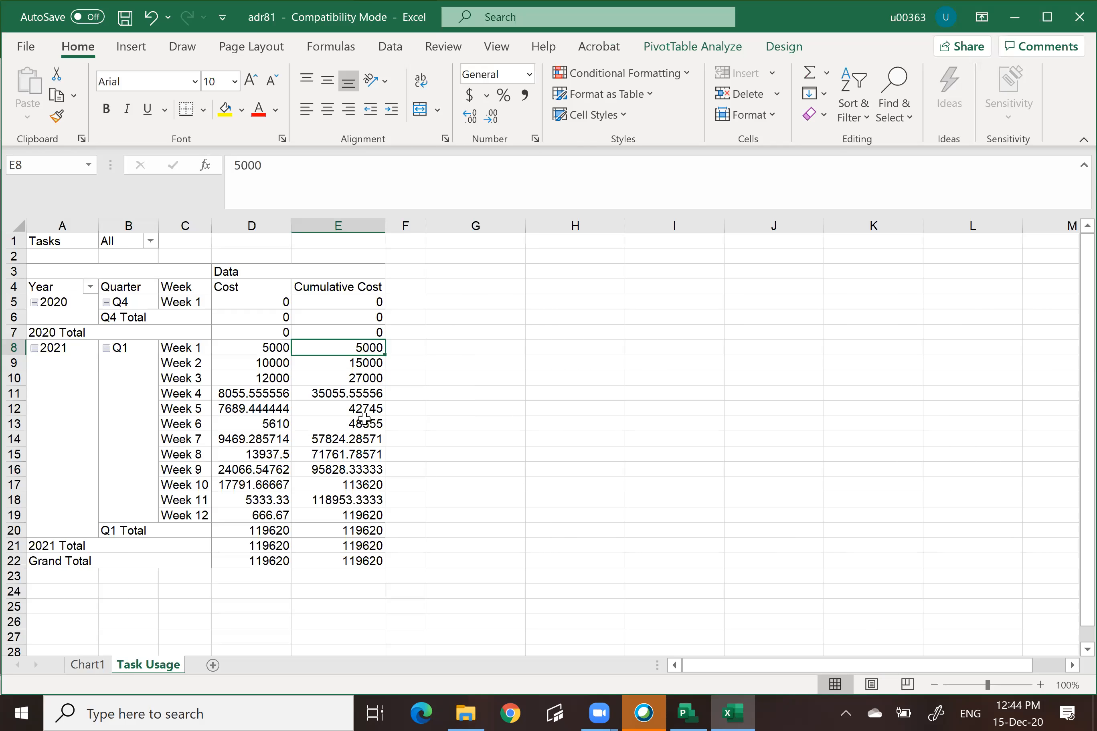
left_click(359, 362)
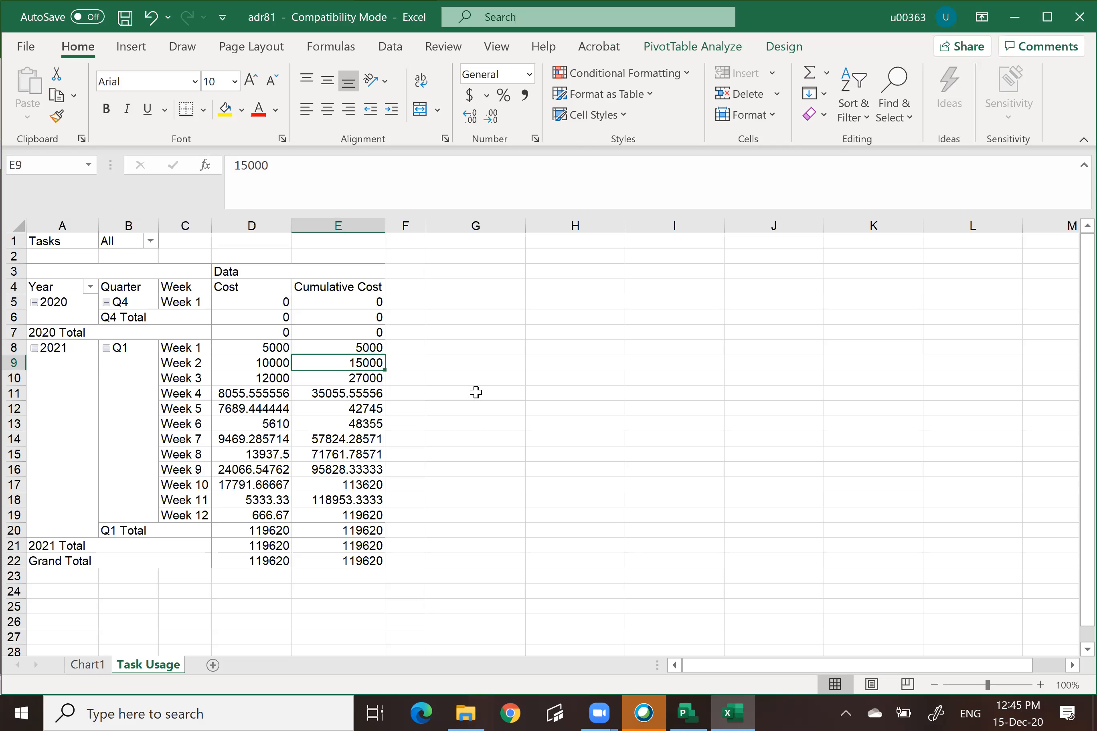
left_click(88, 665)
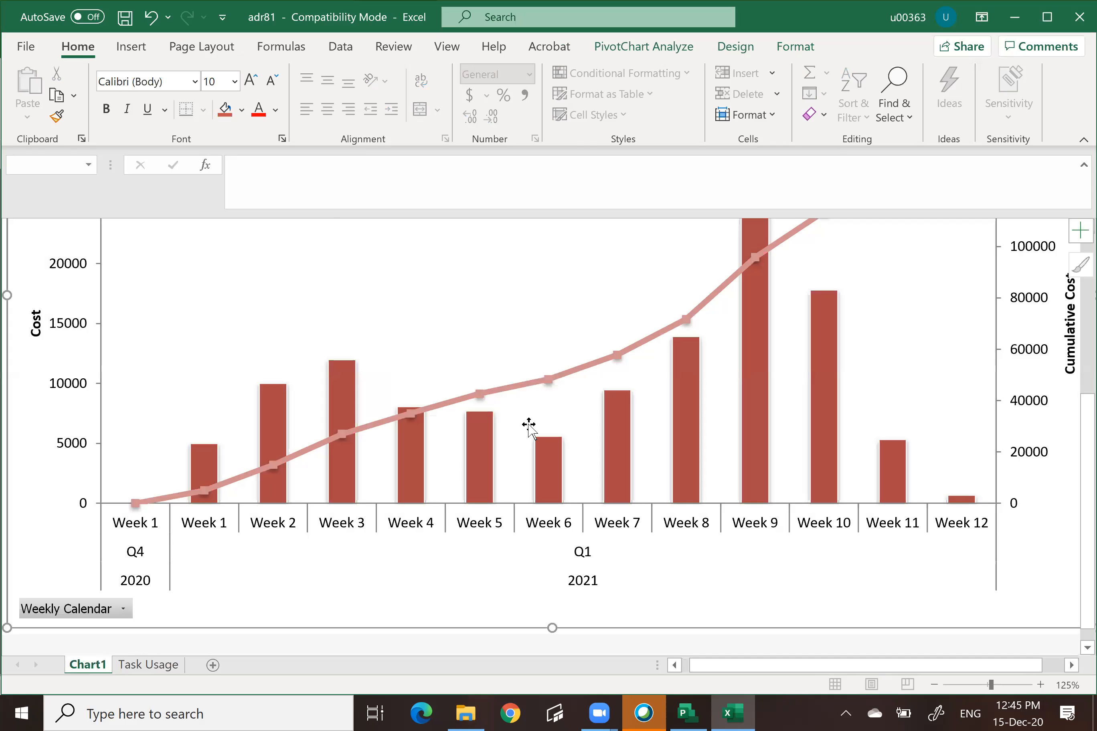
scroll(532, 426, "up", 2)
scroll(532, 427, "down", 3)
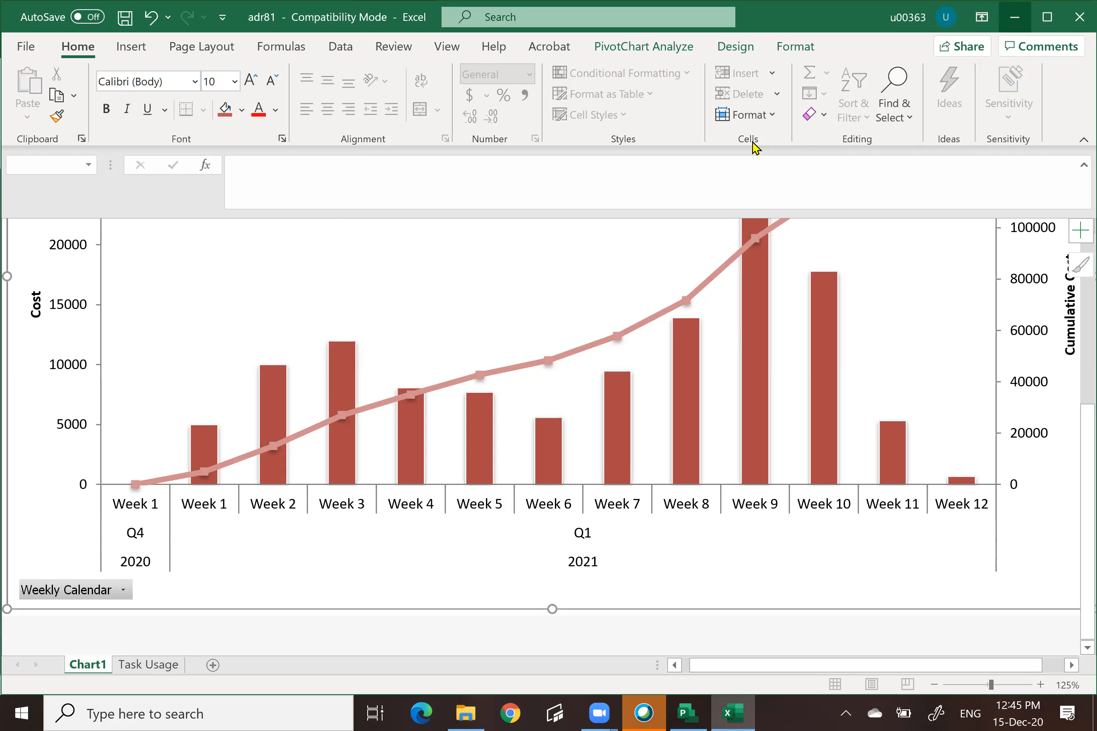
Close the Cash Flow Report workbook without saving, return to Project and close the Visual Reports dialog
left_click(1076, 21)
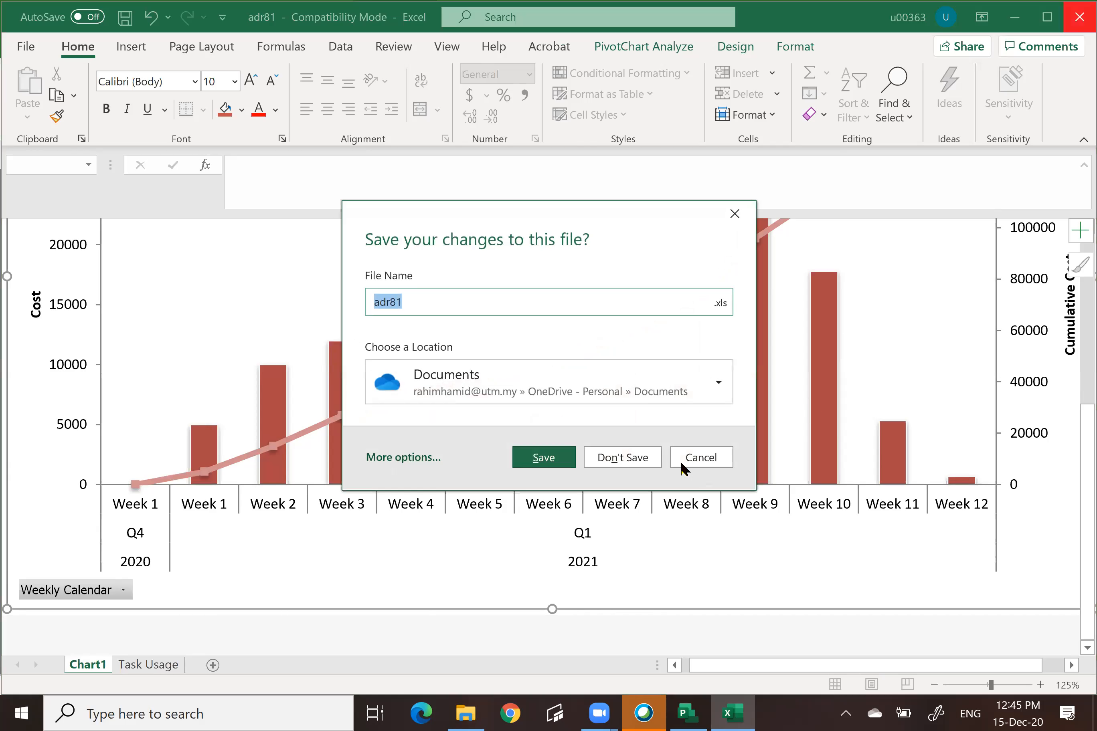
left_click(631, 457)
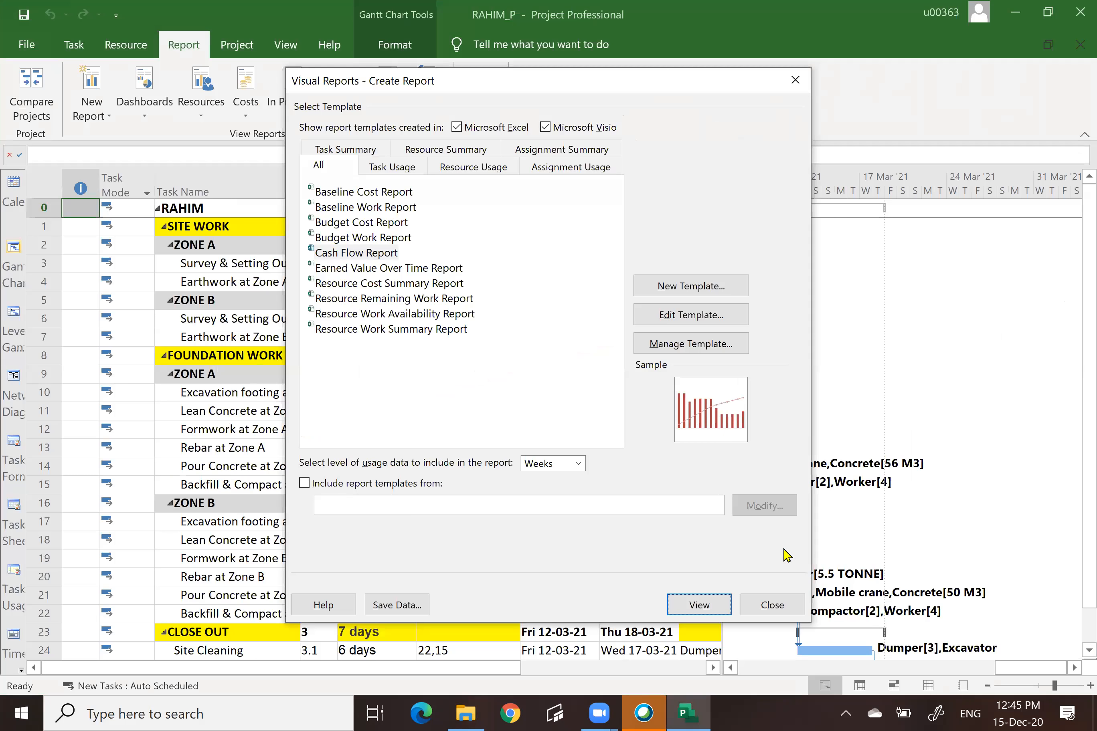
left_click(774, 605)
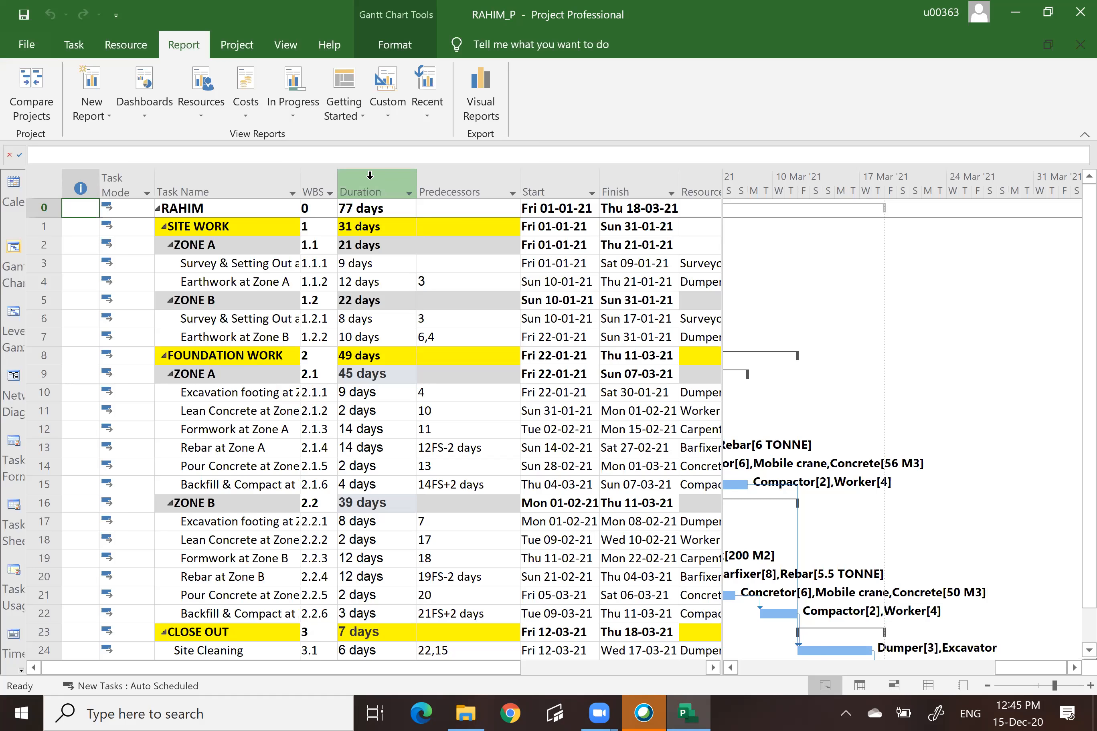
Hide the WBS column in the Gantt Chart task table
left_click(322, 186)
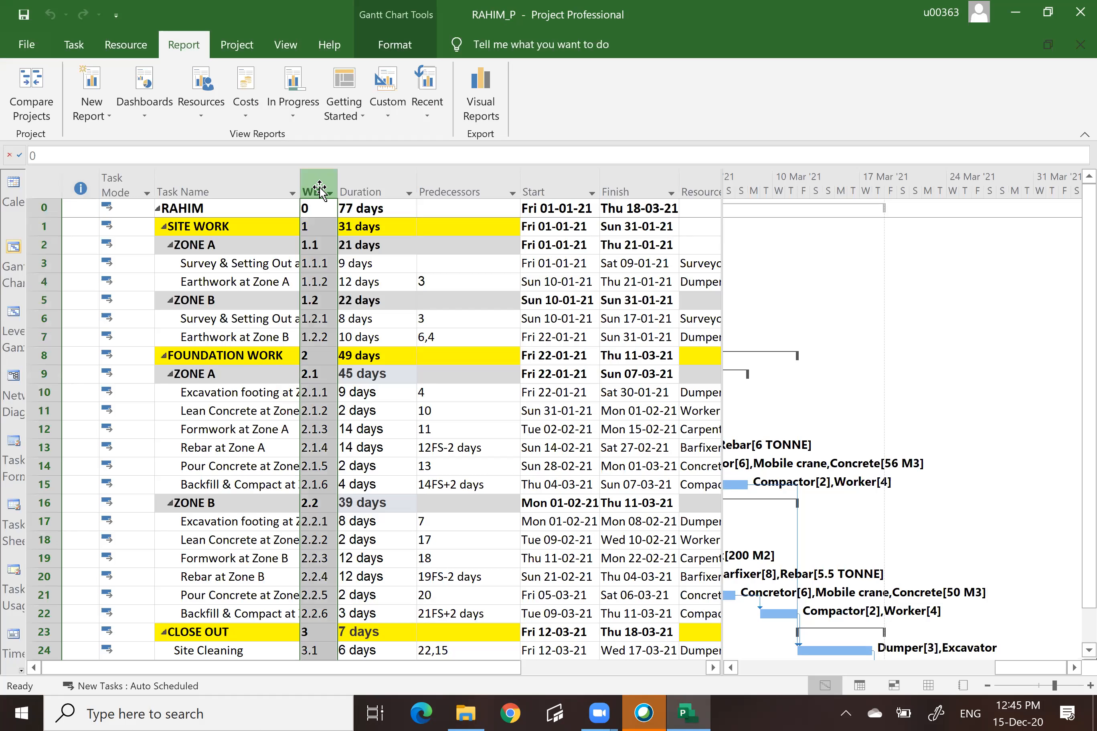
right_click(319, 190)
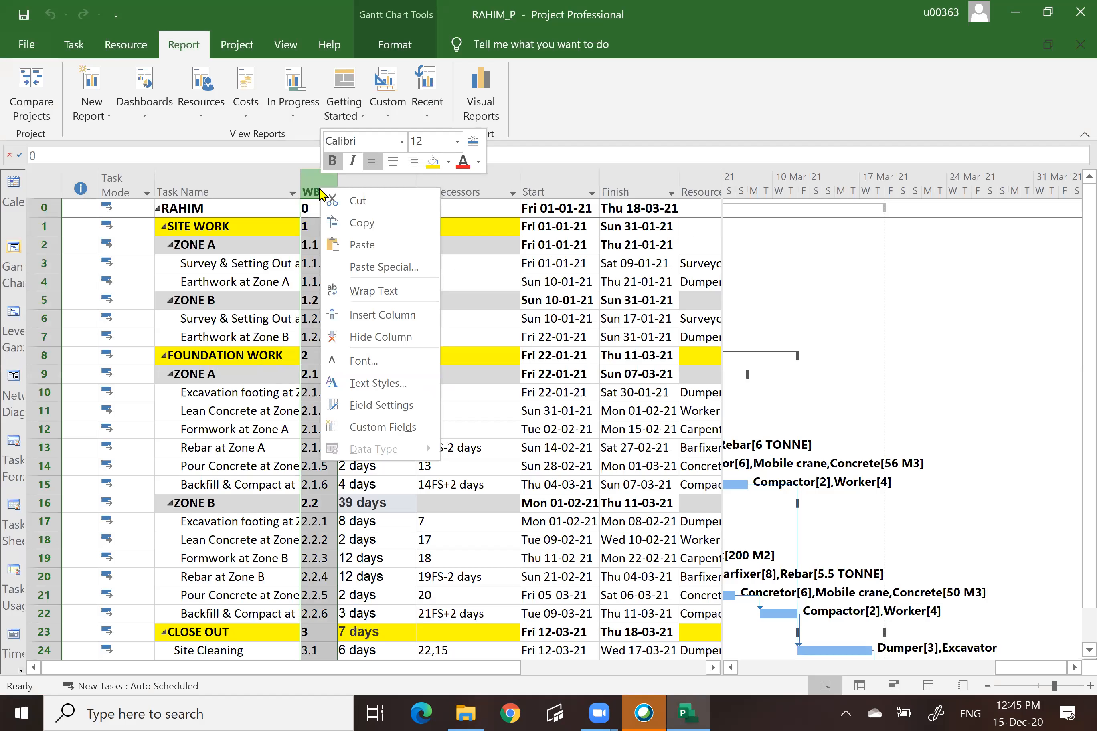
left_click(379, 338)
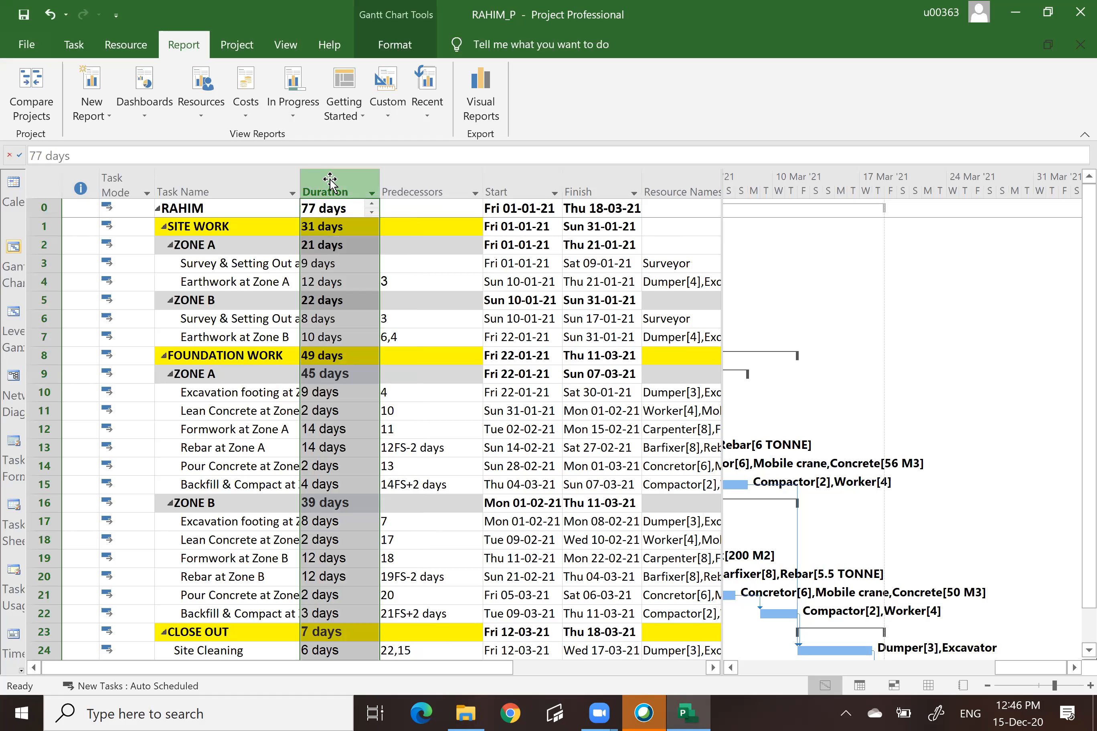
Insert a % Complete column and an Actual Cost column between Task Name and Duration
right_click(329, 184)
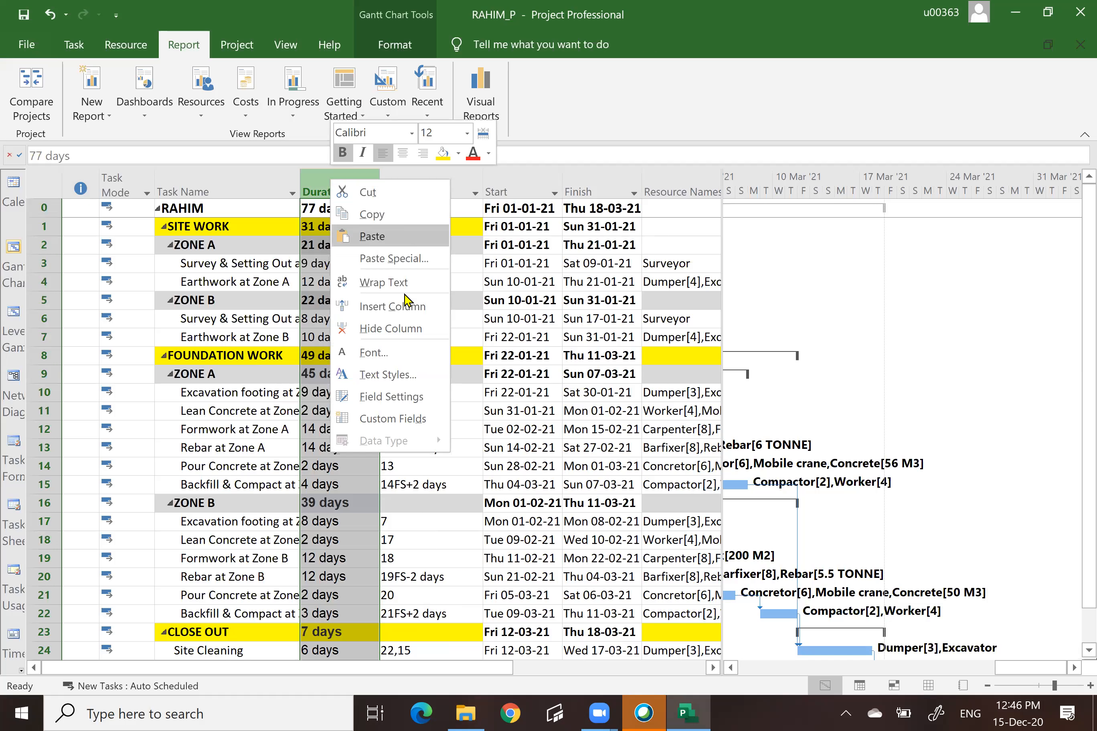
left_click(397, 307)
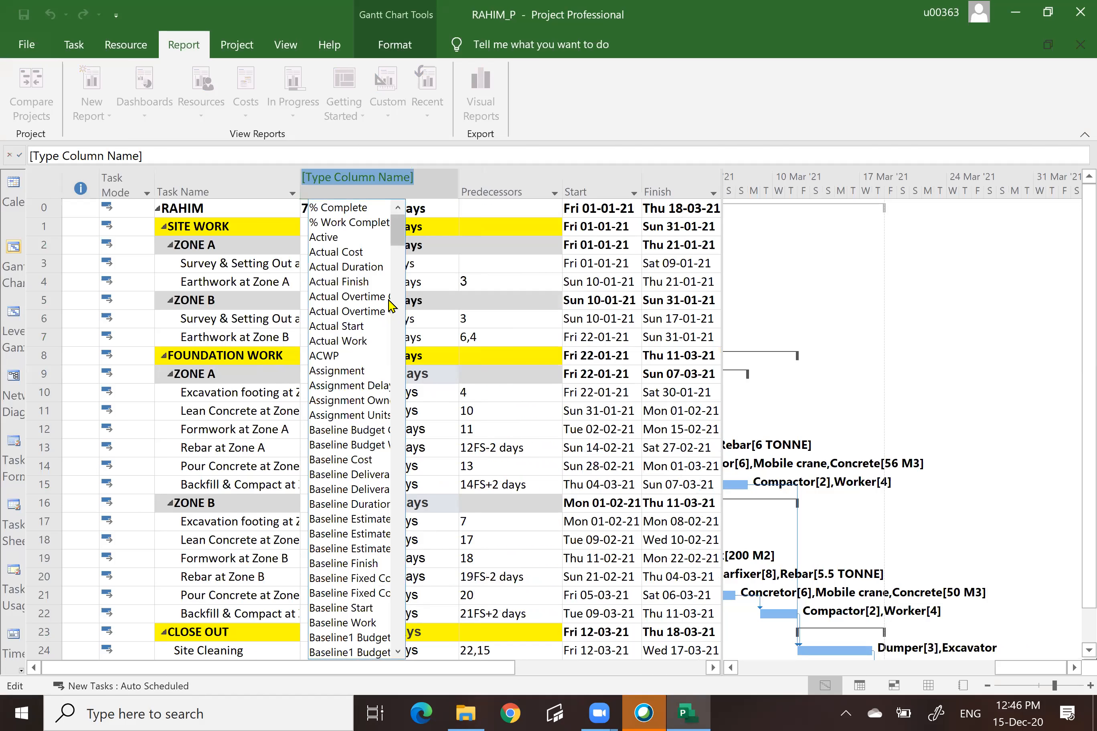
left_click(332, 208)
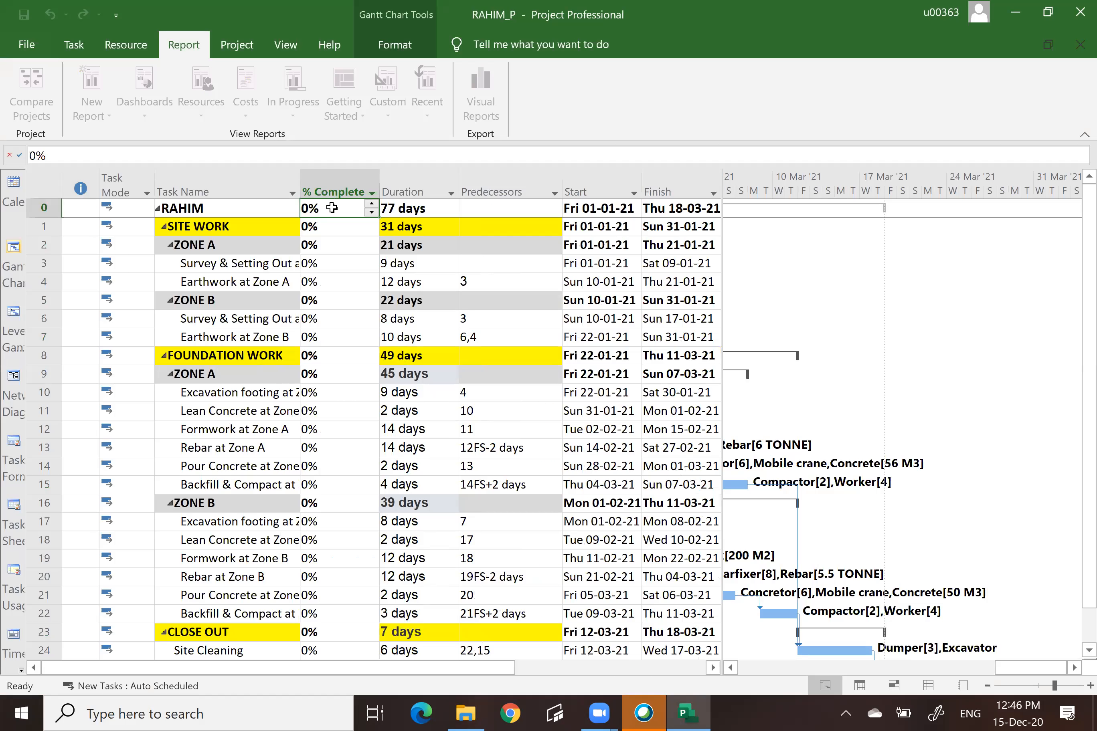
left_click(404, 182)
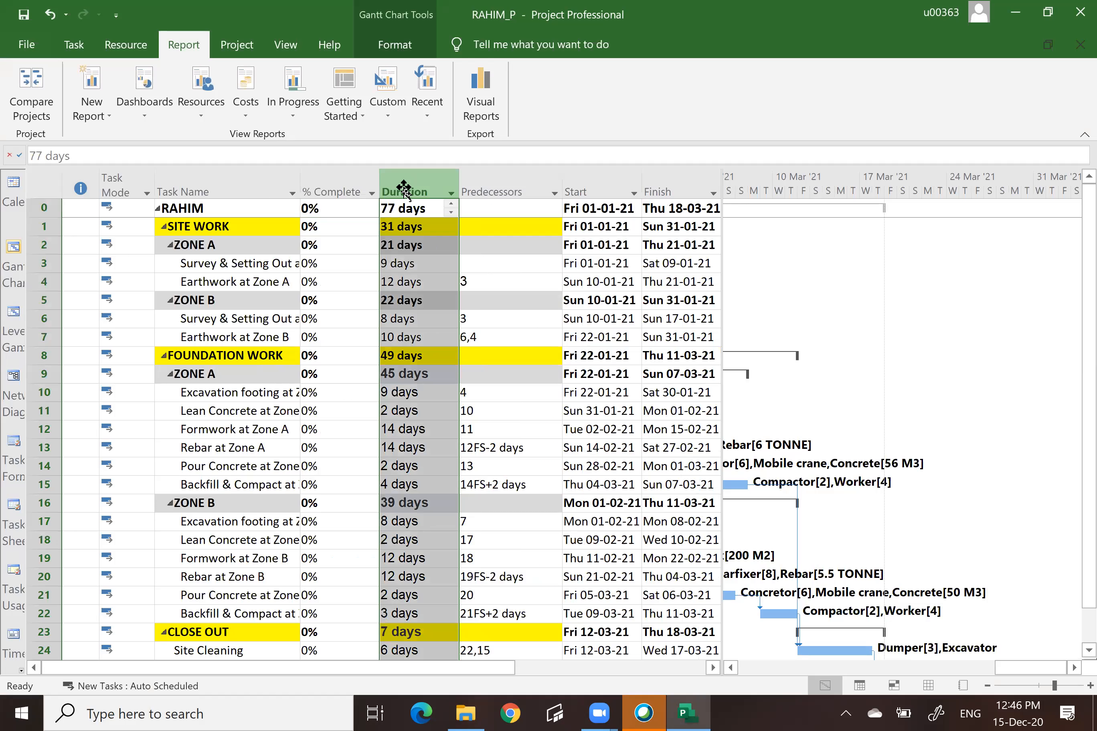
right_click(403, 182)
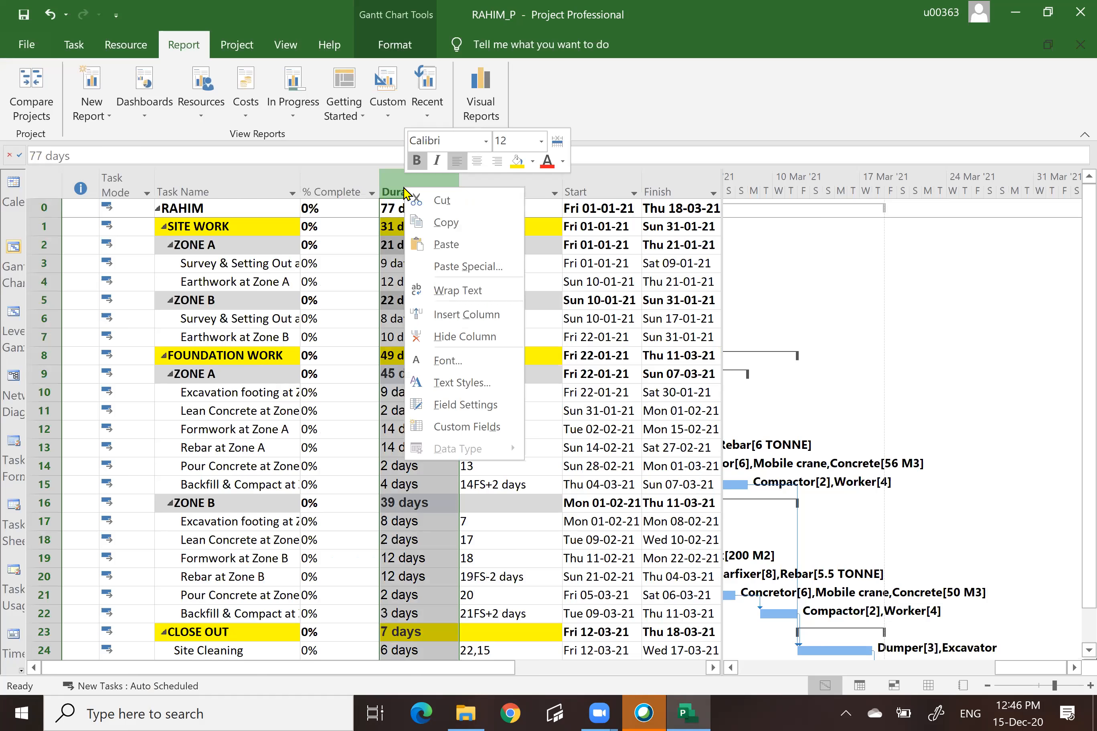
left_click(446, 315)
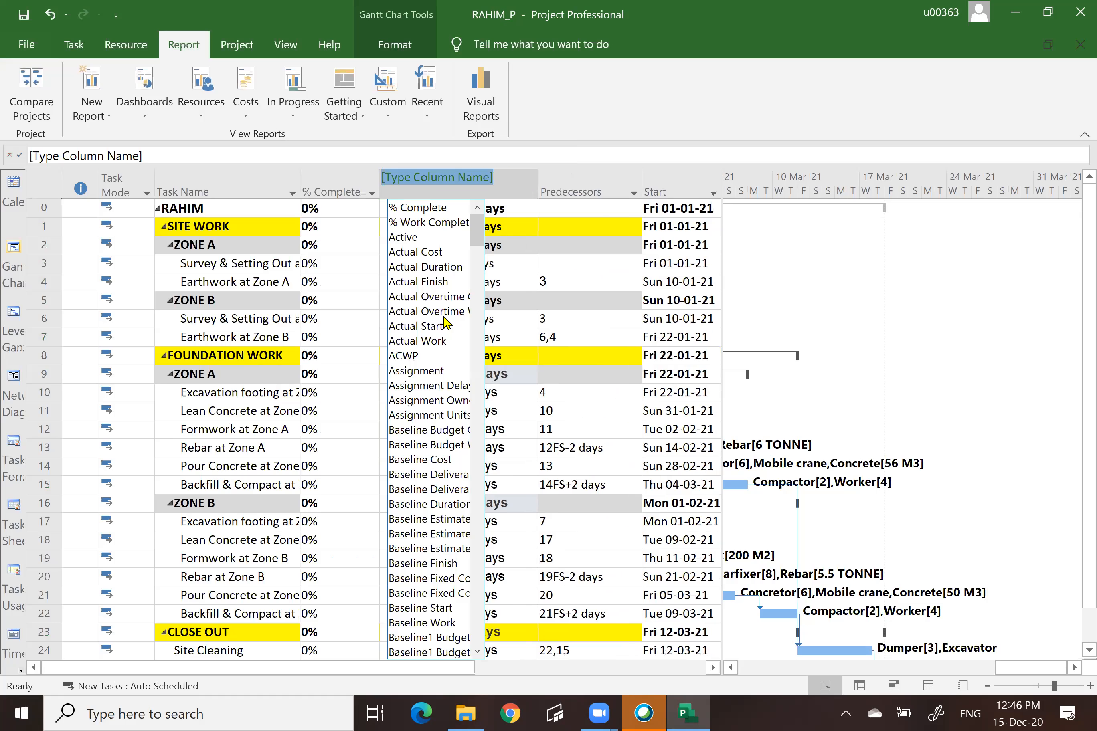
left_click(420, 252)
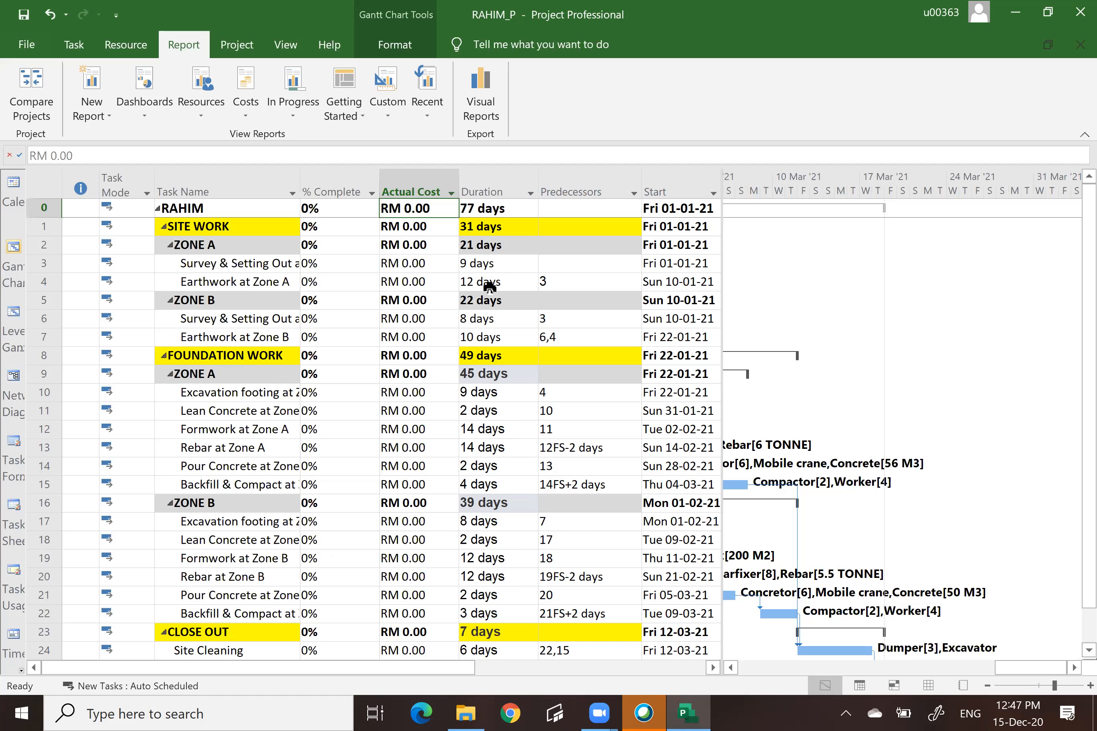
Set both the current date and the status date to Thu 14-01-2021 in the project information
left_click(730, 668)
left_click_drag(731, 668, 731, 667)
left_click(1073, 667)
left_click_drag(1074, 667, 1073, 668)
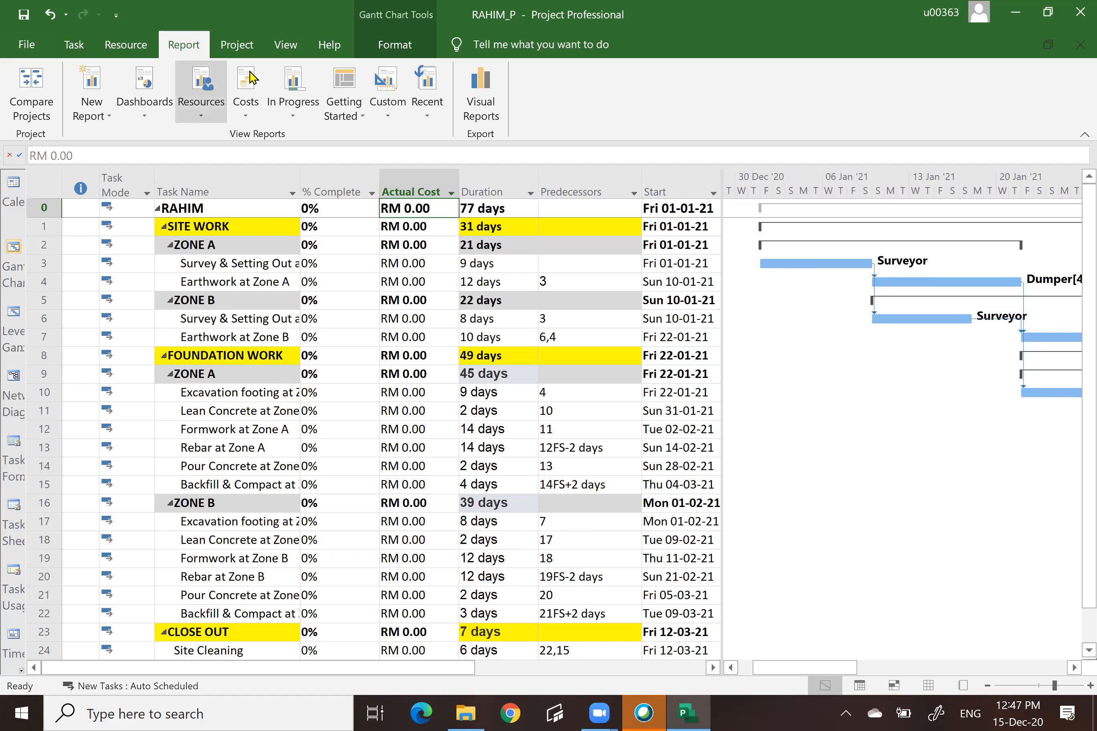
left_click(236, 47)
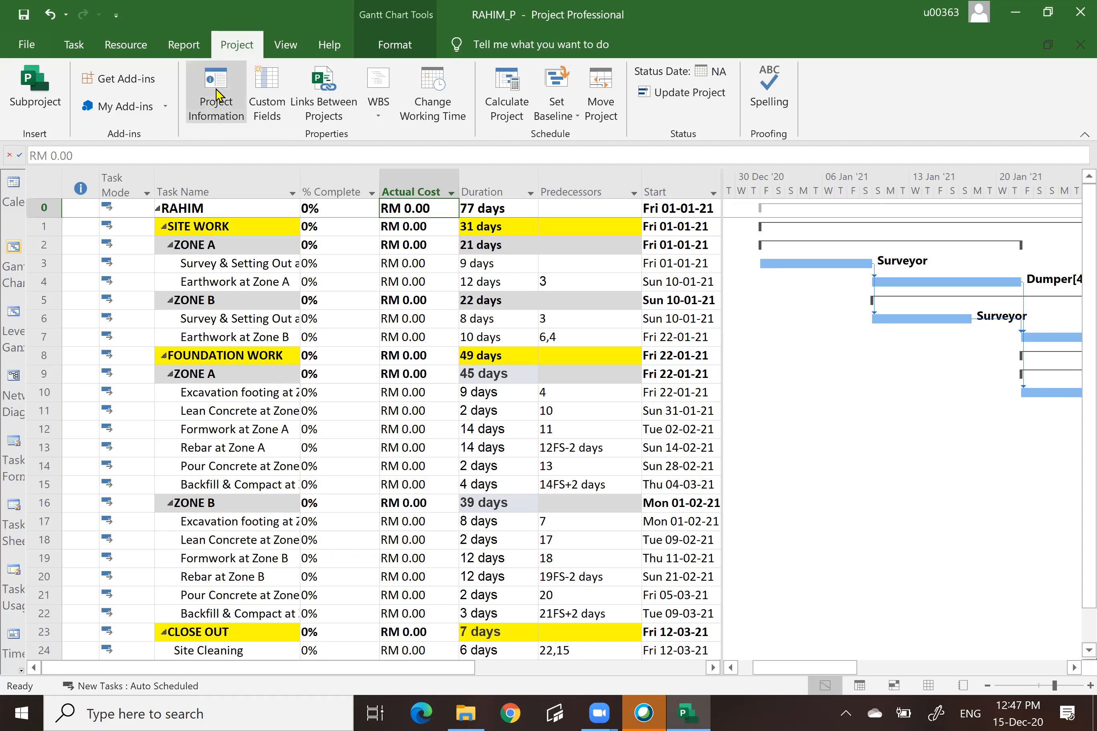
left_click(215, 94)
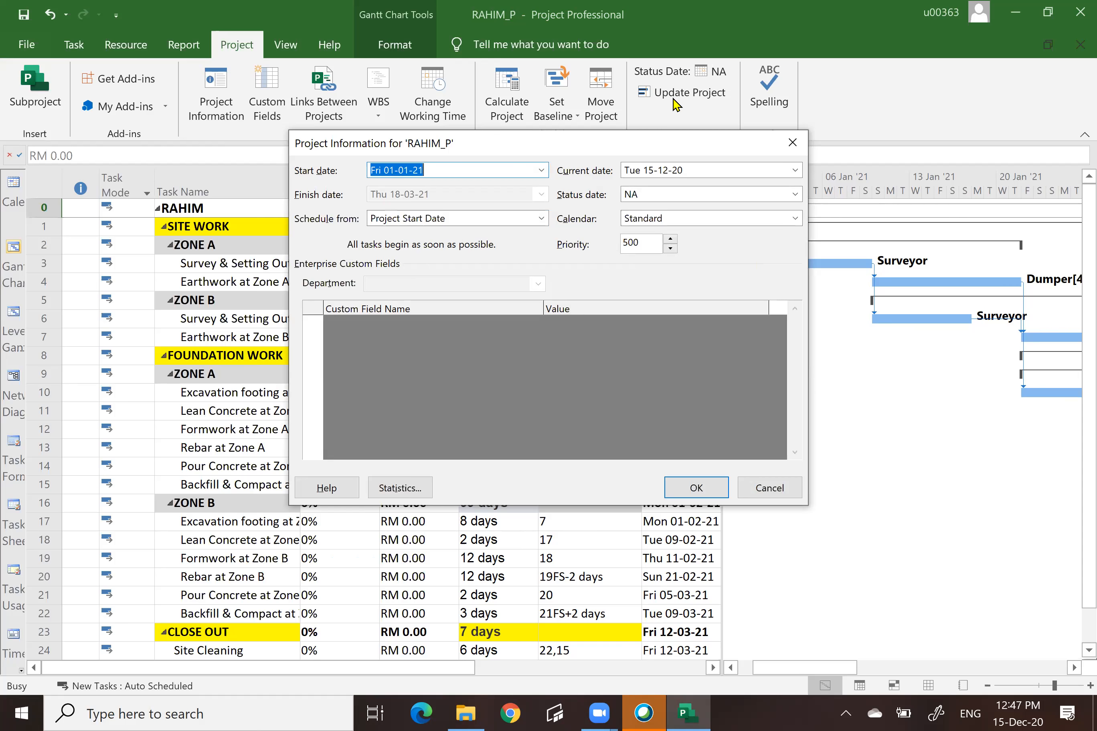
left_click(796, 170)
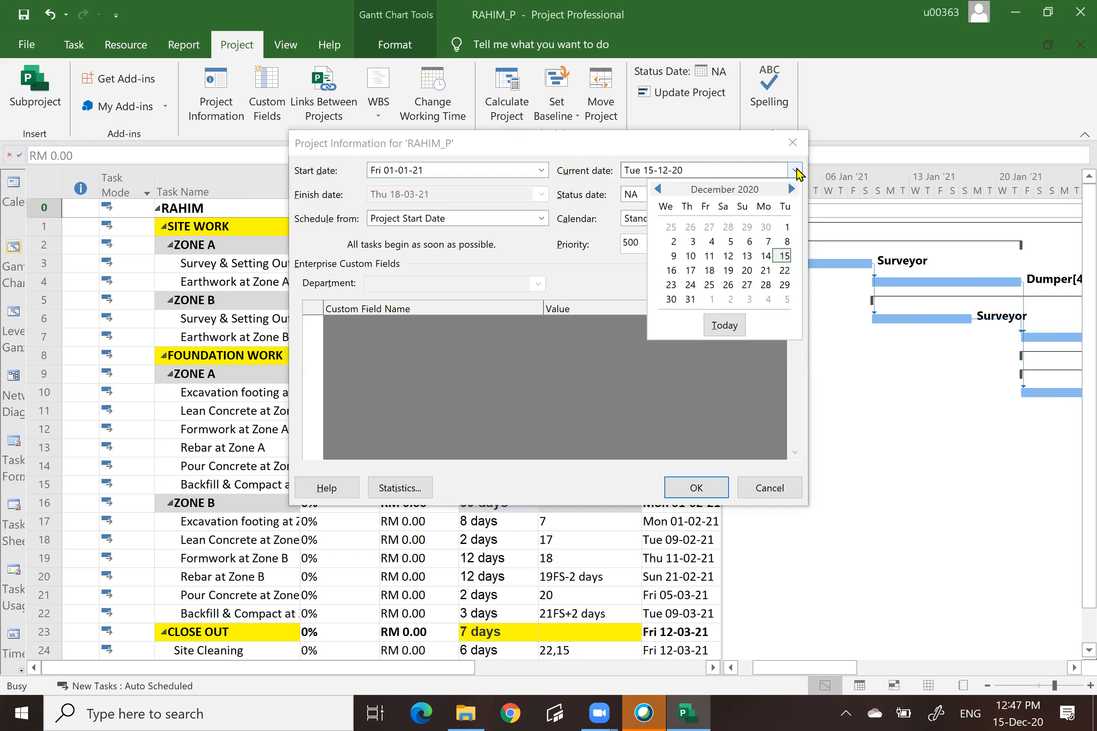
left_click(792, 190)
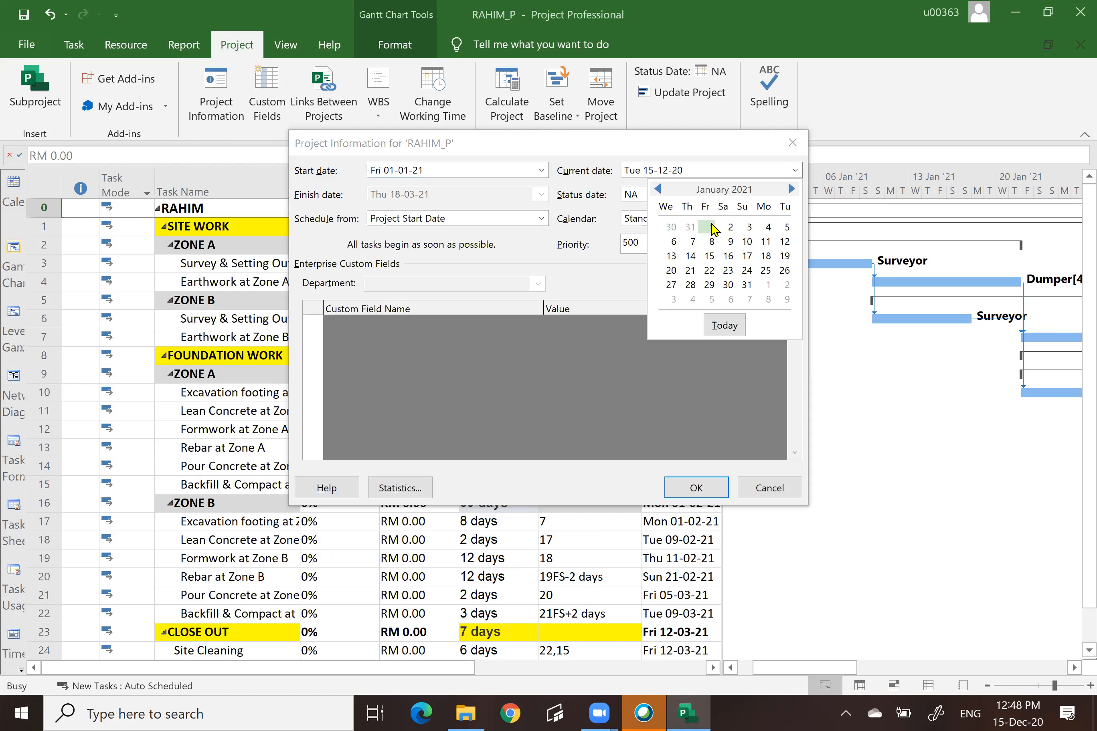
left_click(690, 256)
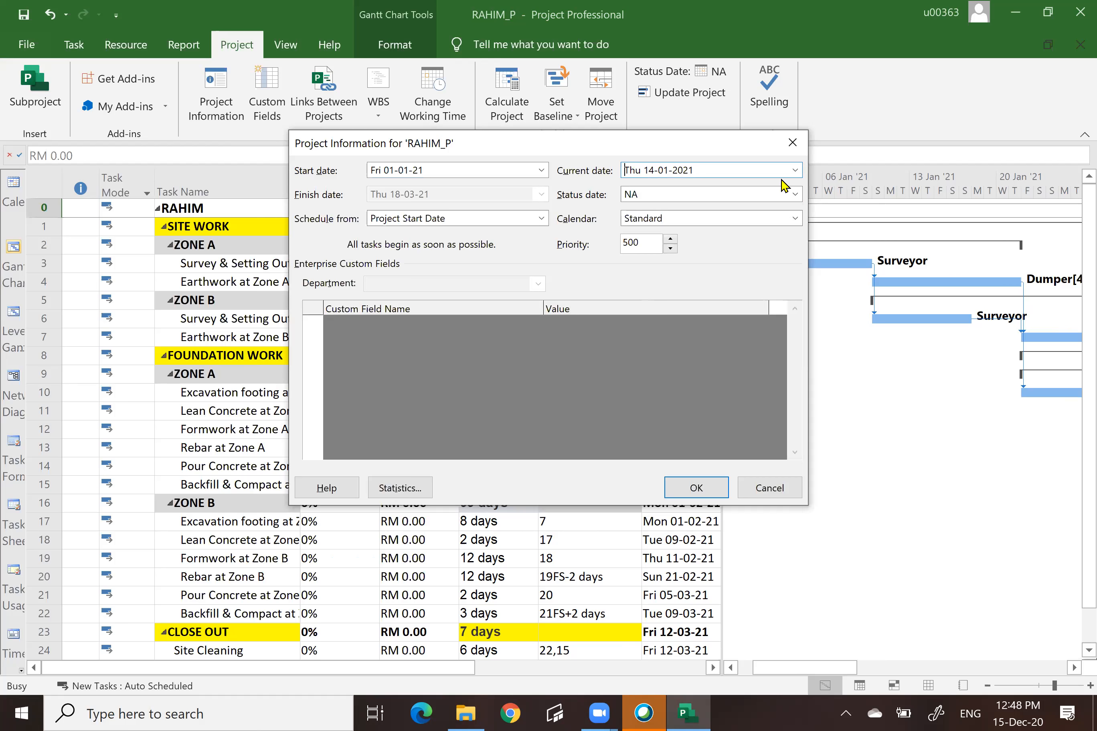
left_click(796, 195)
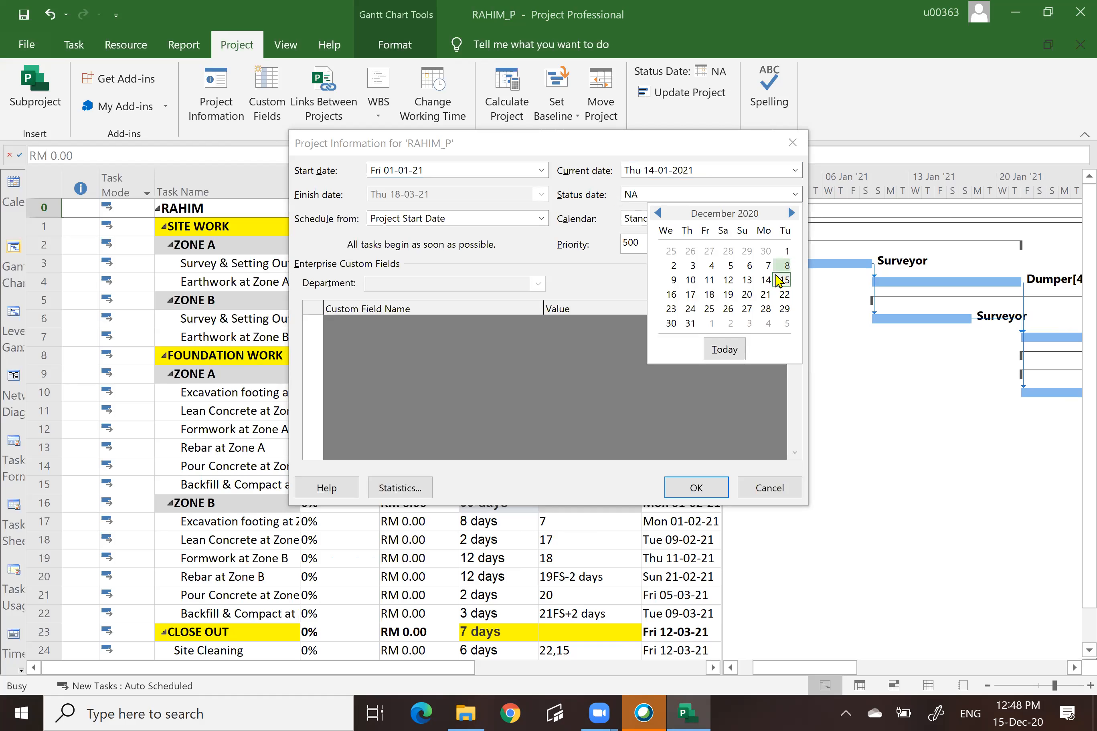
left_click(792, 213)
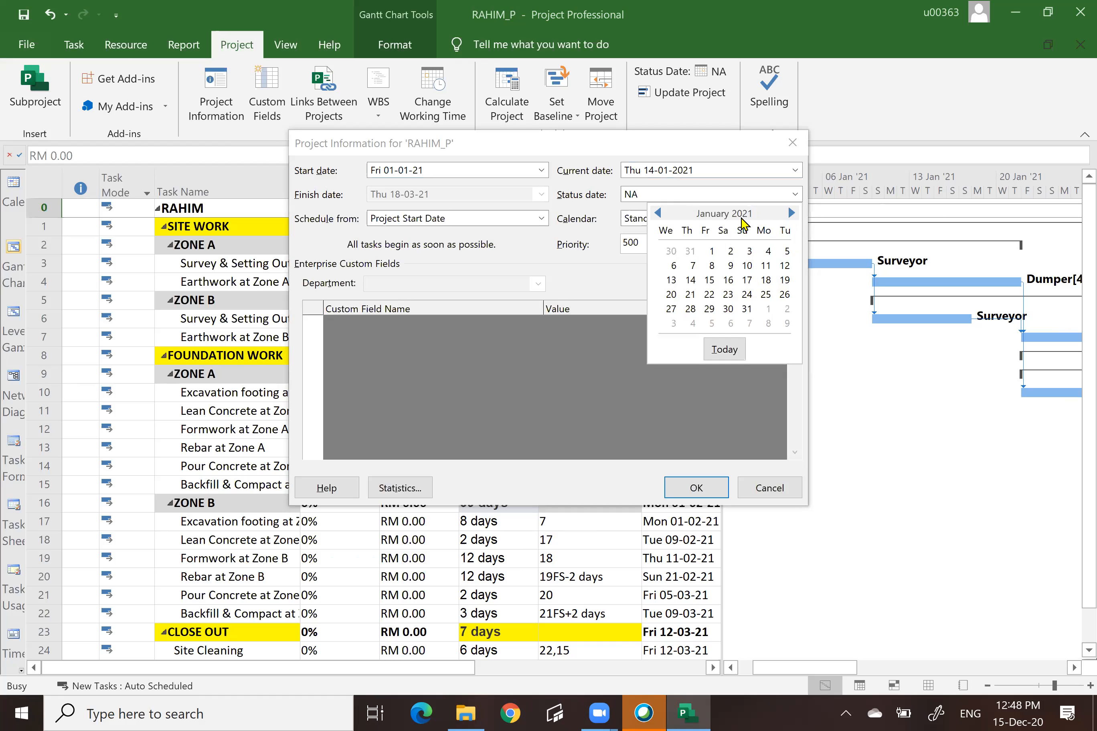
left_click(690, 280)
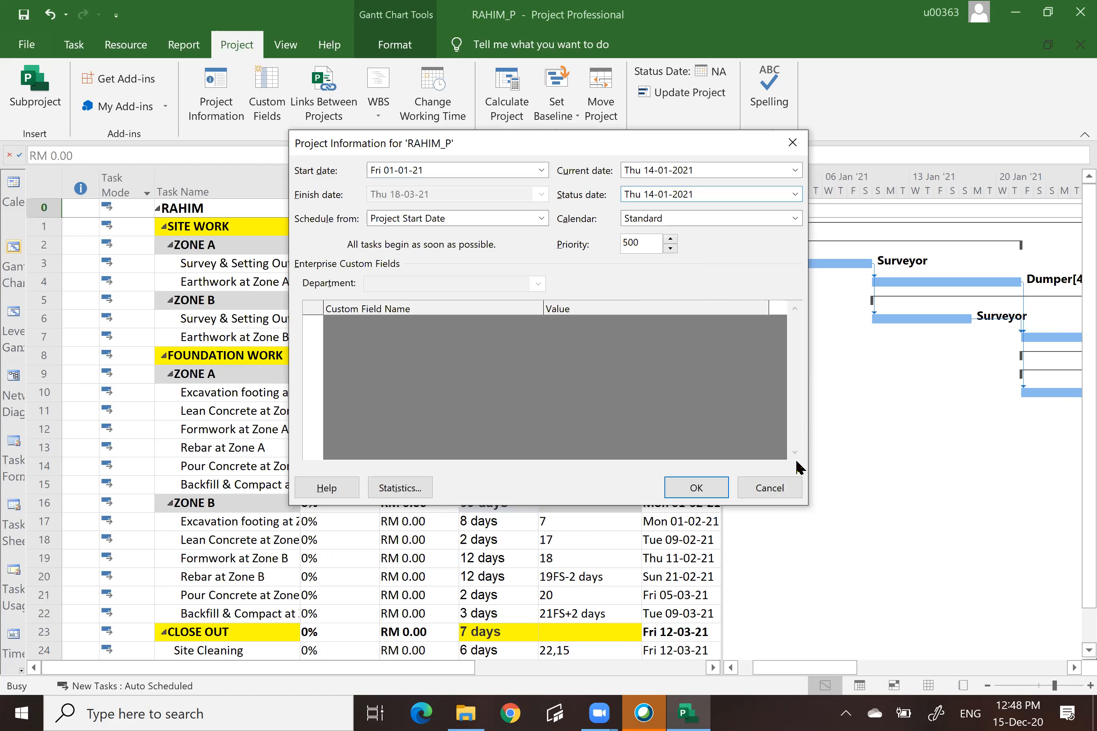
left_click(705, 492)
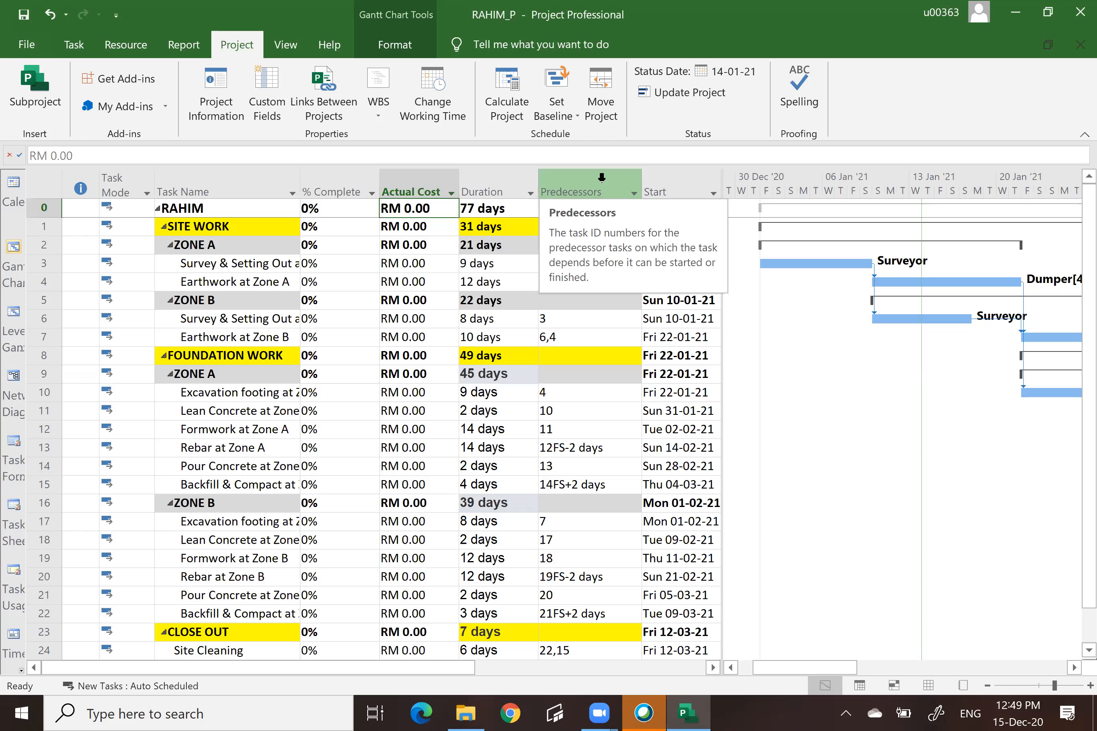
Update the entire project's work as complete through Thu 14-01-21 with Set 0% - 100% complete, and widen the Actual Cost column to fit its values
left_click(215, 88)
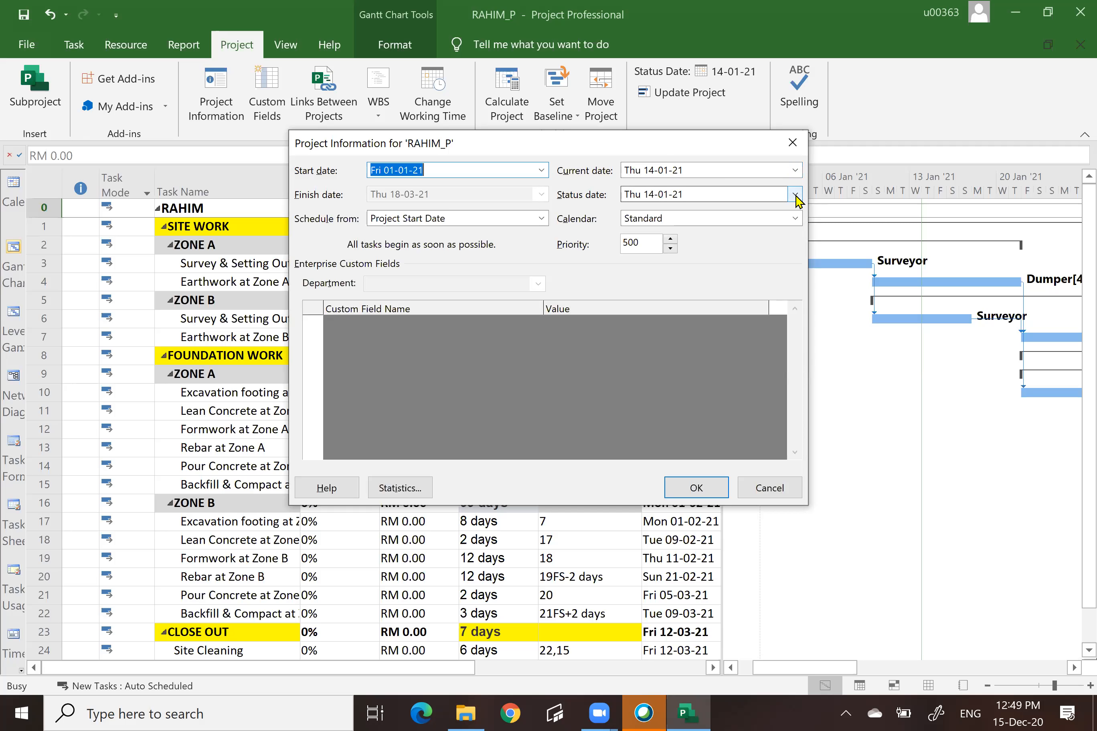
left_click(792, 141)
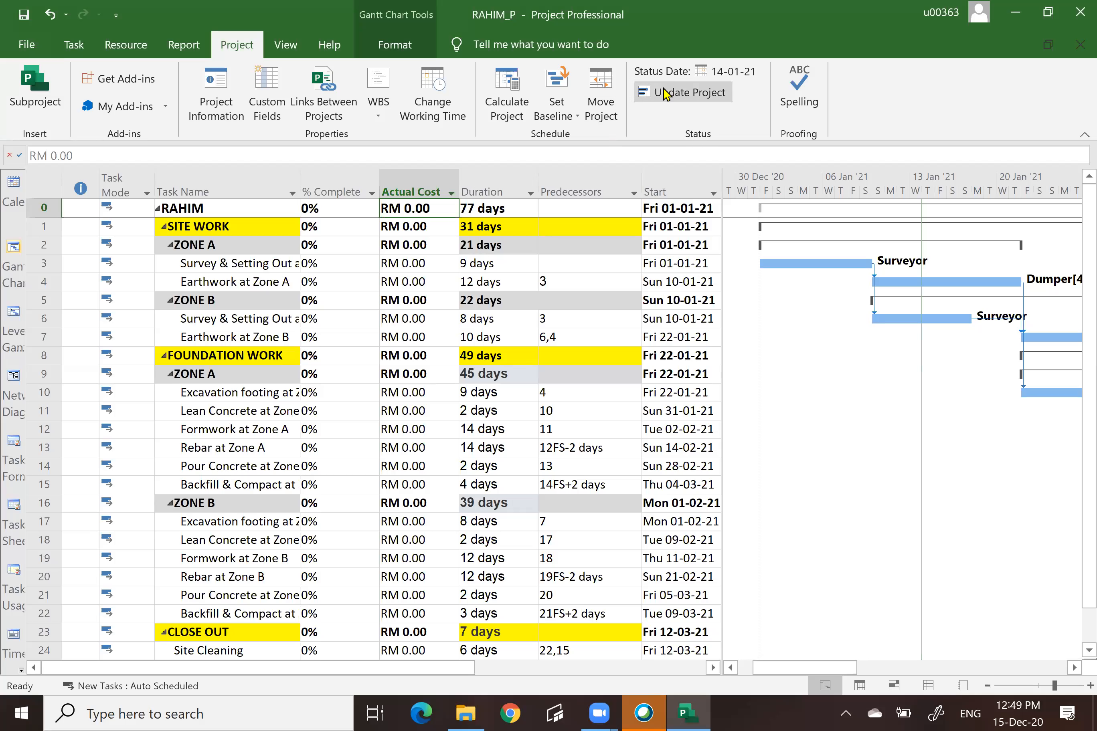
left_click(698, 94)
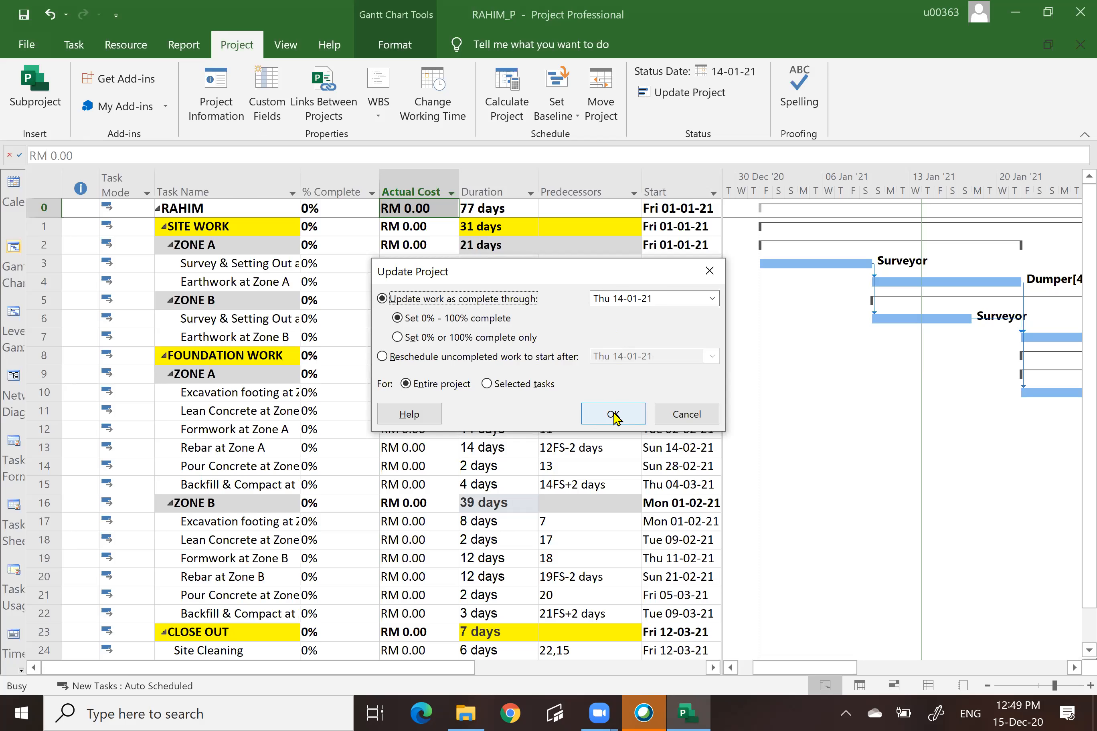
left_click(614, 417)
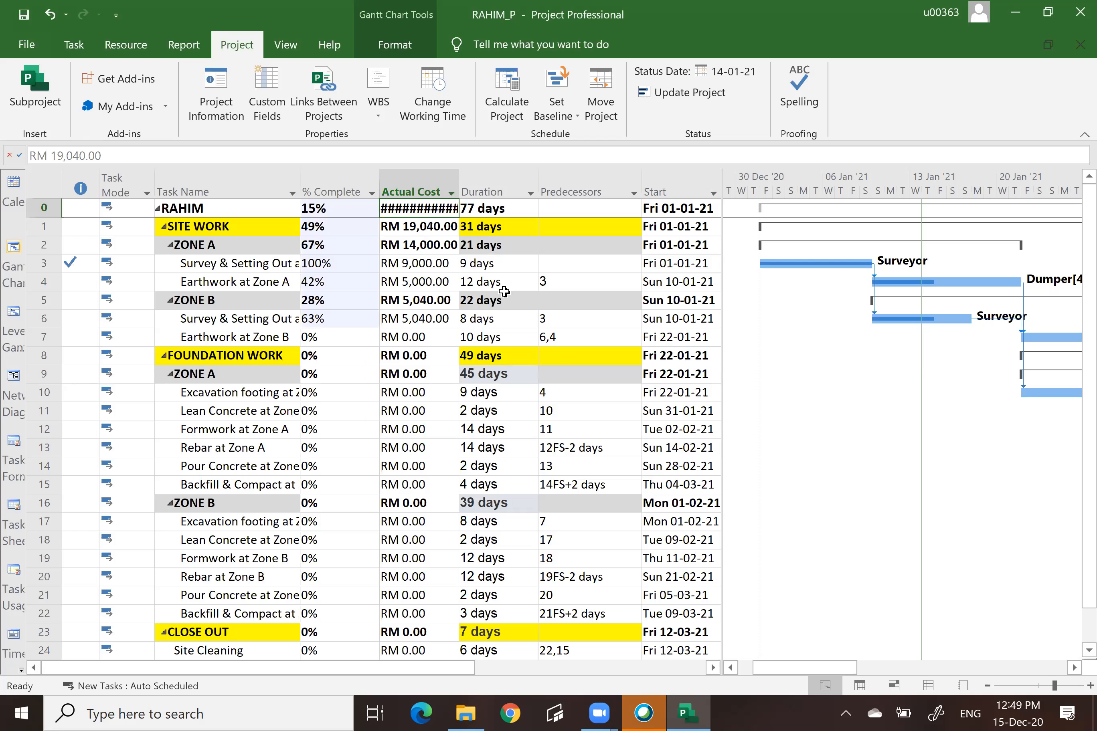
left_click_drag(458, 188, 489, 191)
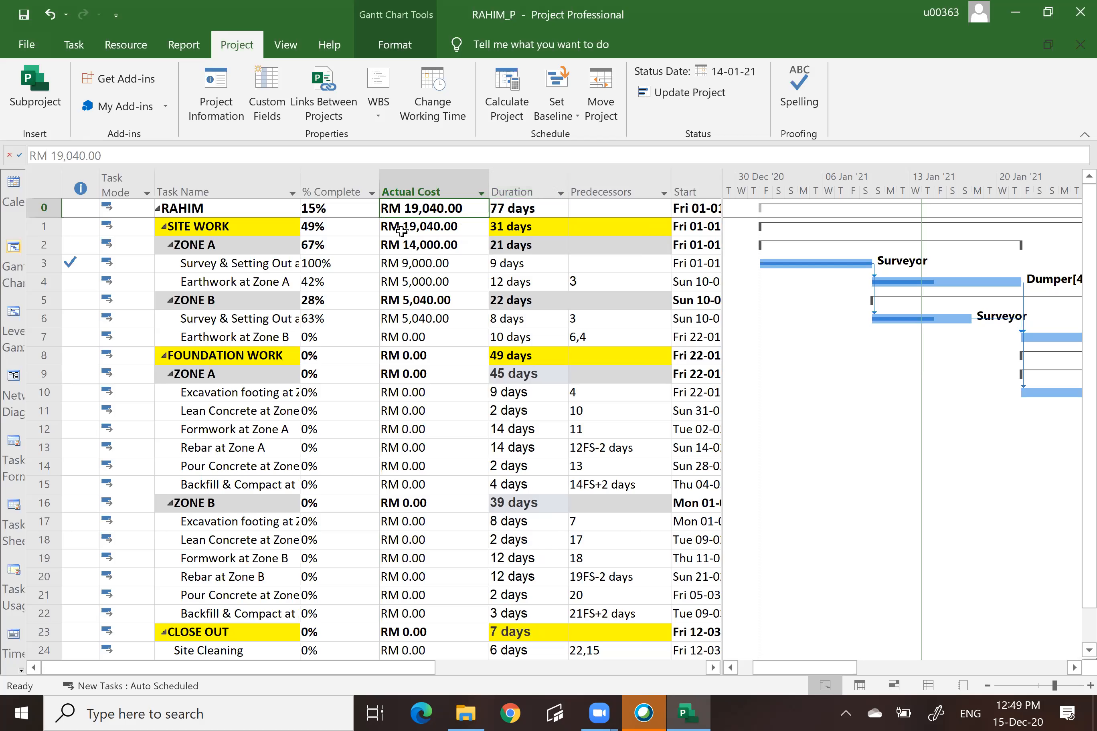
left_click(326, 187)
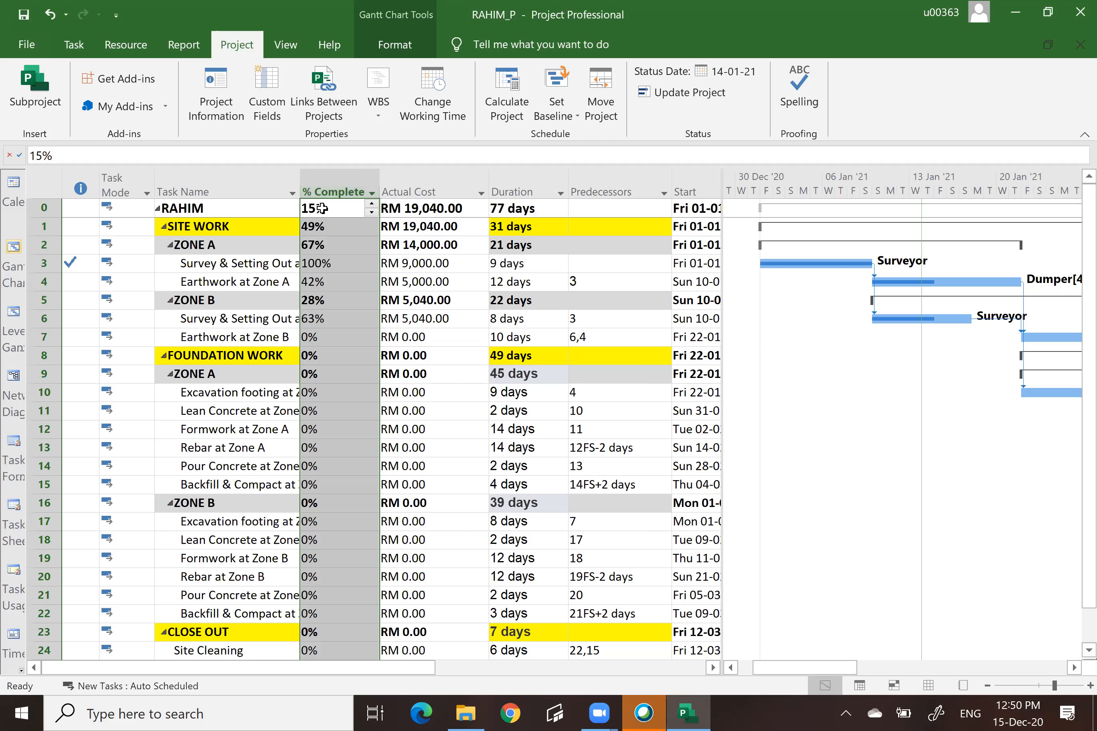
Check the project's Actual Cost and % Complete columns, and review the project statistics
left_click(421, 184)
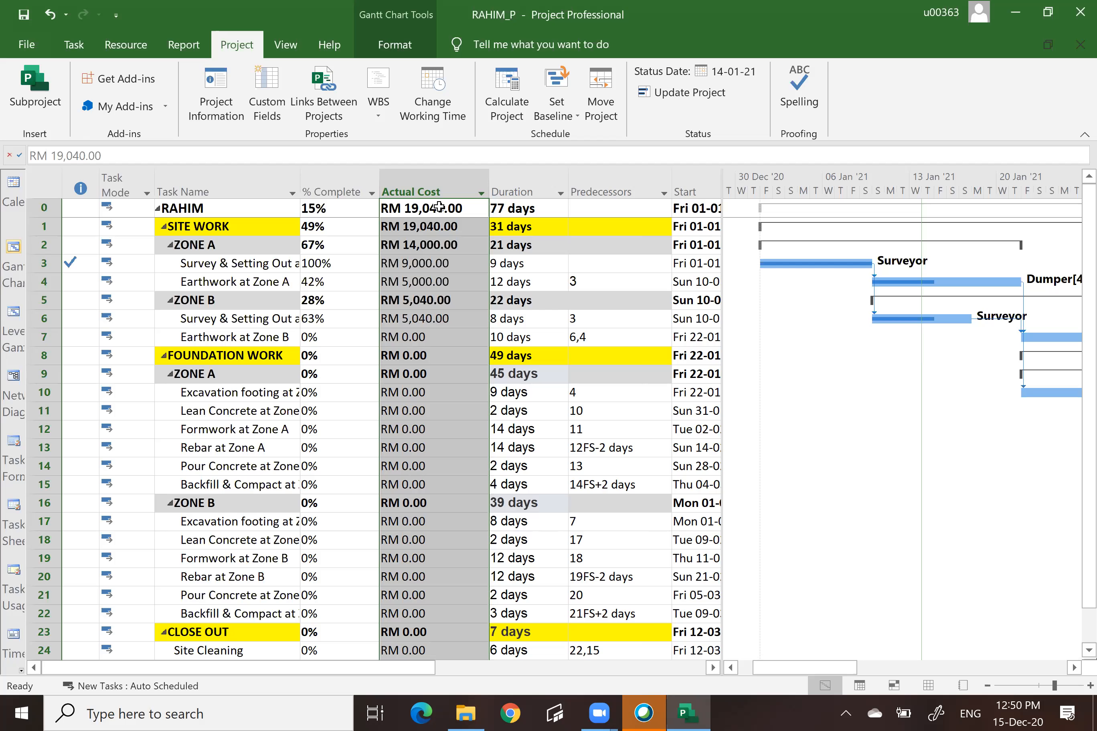
left_click(449, 191)
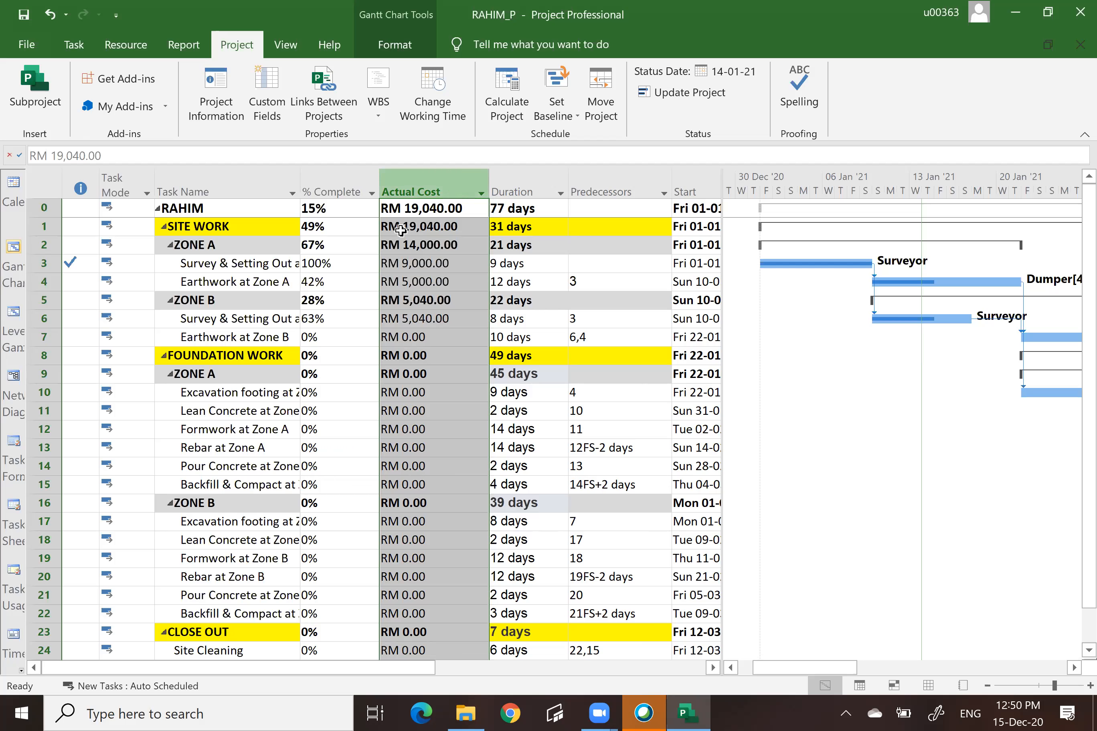
left_click(334, 185)
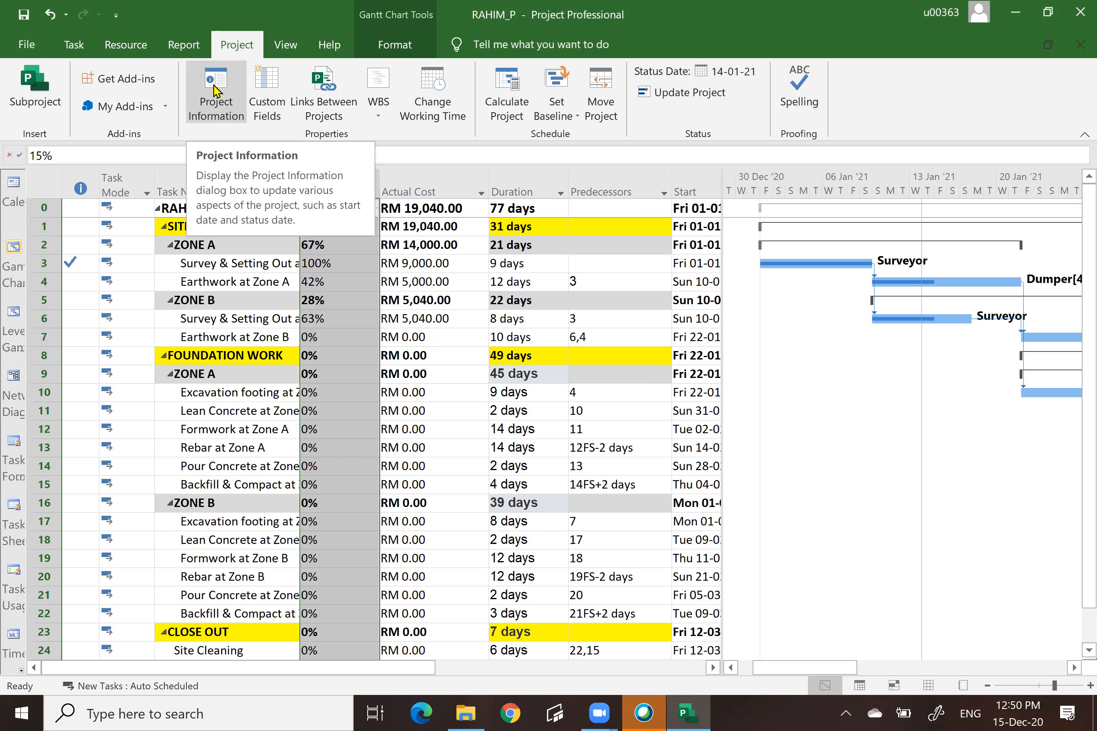
left_click(215, 90)
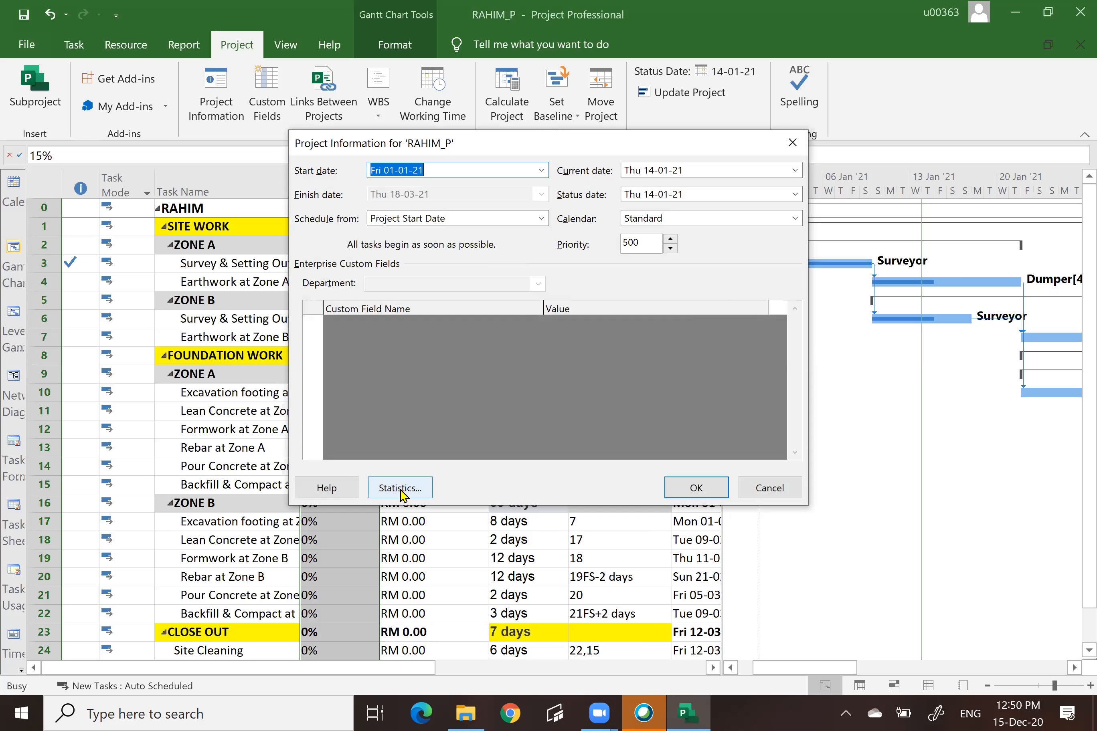
left_click(400, 489)
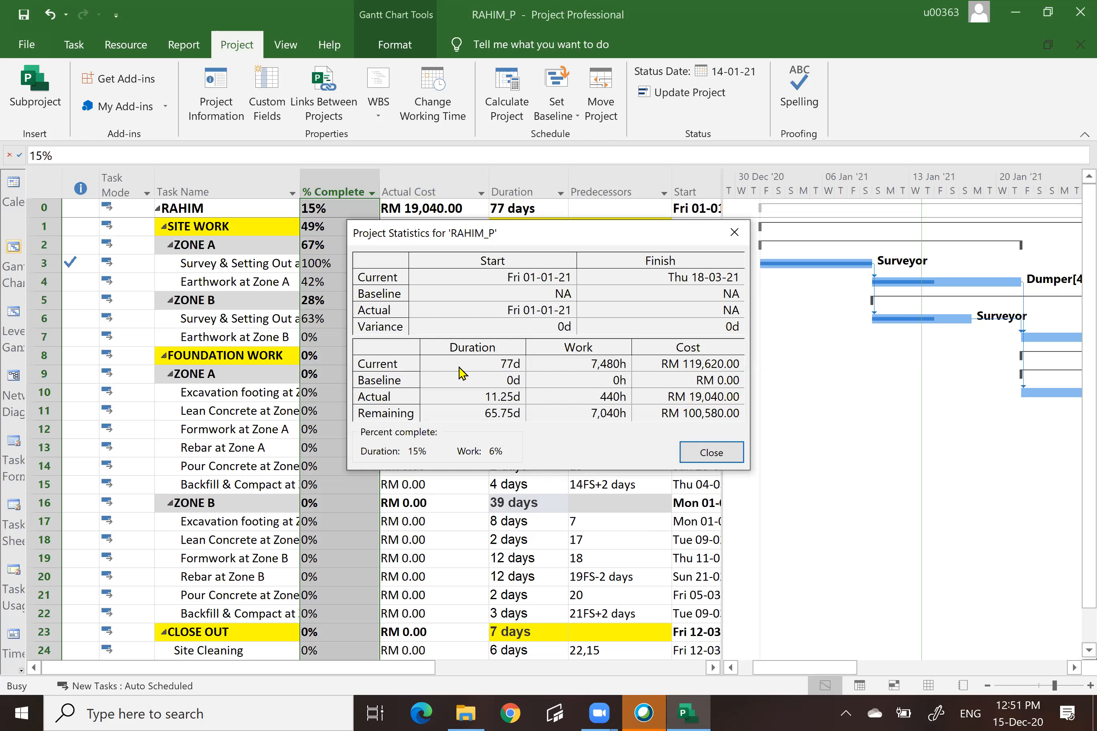
left_click(734, 232)
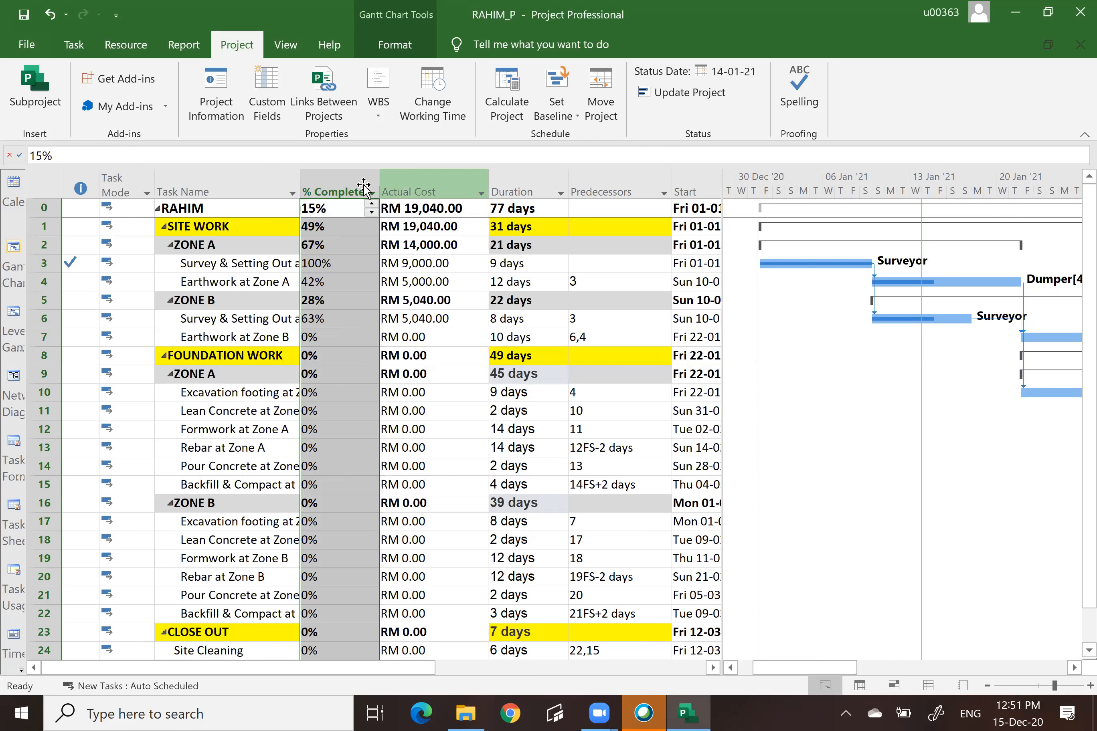
key("alt+F4")
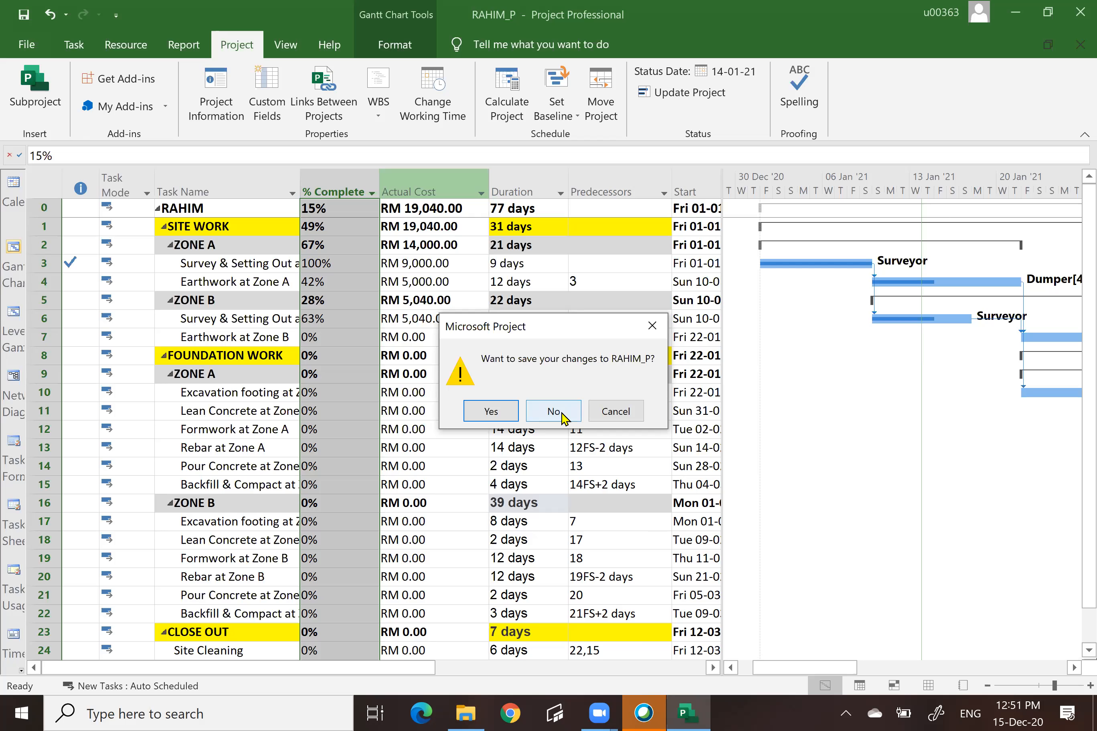
left_click(553, 411)
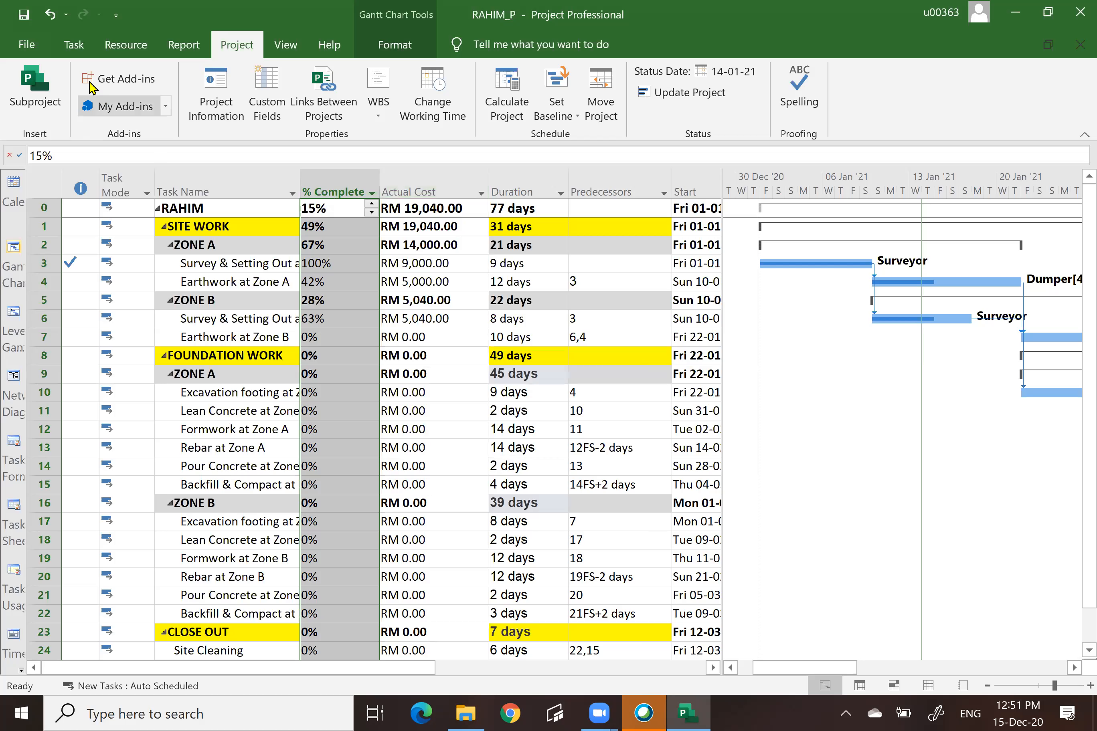
left_click(26, 48)
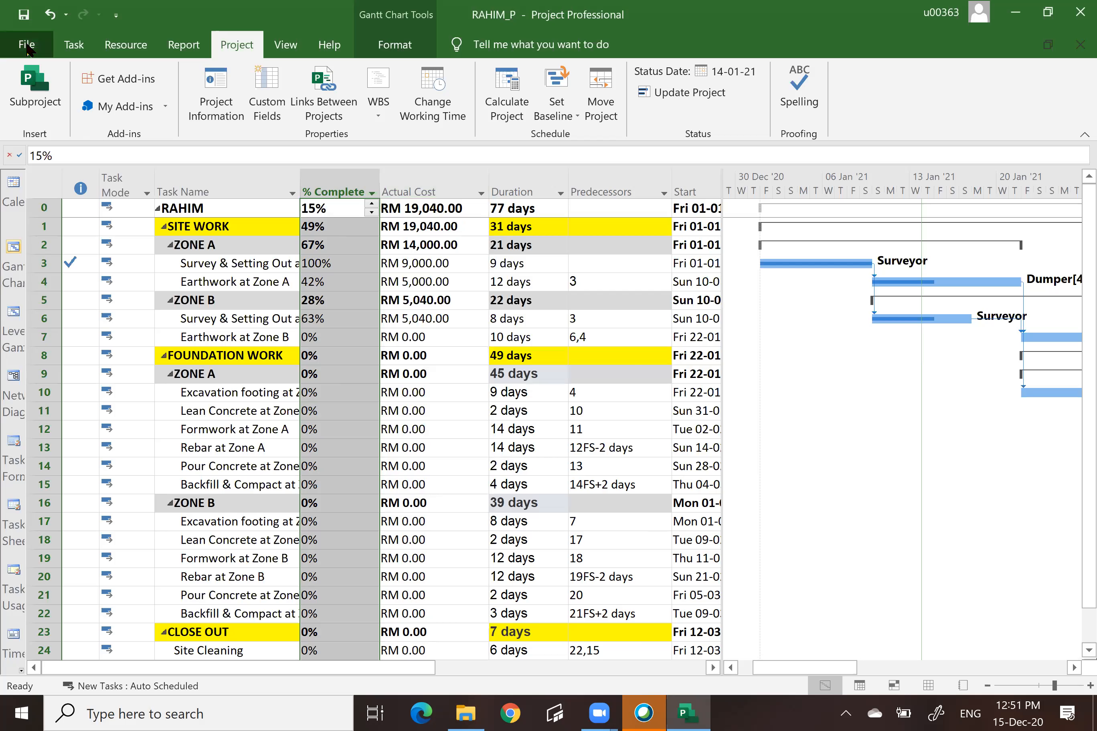
left_click(55, 289)
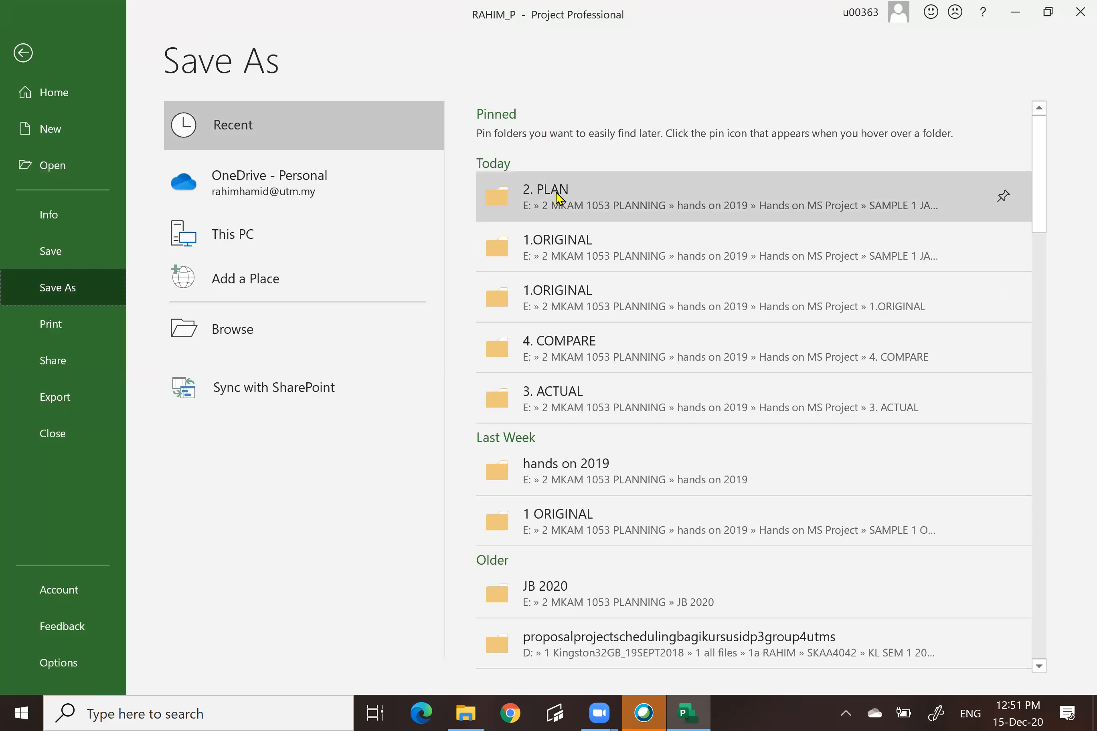
left_click(558, 197)
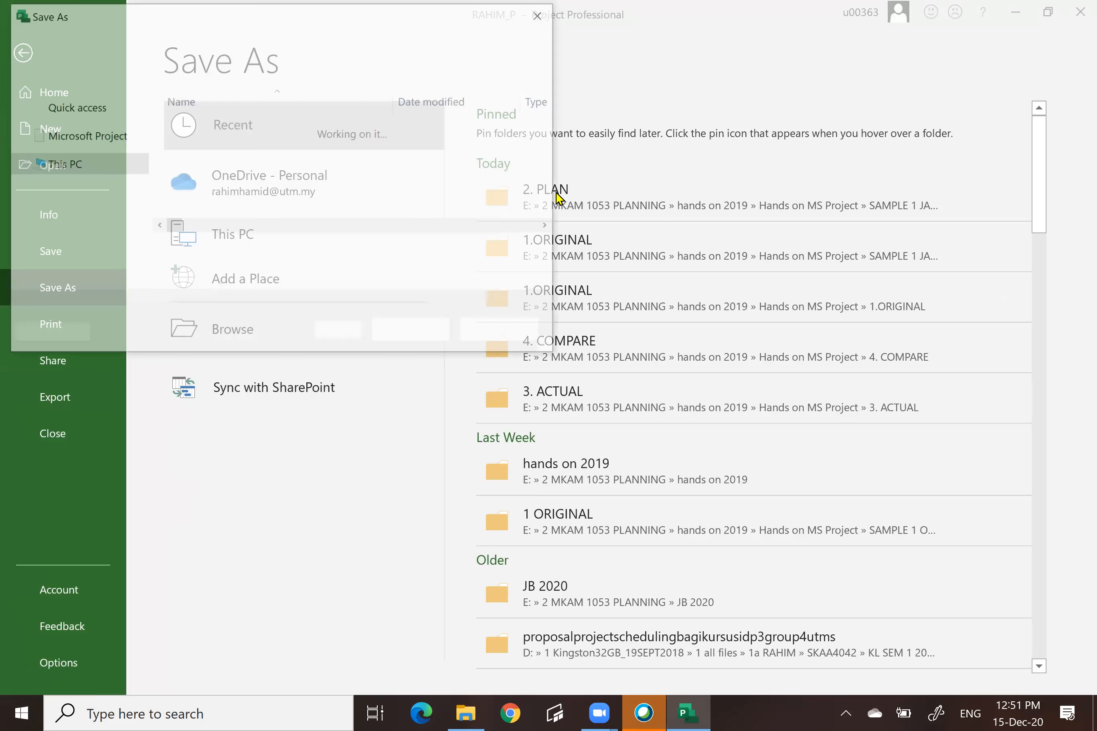
left_click(170, 253)
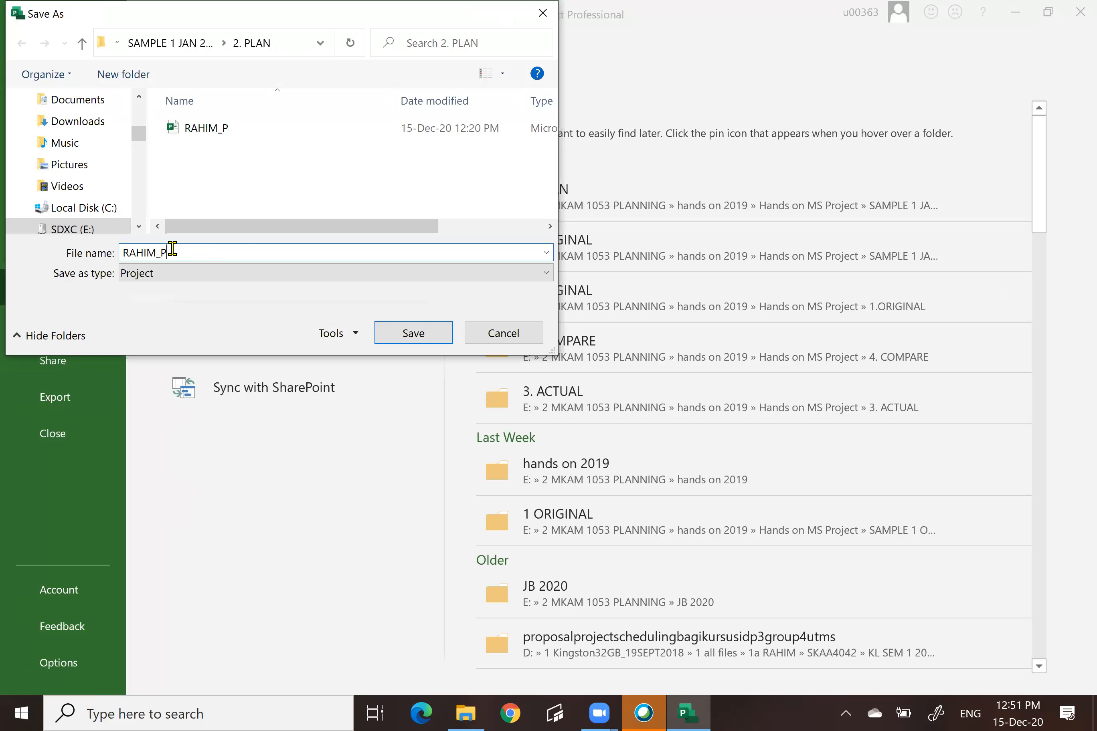
type("_14JAN2021")
left_click(413, 333)
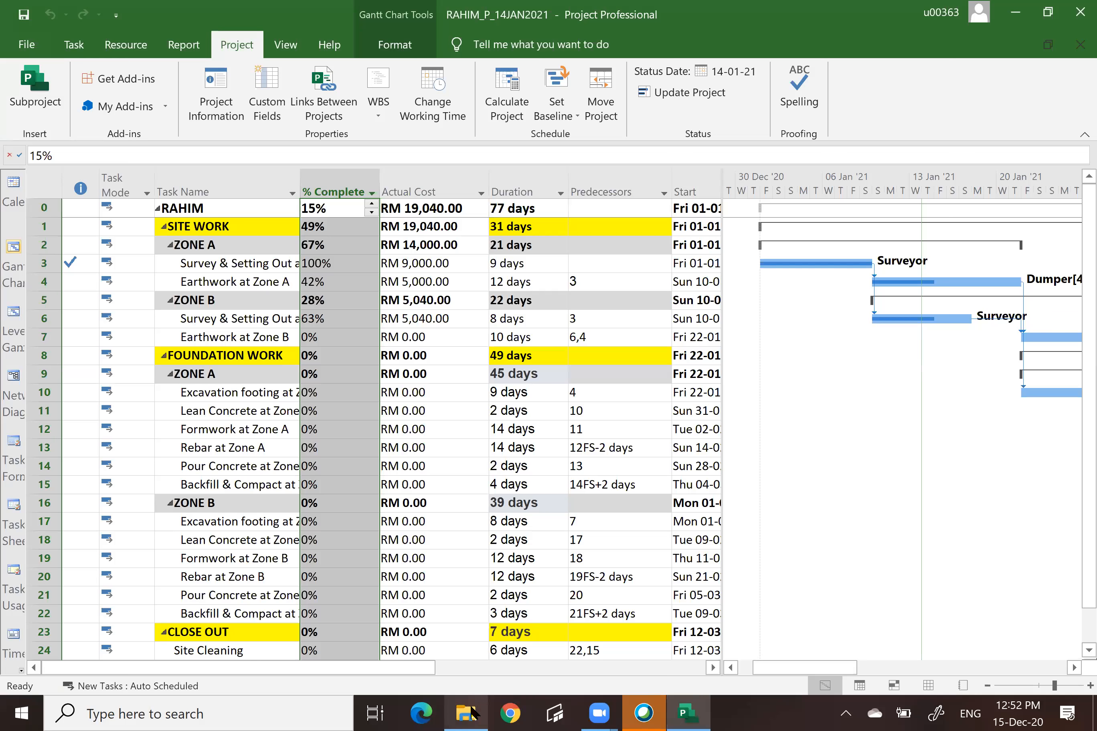
Switch to File Explorer, view the S-CURVE VALUE PDF in the SAMPLE 1 JAN 2021 folder, and close it
mouse_move(466, 713)
left_click(461, 672)
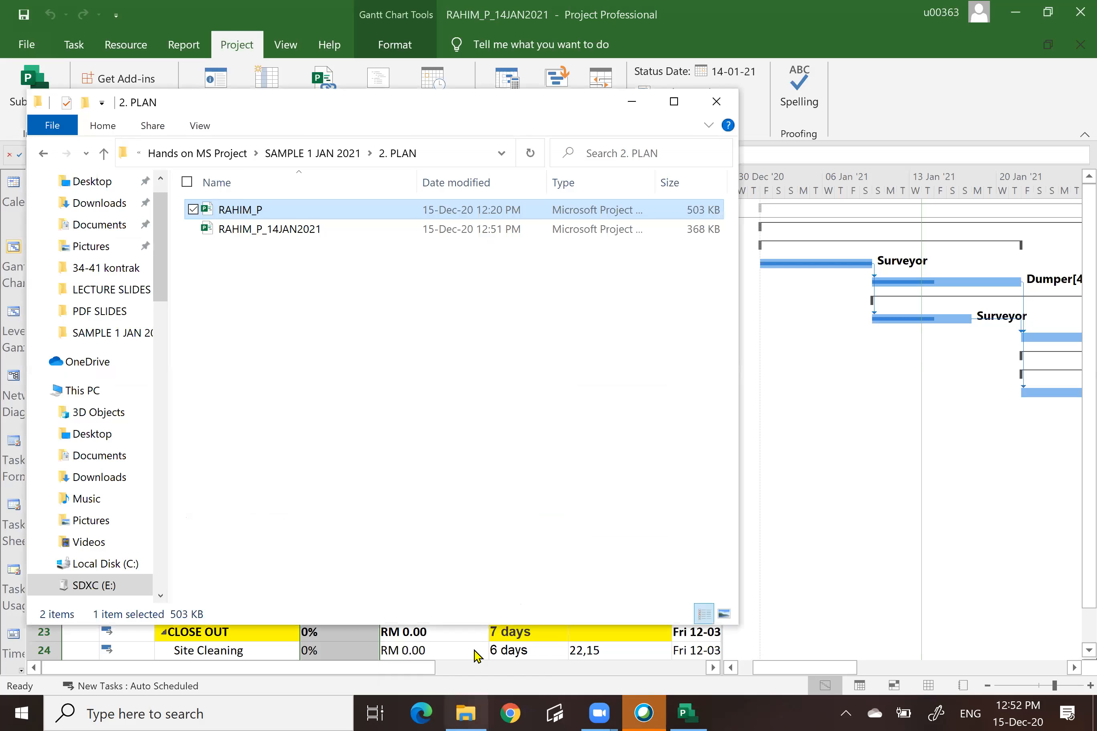
left_click(104, 153)
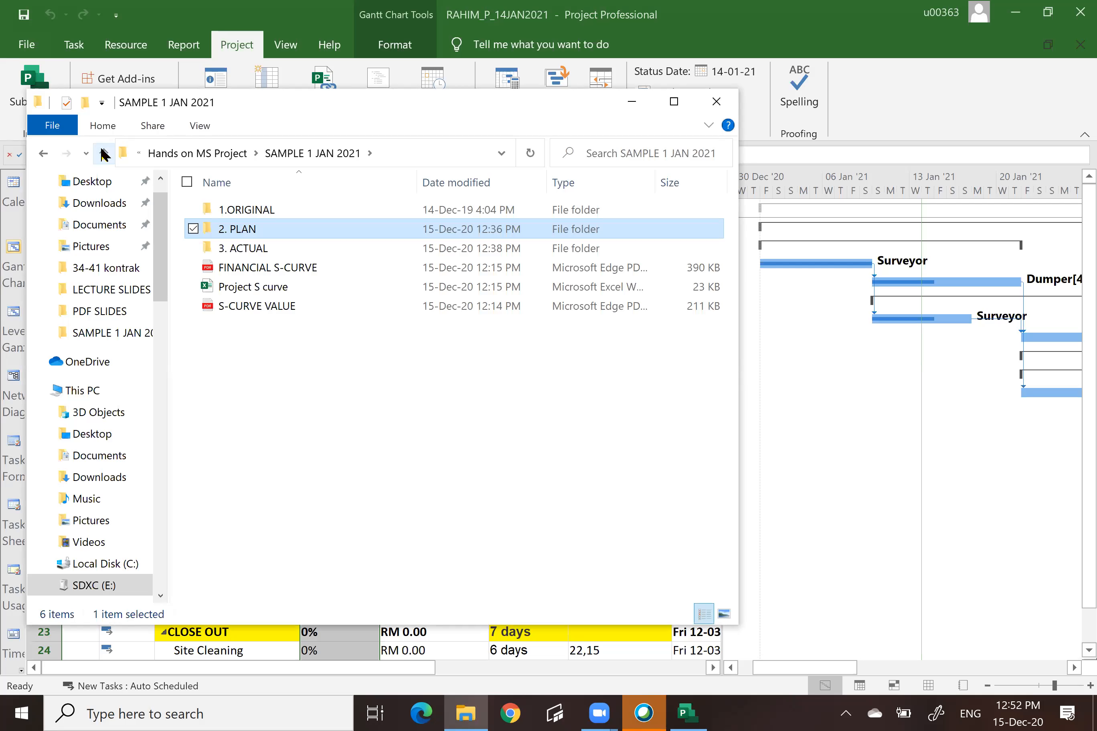
double_click(274, 307)
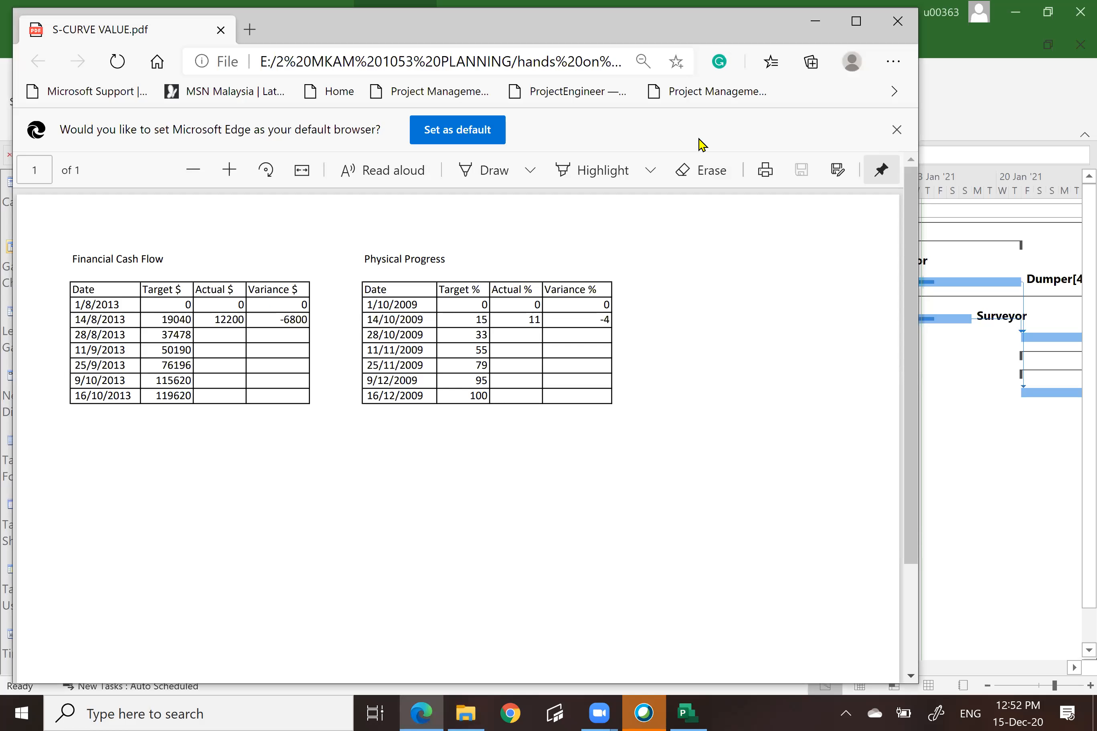
left_click(897, 22)
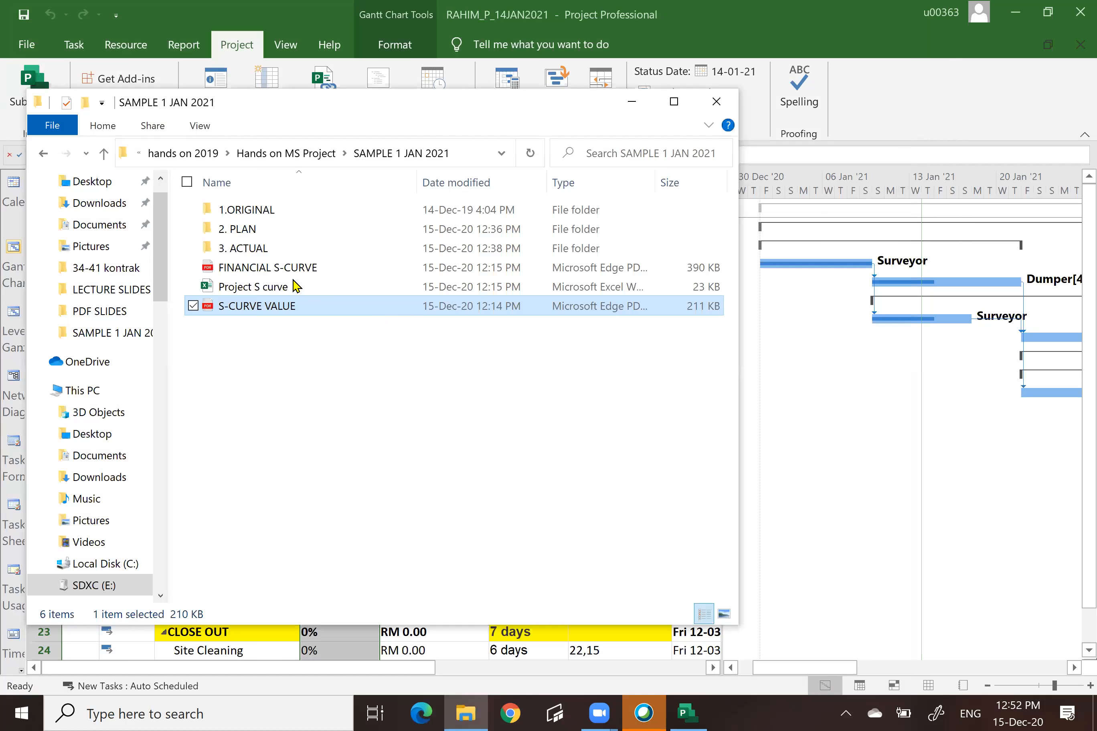
Open the FINANCIAL S-CURVE PDF in a maximized window and examine the Financial Cash Flow chart with its data table
double_click(291, 267)
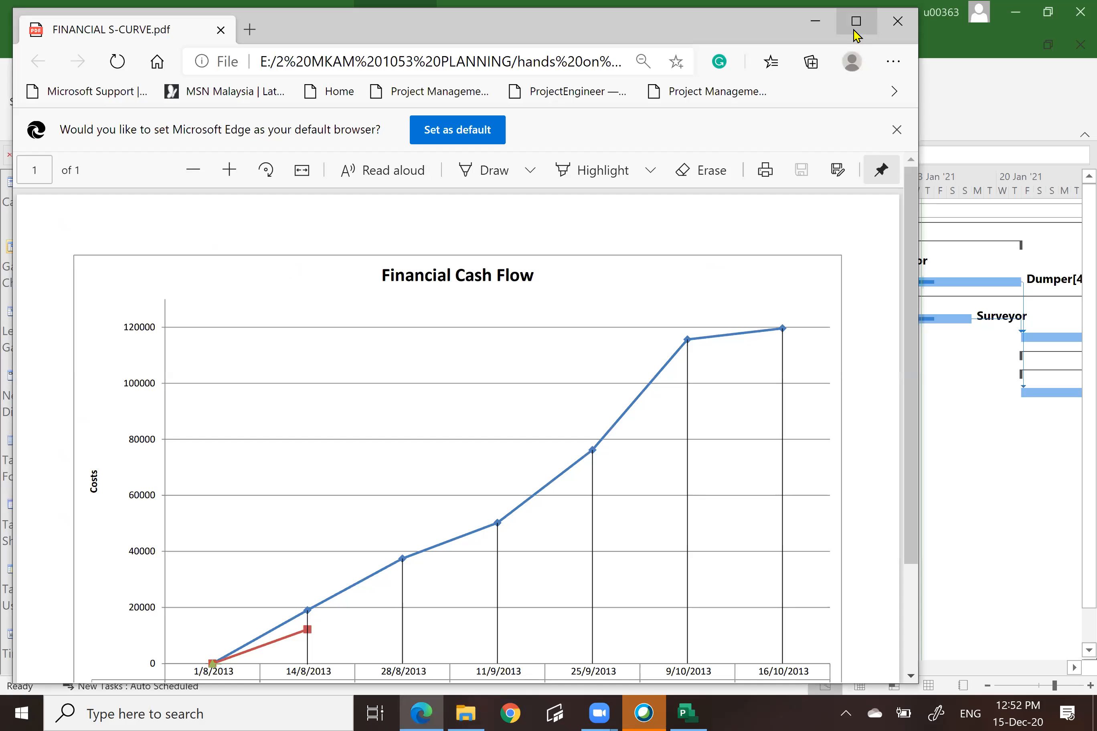
left_click(854, 27)
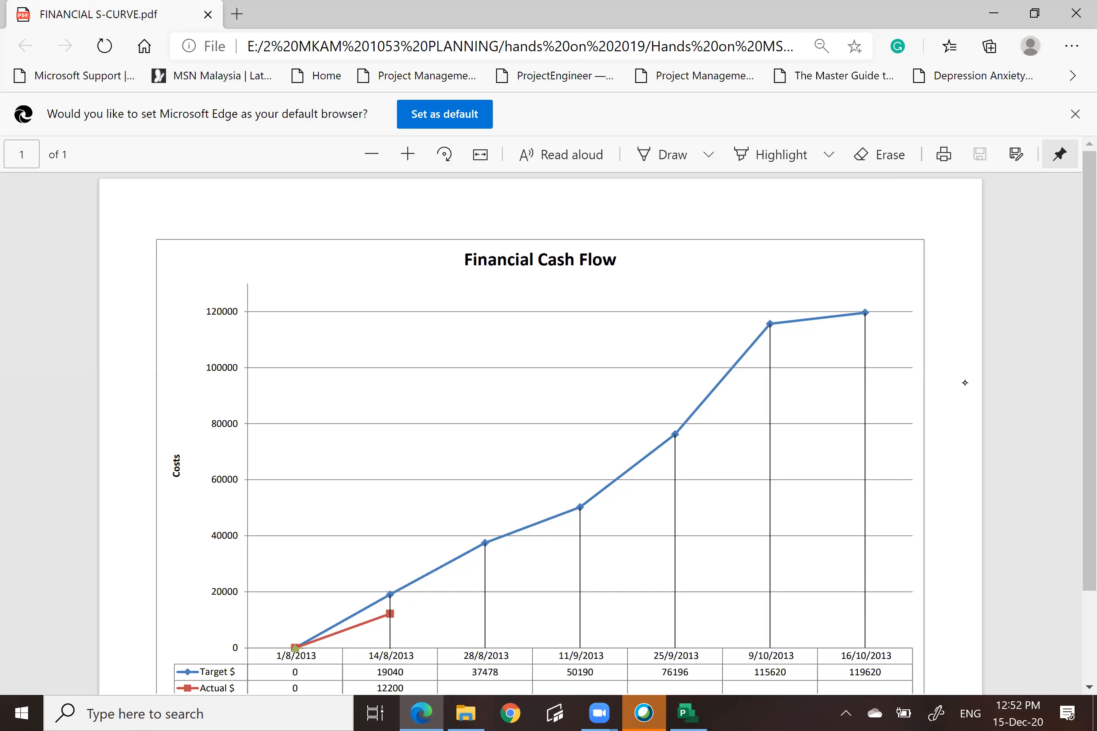
scroll(965, 382, "down", 2)
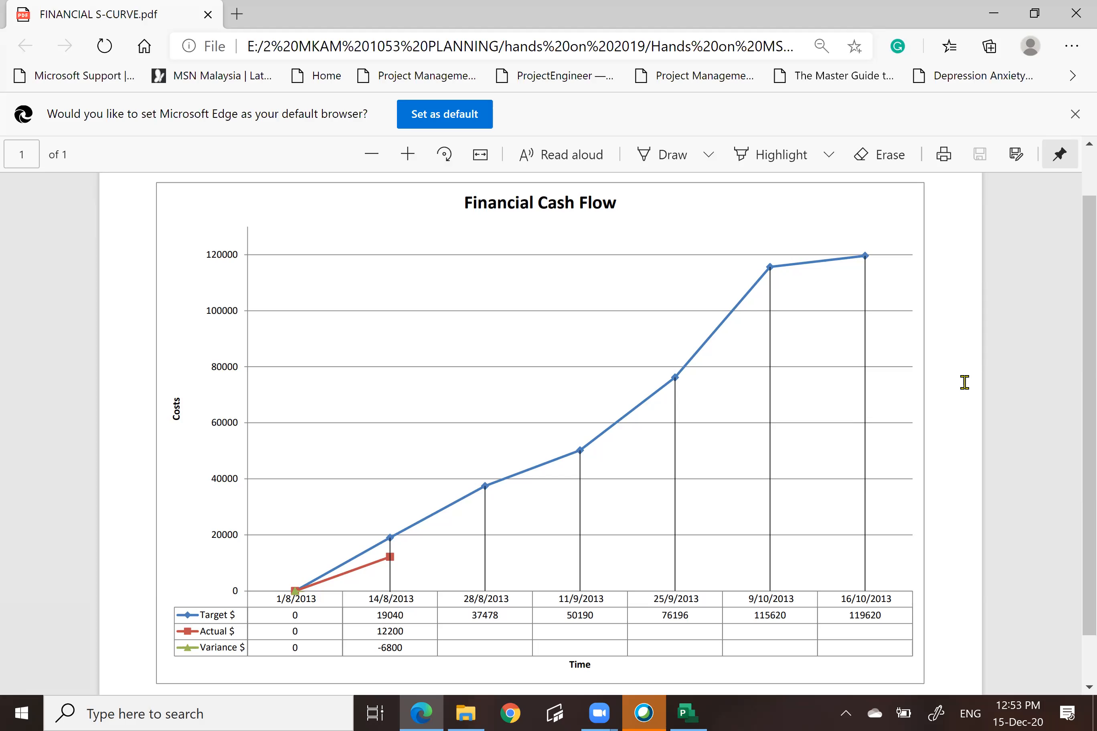
scroll(964, 382, "down", 1)
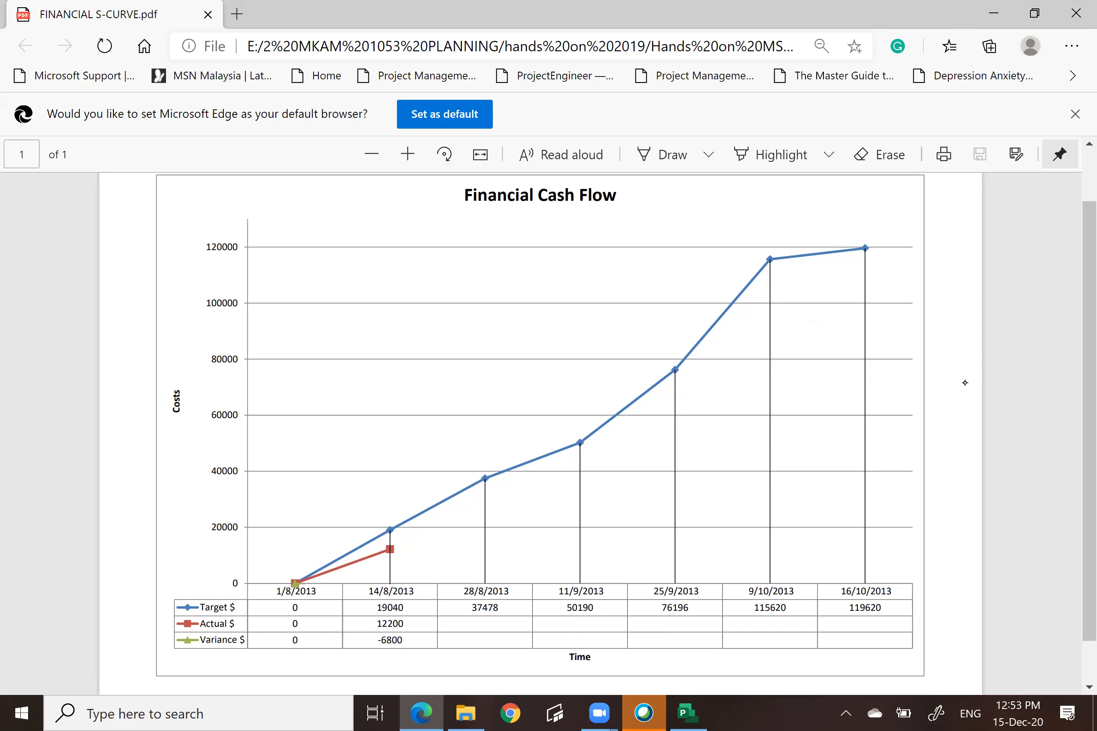
Activate the PDF viewer's Draw pen and set its ink colour to red
key("alt+d")
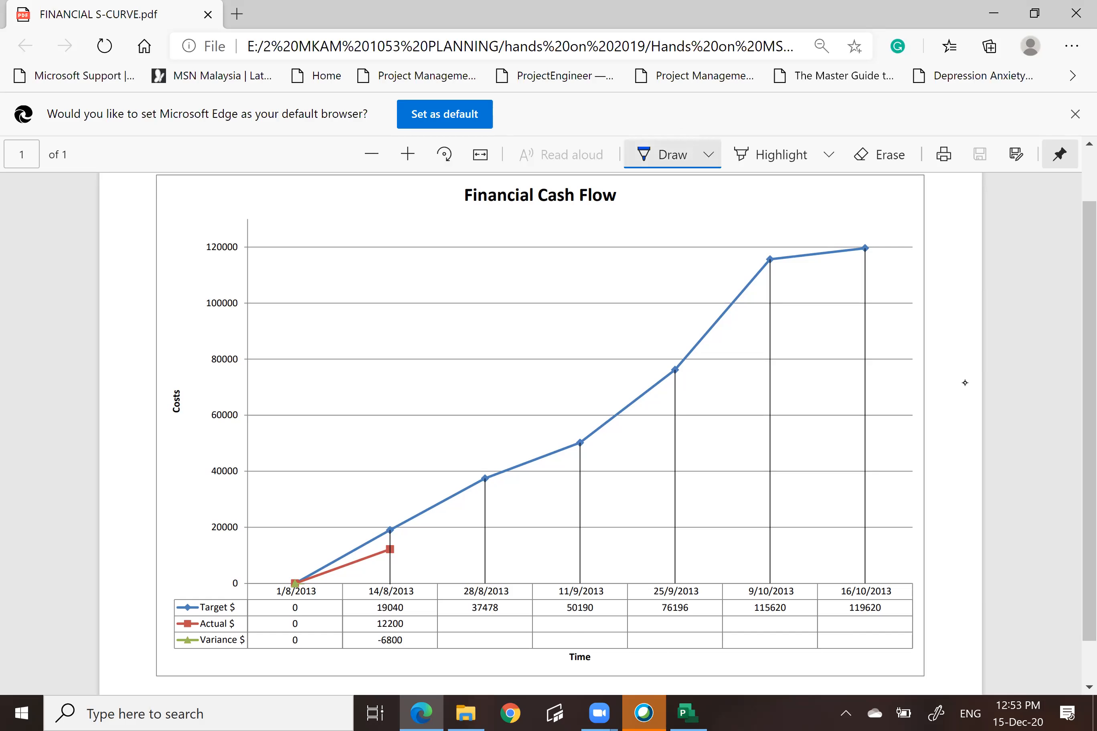
key("alt+d")
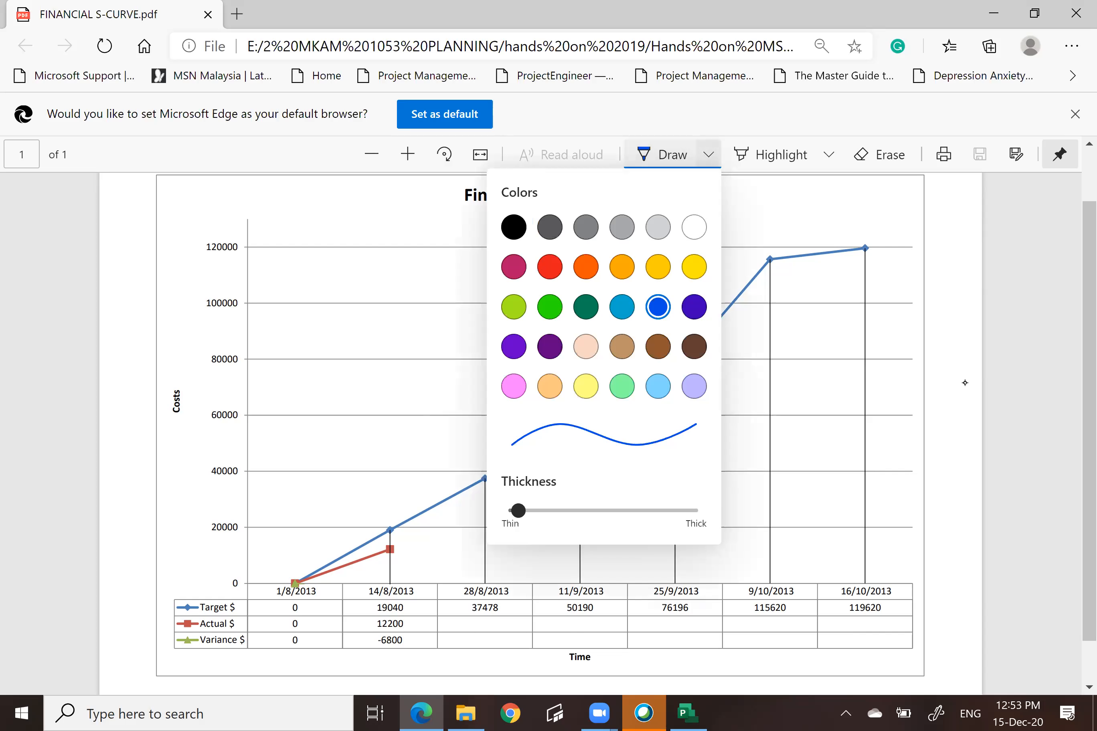
key("Up")
key("Left")
key("Left")
key("Left")
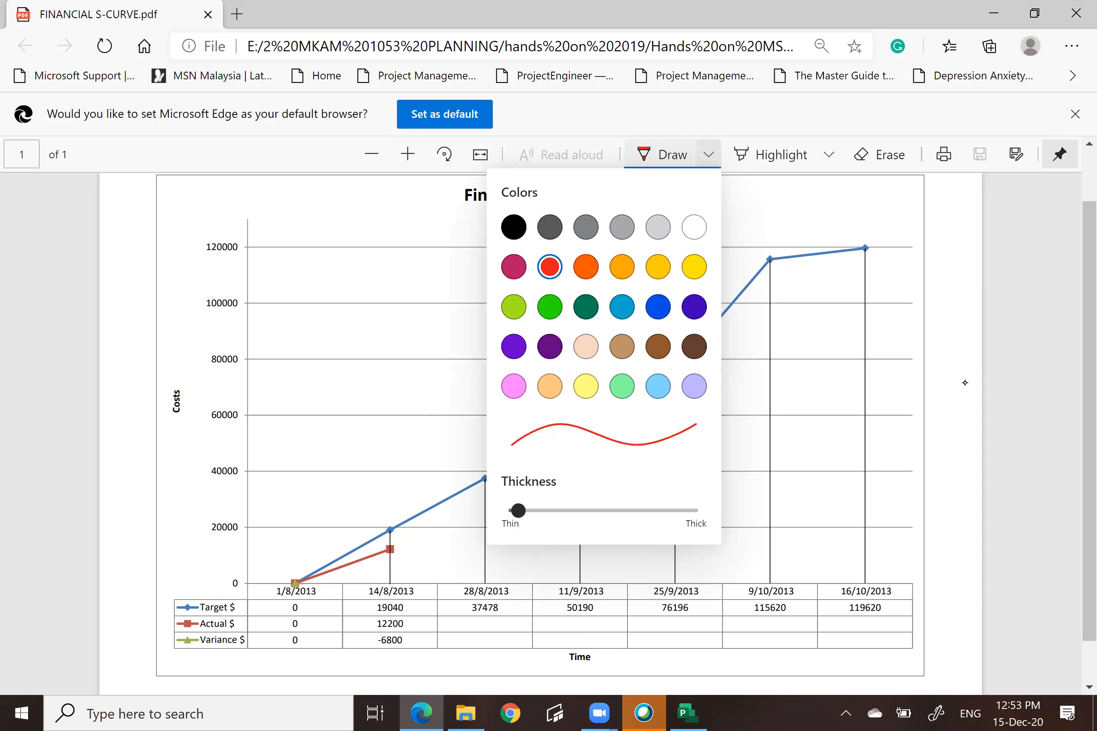
key("Escape")
Circle the 14/8/2013 date, its 19040 target value, and the target line's points from 14/8/2013 to 9/10/2013
left_click_drag(389, 577, 395, 569)
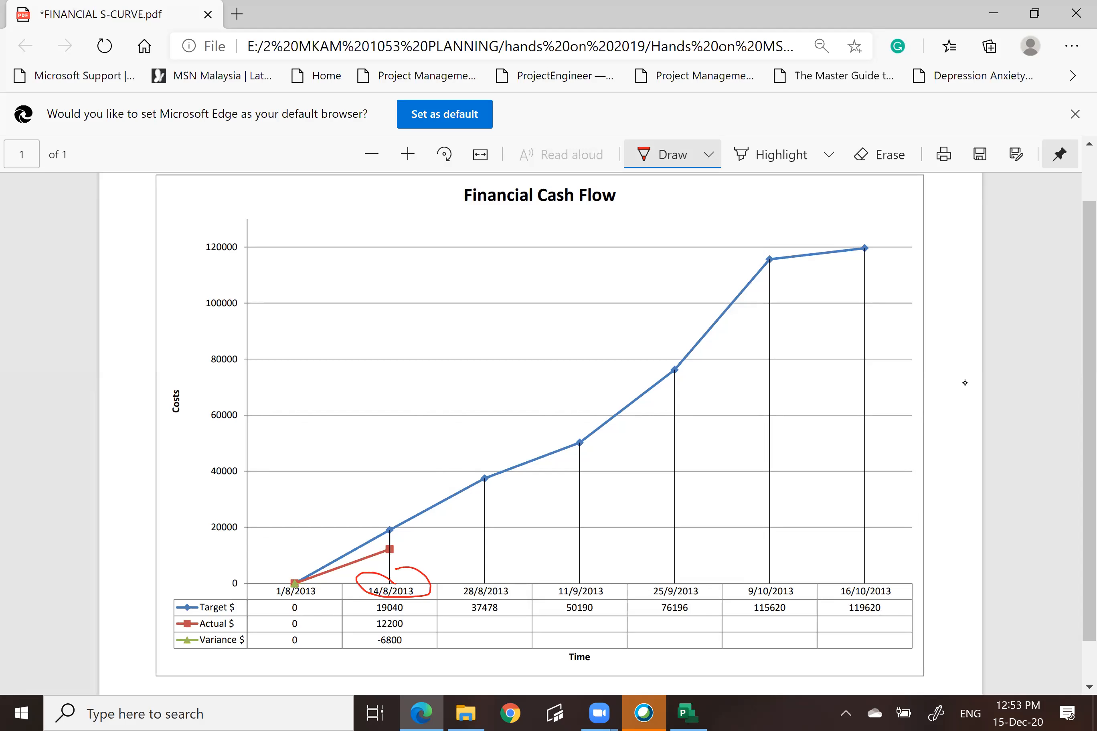
mouse_move(403, 595)
left_mouse_down()
mouse_move(370, 605)
mouse_move(423, 614)
mouse_move(397, 592)
left_mouse_up()
mouse_move(392, 515)
left_mouse_down()
mouse_move(384, 532)
mouse_move(396, 517)
left_mouse_up()
mouse_move(491, 467)
left_mouse_down()
mouse_move(500, 483)
mouse_move(487, 464)
left_mouse_up()
mouse_move(577, 433)
left_mouse_down()
mouse_move(586, 438)
mouse_move(580, 431)
left_mouse_up()
left_click_drag(676, 359, 678, 363)
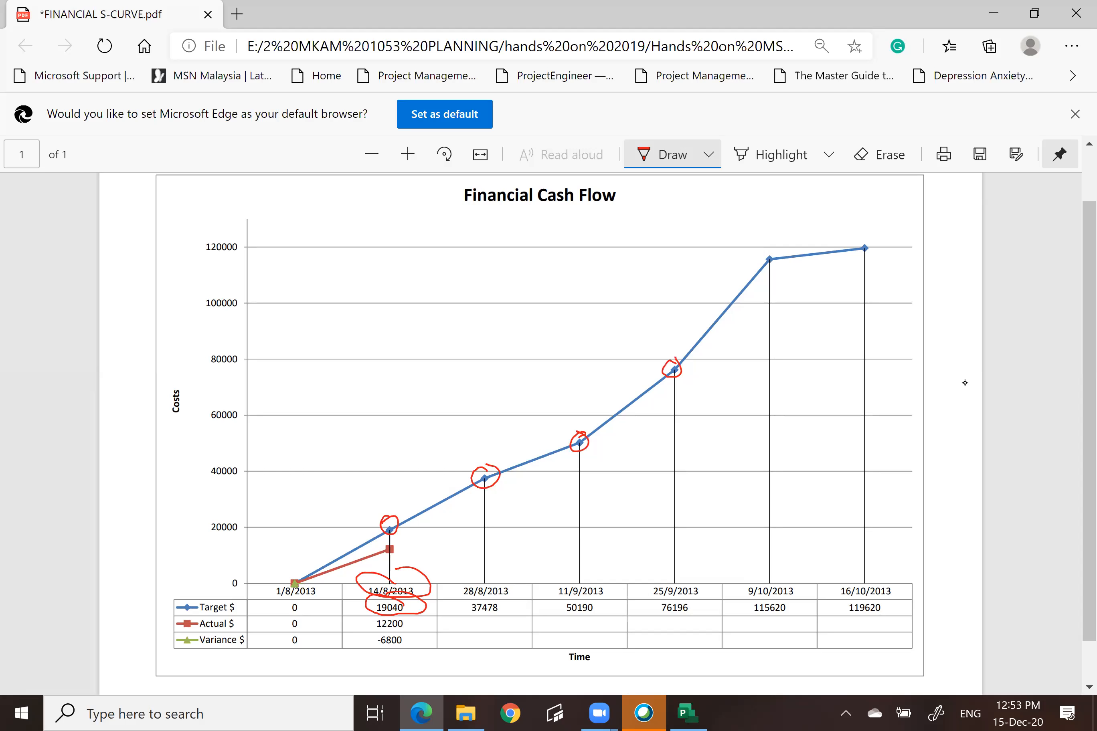
left_click_drag(772, 258, 770, 251)
Circle the target line's last point, and handwrite PLAN beside the target line and ACTUAL beside the actual line
mouse_move(868, 233)
left_mouse_down()
mouse_move(852, 250)
mouse_move(863, 233)
mouse_move(903, 265)
mouse_move(896, 246)
mouse_move(932, 255)
left_mouse_up()
left_click_drag(933, 255, 951, 243)
mouse_move(955, 235)
left_mouse_down()
mouse_move(956, 255)
mouse_move(976, 218)
left_mouse_up()
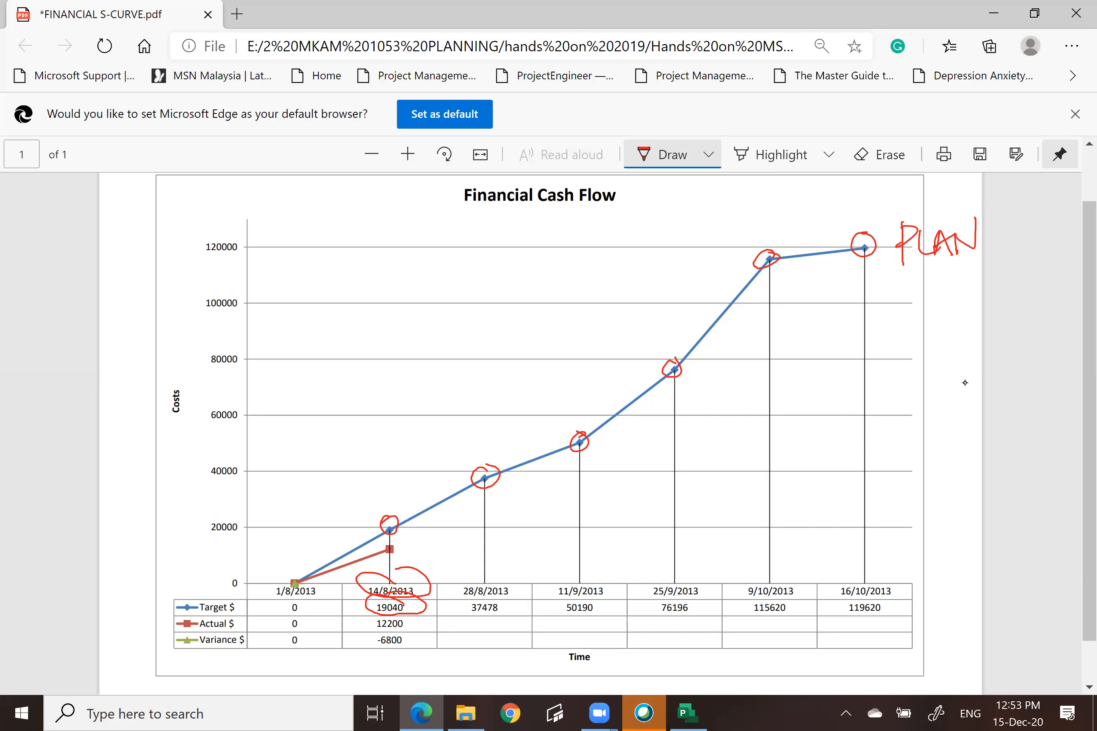
mouse_move(410, 551)
left_mouse_down()
mouse_move(449, 548)
mouse_move(467, 529)
left_mouse_up()
mouse_move(454, 532)
left_mouse_down()
mouse_move(453, 550)
mouse_move(478, 527)
left_mouse_up()
left_click_drag(472, 543, 511, 524)
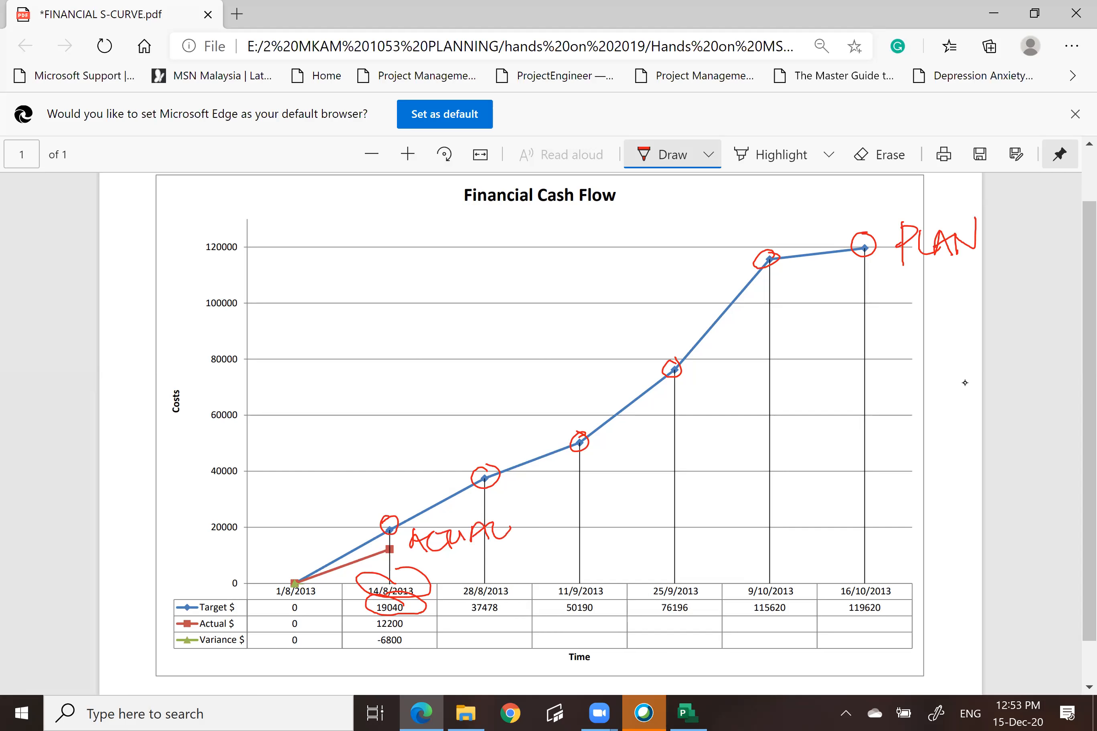
Handwrite "(Folder 2)" below the PLAN label and strike out the cramped first attempt at the page edge
mouse_move(905, 272)
left_mouse_down()
mouse_move(896, 305)
mouse_move(918, 308)
left_mouse_up()
left_click_drag(908, 278, 930, 274)
left_click_drag(905, 292, 926, 298)
mouse_move(939, 284)
left_mouse_down()
mouse_move(956, 300)
mouse_move(977, 299)
left_mouse_up()
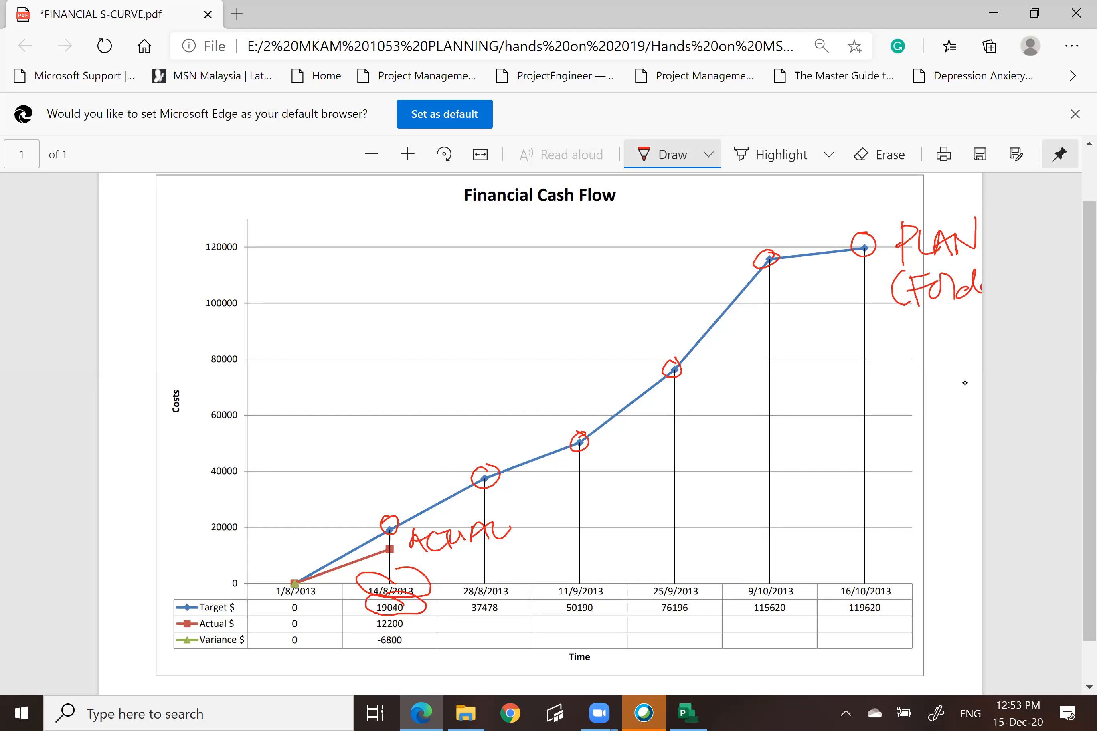
mouse_move(840, 304)
left_mouse_down()
mouse_move(836, 336)
mouse_move(857, 303)
left_mouse_up()
left_click_drag(837, 321, 852, 317)
mouse_move(861, 312)
left_mouse_down()
mouse_move(858, 329)
mouse_move(871, 325)
left_mouse_up()
mouse_move(883, 319)
left_mouse_down()
mouse_move(873, 333)
mouse_move(887, 333)
left_mouse_up()
mouse_move(894, 324)
left_mouse_down()
mouse_move(927, 319)
mouse_move(963, 337)
left_mouse_up()
mouse_move(827, 302)
left_mouse_down()
mouse_move(820, 328)
mouse_move(849, 342)
left_mouse_up()
left_click_drag(902, 284, 981, 289)
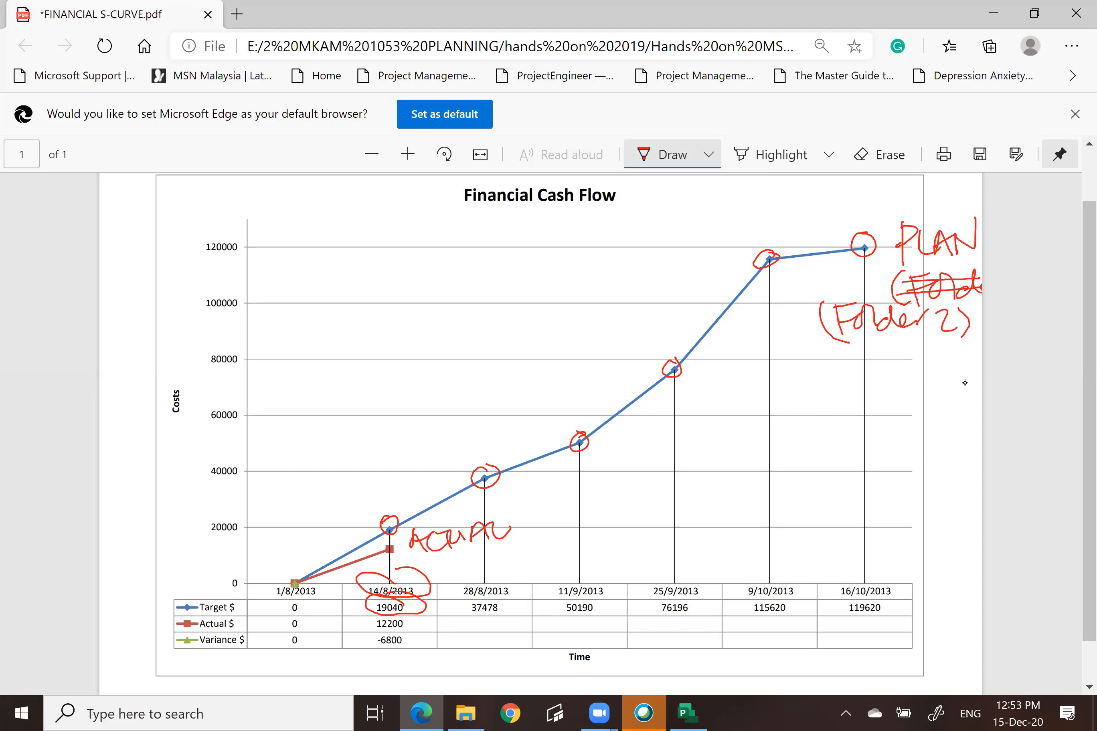
Draw a tick above the 14/8/2013 target point, a small circle above the chart's start point, and underline the Financial Cash Flow title
left_click_drag(372, 492, 394, 465)
left_click_drag(284, 551, 295, 558)
left_click_drag(459, 209, 599, 219)
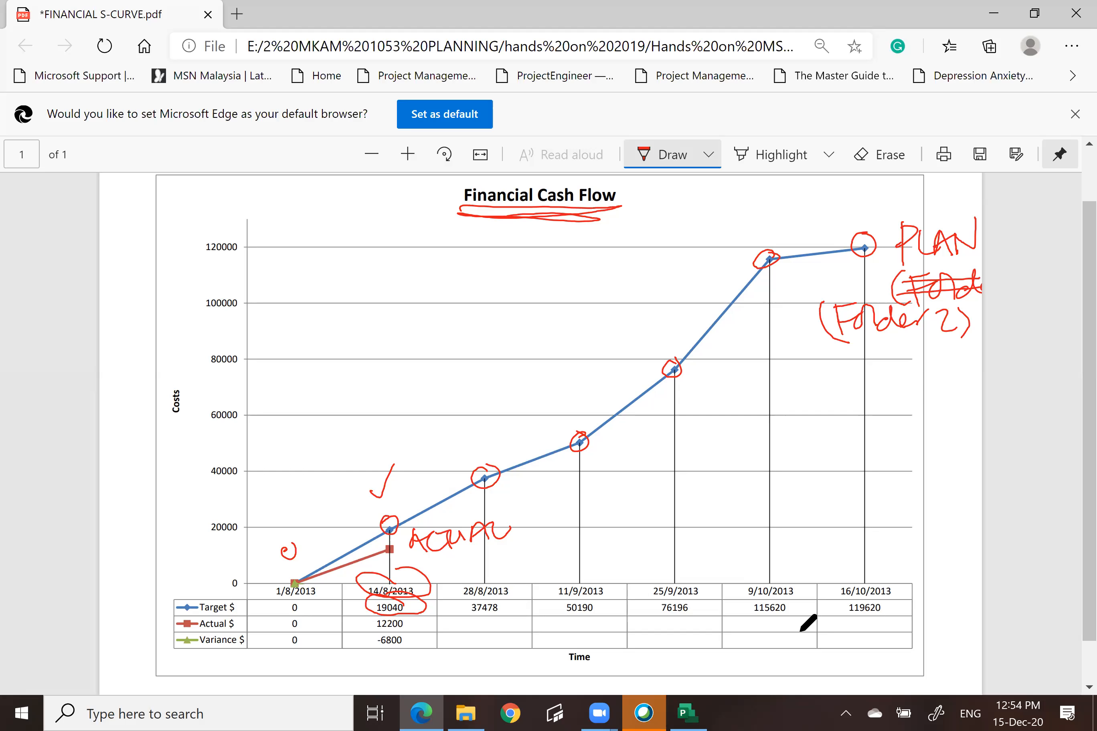
Switch back to the schedule in Project Professional and set both its current date and status date to Thu 28-01-2021
left_click(995, 14)
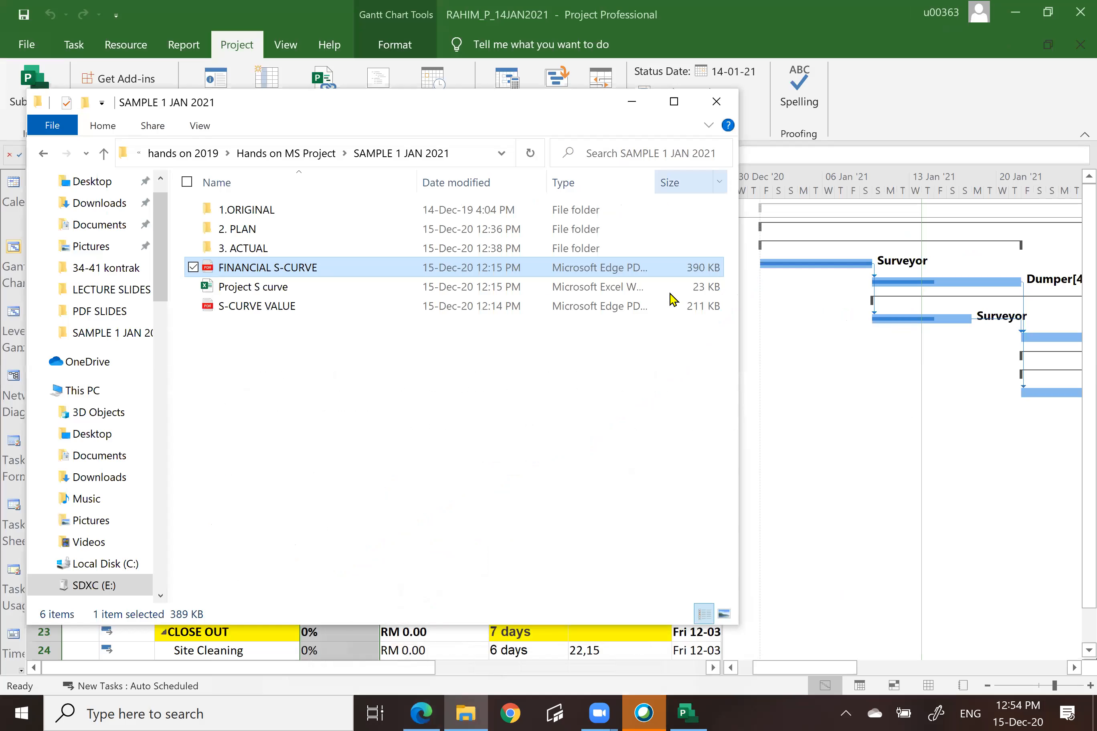
left_click(871, 441)
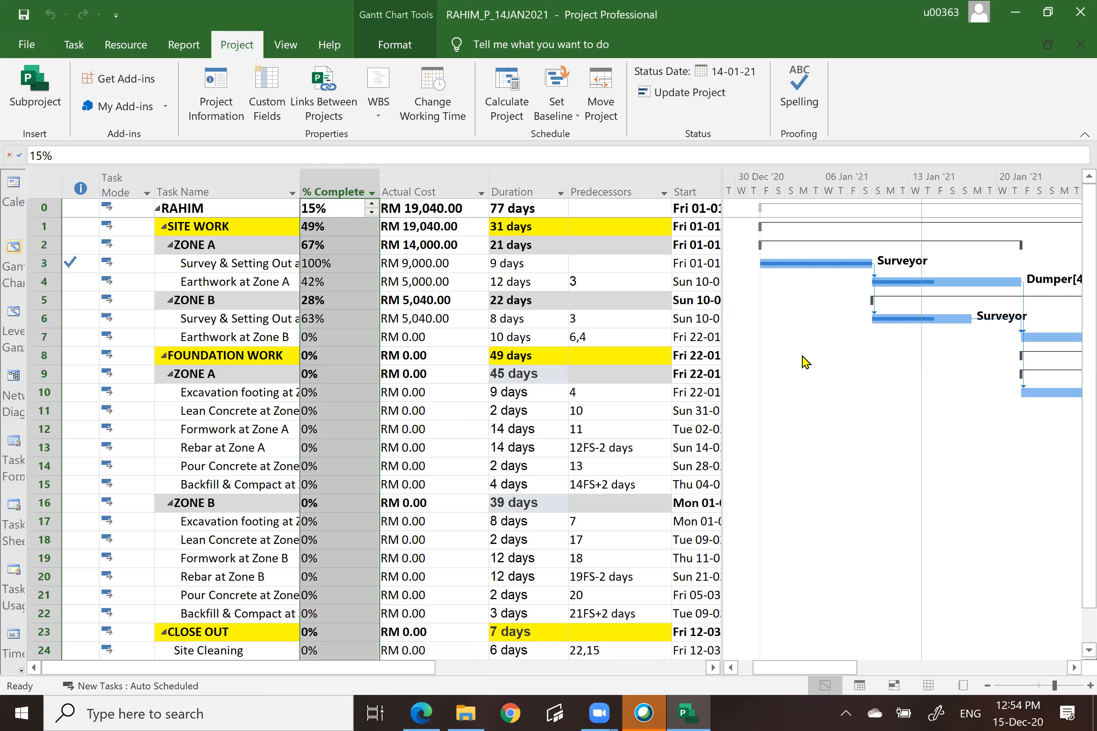
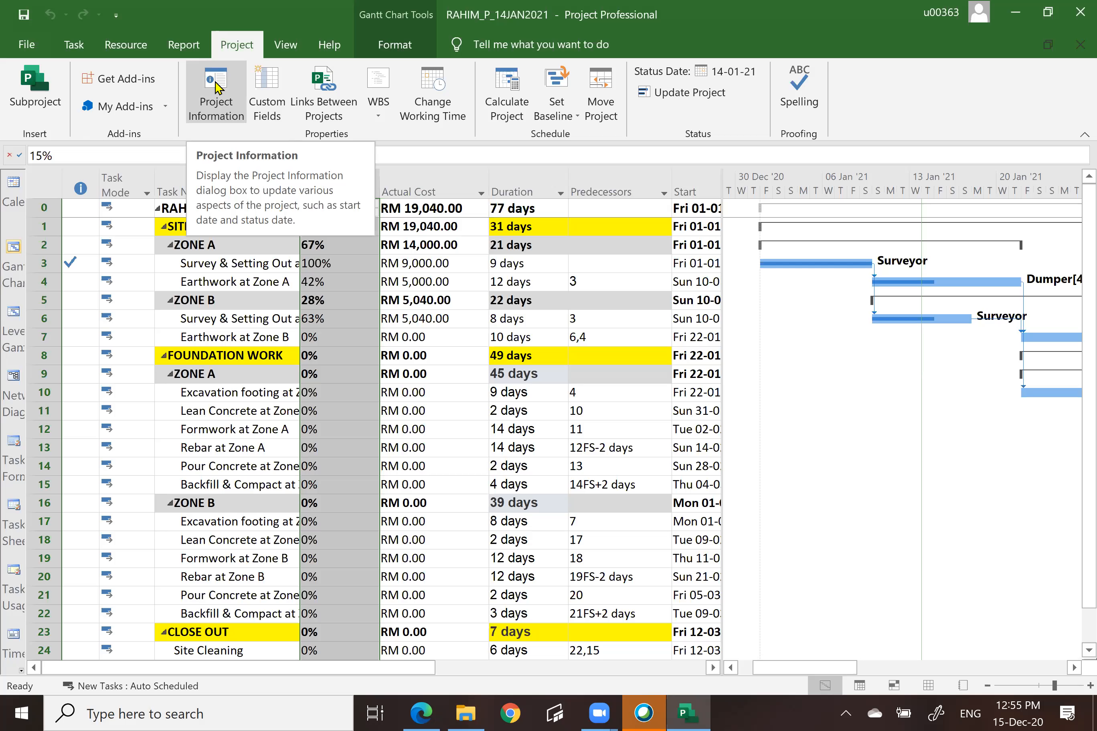
left_click(216, 87)
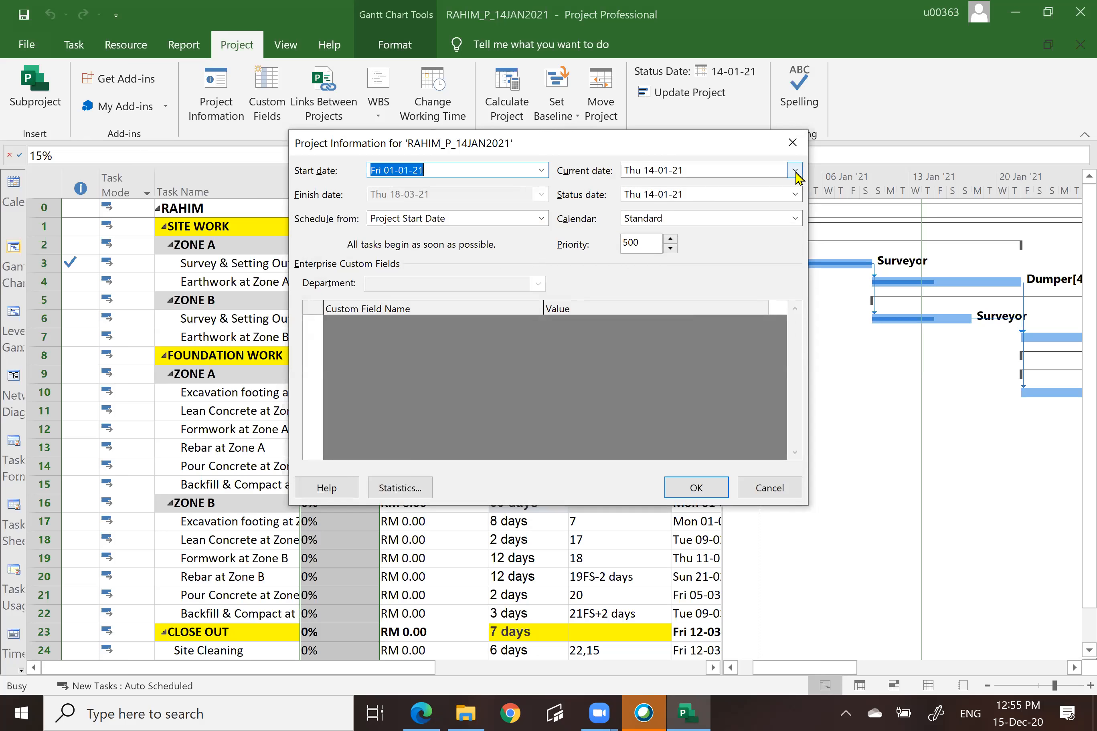
left_click(795, 171)
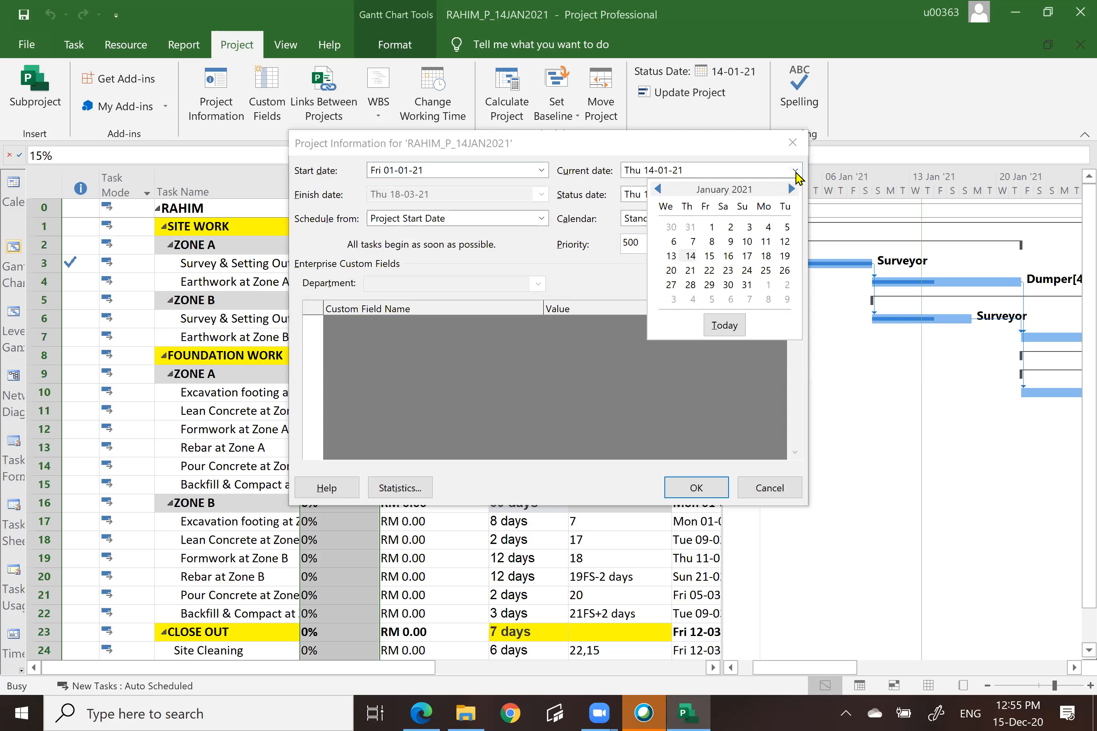
left_click(690, 285)
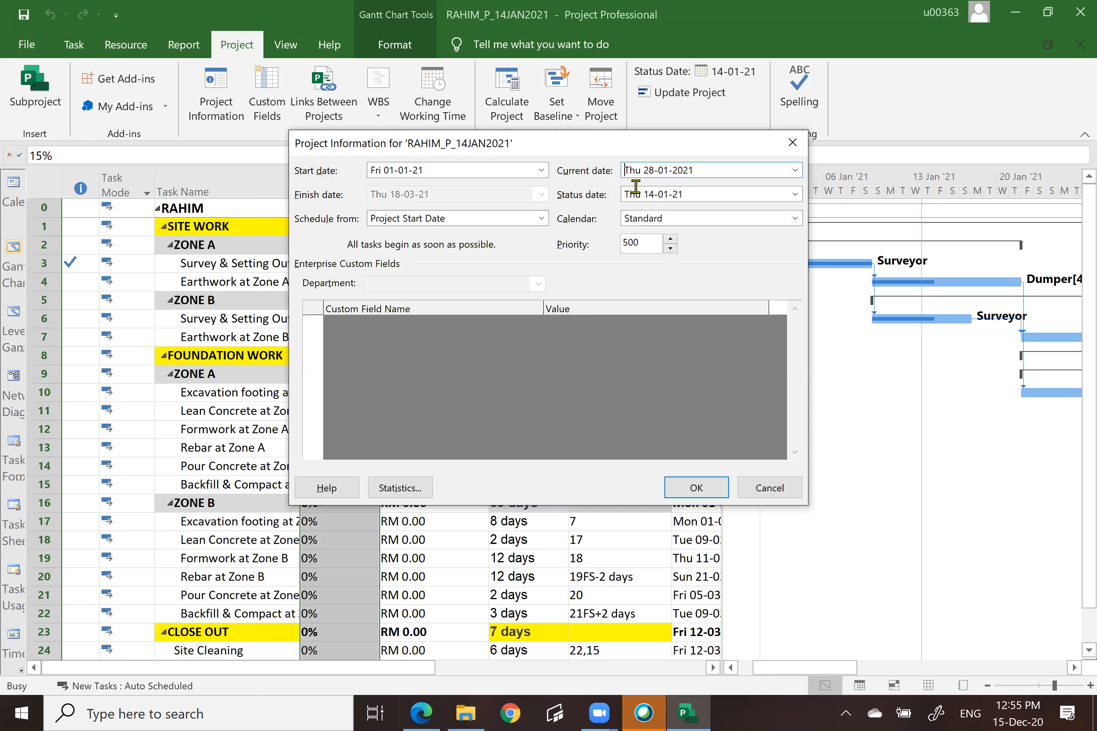
left_click(795, 194)
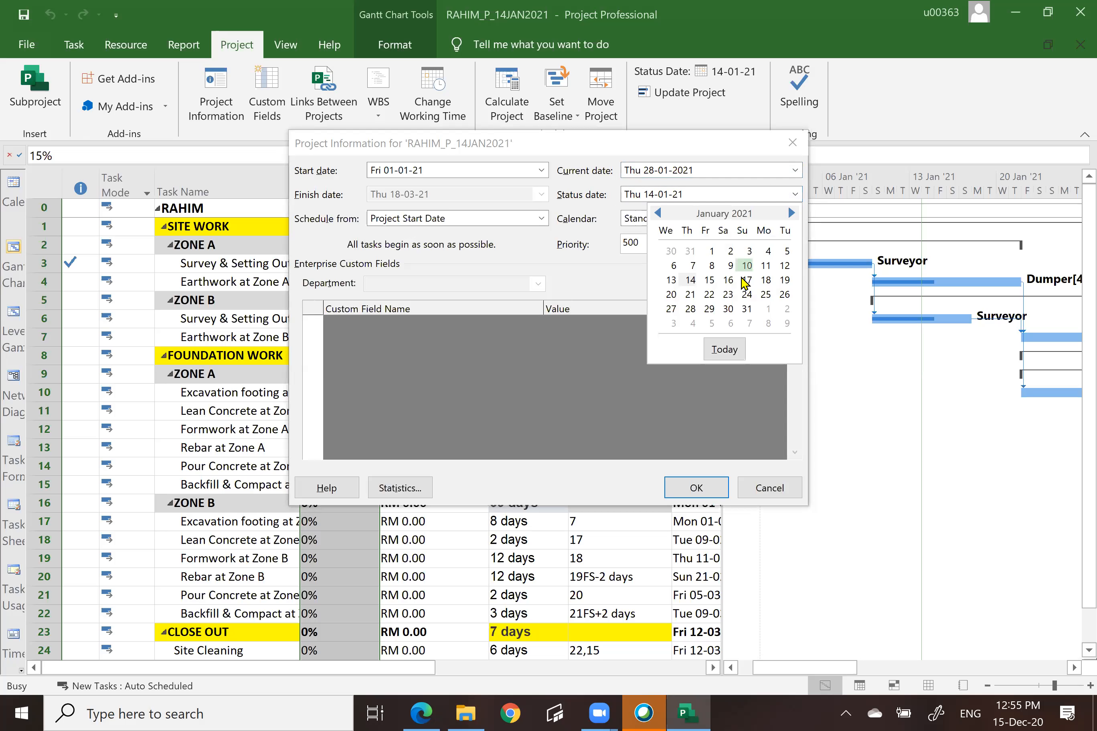
left_click(690, 309)
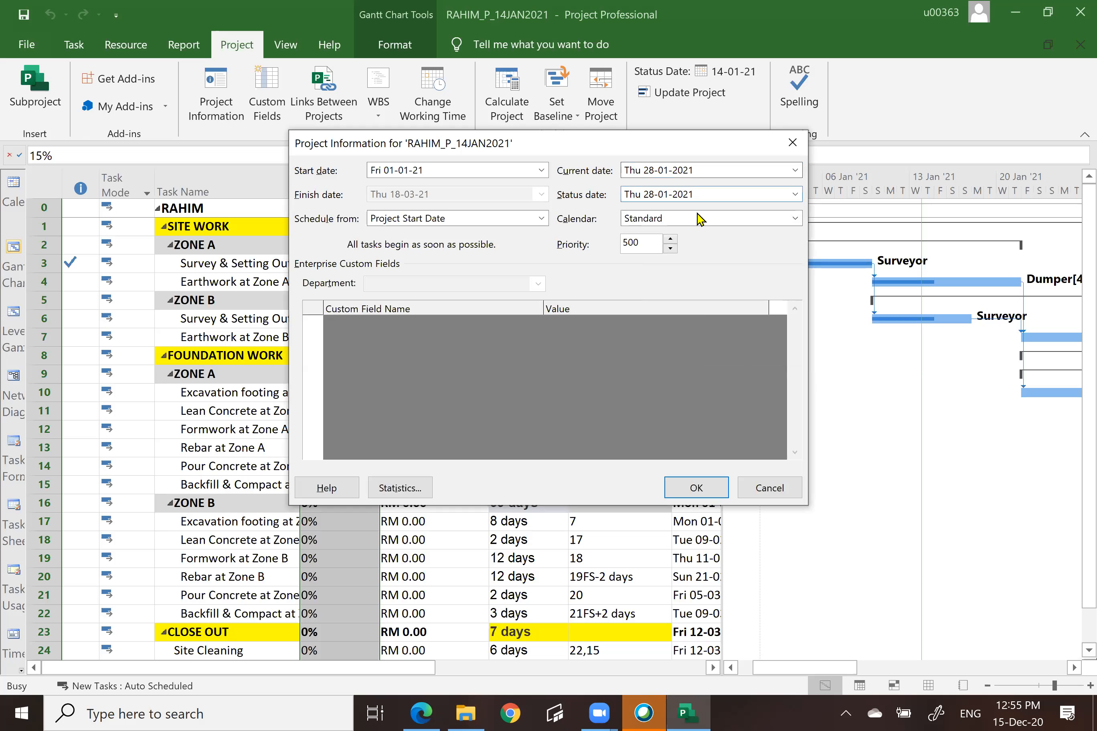
left_click(698, 487)
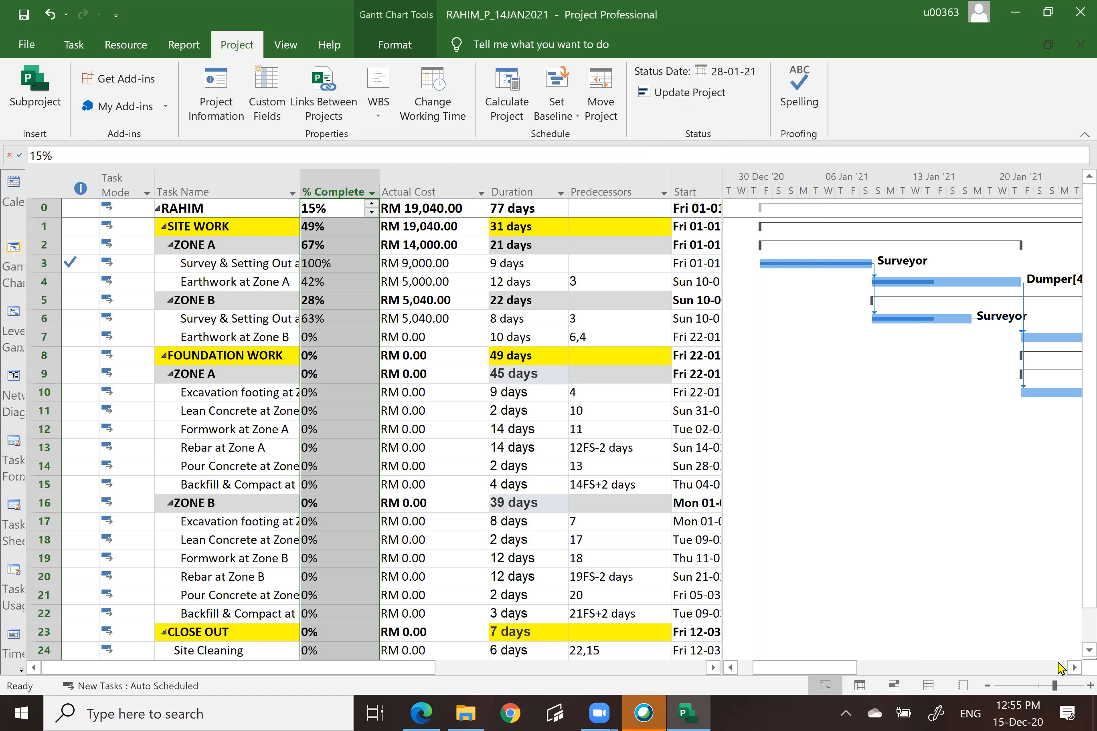
Widen the Gantt chart area and update the entire project's work as complete through 28-01-21, using the 0% - 100% complete option
left_click(1073, 667)
left_click(1073, 667)
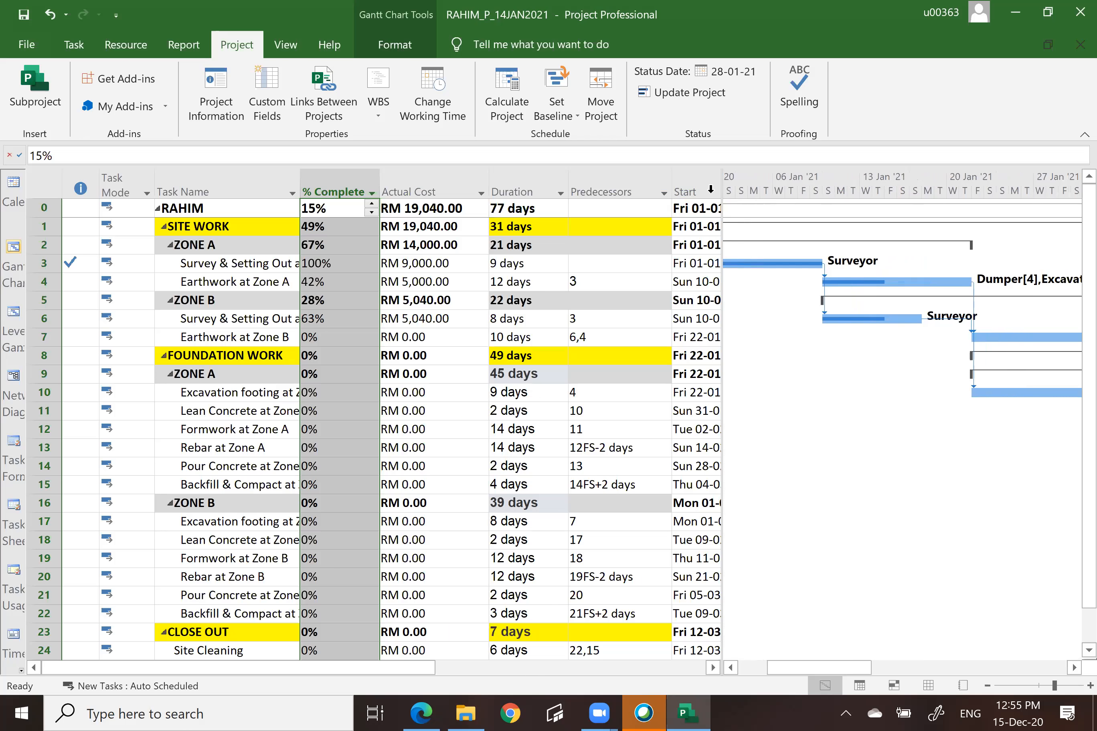
left_click_drag(721, 184, 499, 200)
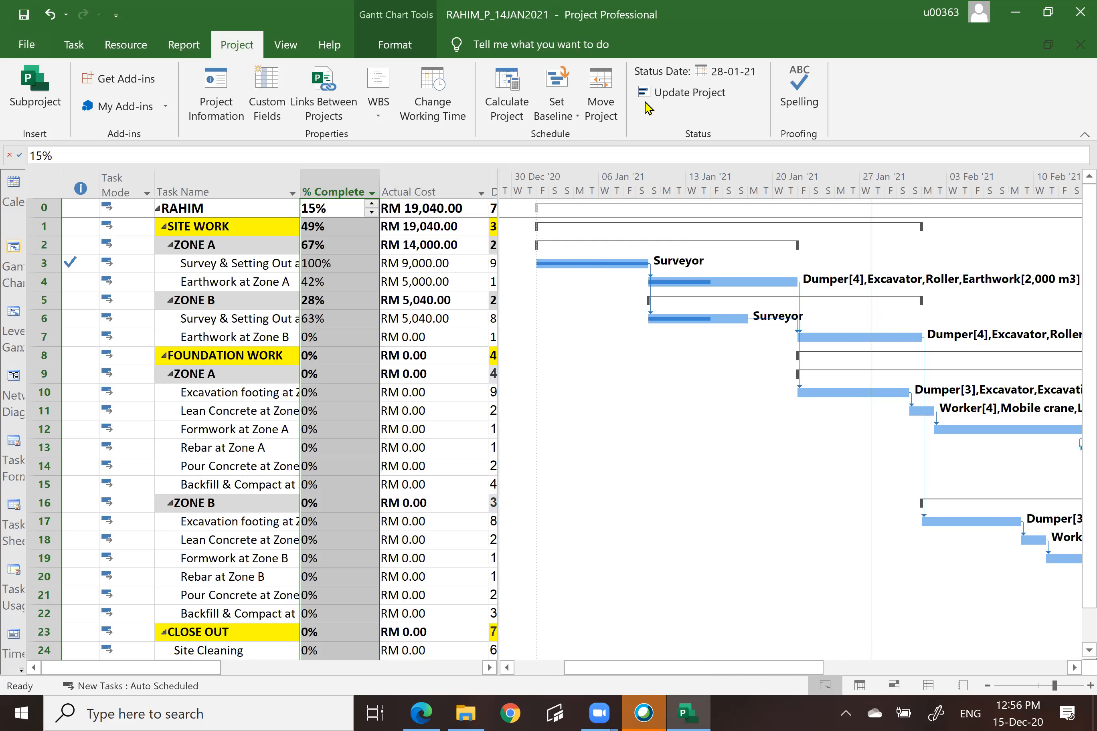
left_click(688, 93)
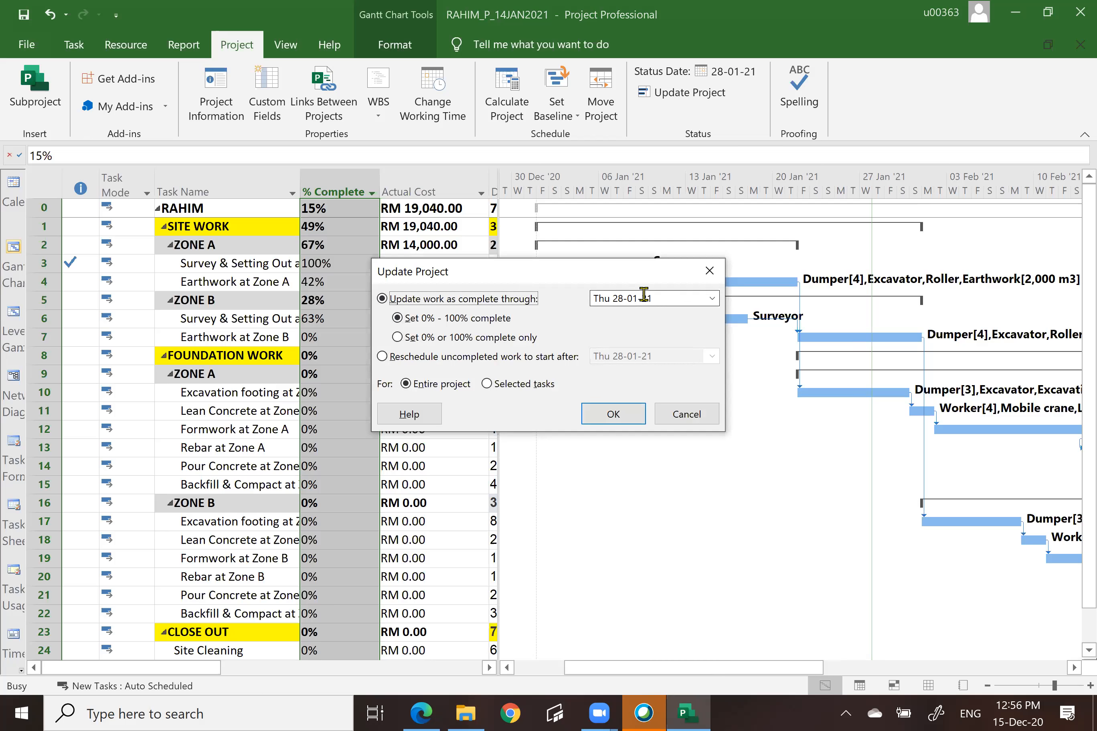
left_click(614, 415)
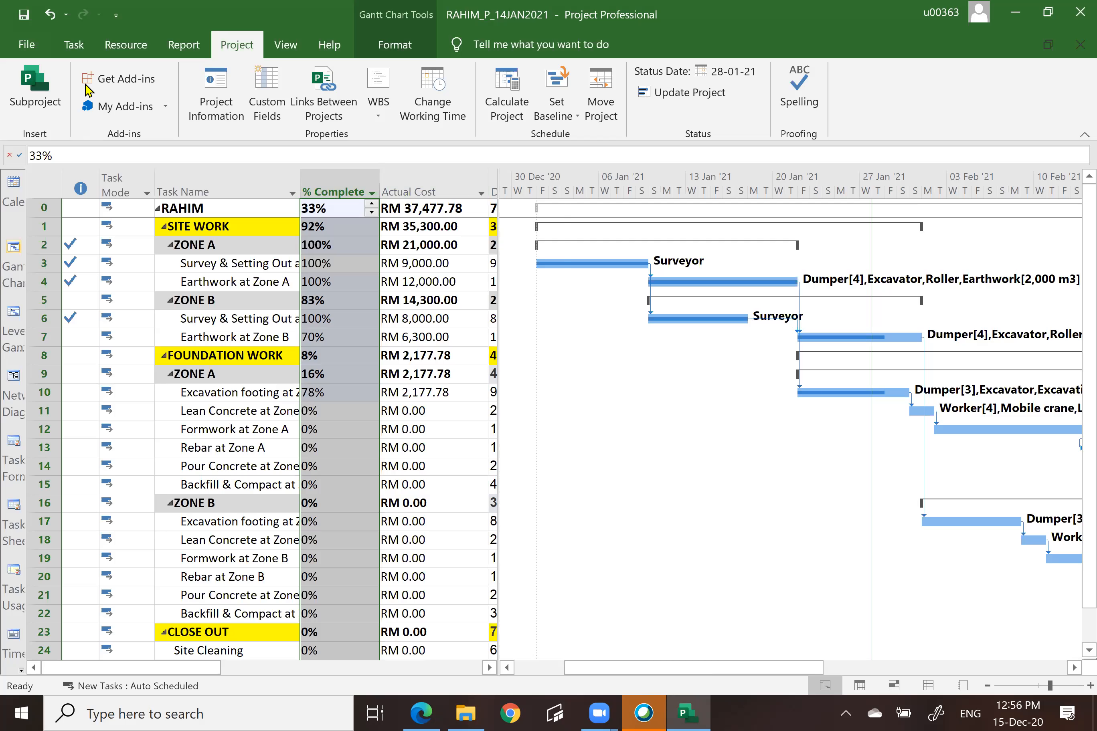
Open the project's file management page
left_click(28, 45)
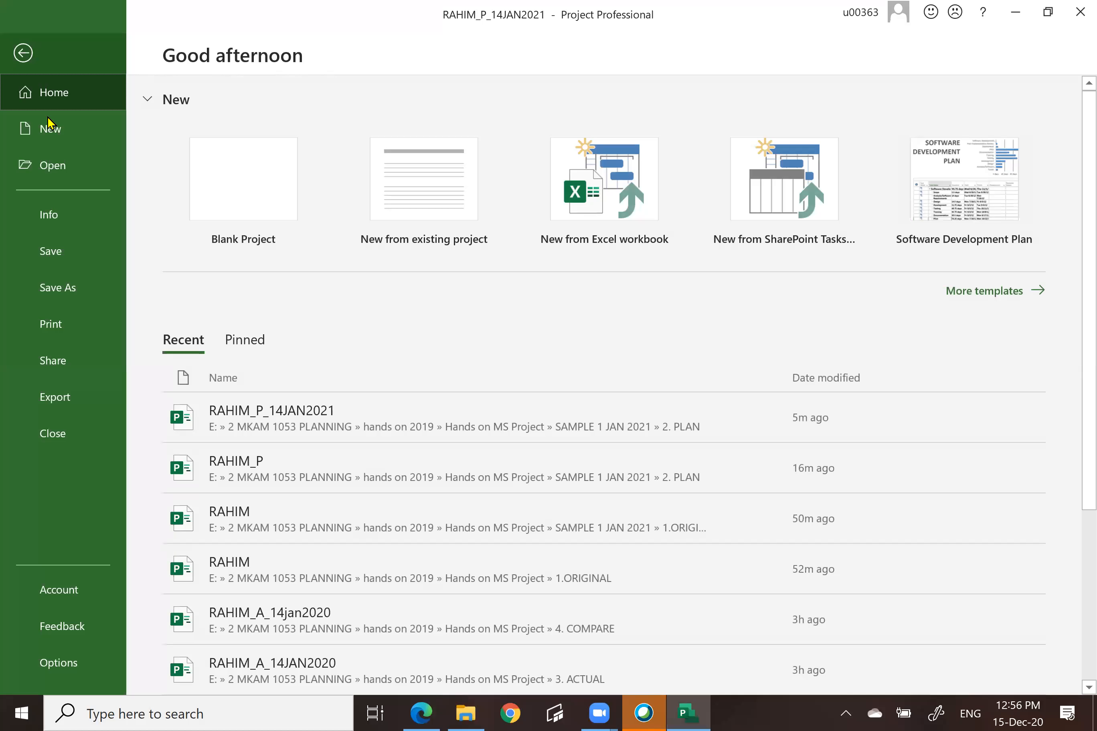
Save a copy of the project in the SAMPLE 1 JAN 2021 2. PLAN folder, with the file name's date set to 28JAN2021
left_click(45, 289)
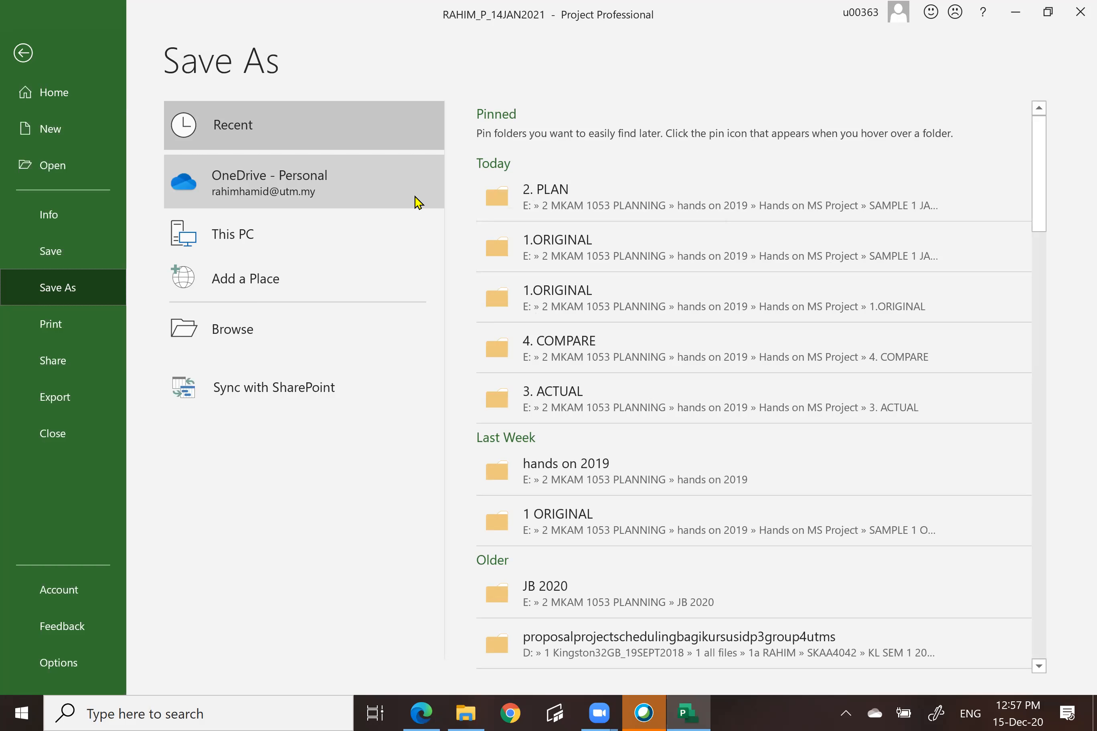
left_click(560, 194)
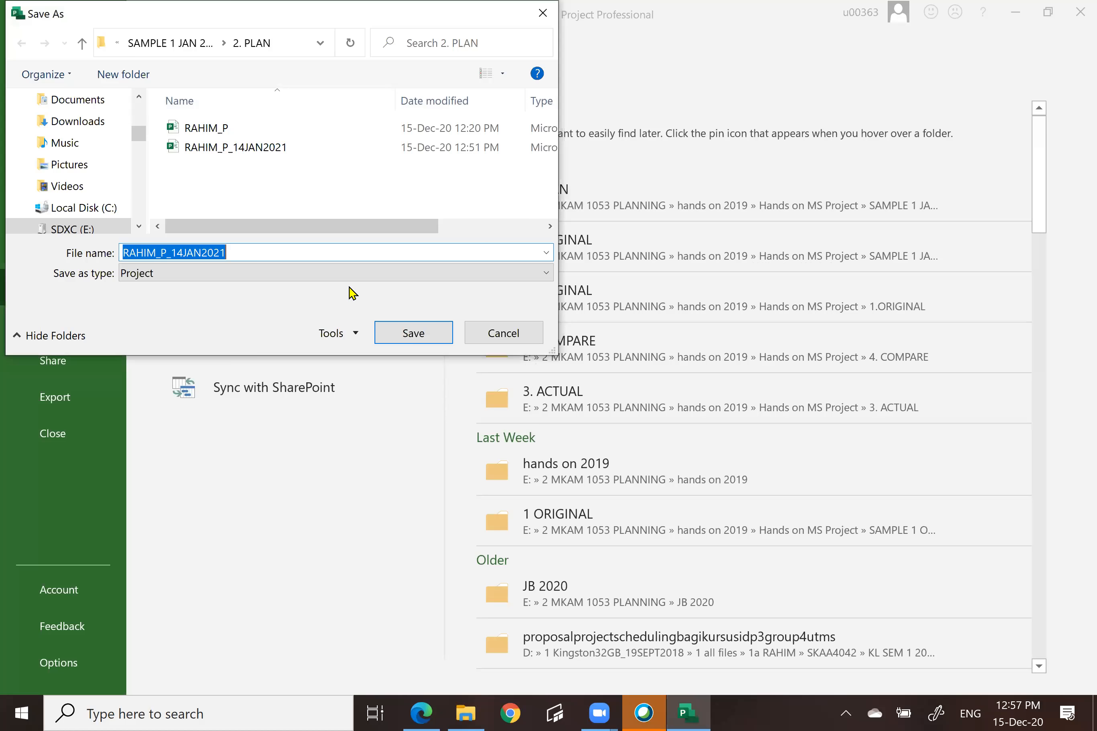
left_click(183, 253)
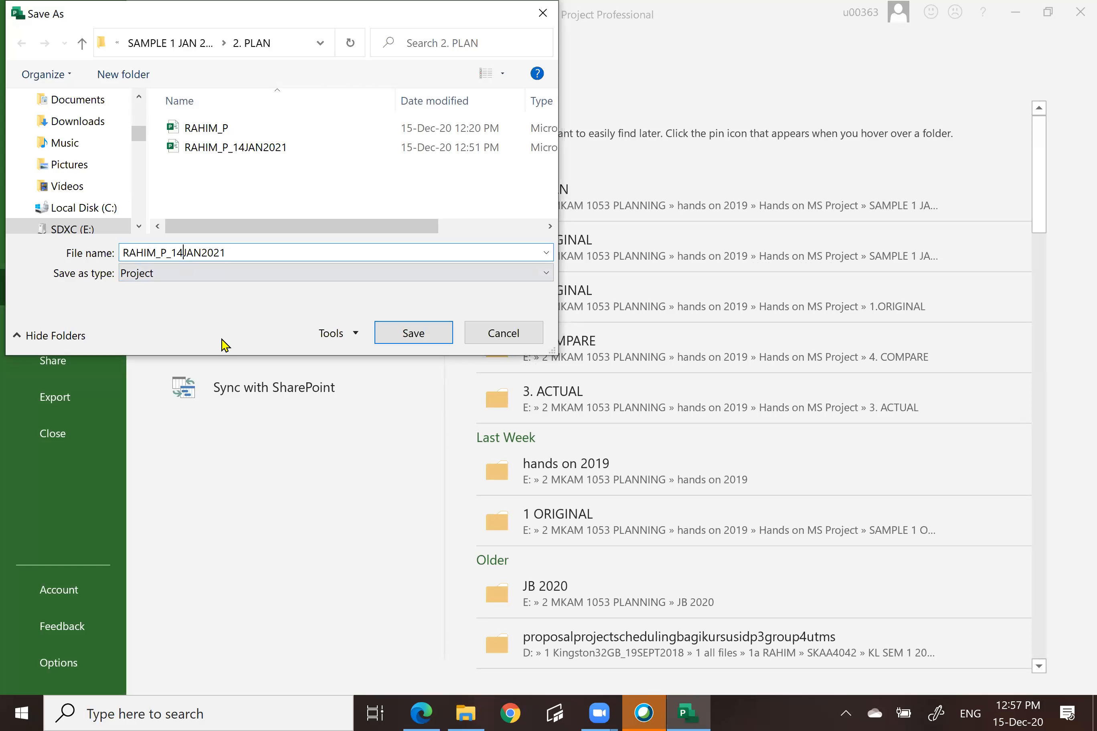
key("BackSpace")
key("BackSpace")
type("28")
left_click(419, 334)
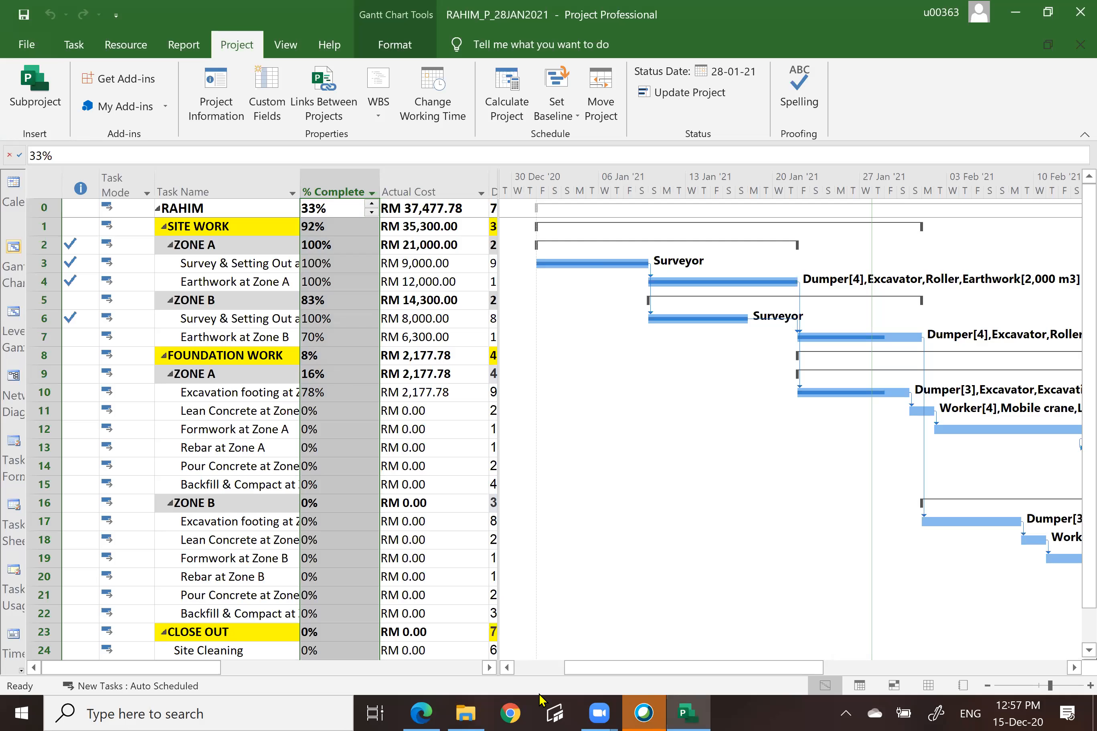
Open the FINANCIAL S-CURVE PDF from the SAMPLE 1 JAN 2021 folder and examine the cash flow chart and its data table
left_click(465, 713)
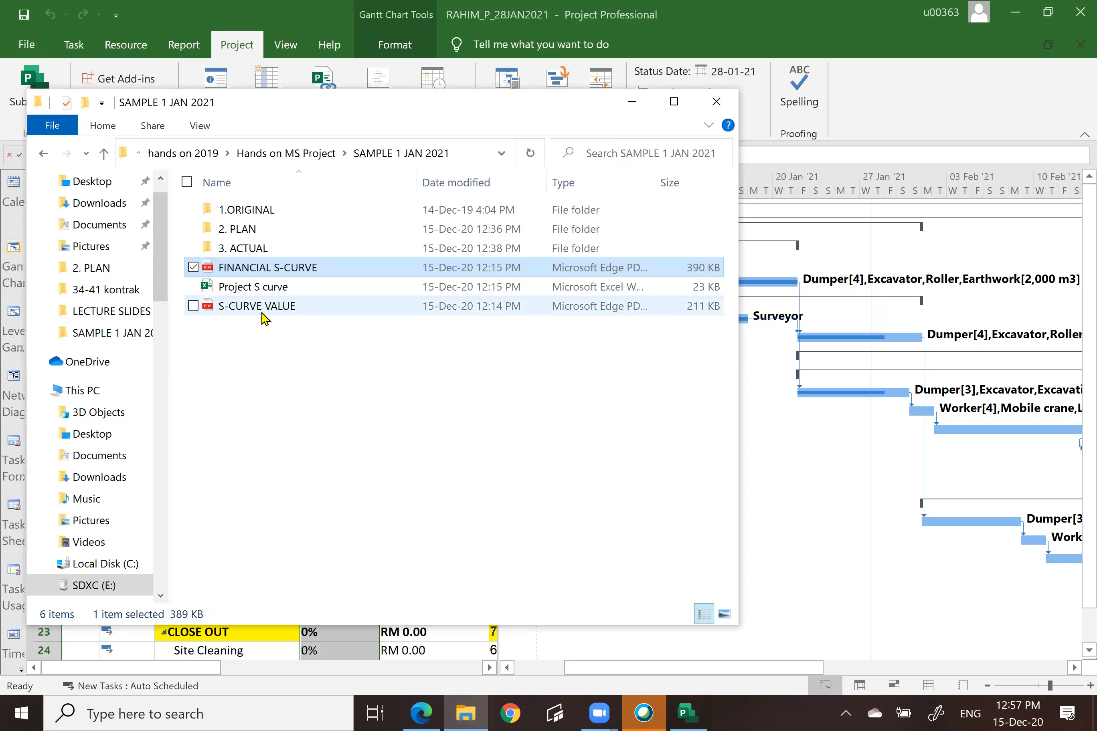
double_click(264, 269)
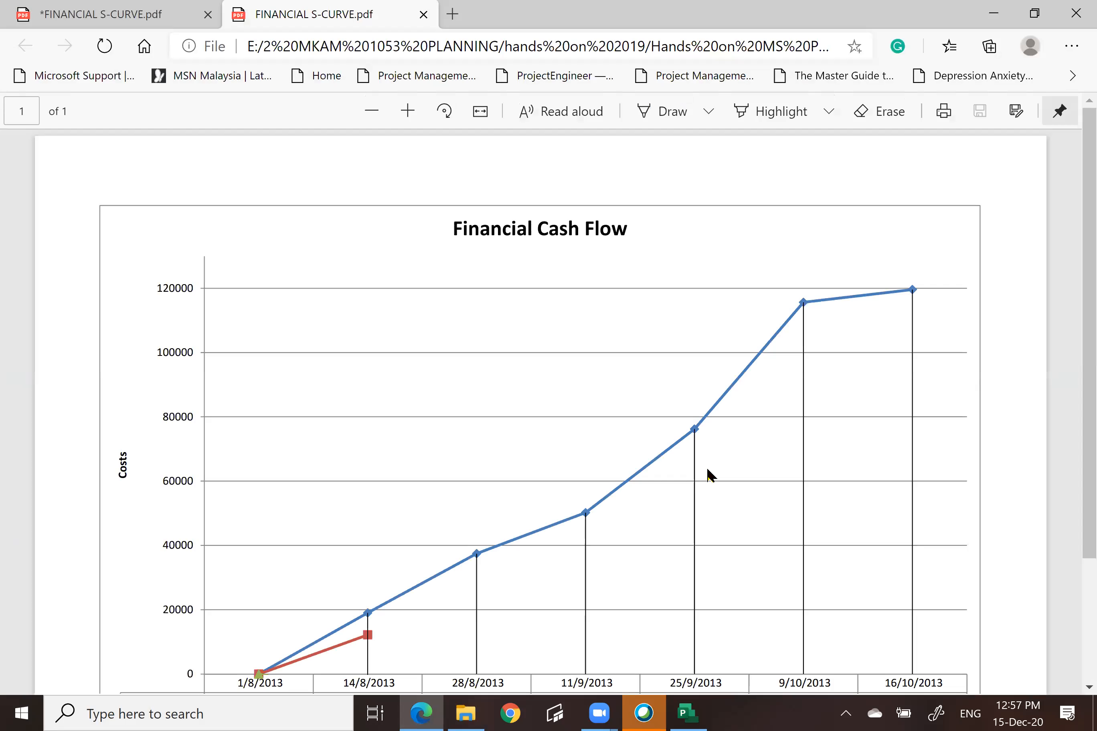
scroll(710, 477, "down", 3)
scroll(710, 477, "up", 3)
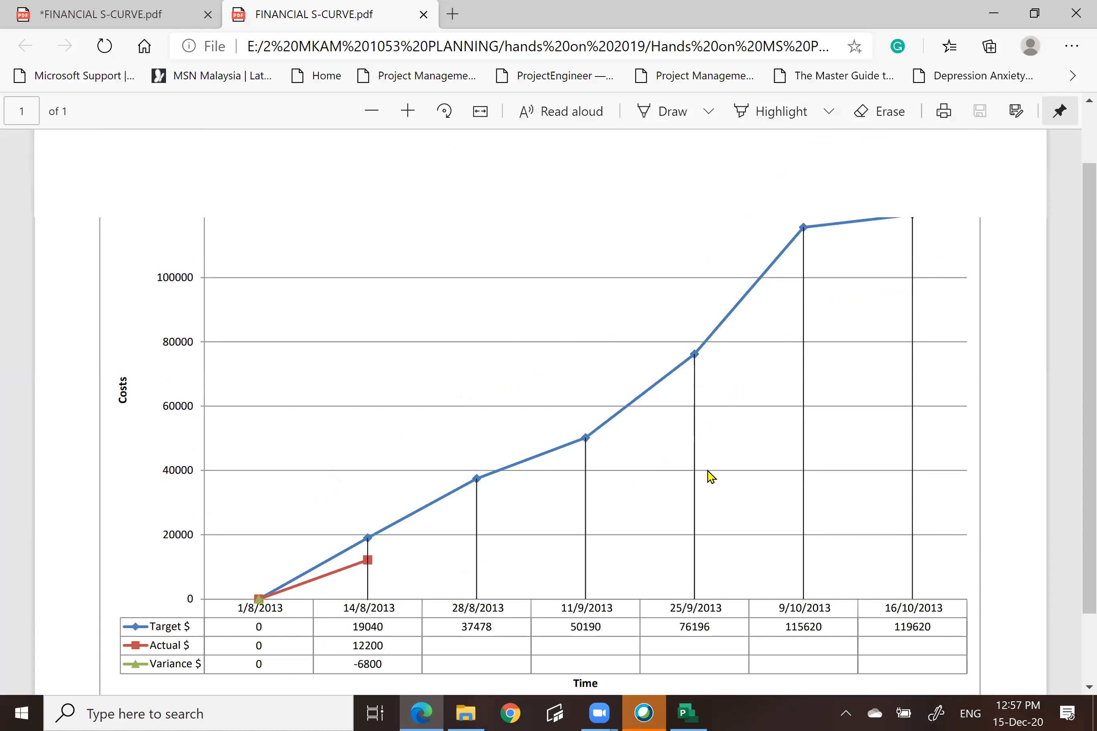
scroll(711, 476, "down", 3)
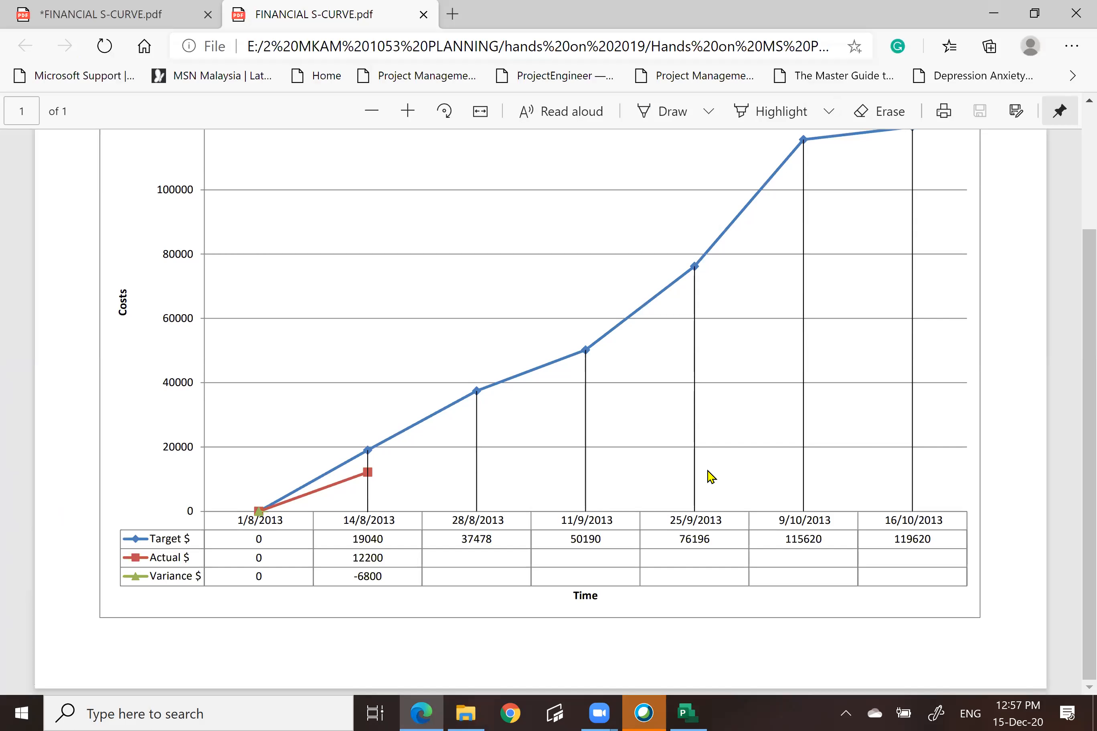
With a red drawing pen, circle the 14/8/2013 date, its target point and its target value, and tick the point
left_click(672, 112)
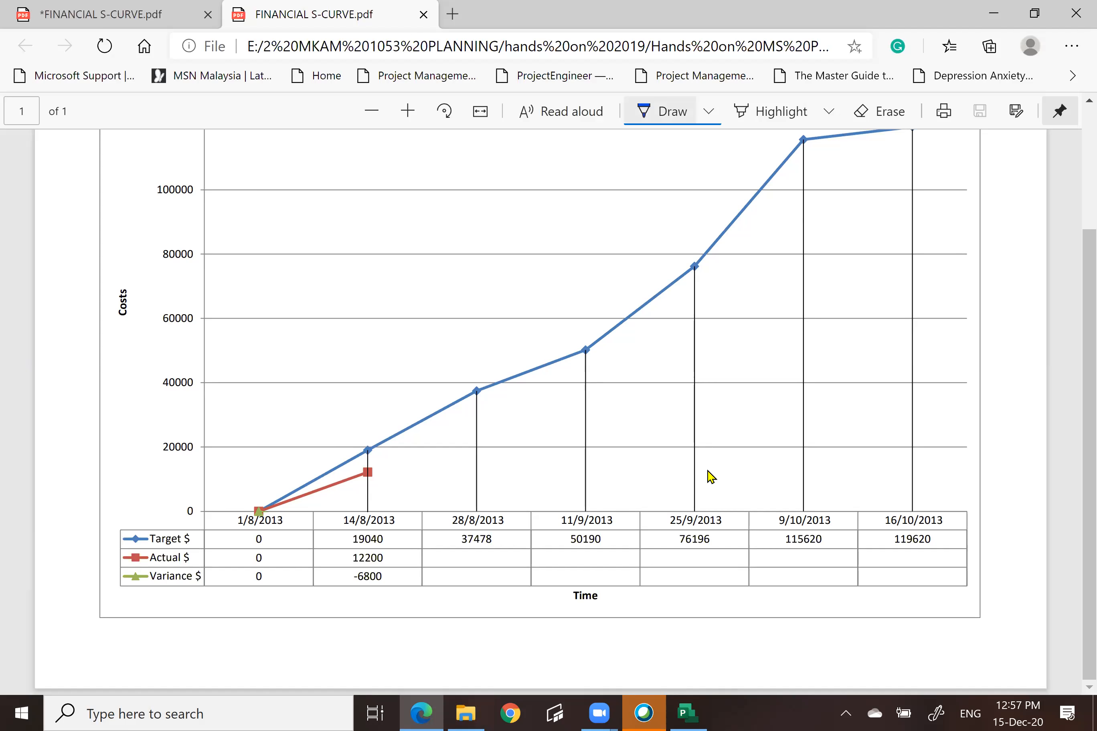
left_click(708, 111)
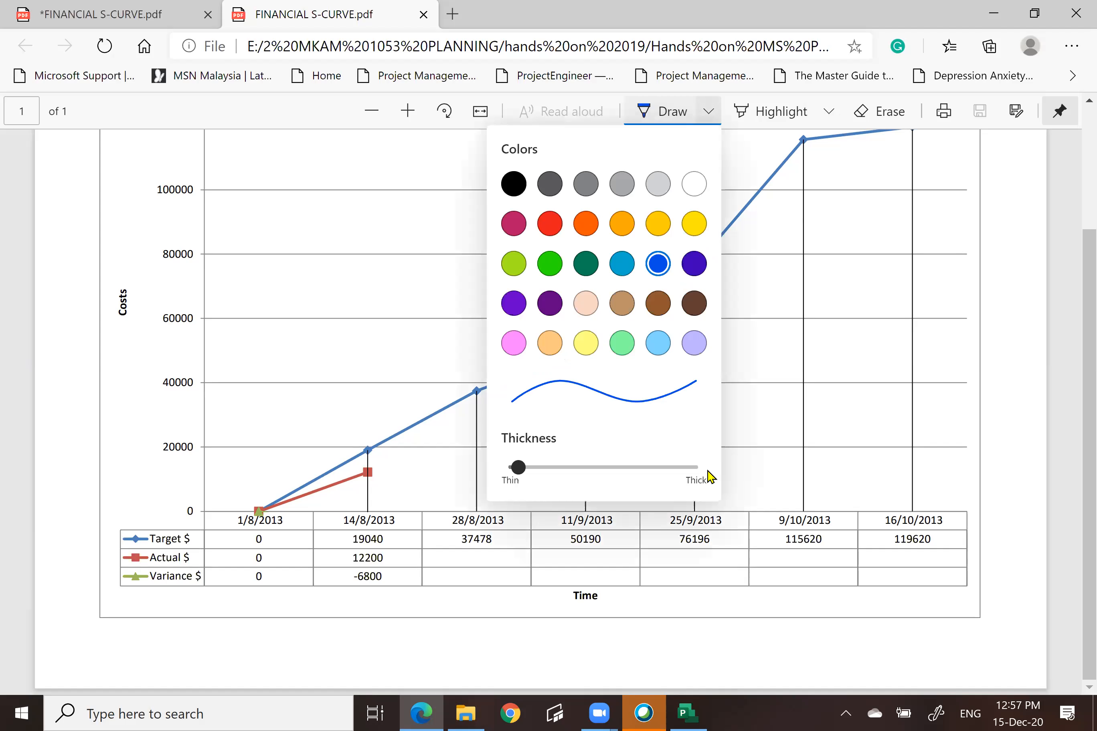
left_click(550, 223)
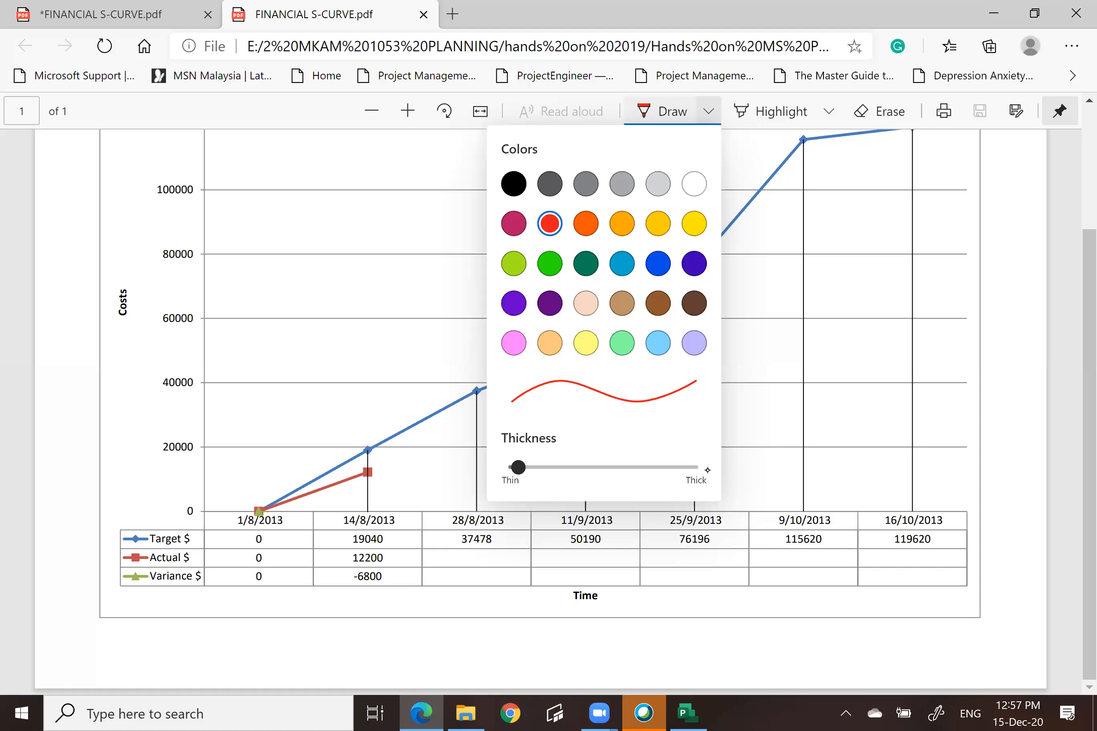
left_click_drag(353, 510, 351, 508)
left_click_drag(367, 443, 372, 383)
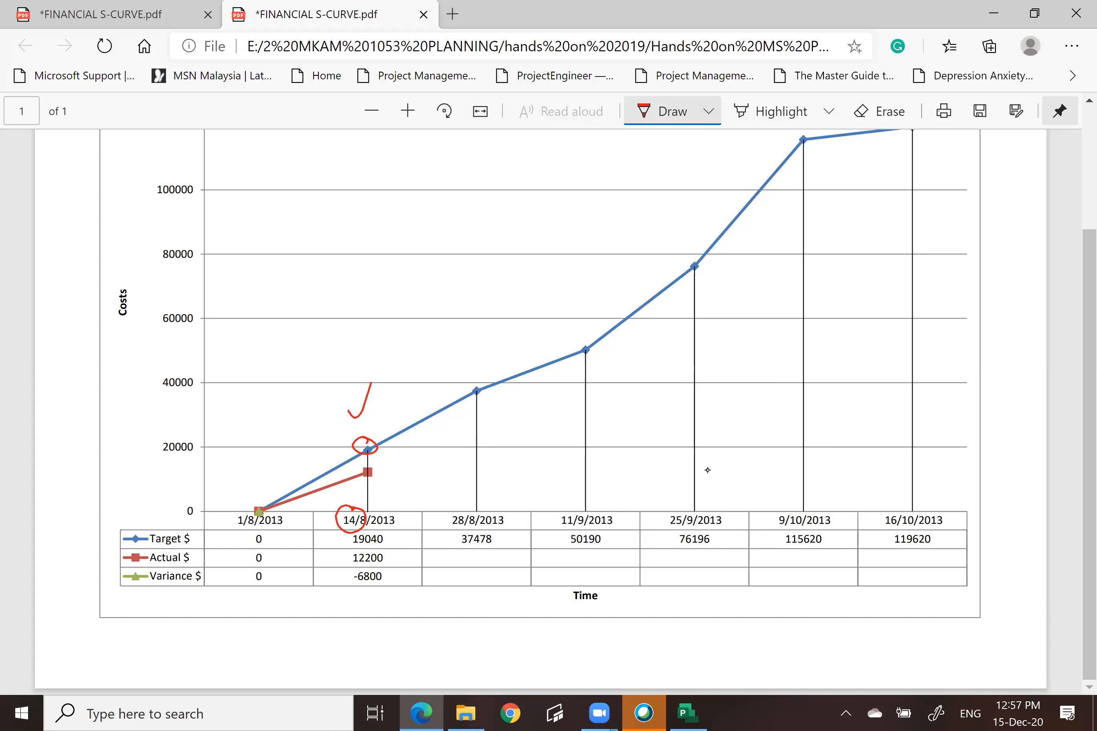
mouse_move(380, 523)
left_mouse_down()
mouse_move(362, 547)
mouse_move(348, 532)
left_mouse_up()
Circle the 28/8/2013 date, its target point and its target value in red, and tick the point
left_click_drag(471, 516, 454, 506)
left_click_drag(475, 377, 487, 377)
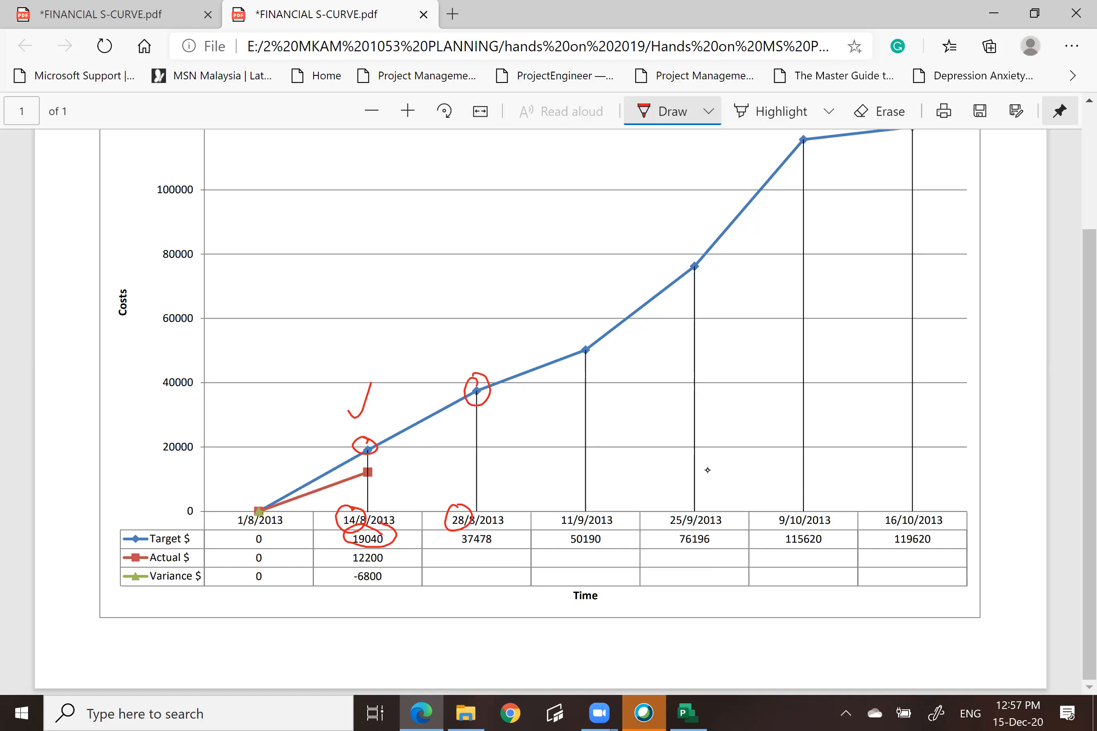
mouse_move(494, 531)
left_mouse_down()
mouse_move(461, 547)
mouse_move(486, 523)
left_mouse_up()
left_click_drag(462, 355, 489, 318)
Draw a short vertical line beside the chart and tick the target points for 11/9, 25/9, 9/10 and 16/10/2013
left_click_drag(981, 373, 987, 477)
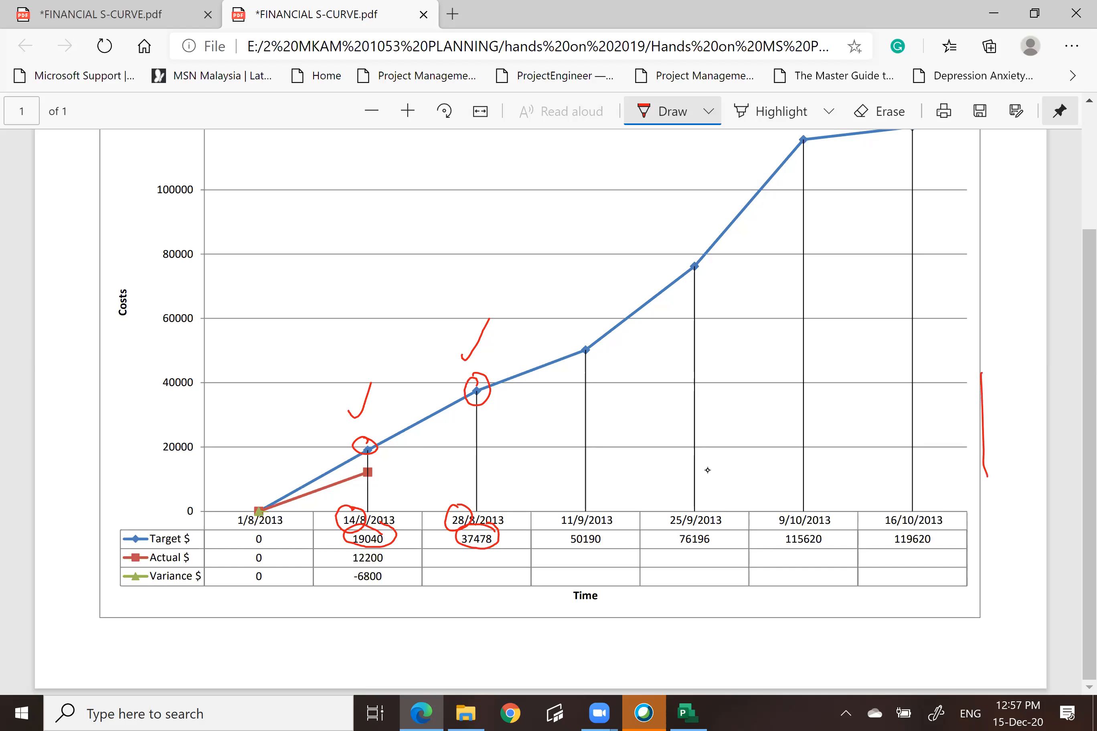
scroll(708, 470, "up", 2)
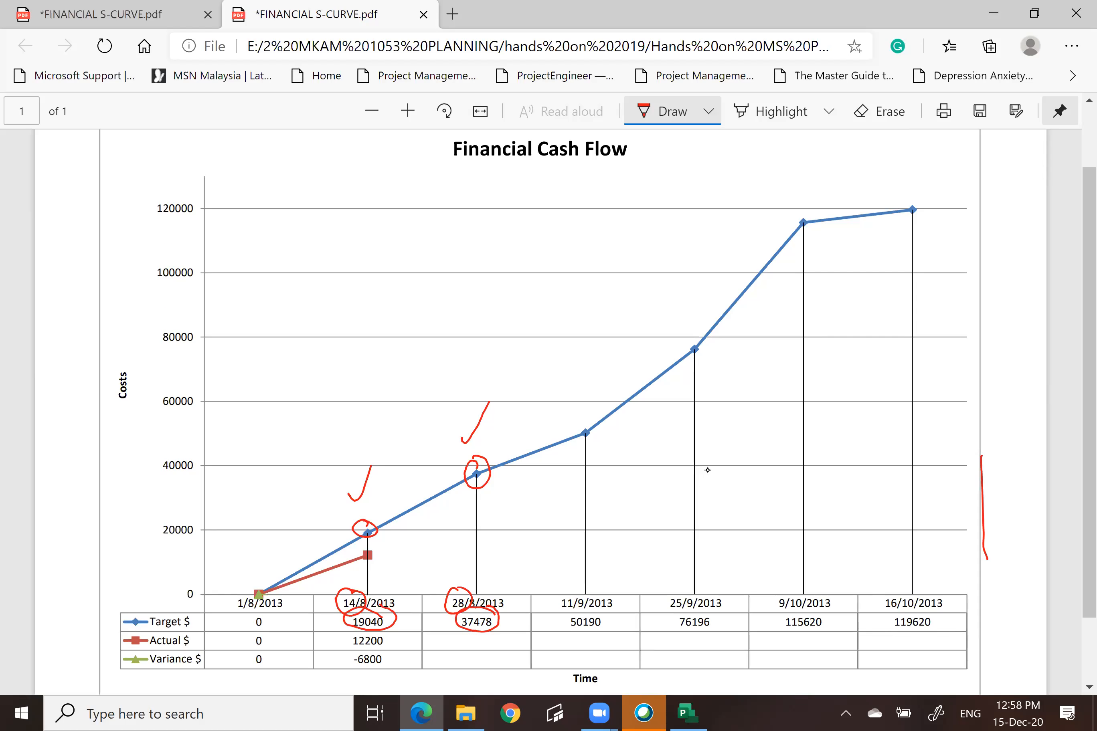
left_click_drag(571, 405, 594, 359)
left_click_drag(663, 319, 699, 282)
left_click_drag(769, 204, 796, 186)
left_click_drag(905, 184, 923, 173)
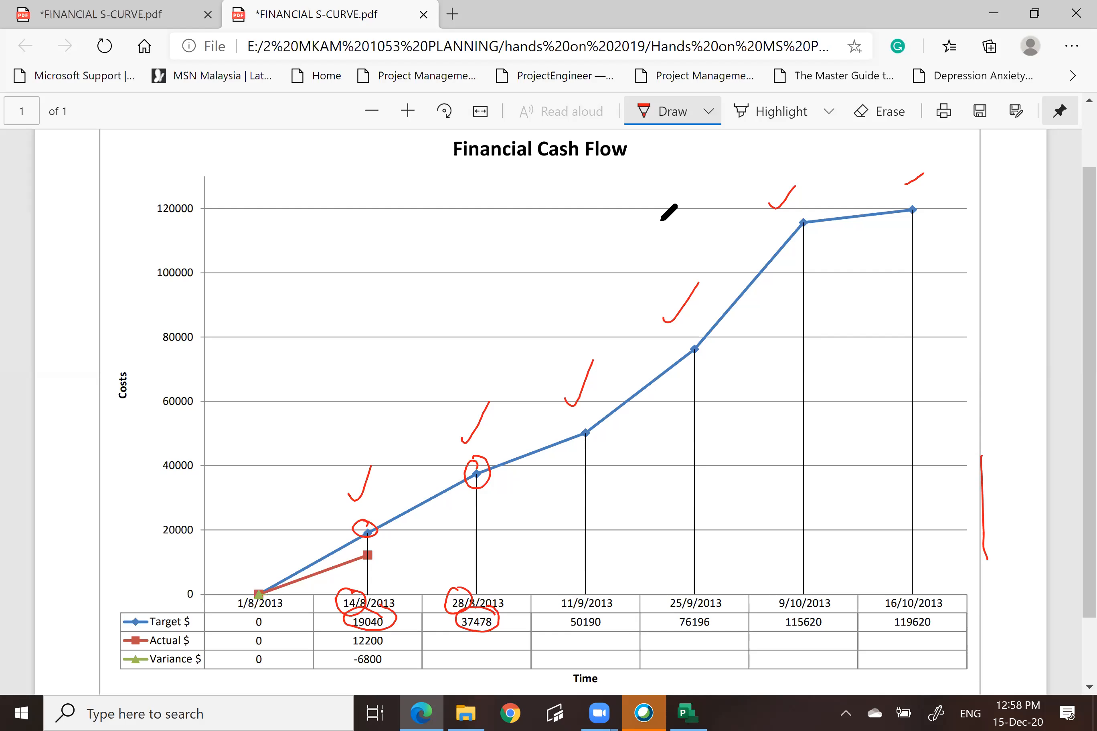
Keep the annotated PDFs open, minimize the browser and File Explorer, and return to the project schedule
left_click(1076, 13)
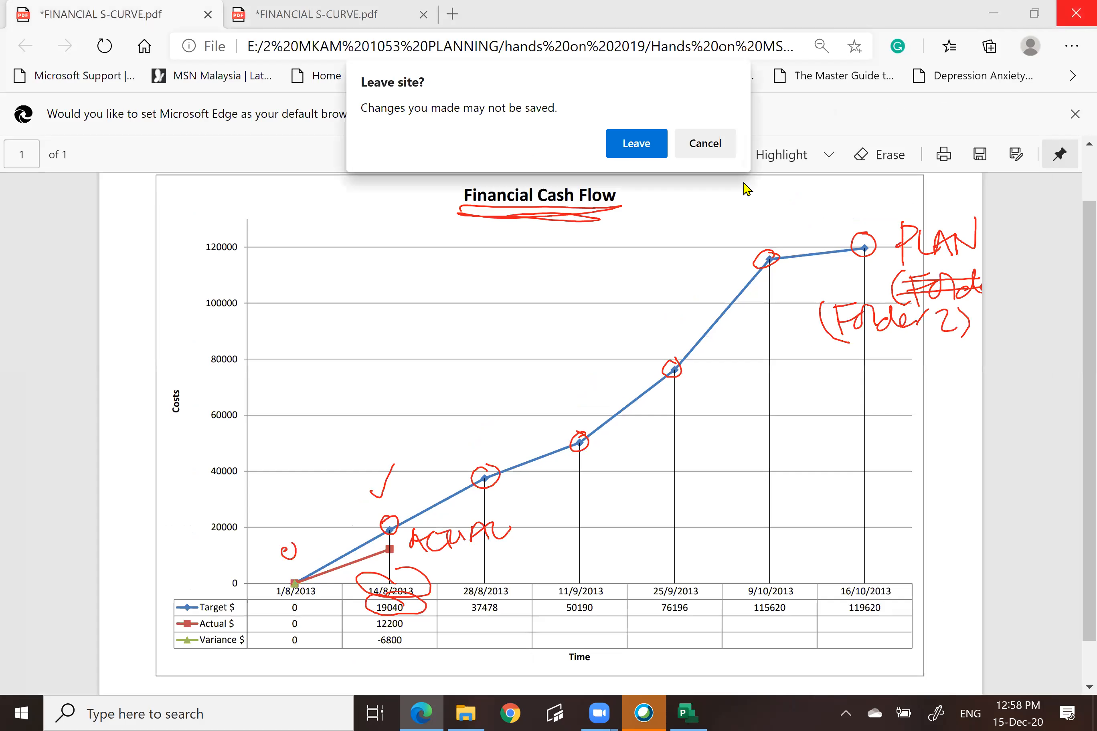
left_click(703, 144)
left_click(993, 13)
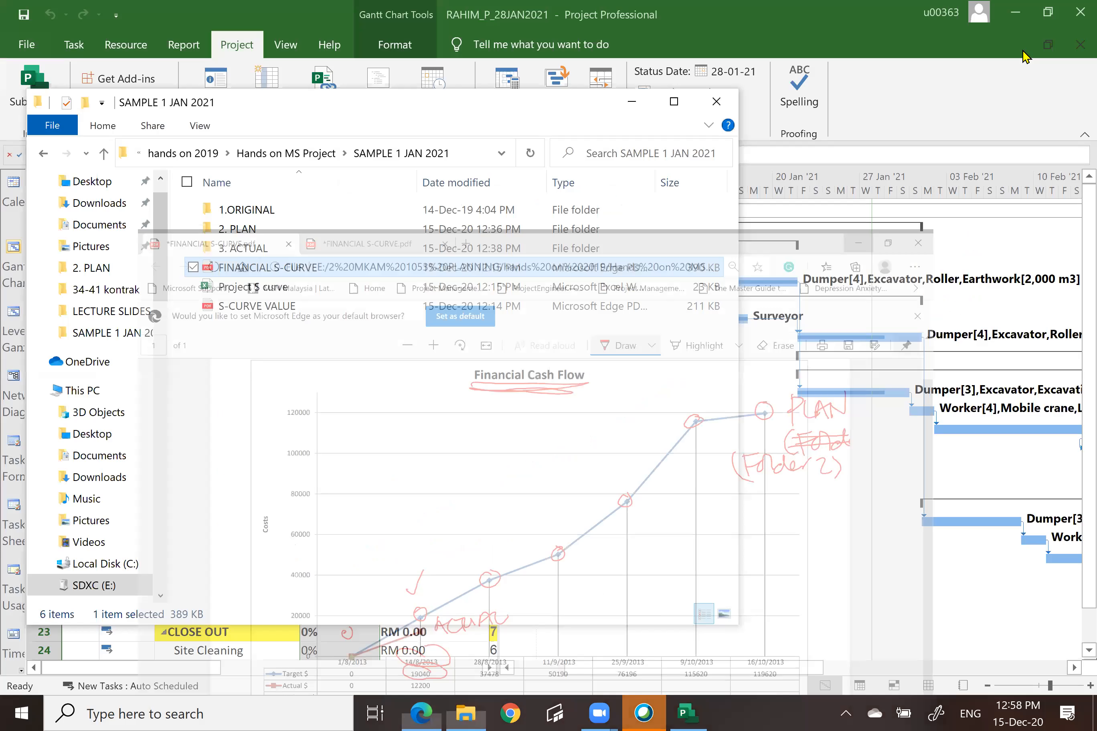
left_click(633, 104)
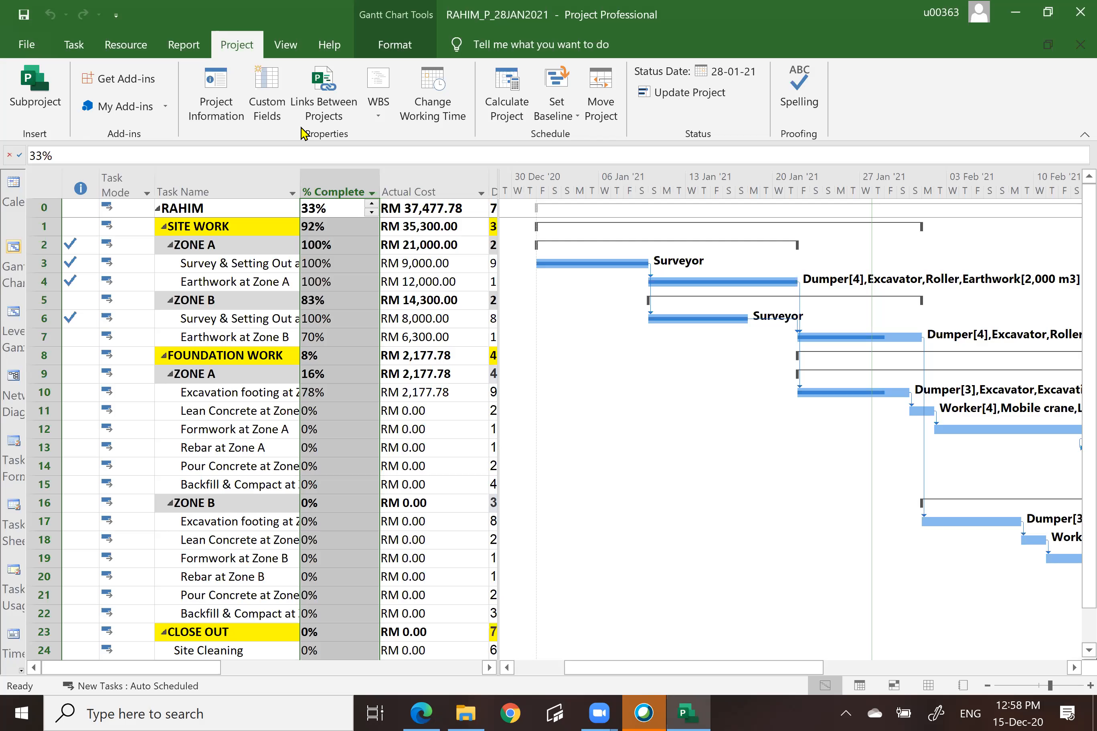
Open the project information and show February 2021 in the current date calendar
left_click(216, 87)
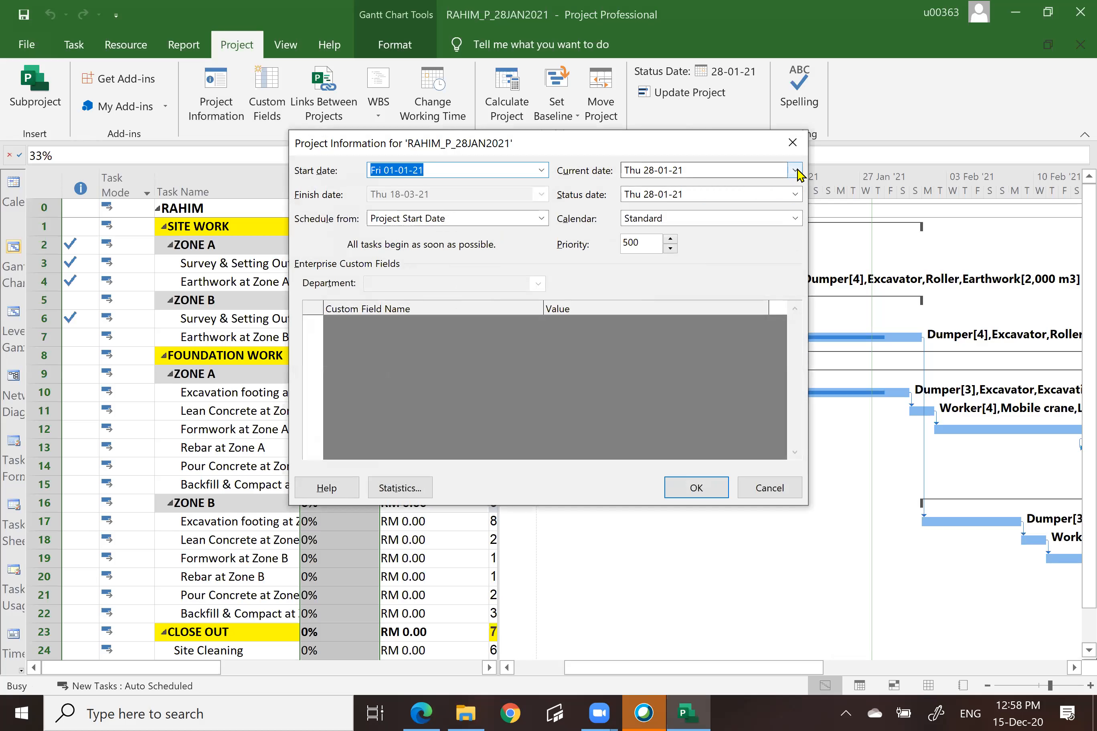
left_click(796, 170)
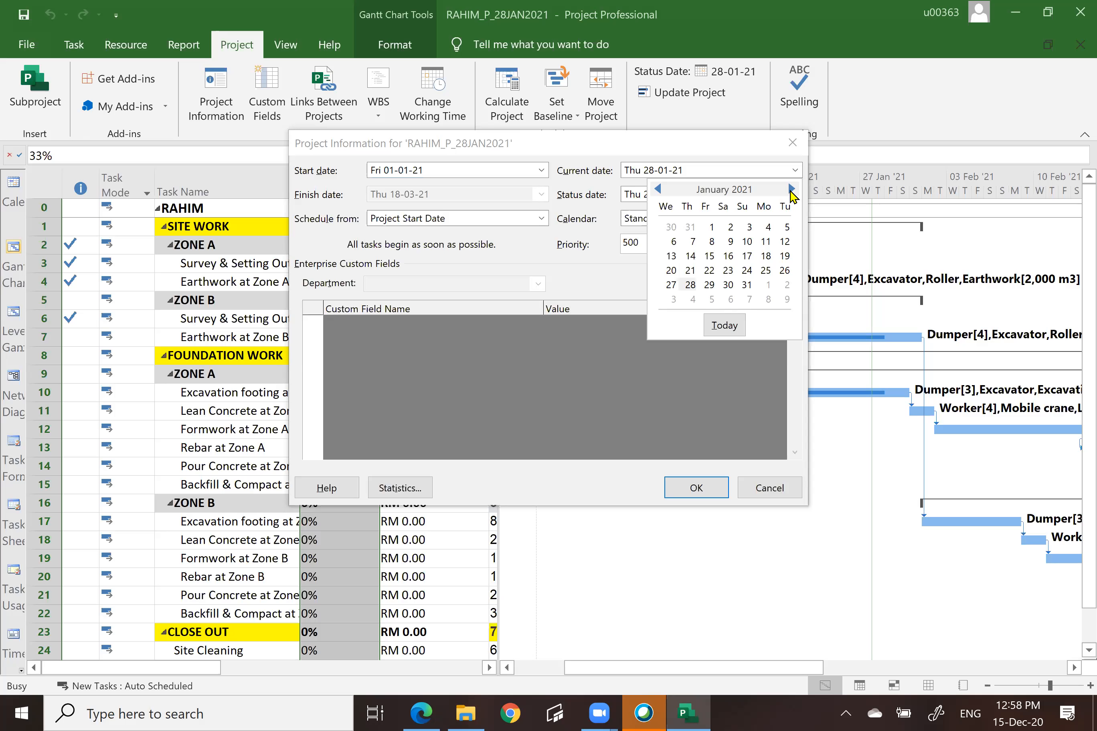
left_click(790, 190)
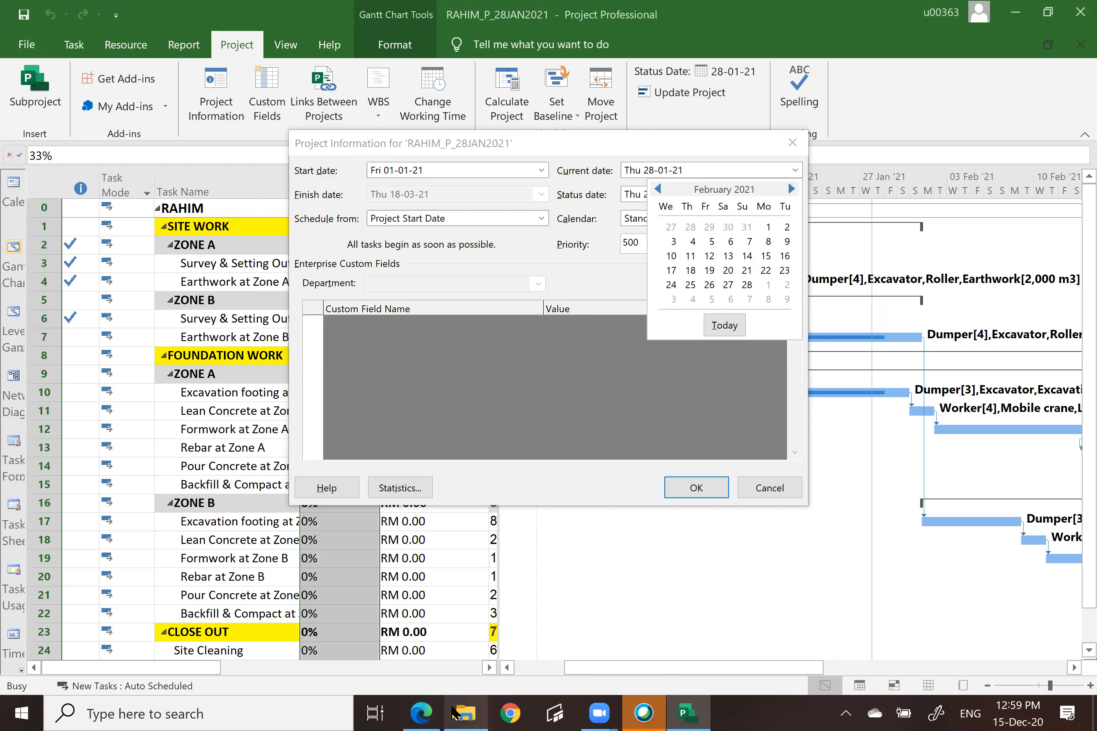
Reopen the FINANCIAL S-CURVE PDF, check the reporting date that follows 28/8/2013, and return to the project information
mouse_move(464, 712)
left_click(458, 646)
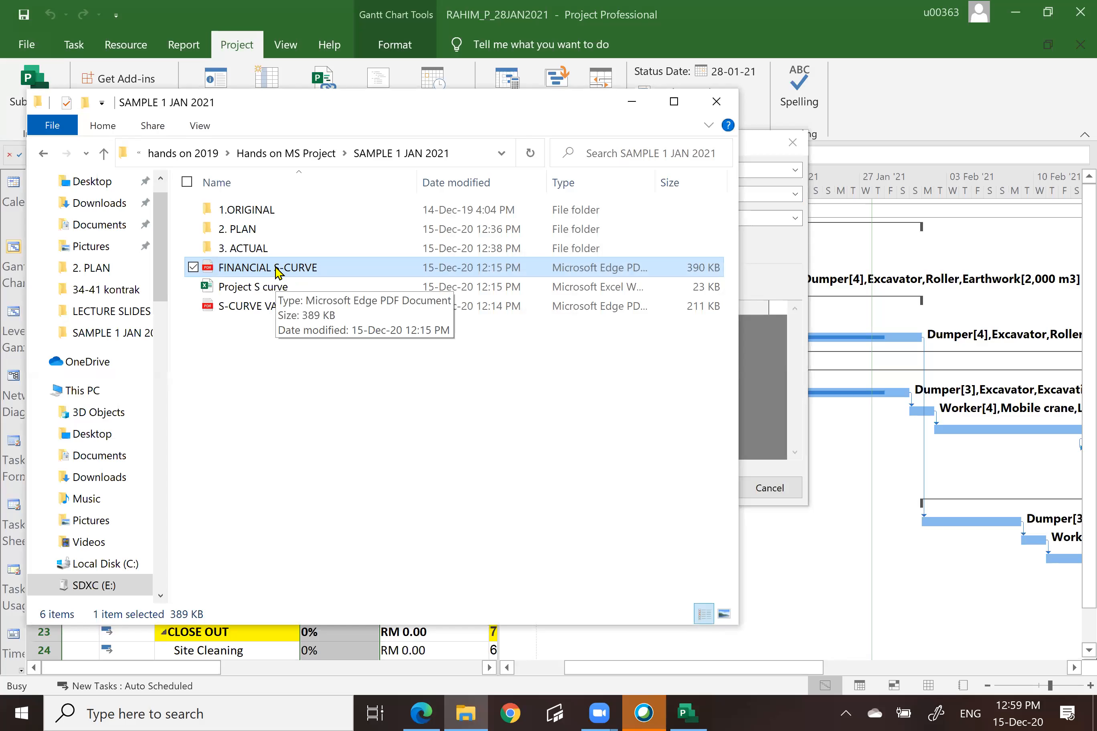
double_click(279, 272)
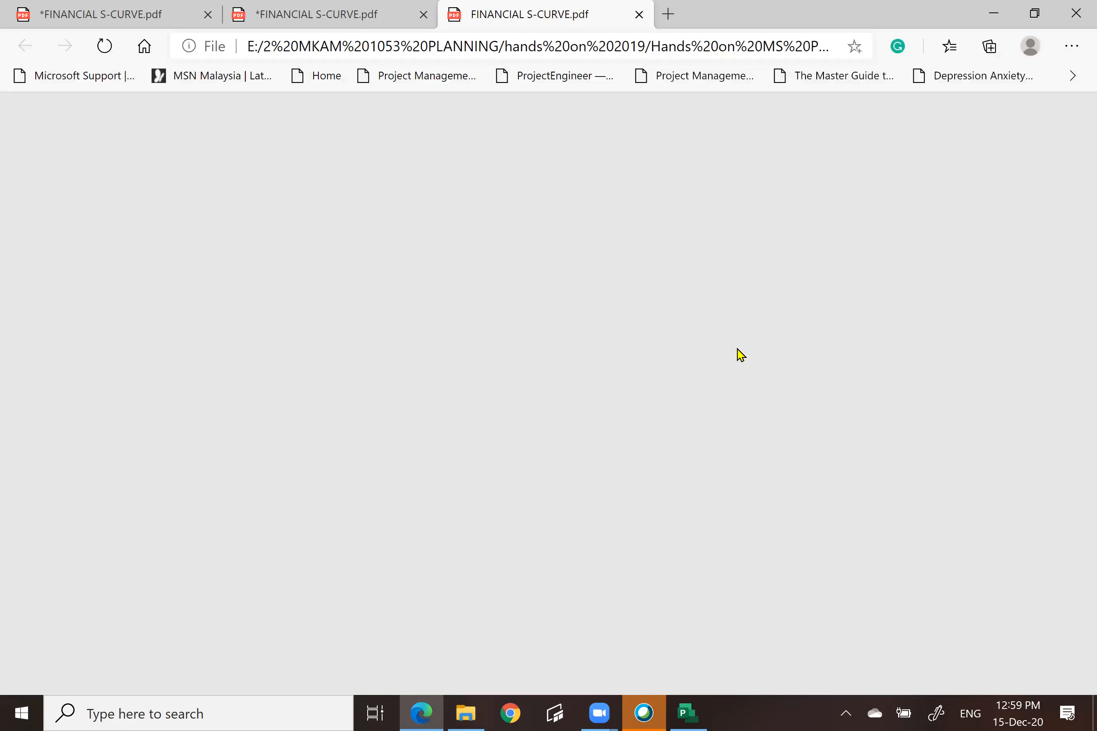
scroll(736, 353, "down", 3)
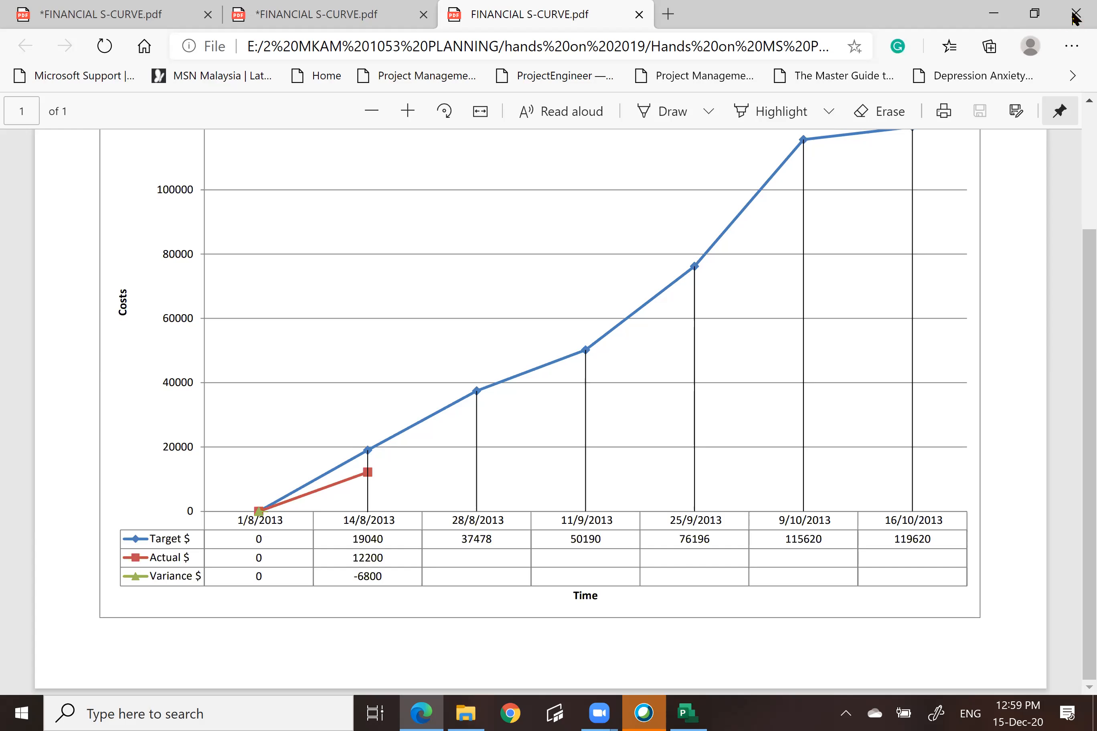
left_click(993, 13)
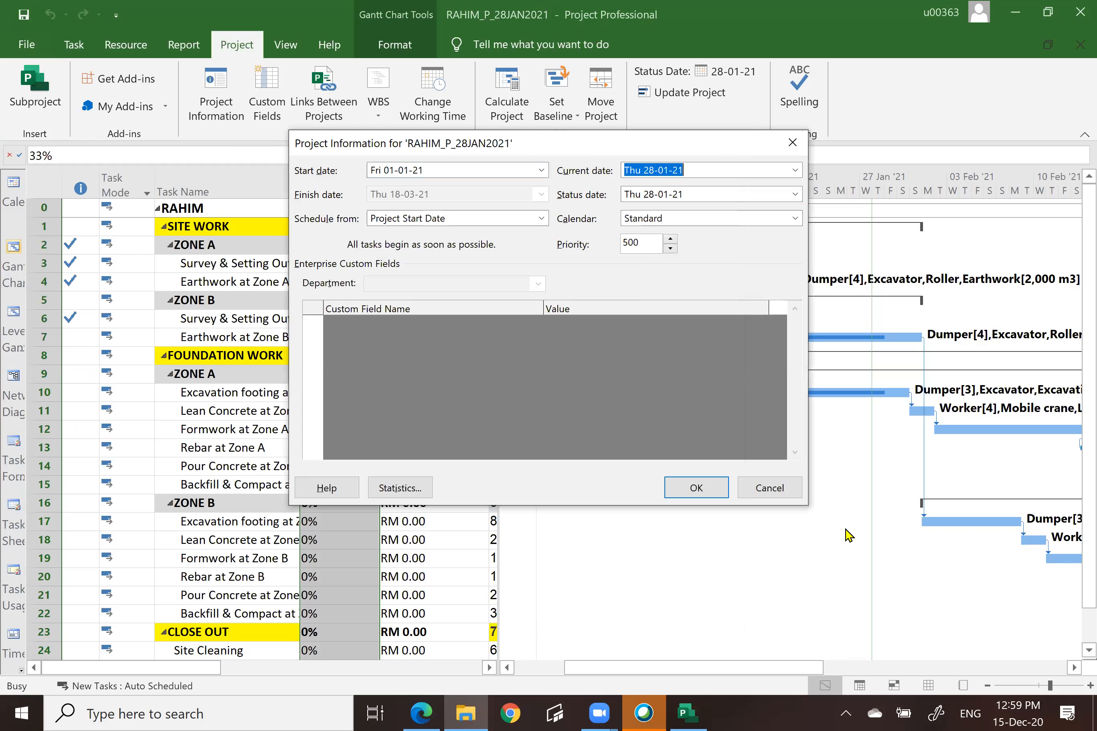
Set both the current date and the status date to Thursday 11-02-2021 and apply the project information
left_click(849, 535)
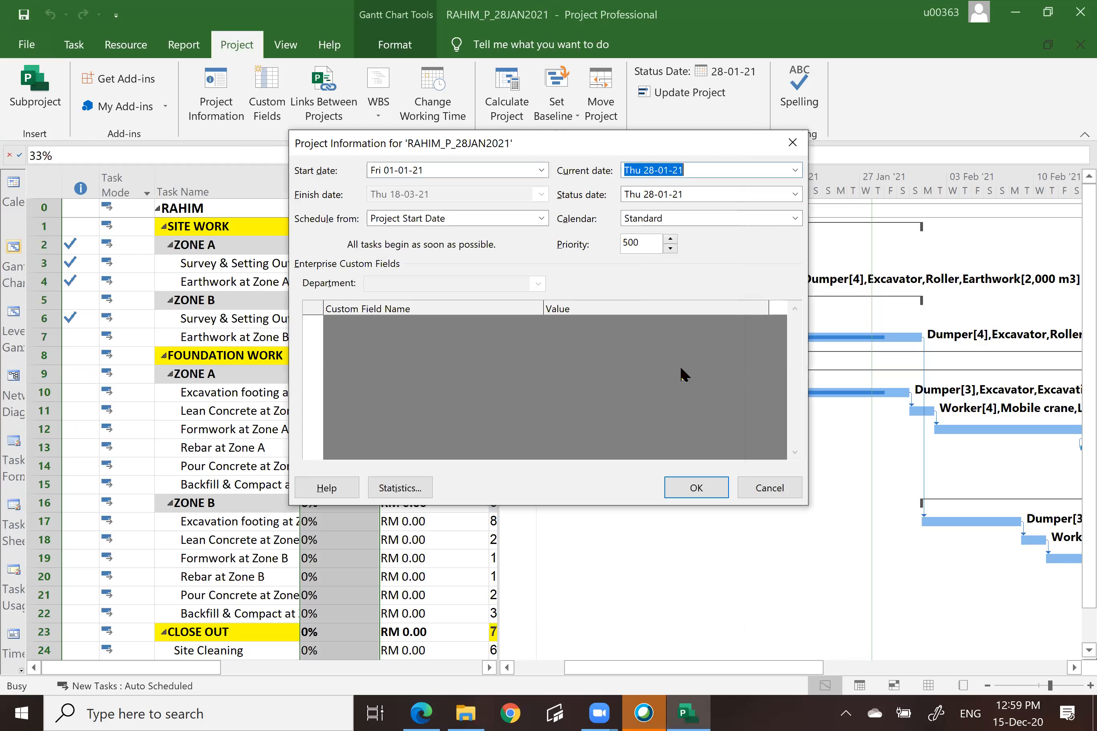
left_click(795, 171)
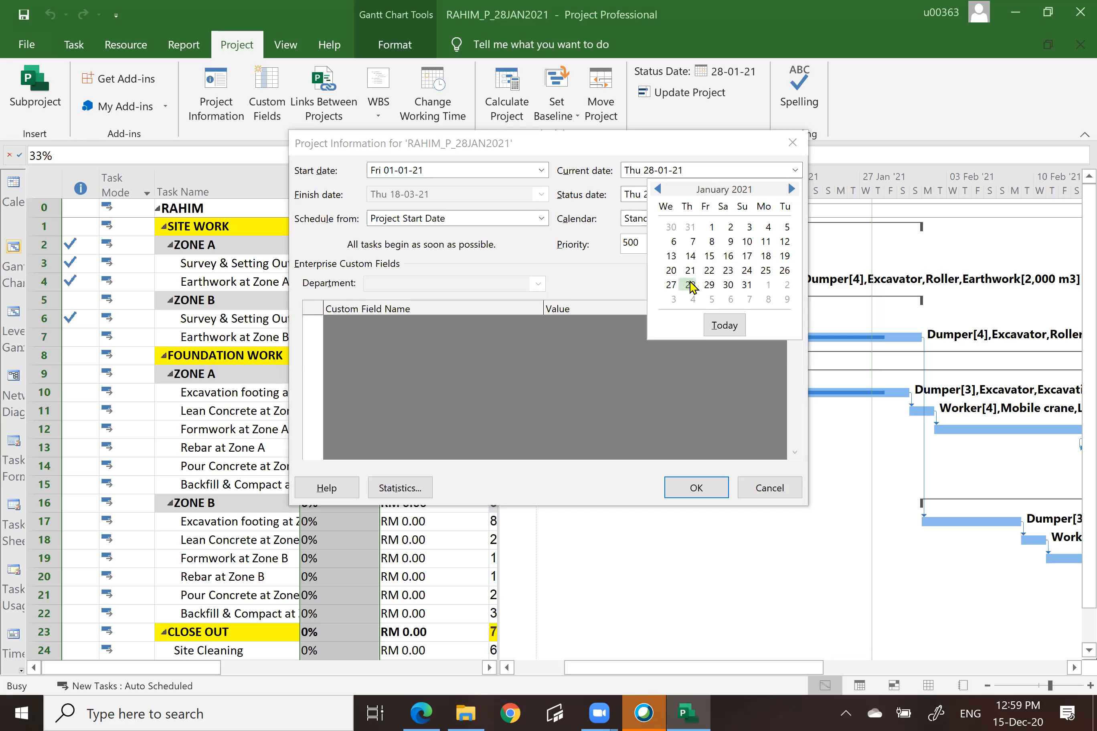
left_click(792, 187)
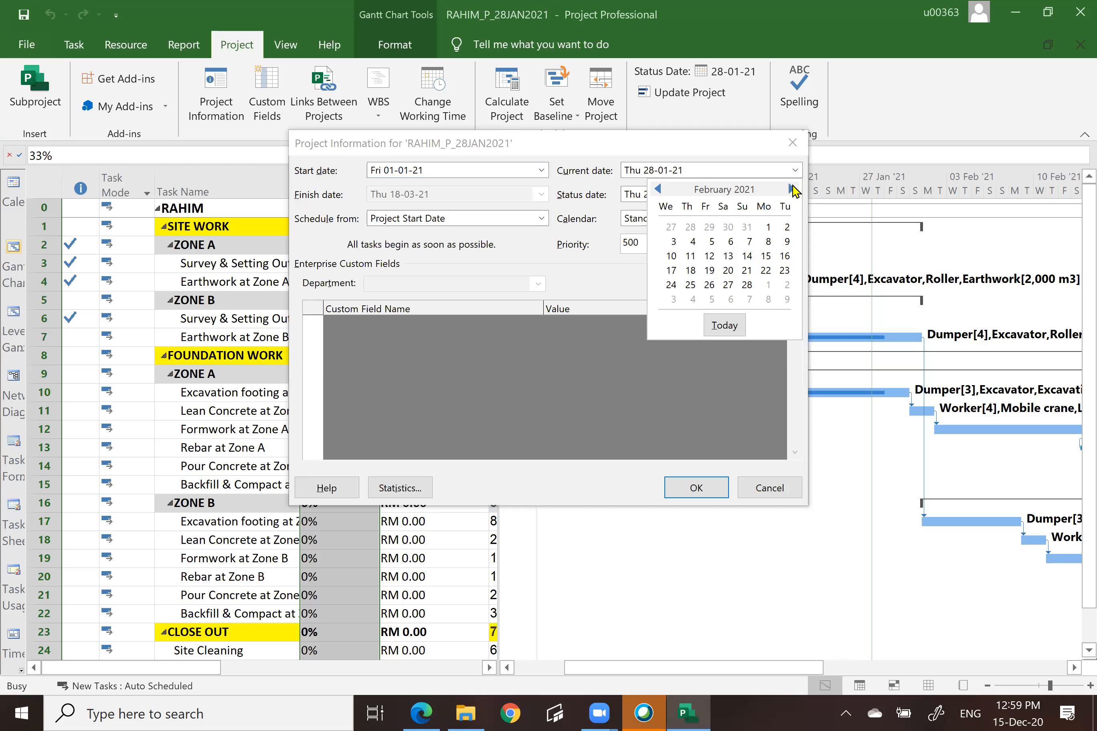
left_click(691, 256)
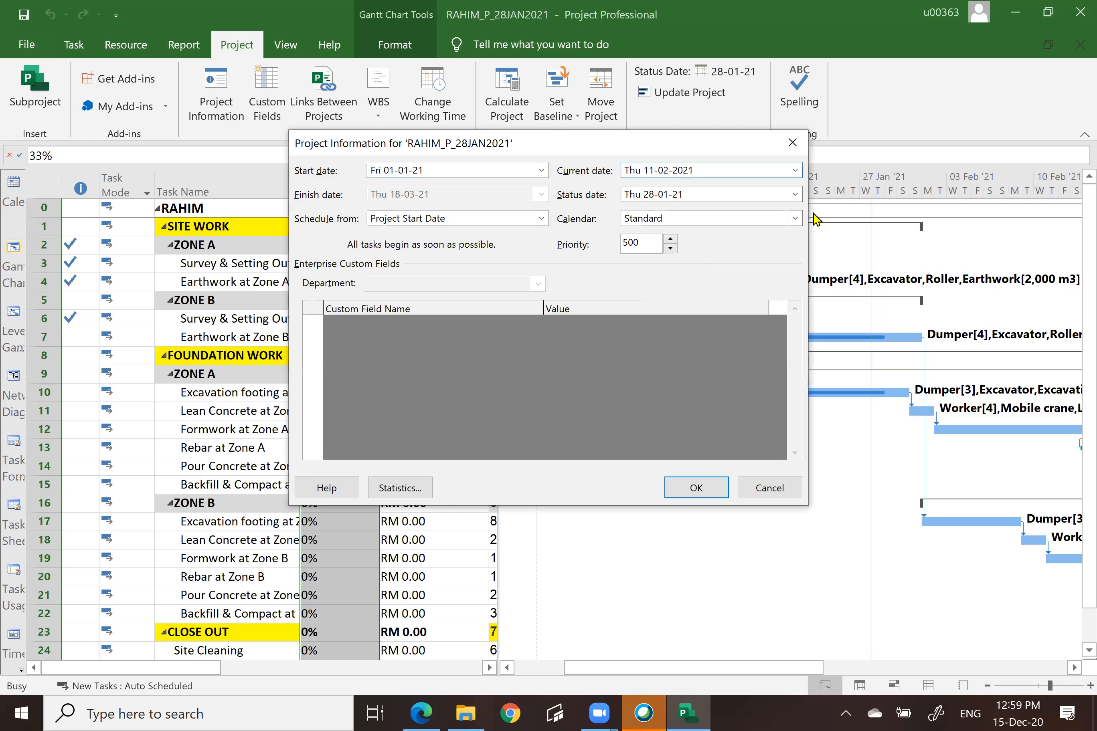
left_click(796, 195)
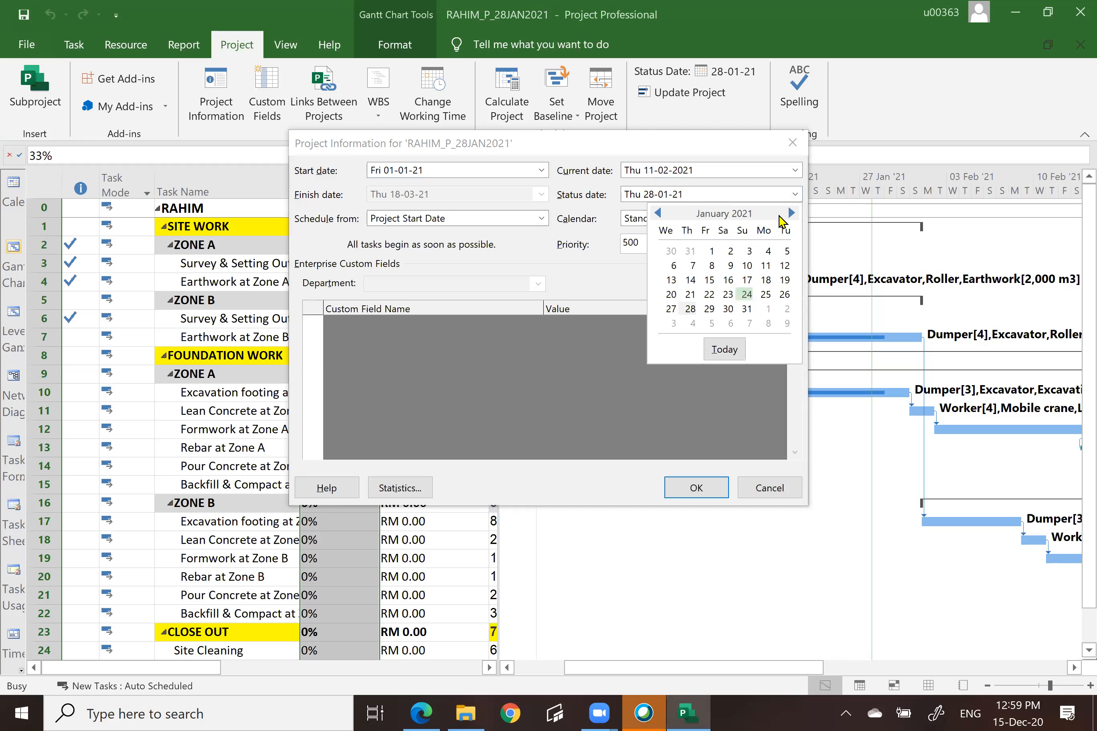
left_click(790, 214)
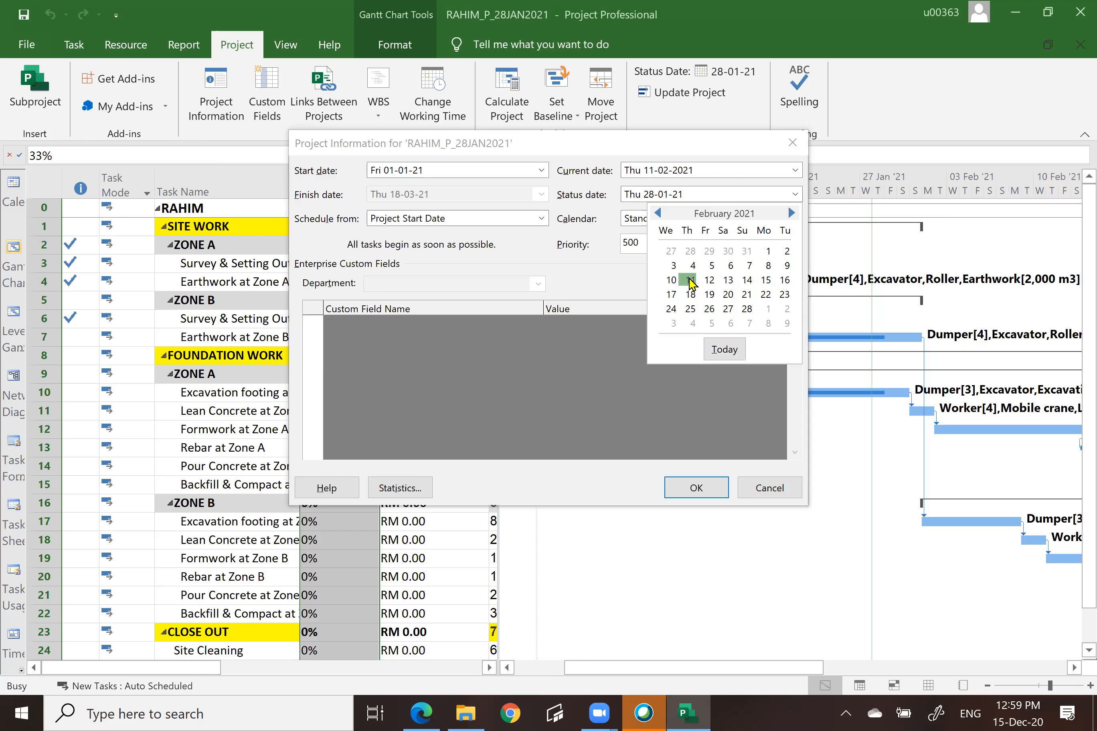
left_click(690, 280)
left_click(701, 491)
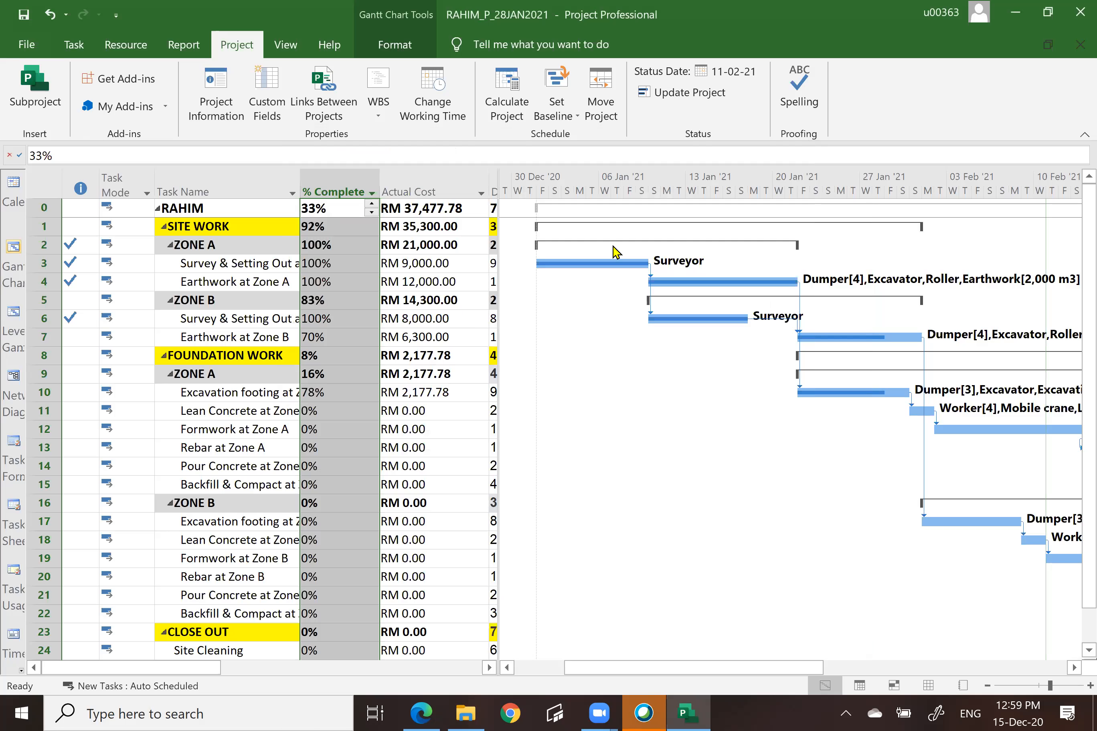
Update work as complete through 11-02-21 for the entire project, using the 0% - 100% complete option
left_click(671, 94)
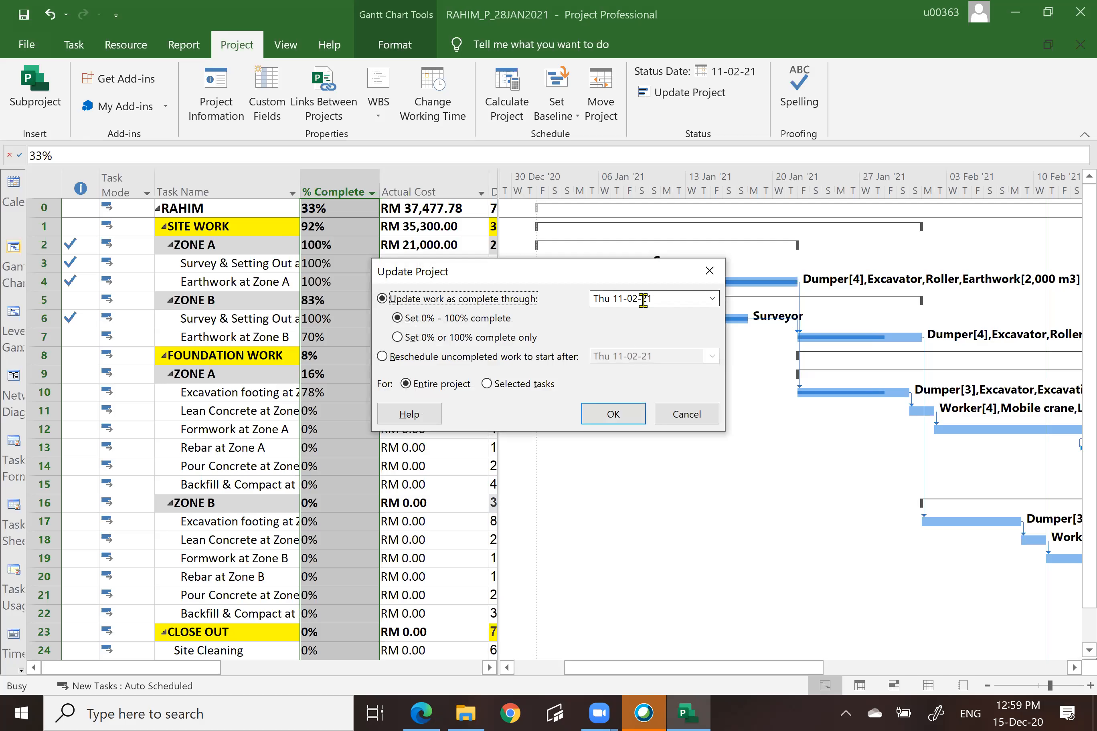
left_click(614, 415)
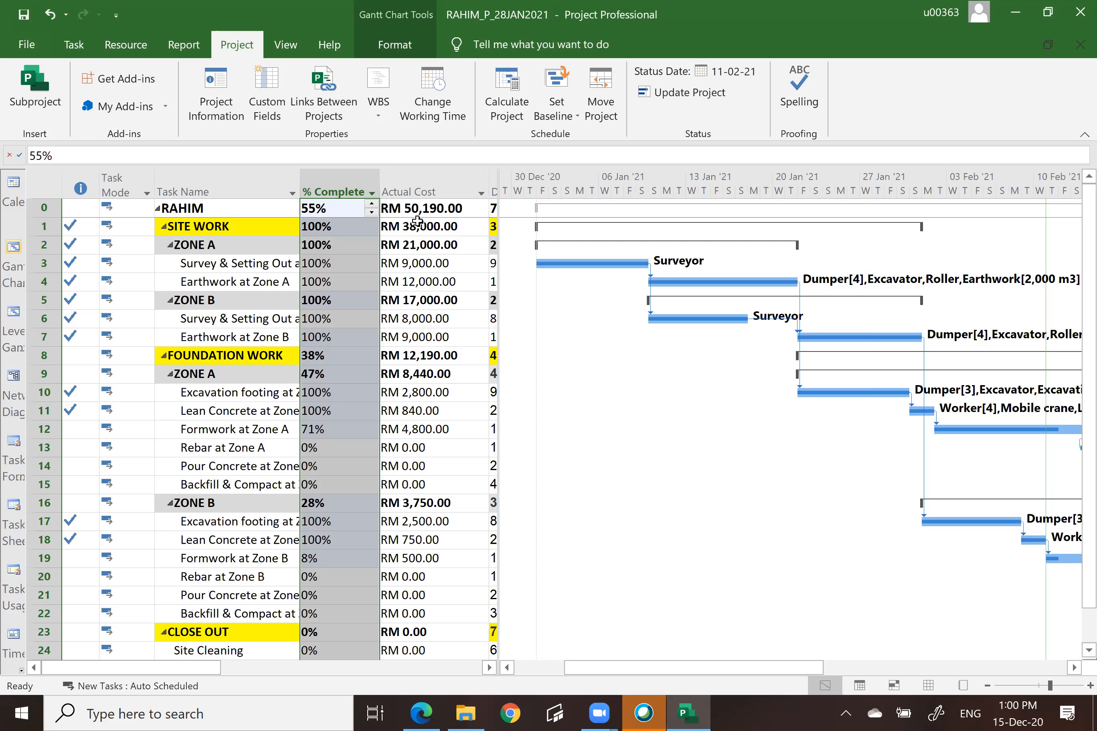
Save the project as a new copy in the 2. PLAN folder, changing the date in the file name to 11FEB2021
left_click(27, 48)
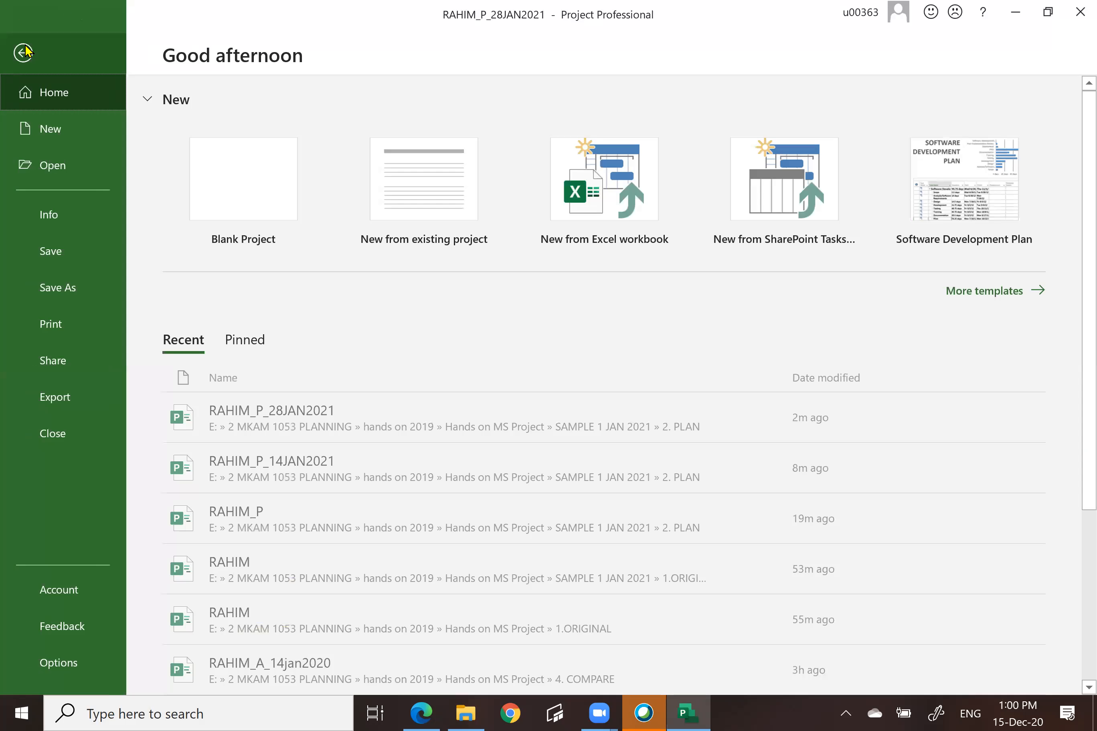
left_click(56, 288)
left_click(561, 195)
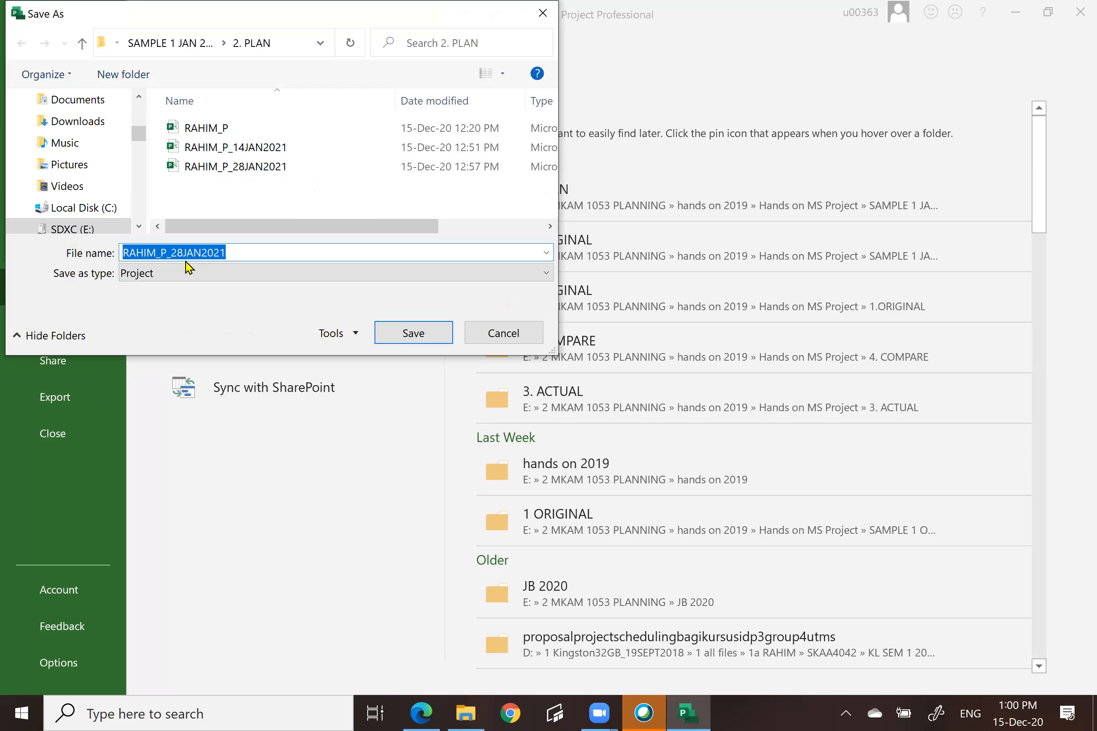
left_click(201, 255)
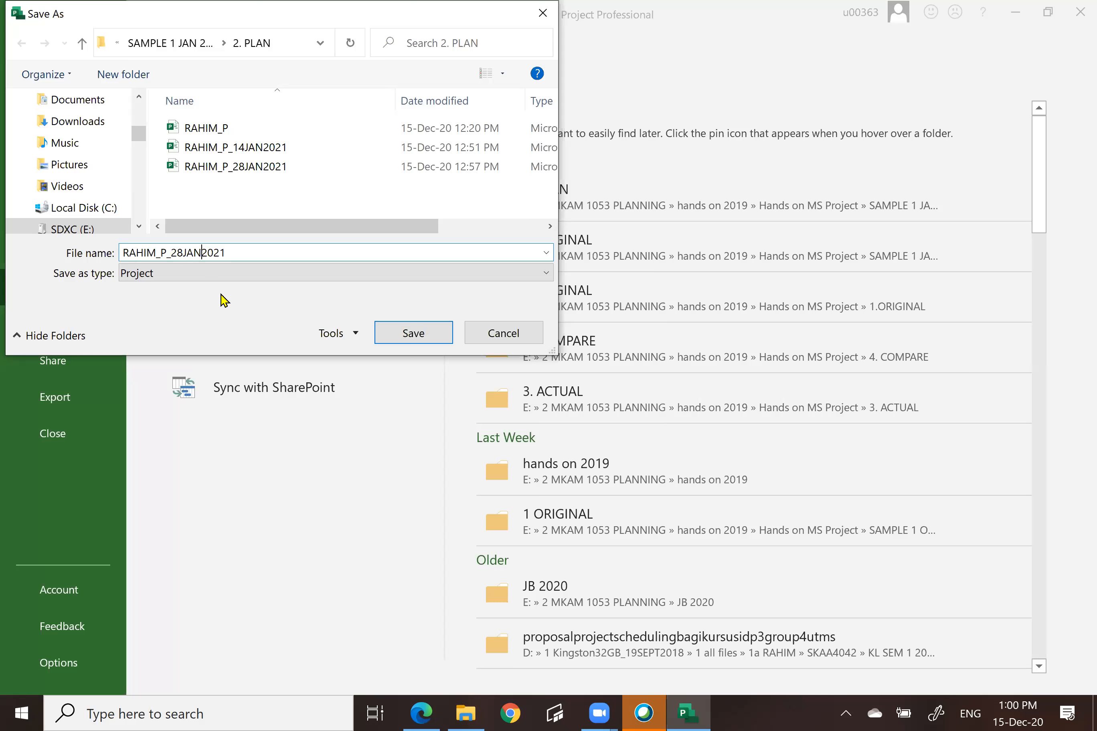
key("BackSpace")
key("BackSpace")
key("BackSpace")
key("BackSpace")
key("BackSpace")
type("11FEB")
left_click(425, 334)
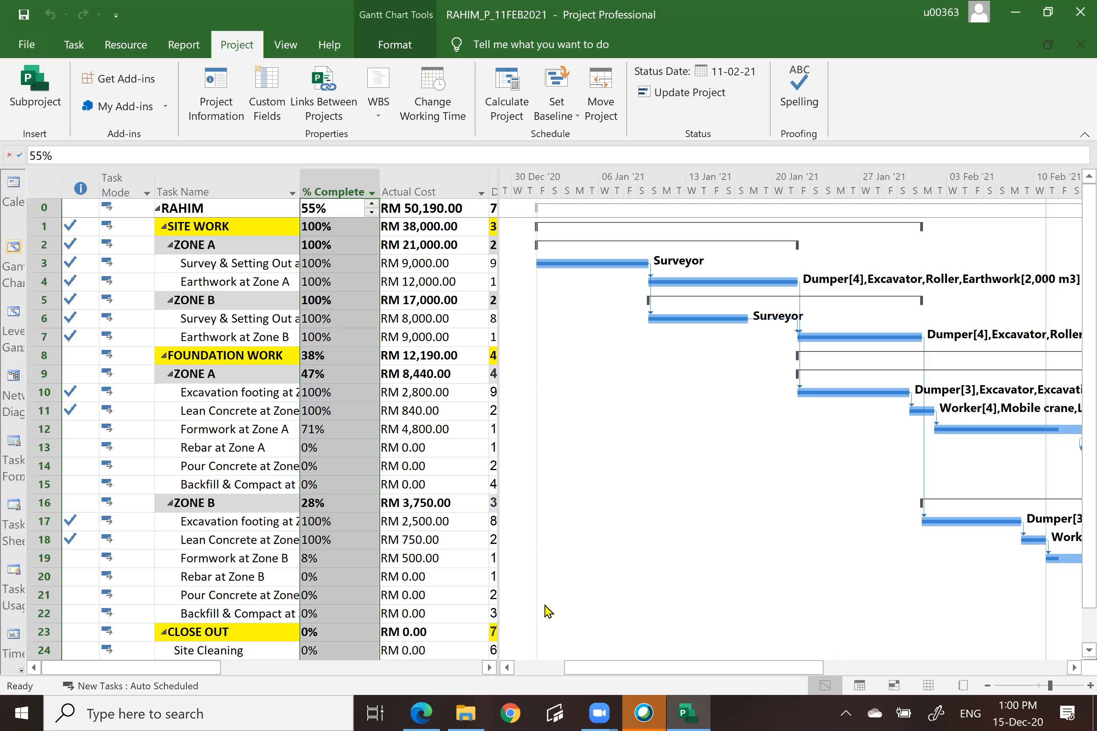
Open the FINANCIAL S-CURVE PDF, check the reporting date that follows 11/9/2013, and return to the schedule
left_click(469, 710)
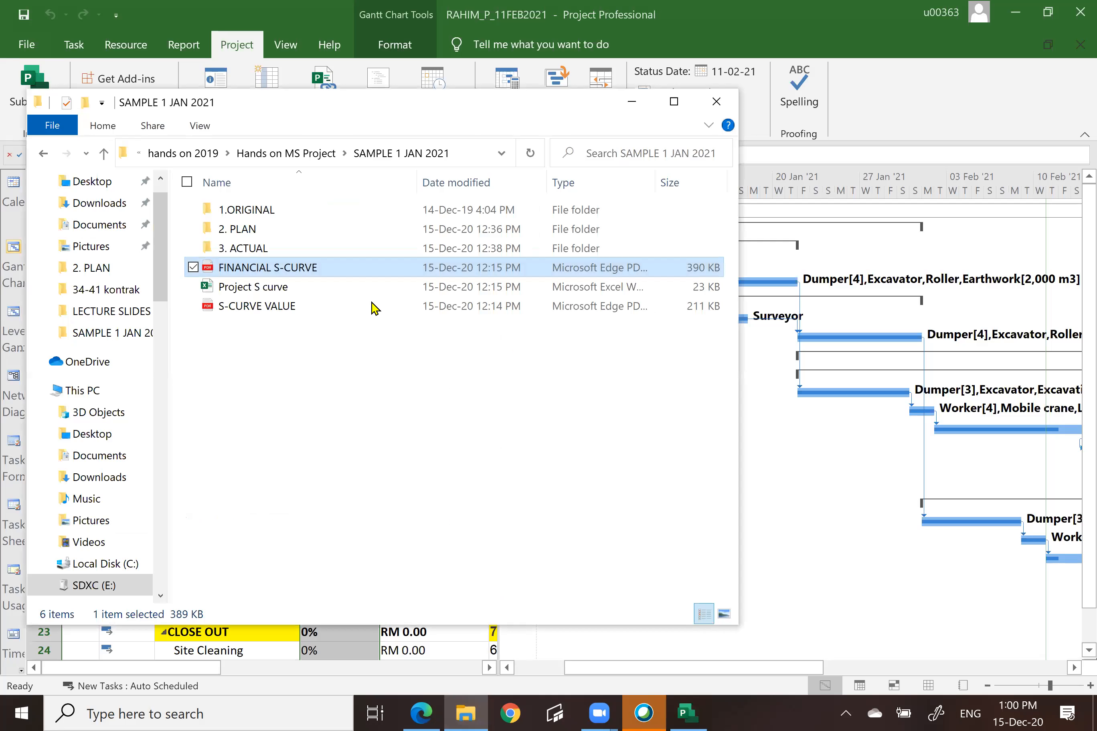
double_click(313, 267)
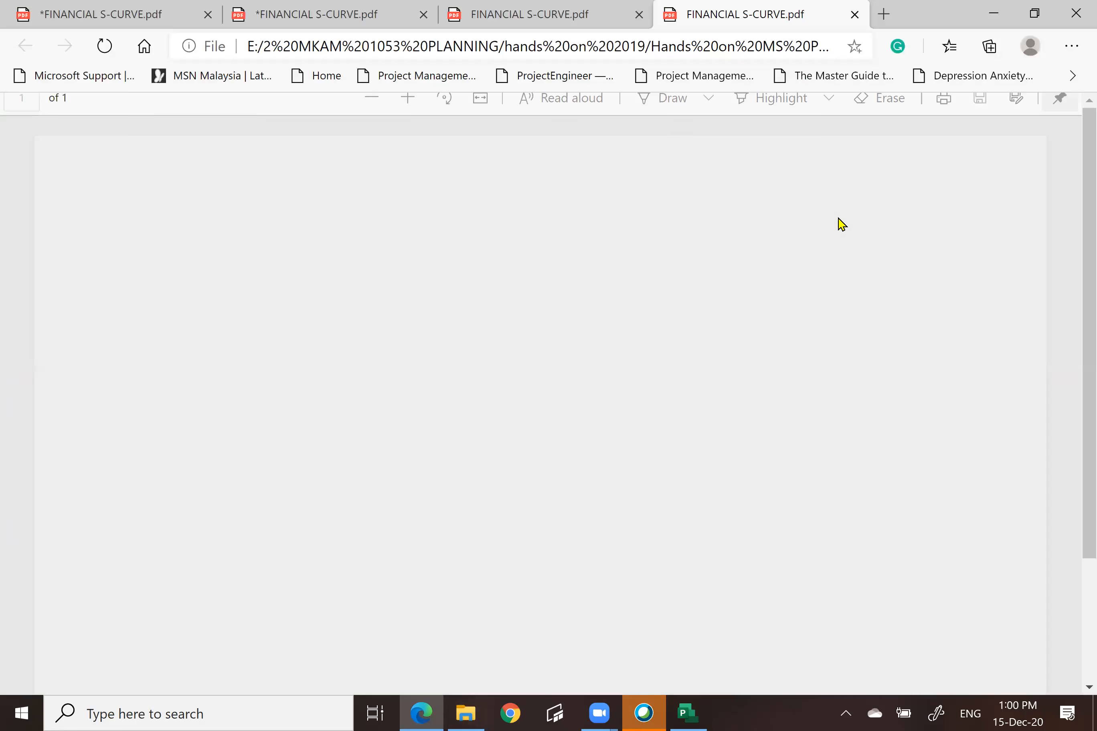
scroll(847, 309, "down", 3)
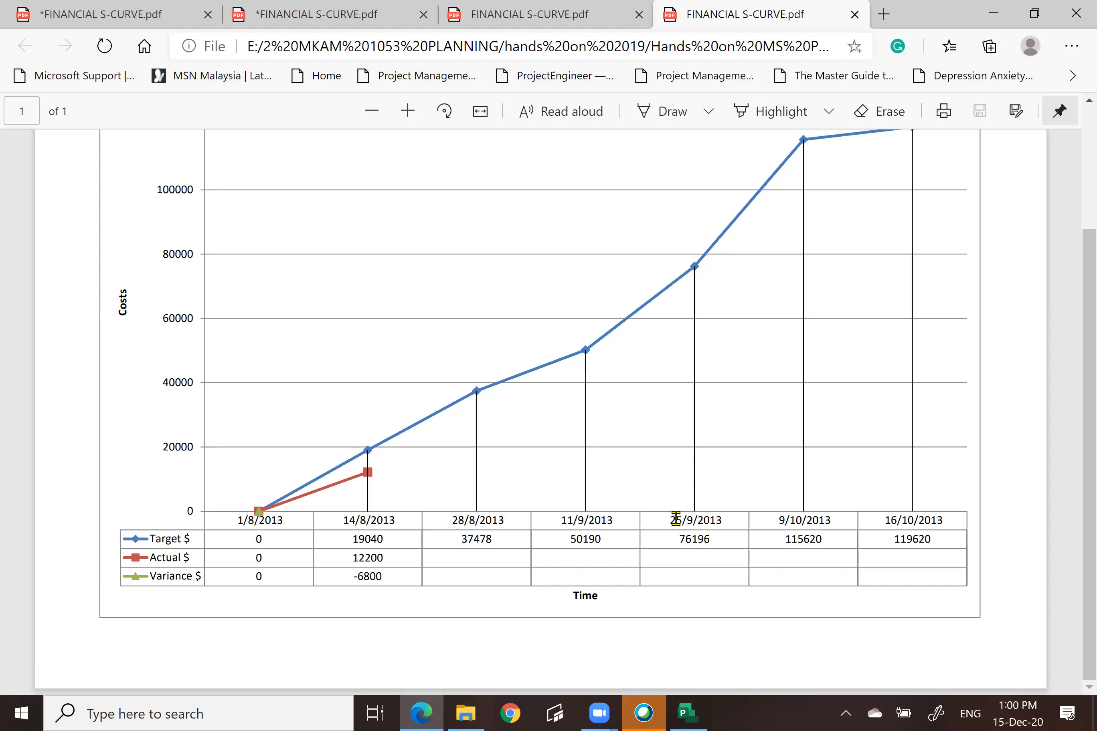
left_click(991, 19)
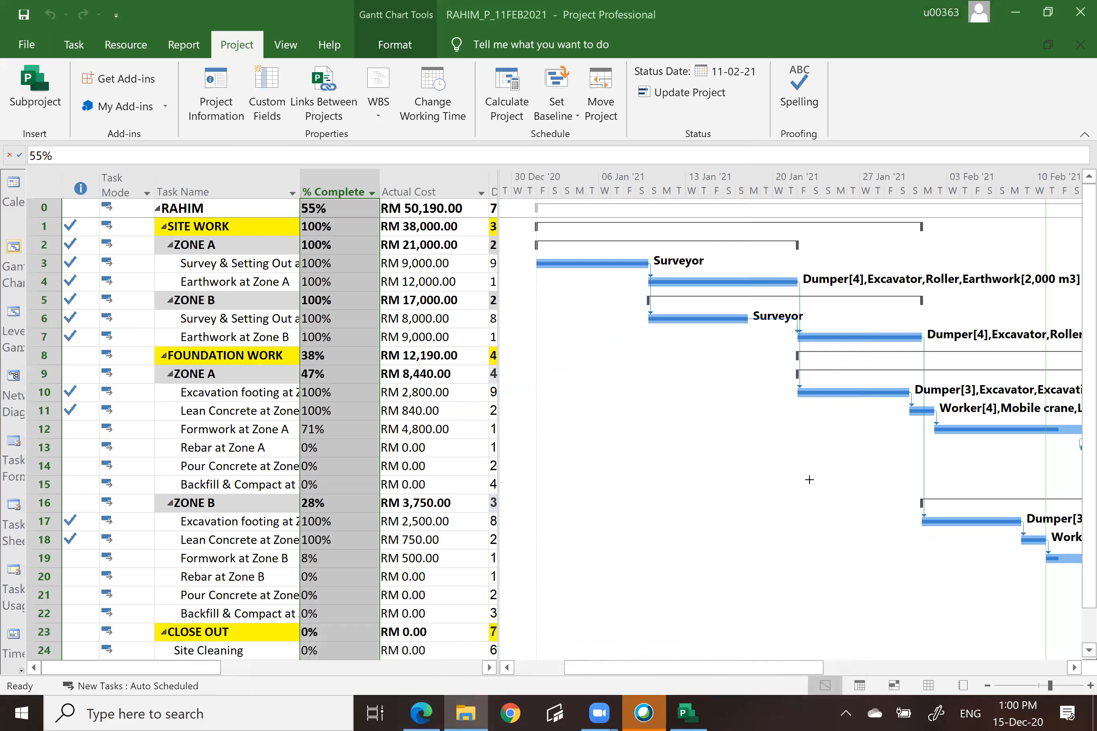
left_click(811, 486)
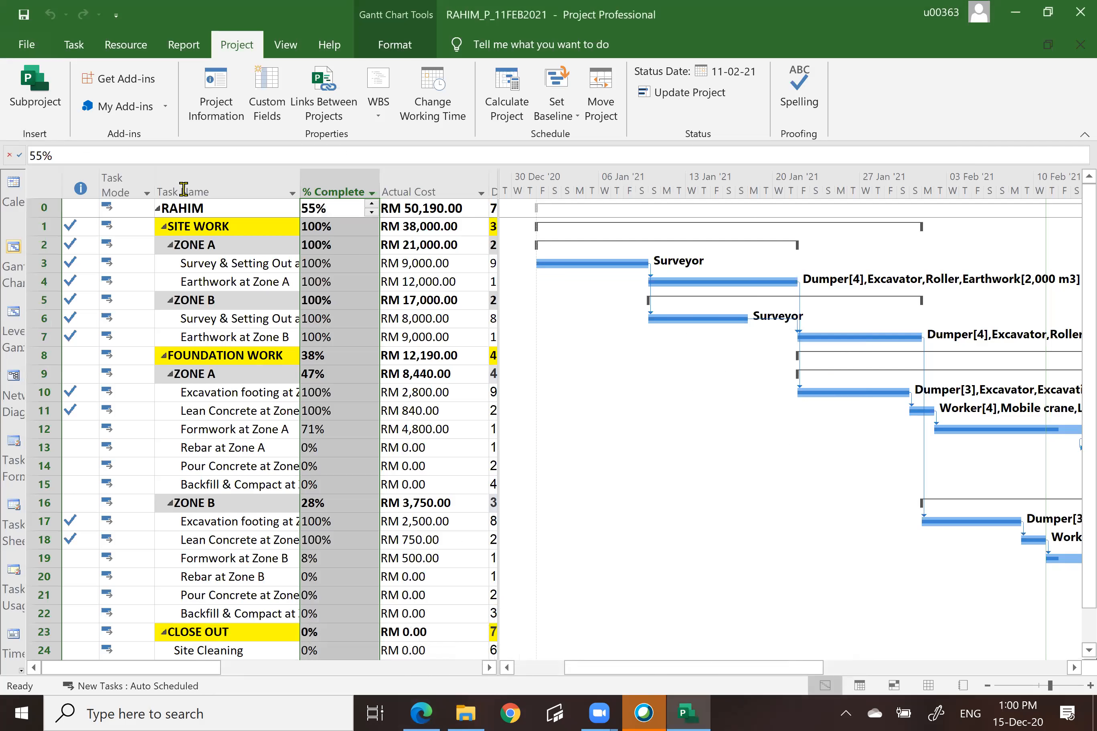
Set the current and status dates to Thursday 25-02-2021 and update the project's work as complete through that date
left_click(219, 90)
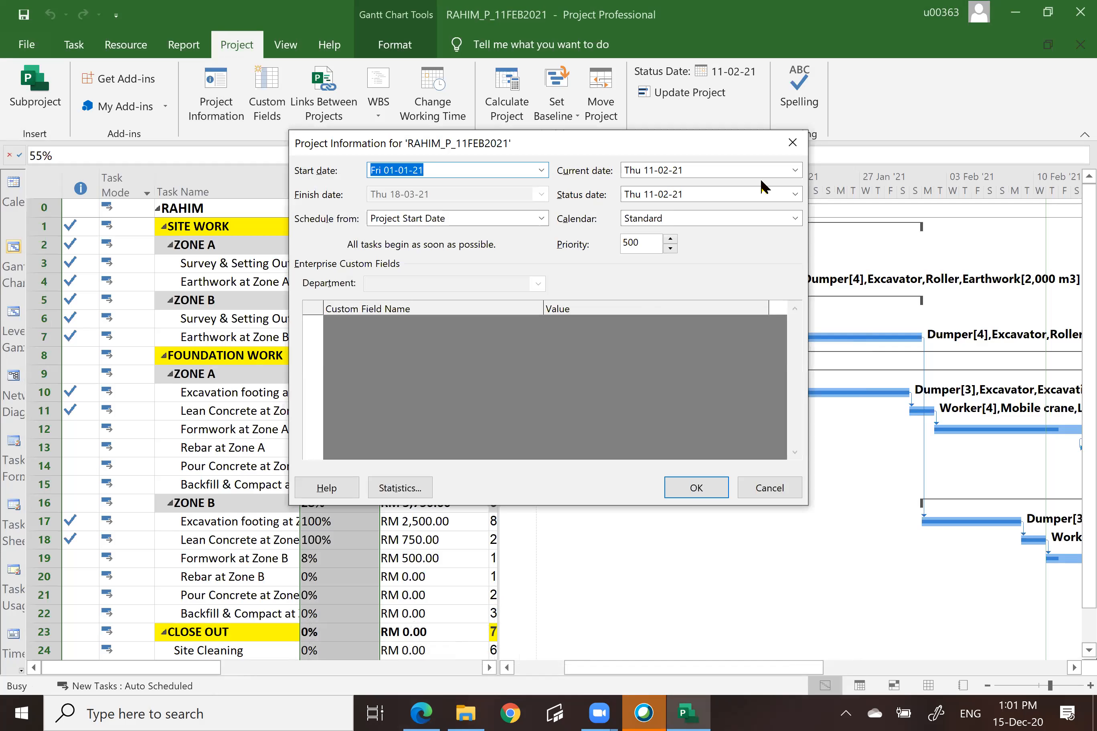
left_click(796, 171)
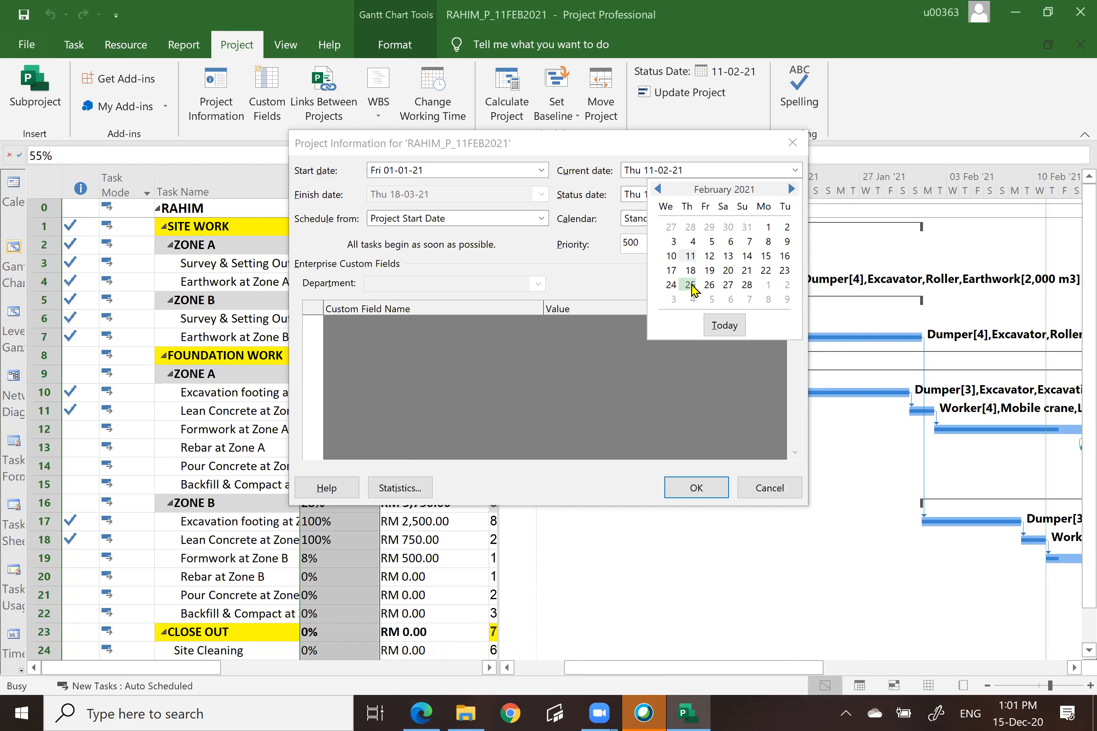
left_click(691, 285)
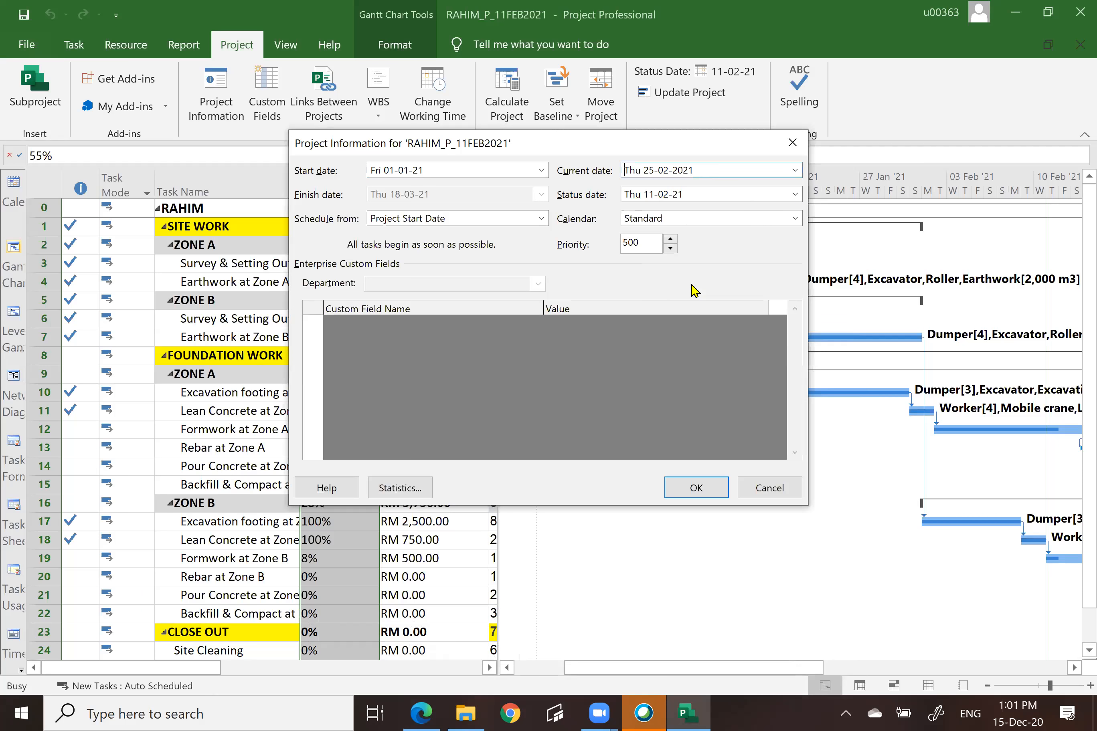
left_click(796, 196)
left_click(688, 309)
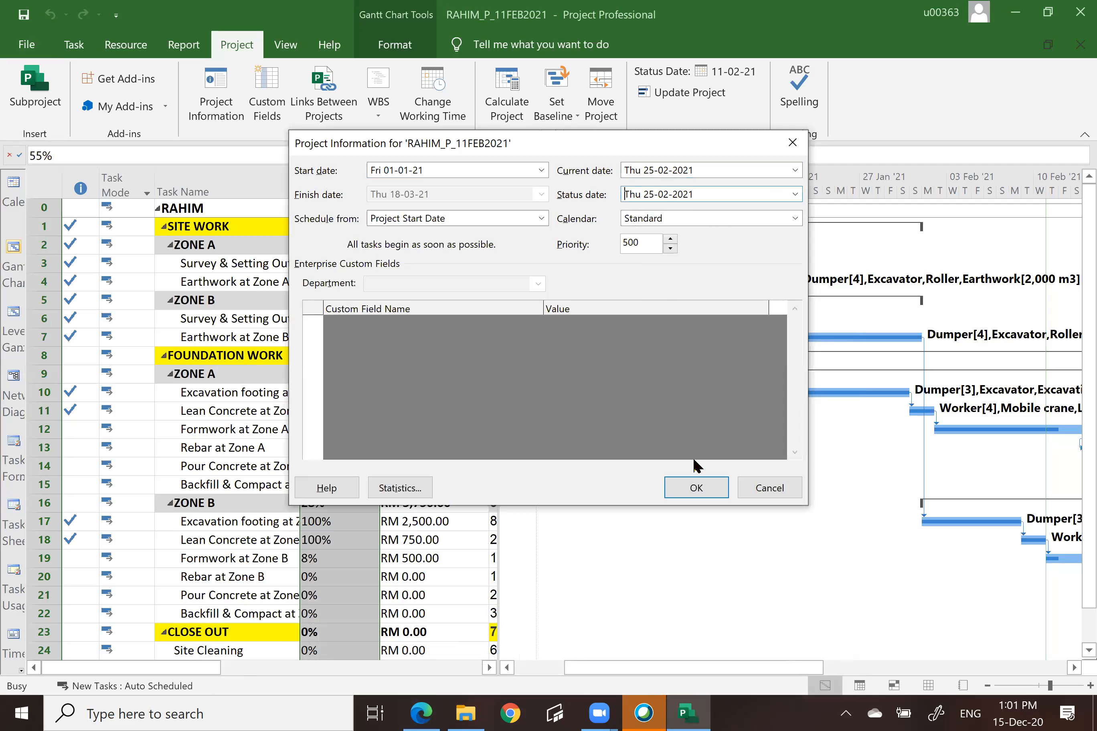
left_click(696, 487)
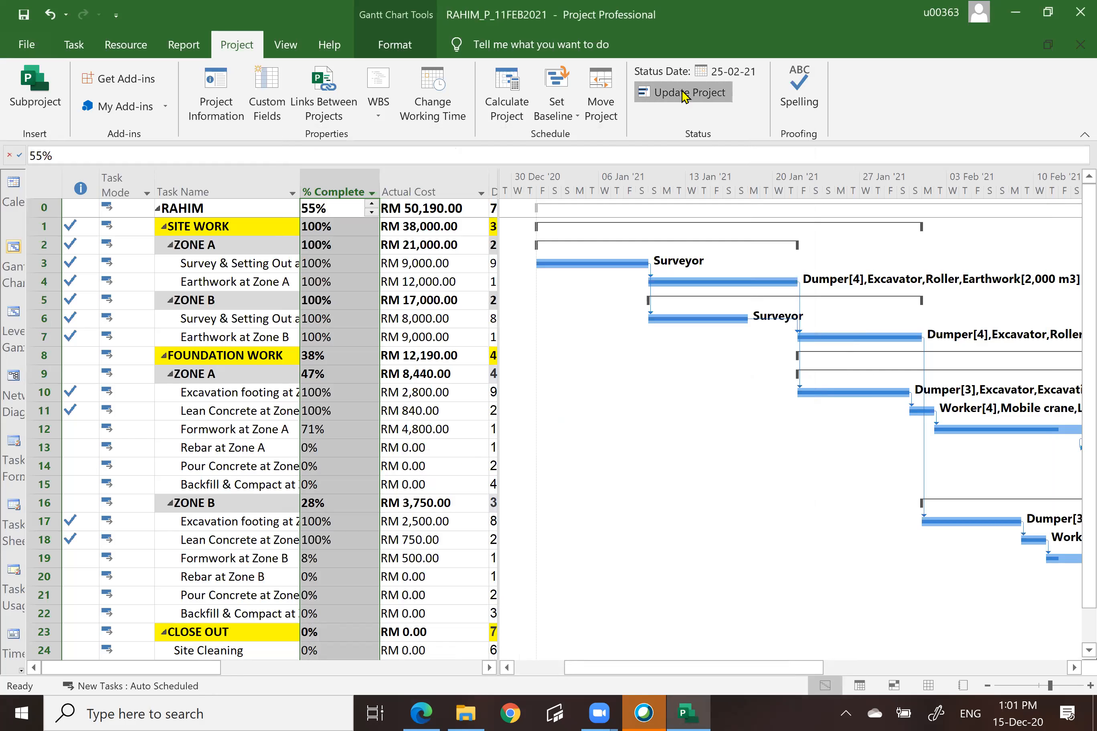
left_click(684, 94)
left_click(619, 413)
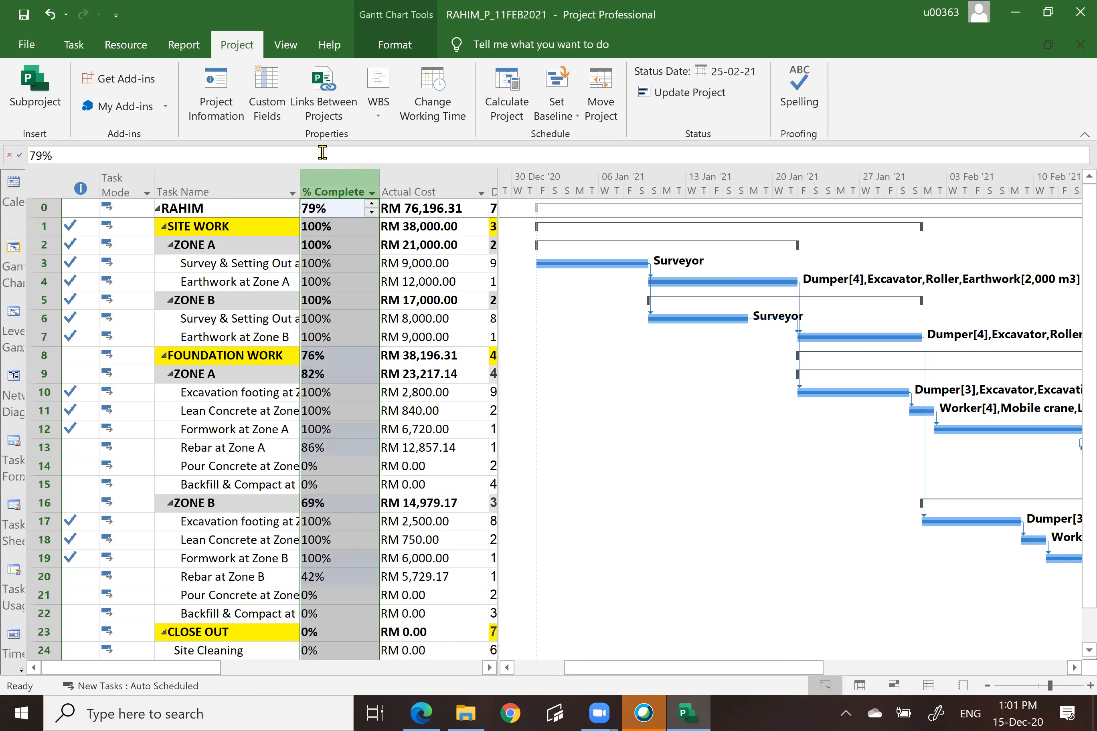
Save the updated schedule as a new copy in the 2. PLAN folder, changing the date in the file name to 25FEB2021
left_click(26, 46)
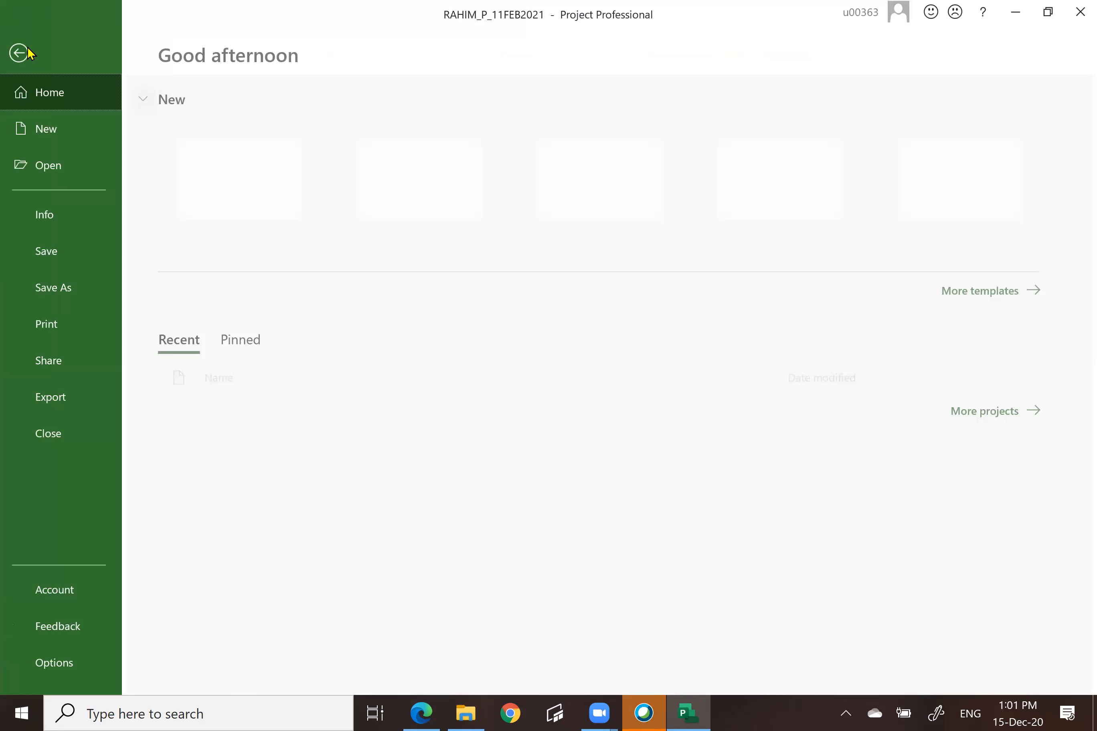
left_click(61, 301)
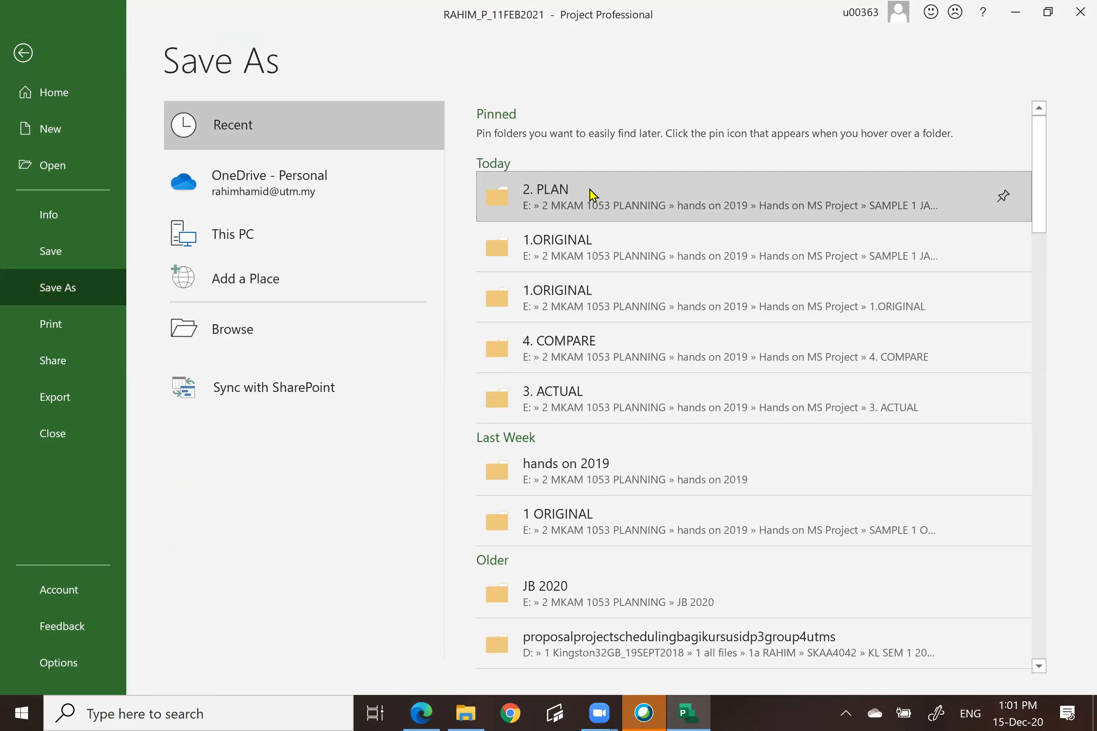
left_click(592, 194)
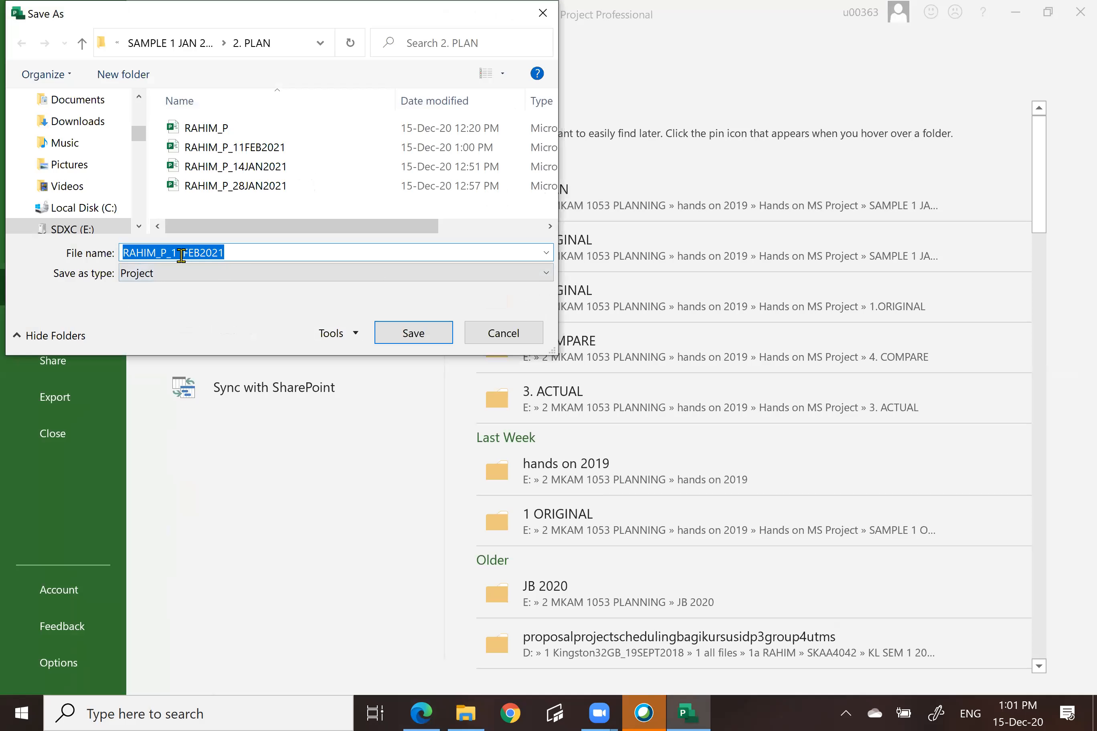
left_click(182, 253)
key("BackSpace")
key("BackSpace")
type("25")
left_click(404, 336)
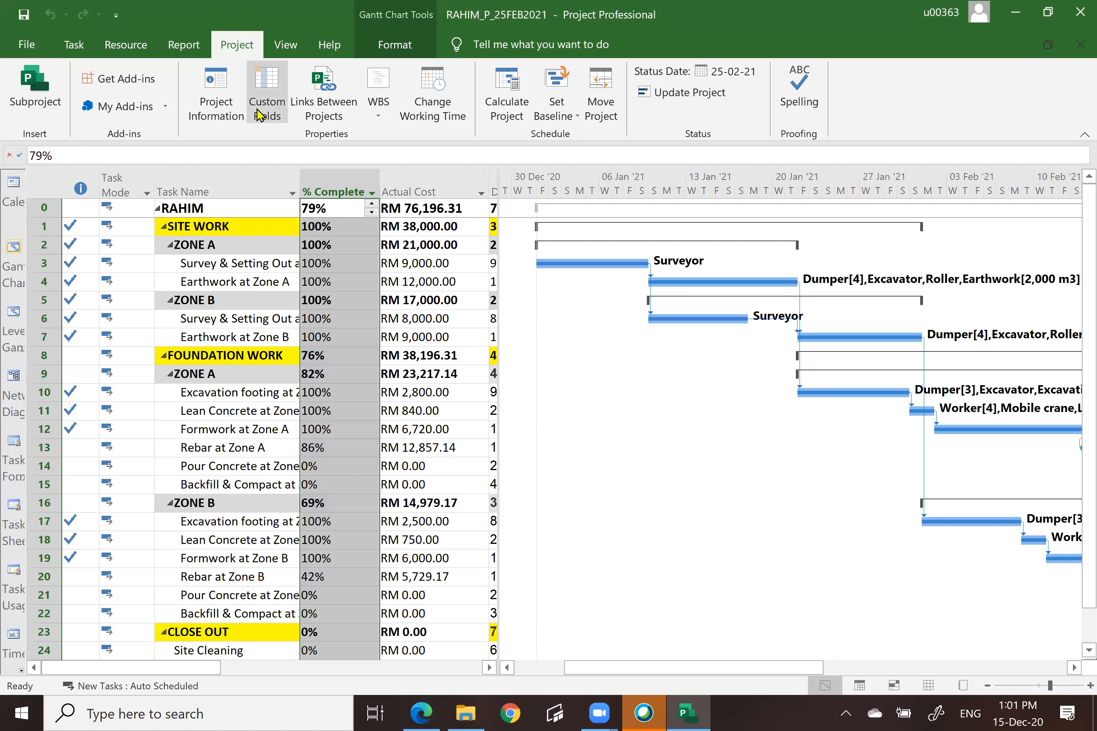
Set the current and status dates to Thursday 11-03-2021 and update the entire project's work as complete through that date, using 0% - 100% complete
left_click(216, 89)
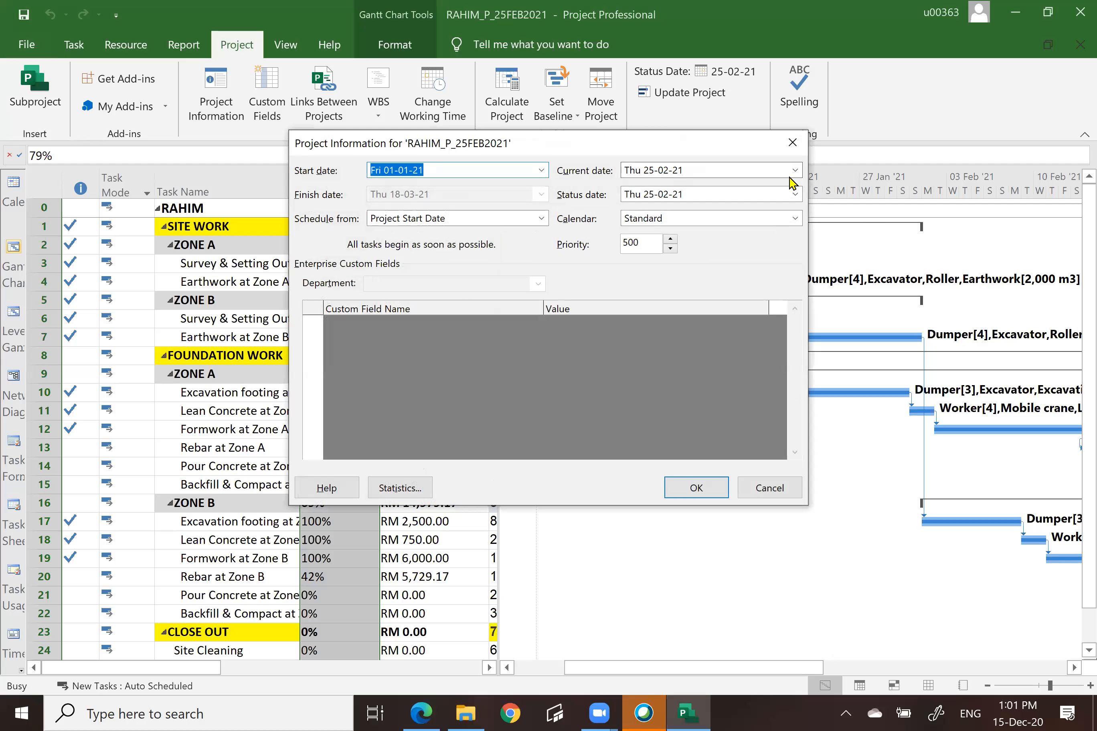
left_click(797, 170)
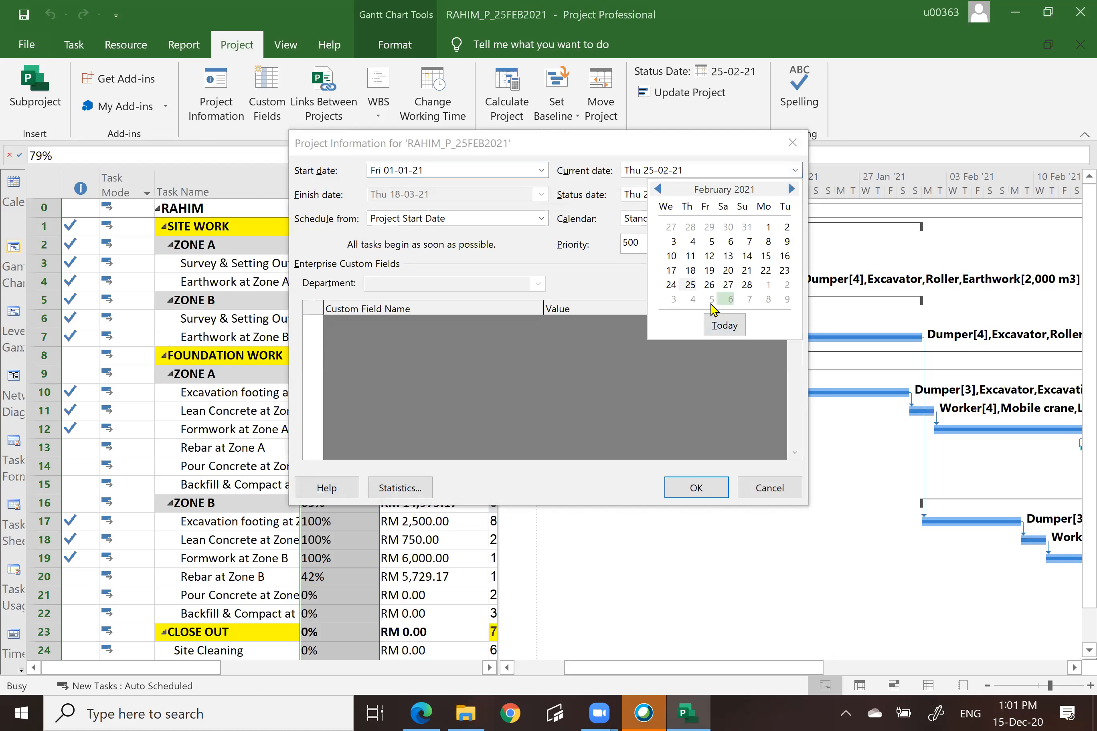
left_click(791, 190)
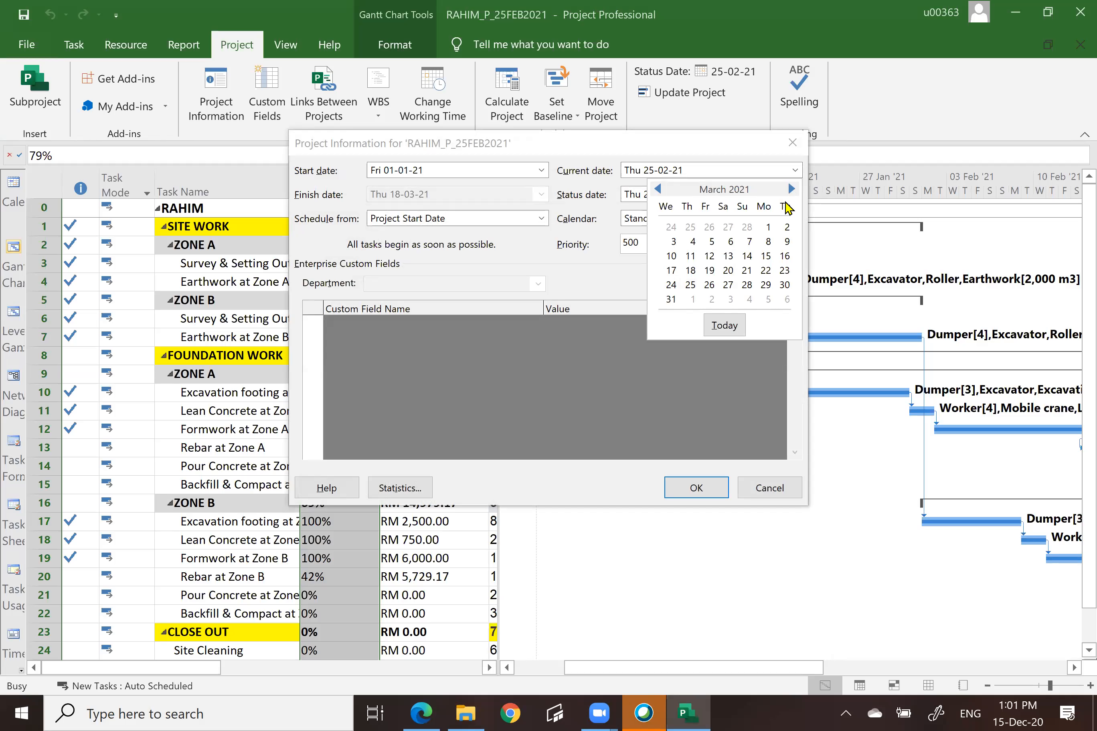
left_click(690, 257)
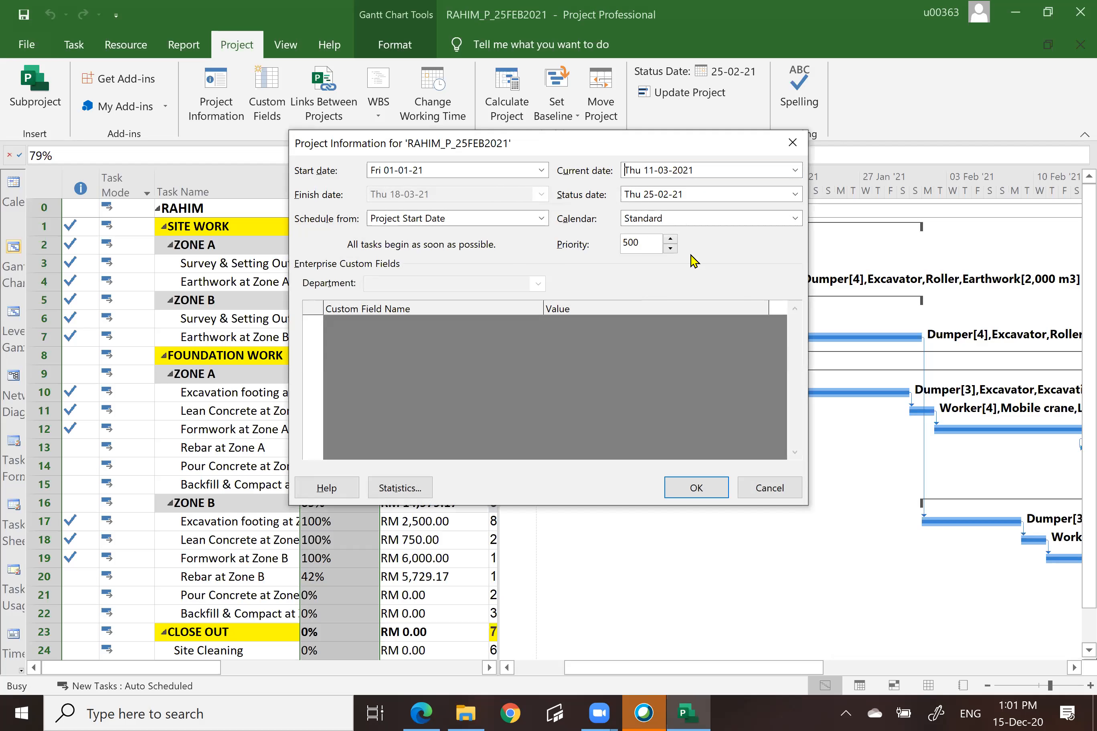
left_click(795, 194)
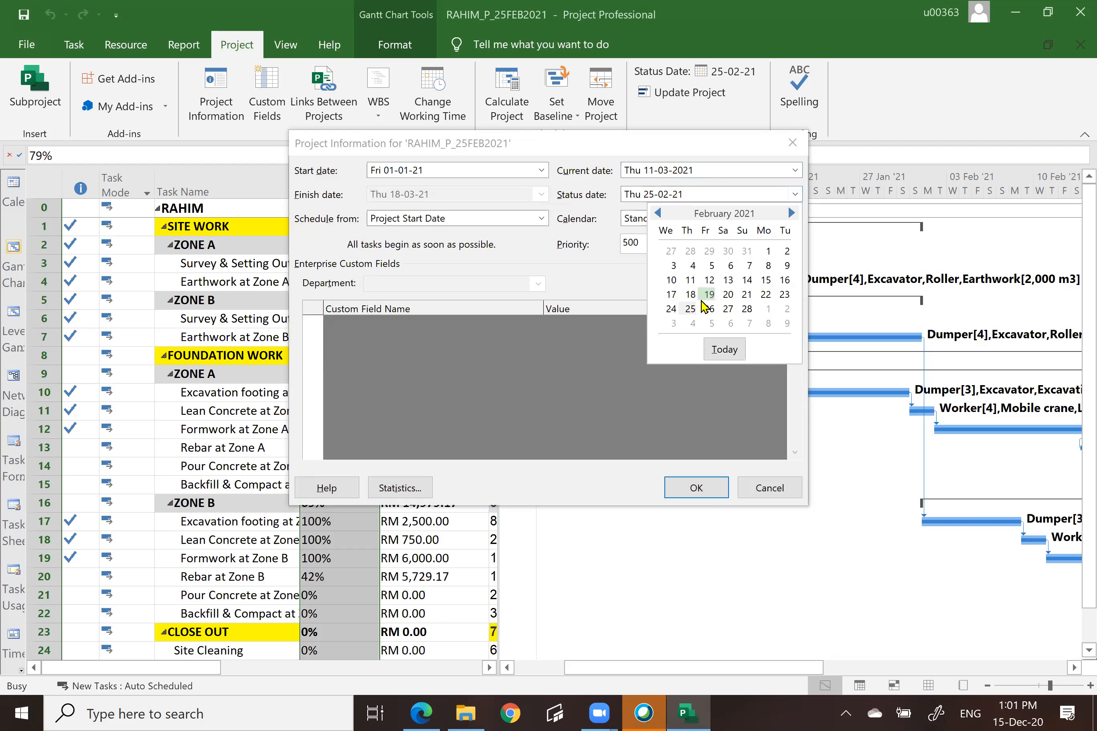
left_click(792, 212)
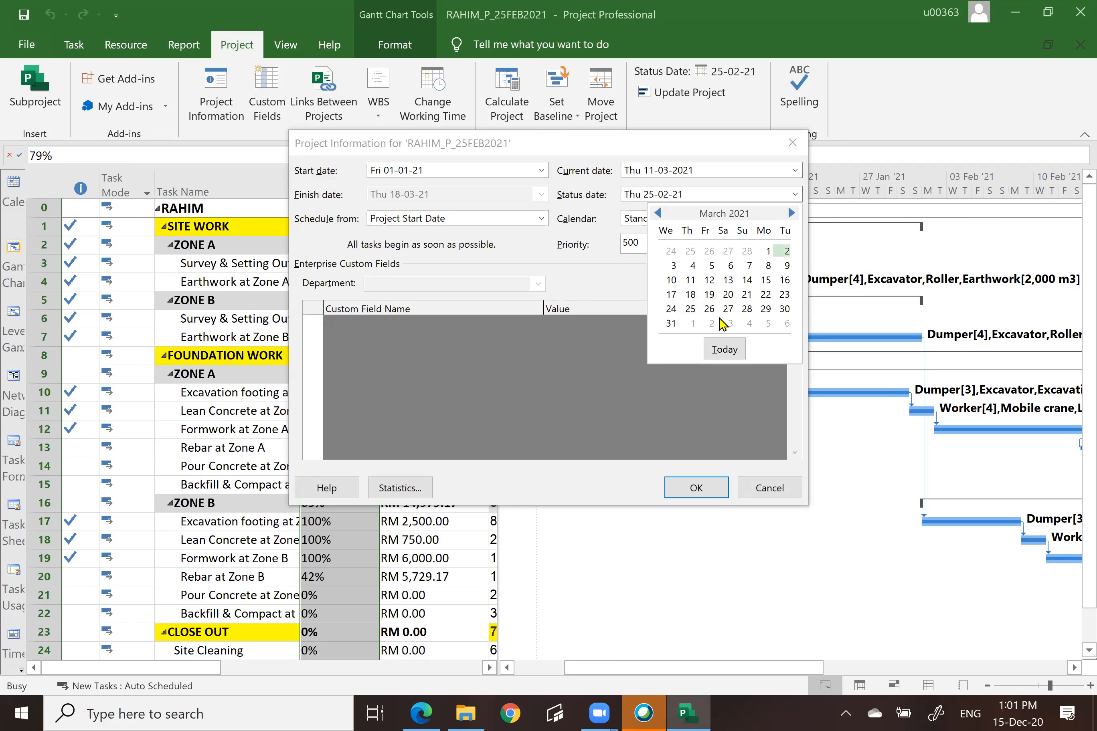
left_click(690, 280)
left_click(697, 490)
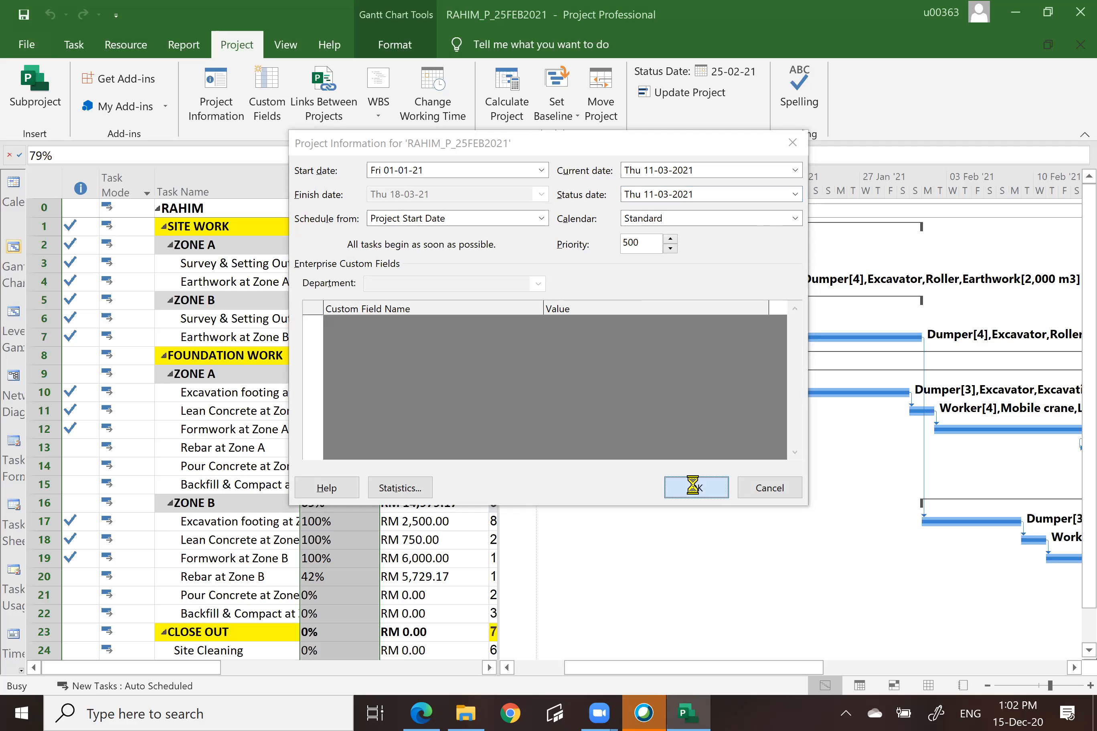
left_click(681, 94)
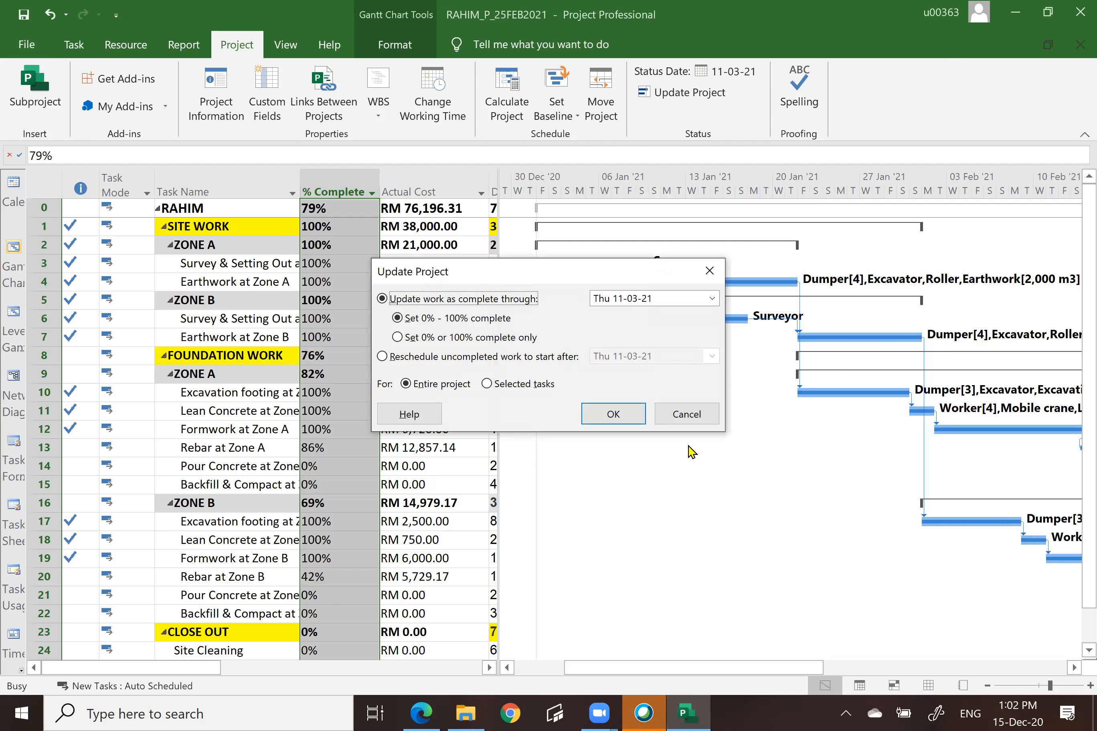
left_click(612, 415)
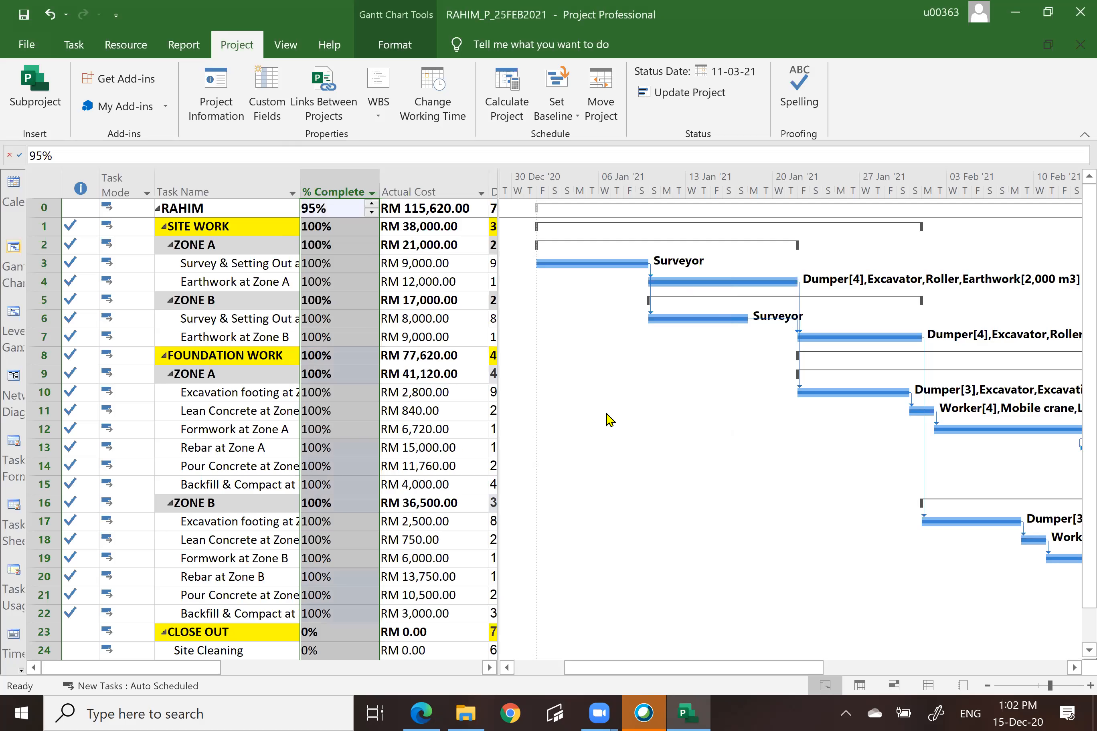
Save the updated schedule as a new copy in the 2. PLAN folder, changing the date in the file name to 11MARCH2021
left_click(27, 45)
left_click(54, 287)
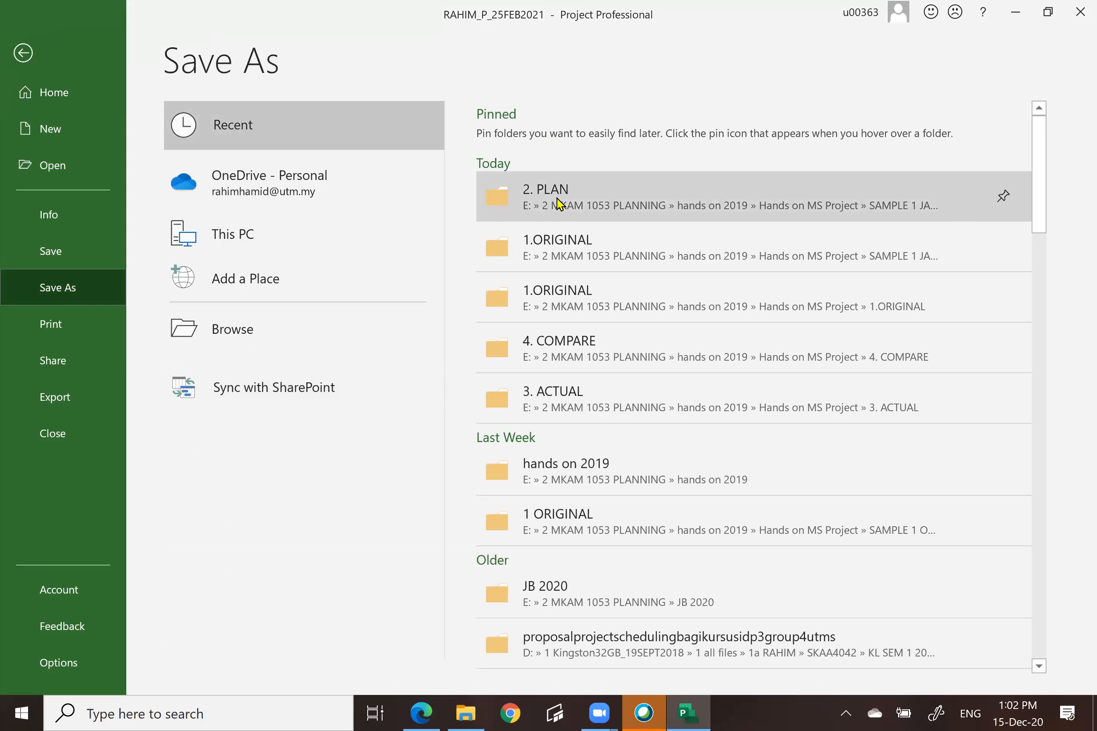
left_click(559, 205)
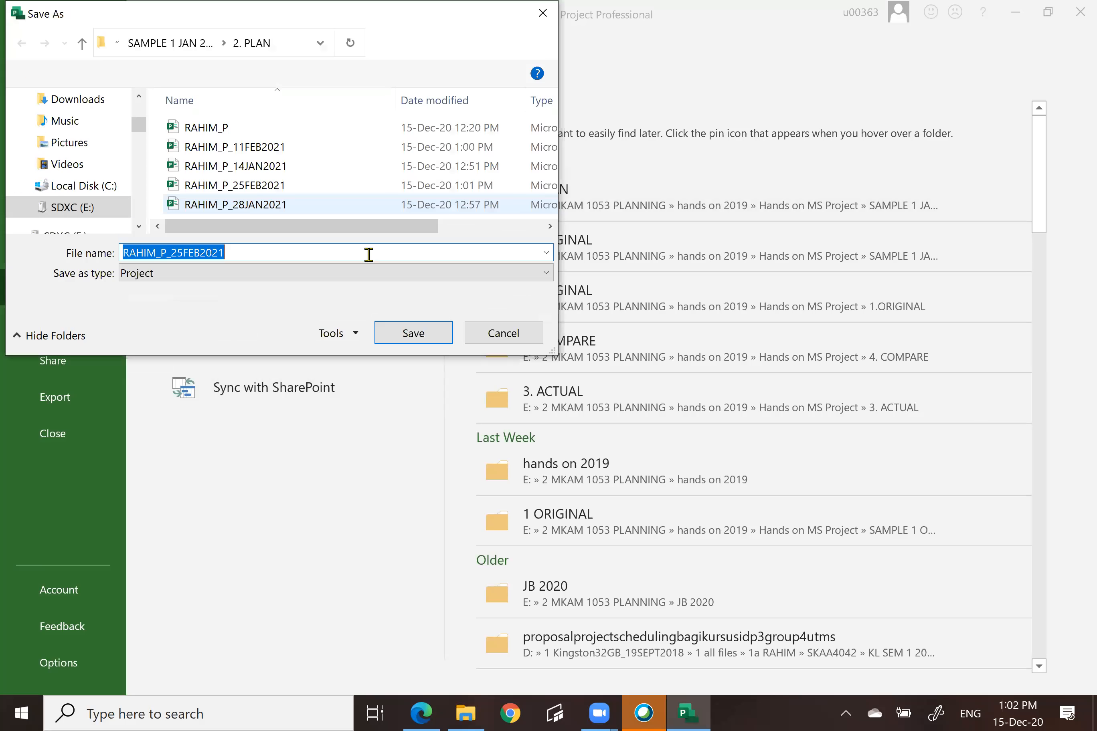
left_click(200, 245)
key("BackSpace")
key("BackSpace")
key("BackSpace")
key("BackSpace")
key("BackSpace")
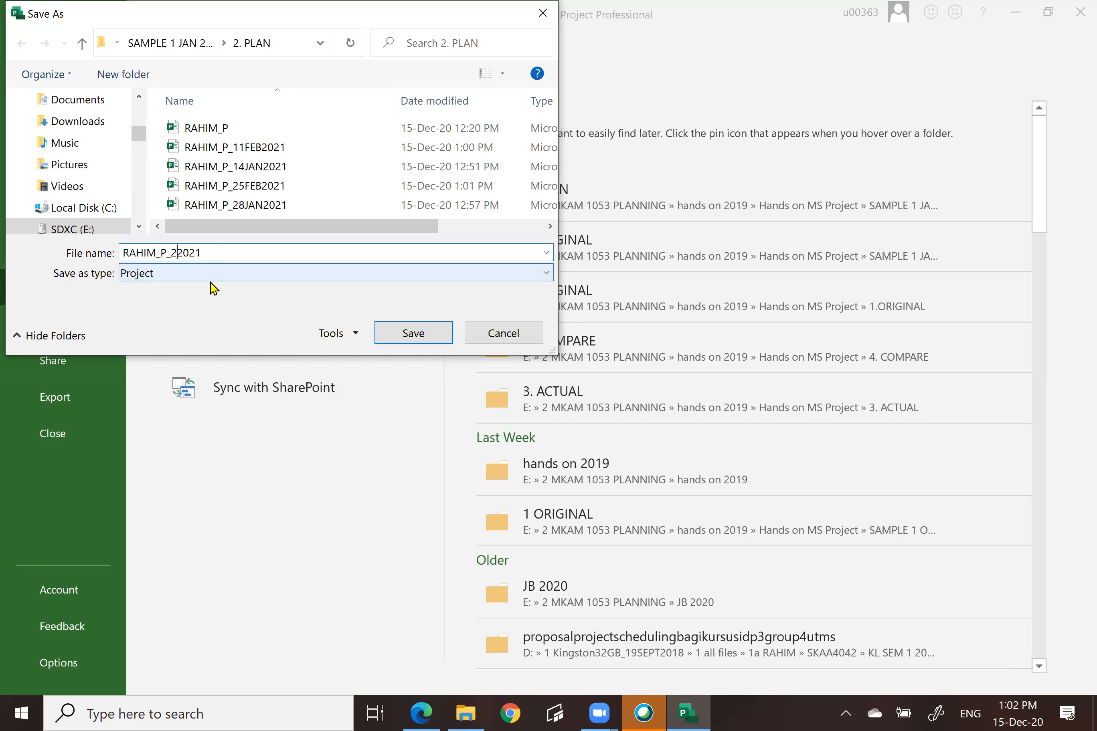
type("11MARCH")
left_click(407, 336)
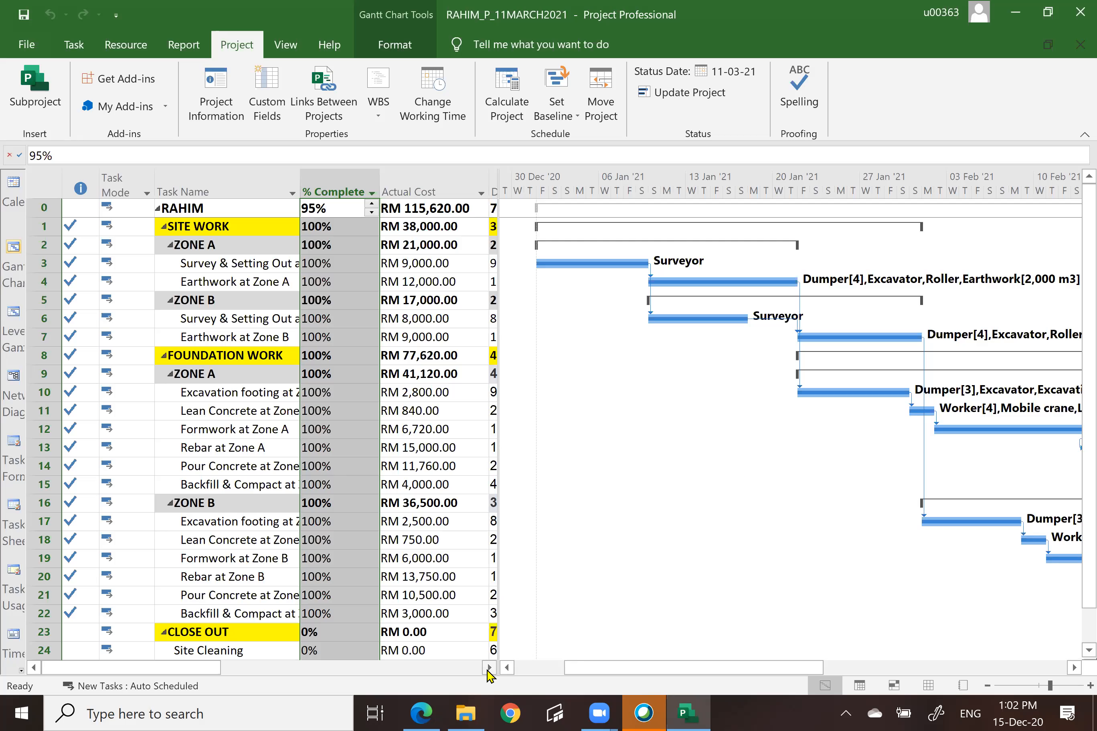
Set the current and status dates to Thursday 18-03-2021 and update the entire project's work as complete through that date, using 0% - 100% complete
left_click_drag(489, 668, 489, 668)
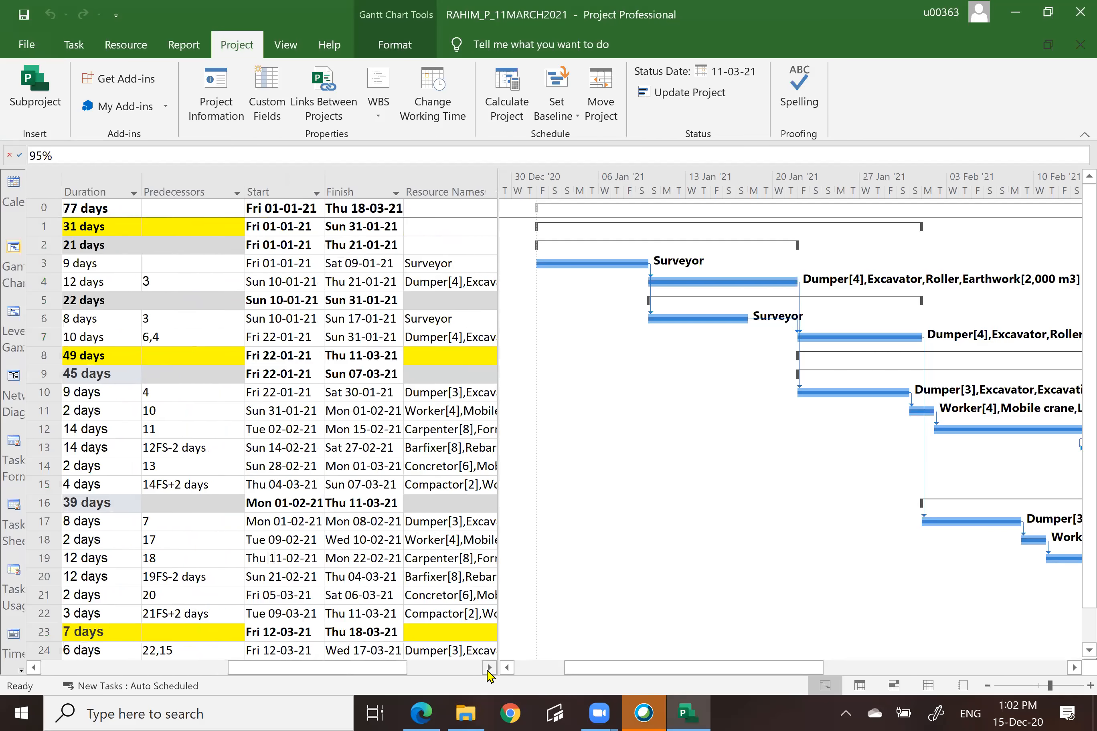
left_click_drag(34, 667, 34, 668)
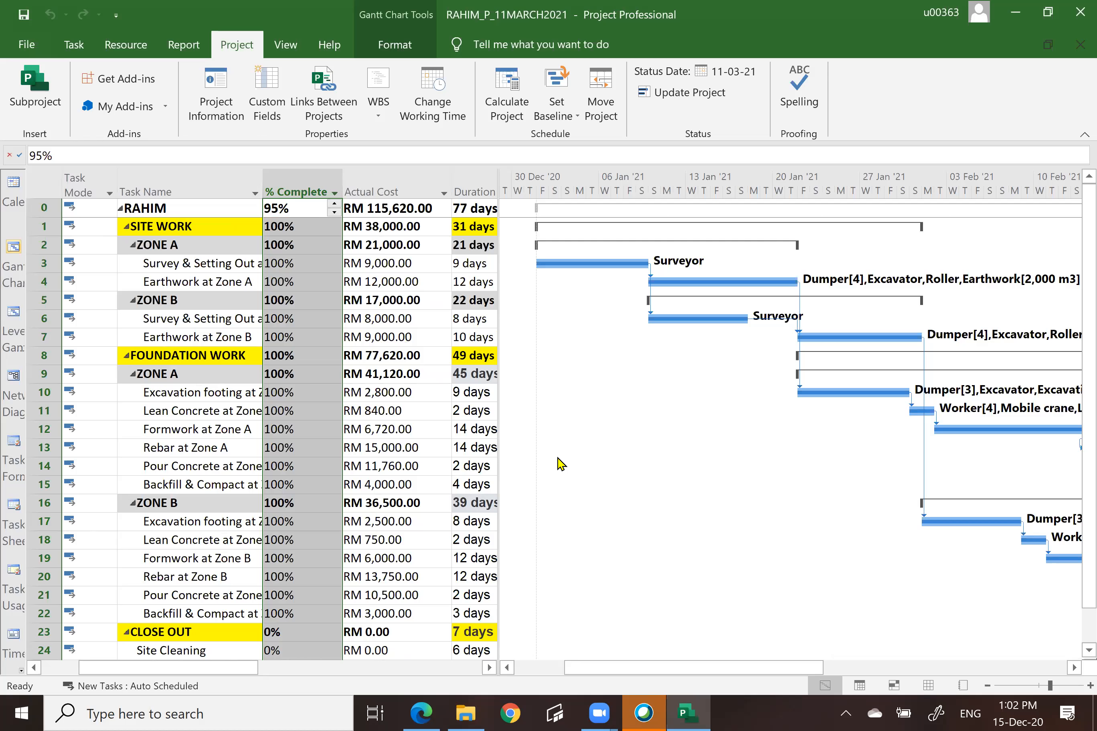
left_click(217, 92)
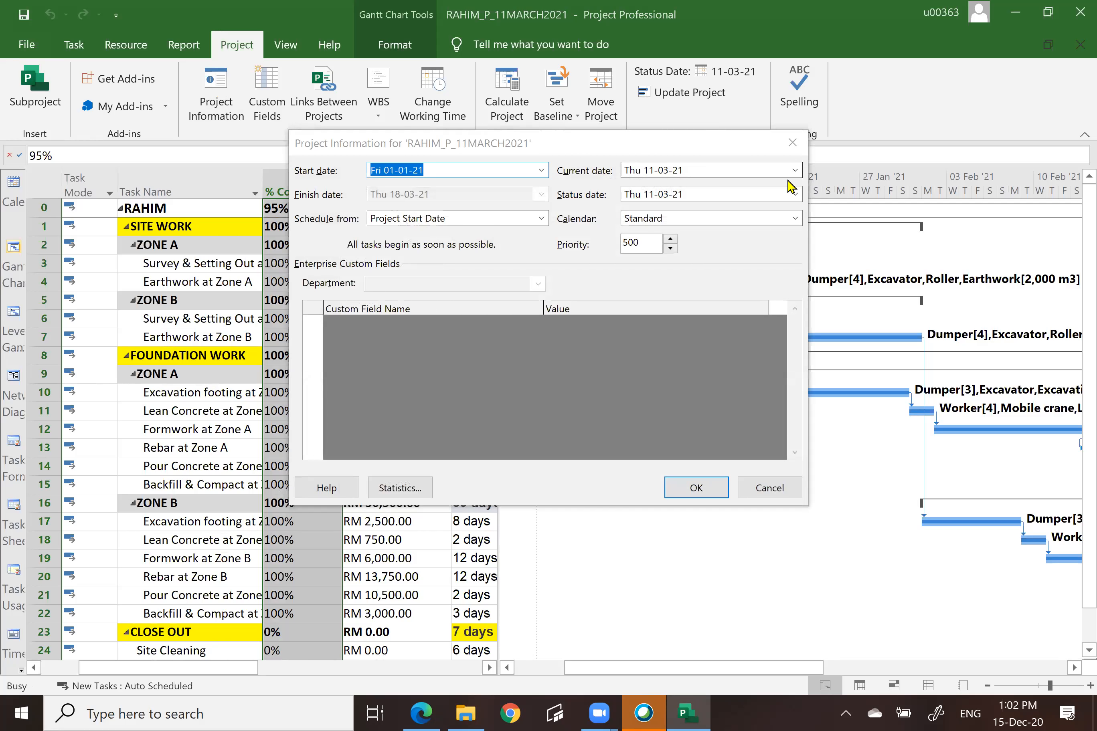
left_click(795, 170)
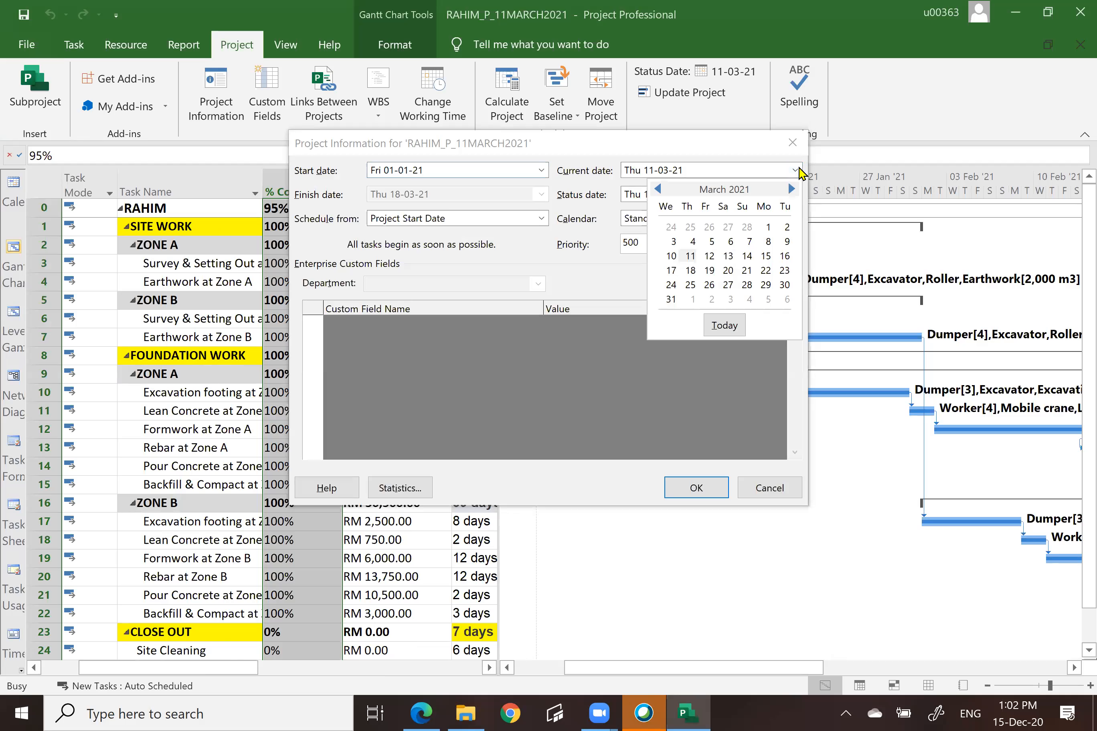
left_click(690, 273)
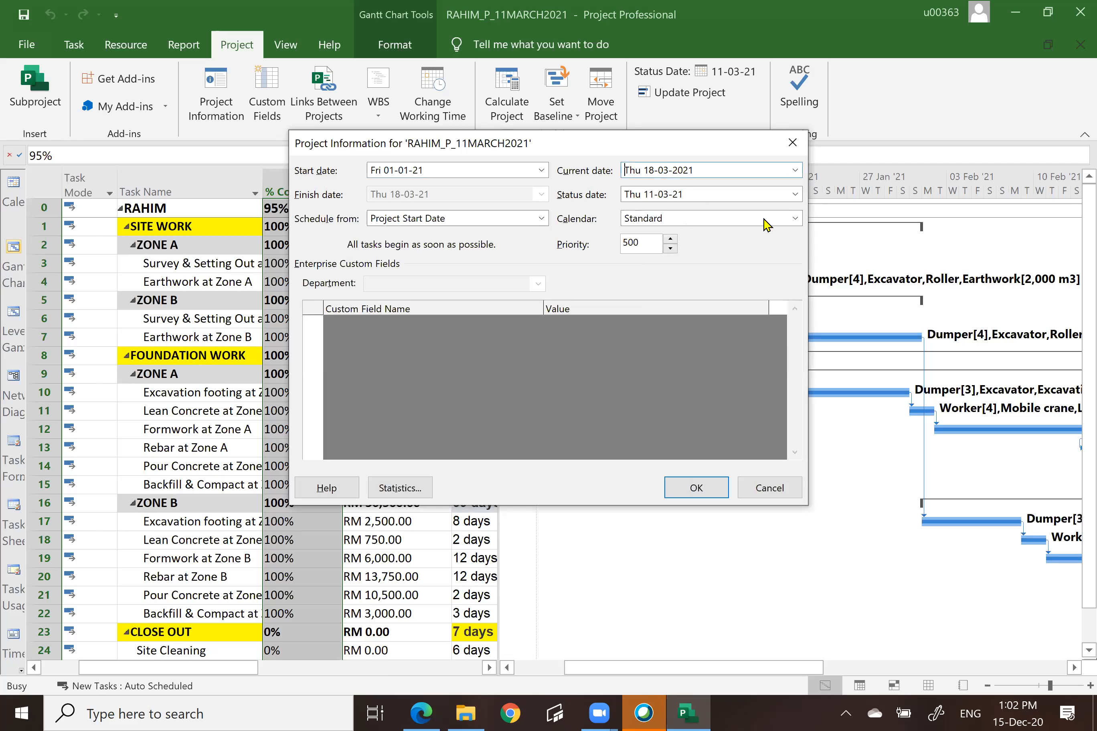
left_click(796, 194)
left_click(690, 294)
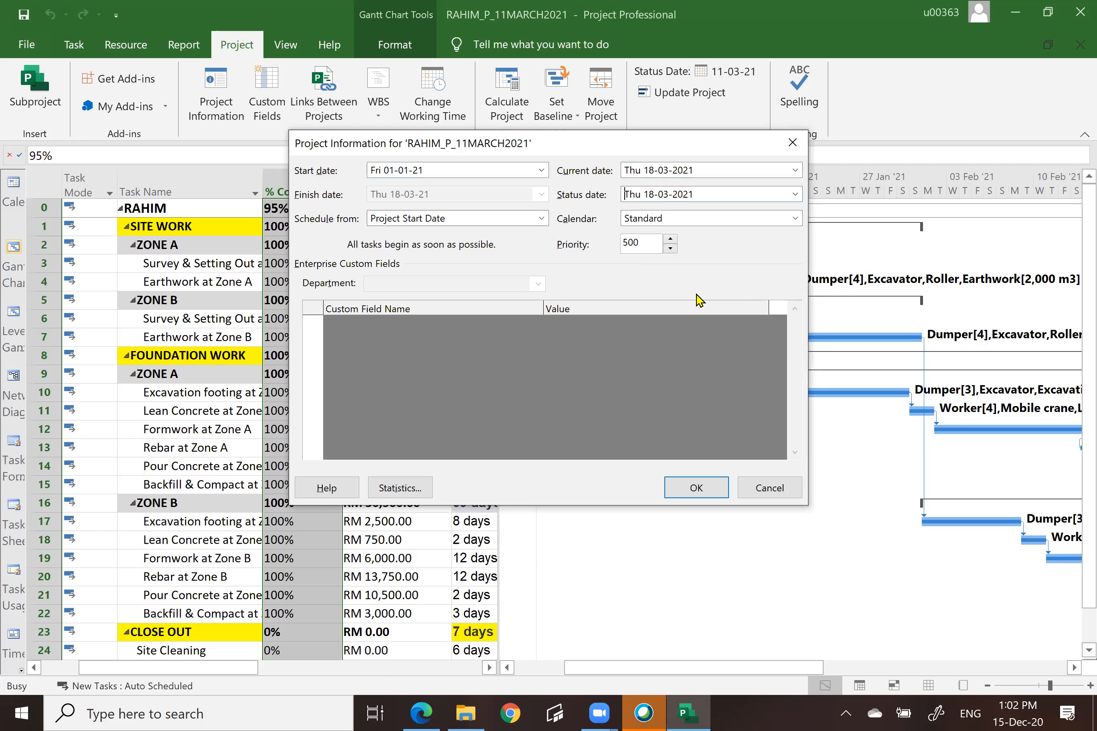
left_click(695, 488)
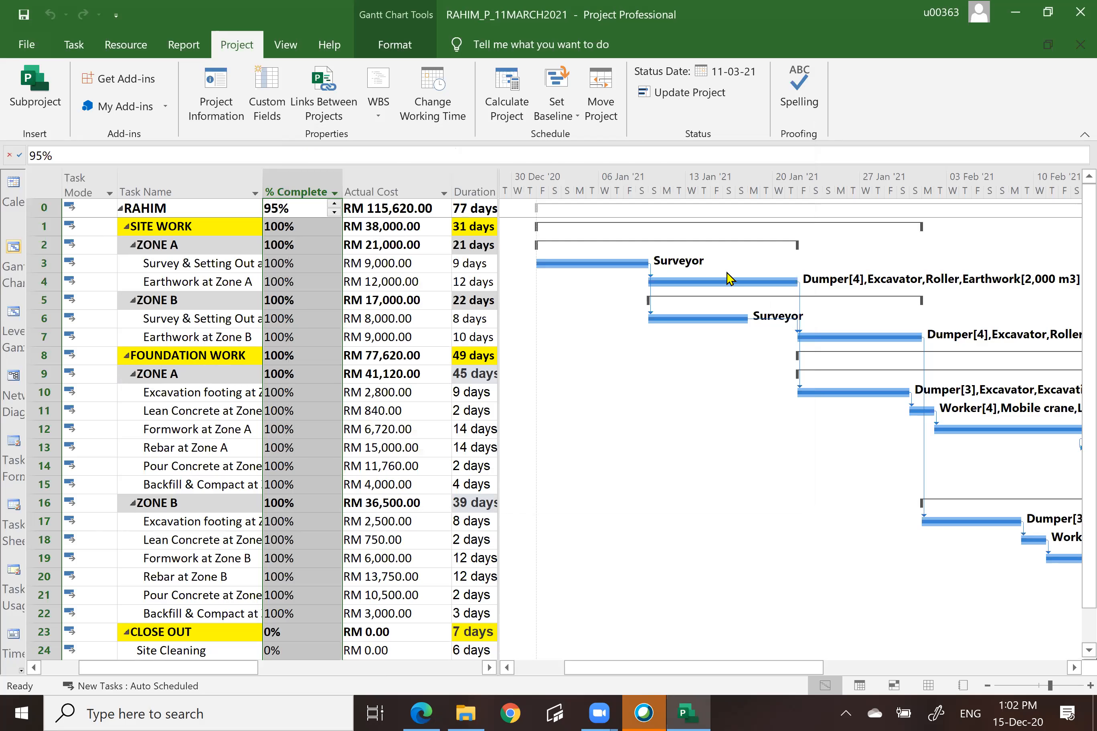
left_click(697, 94)
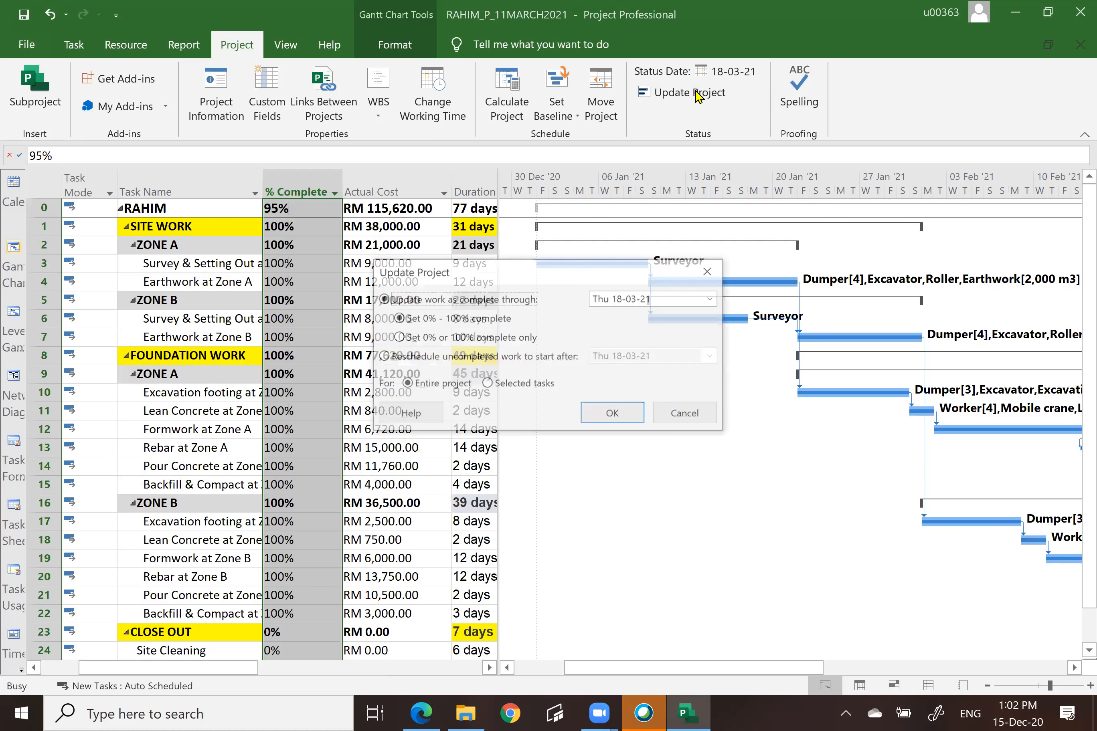
left_click(629, 418)
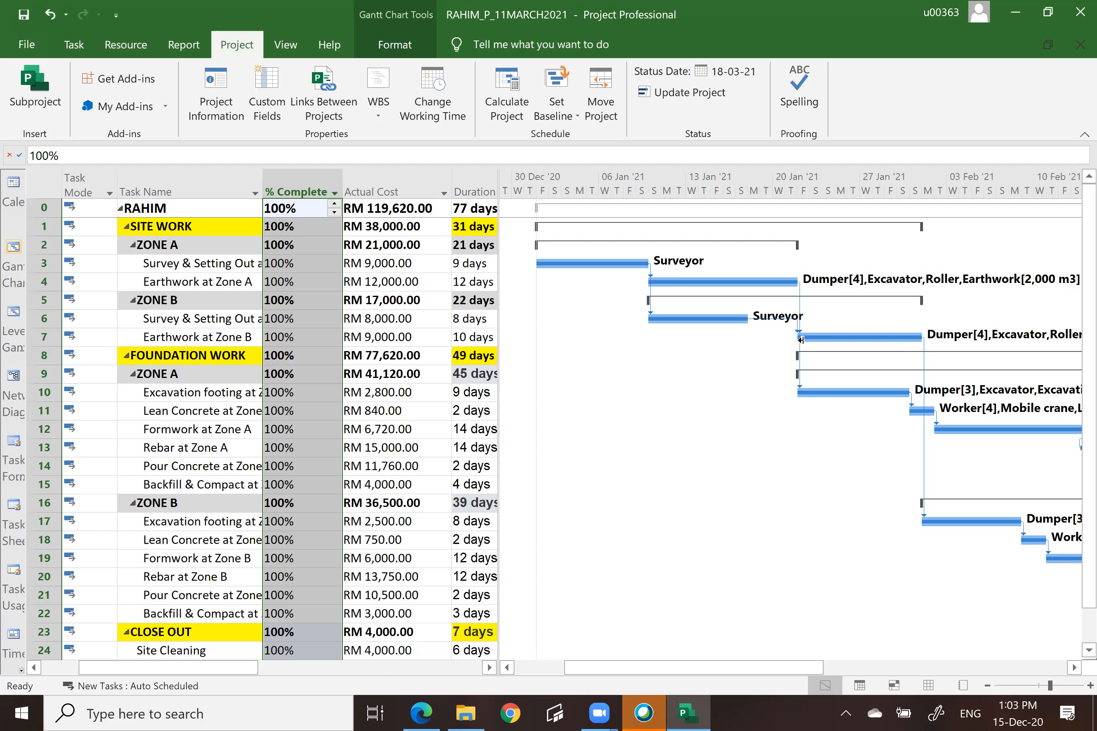
Save the updated schedule as a new copy in the 2. PLAN folder, changing the date in the file name to 18MARCH2021
key("alt+F4")
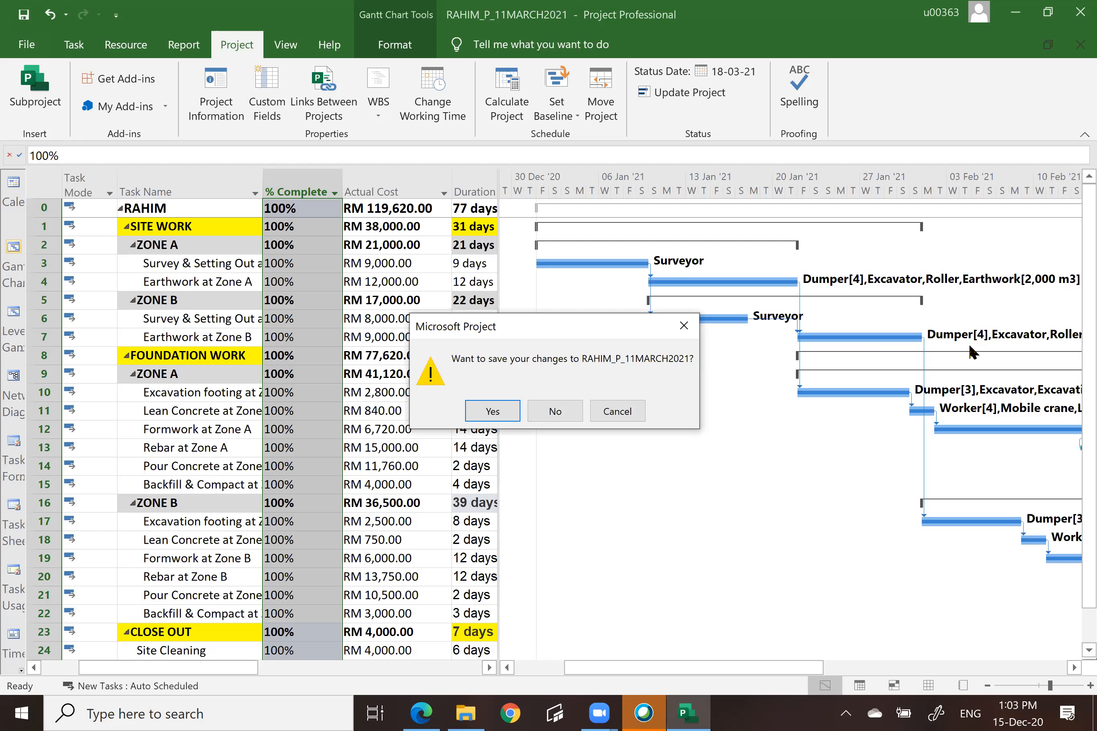
left_click(554, 413)
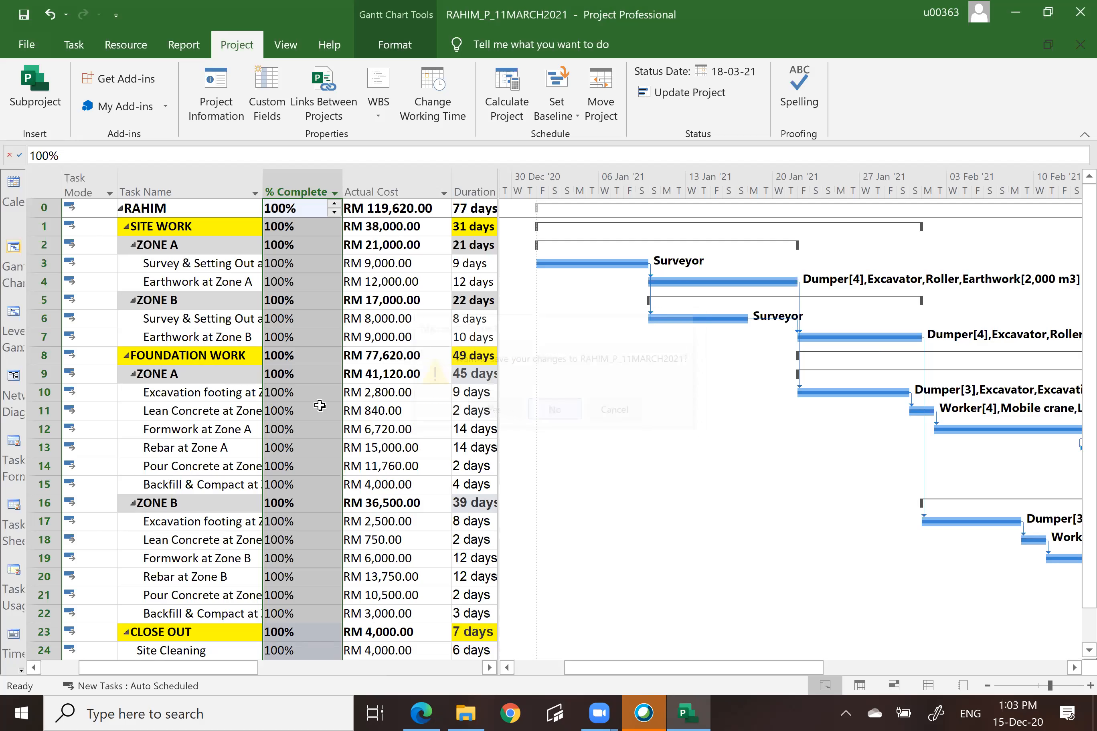
left_click(25, 49)
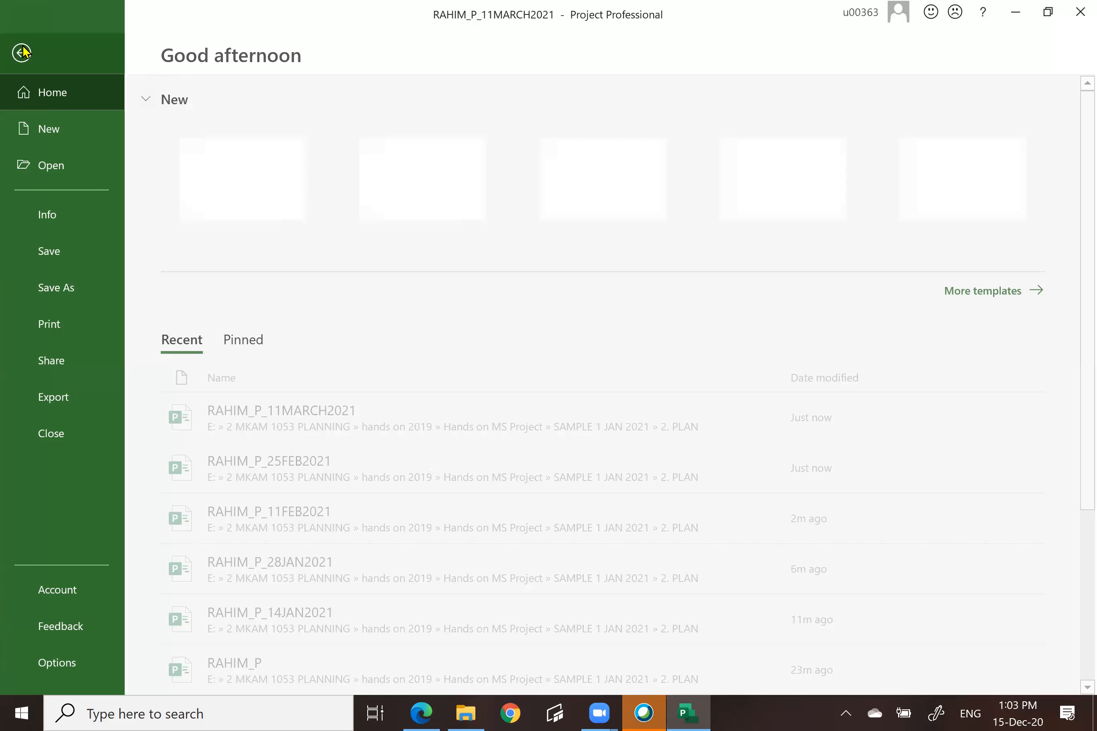
left_click(44, 296)
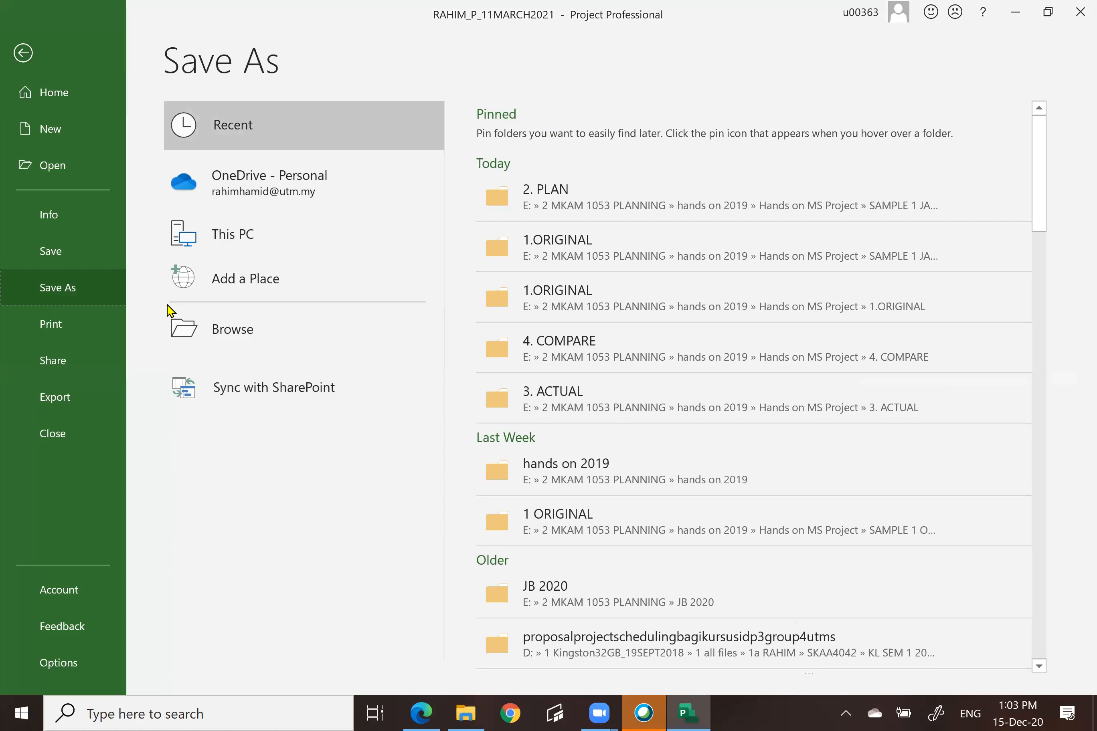
left_click(556, 208)
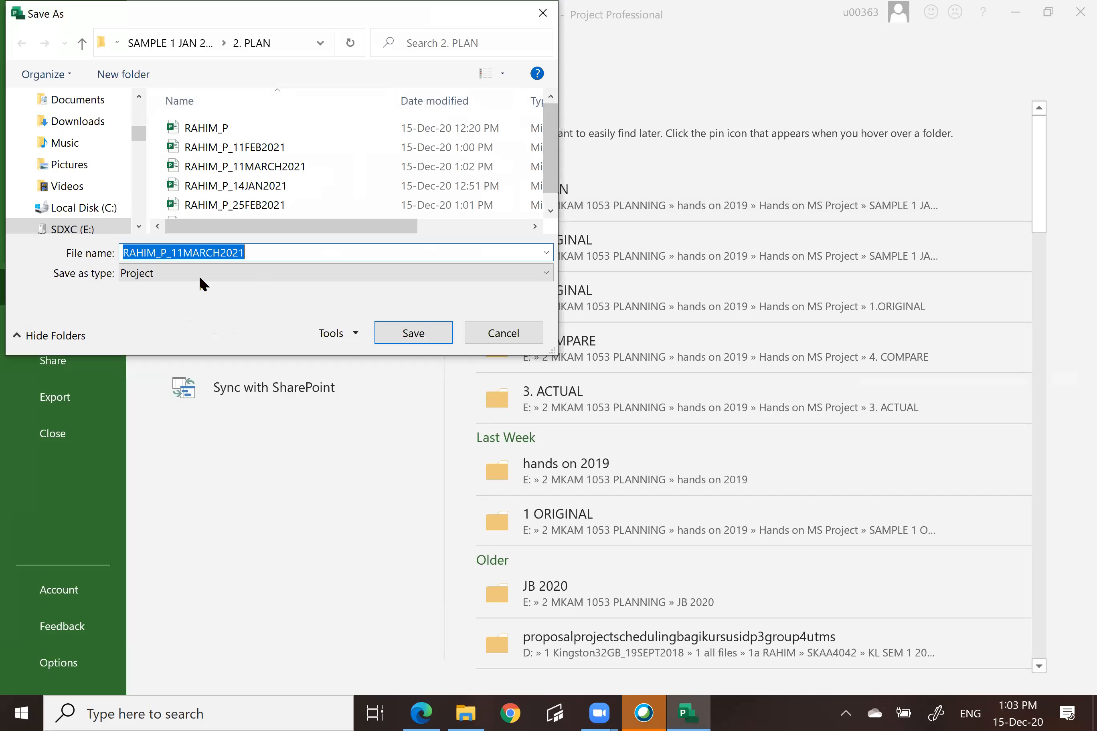
left_click(182, 253)
key("shift+Right")
key("shift+Left")
key("shift+Left")
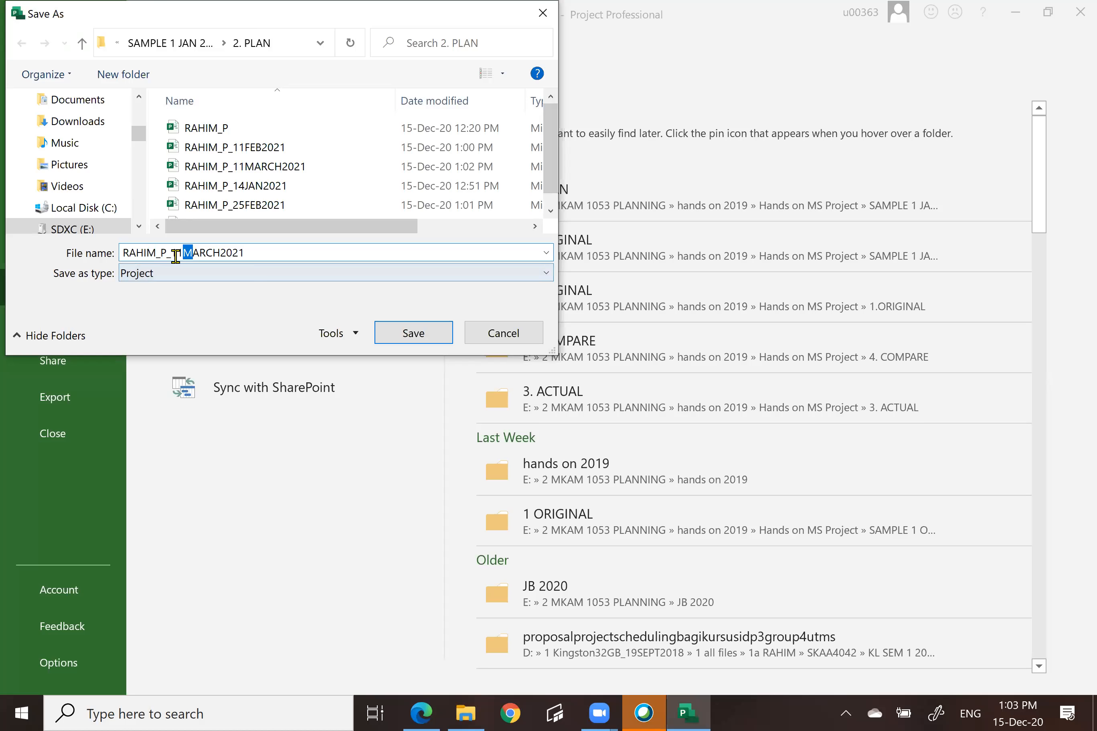
key("Right")
key("BackSpace")
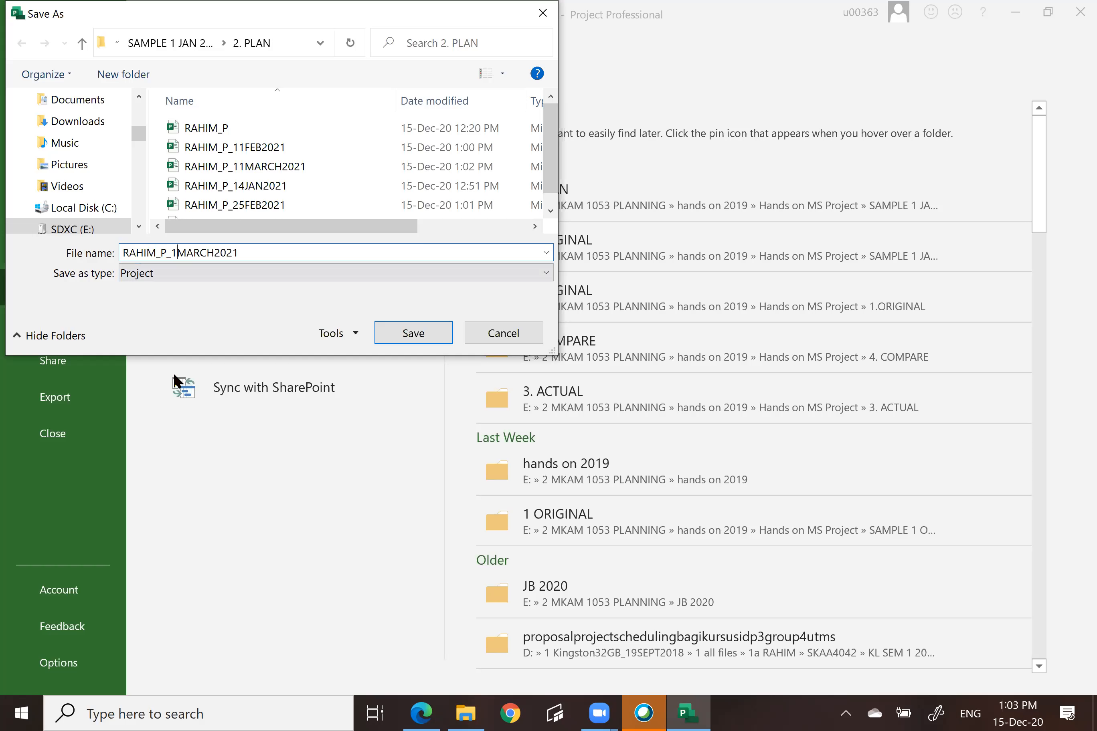
type("8")
left_click(420, 340)
left_click(420, 340)
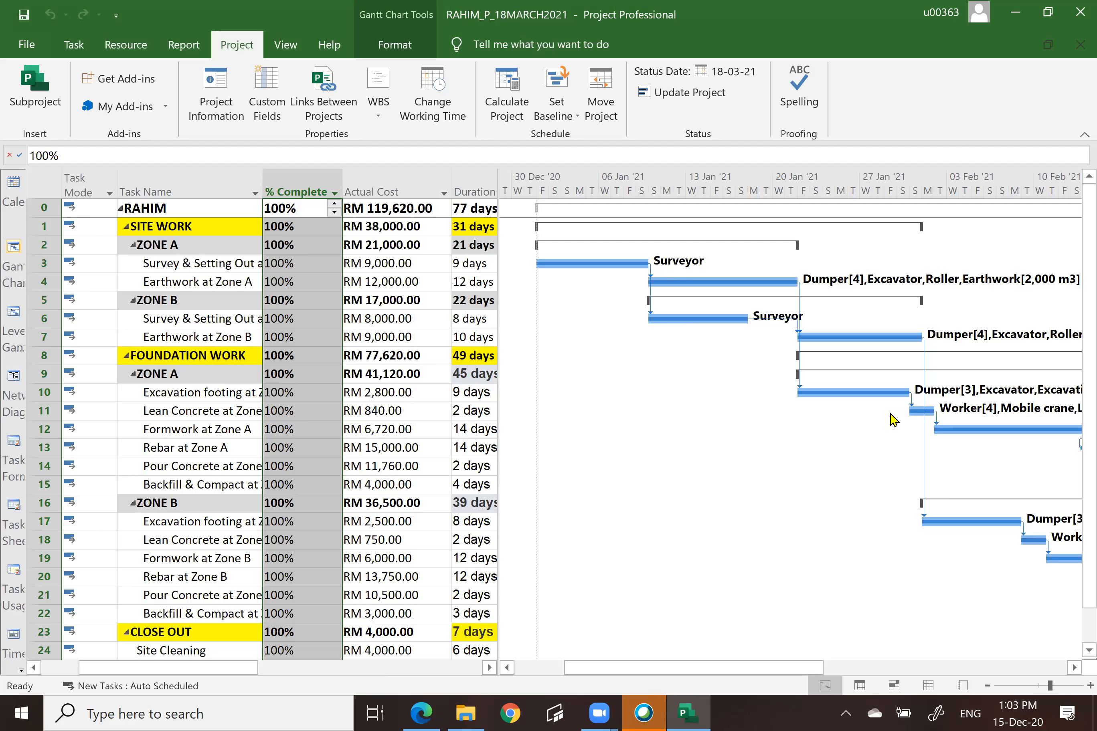
Open the FINANCIAL S-CURVE PDF from the SAMPLE 1 JAN 2021 folder and examine its Financial Cash Flow chart
left_click(472, 713)
double_click(283, 270)
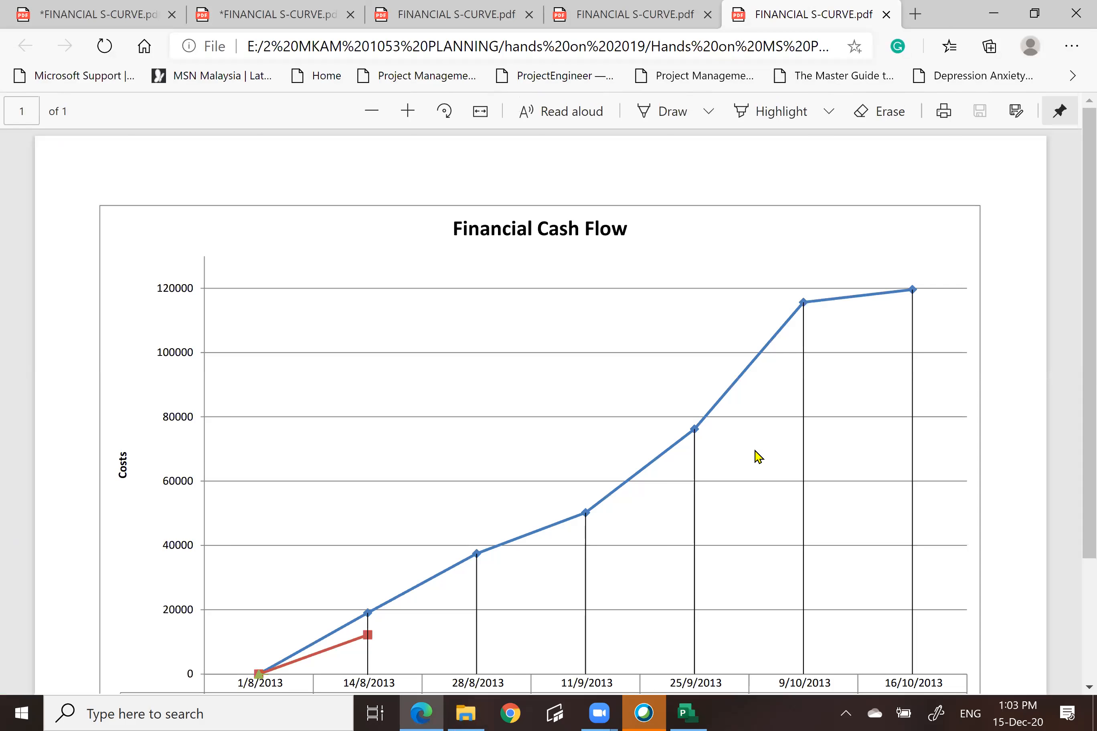
scroll(755, 456, "down", 3)
scroll(756, 456, "up", 3)
left_click(1075, 19)
Open the S-CURVE VALUE PDF and examine the target values in its Financial Cash Flow and Physical Progress tables
left_click(275, 310)
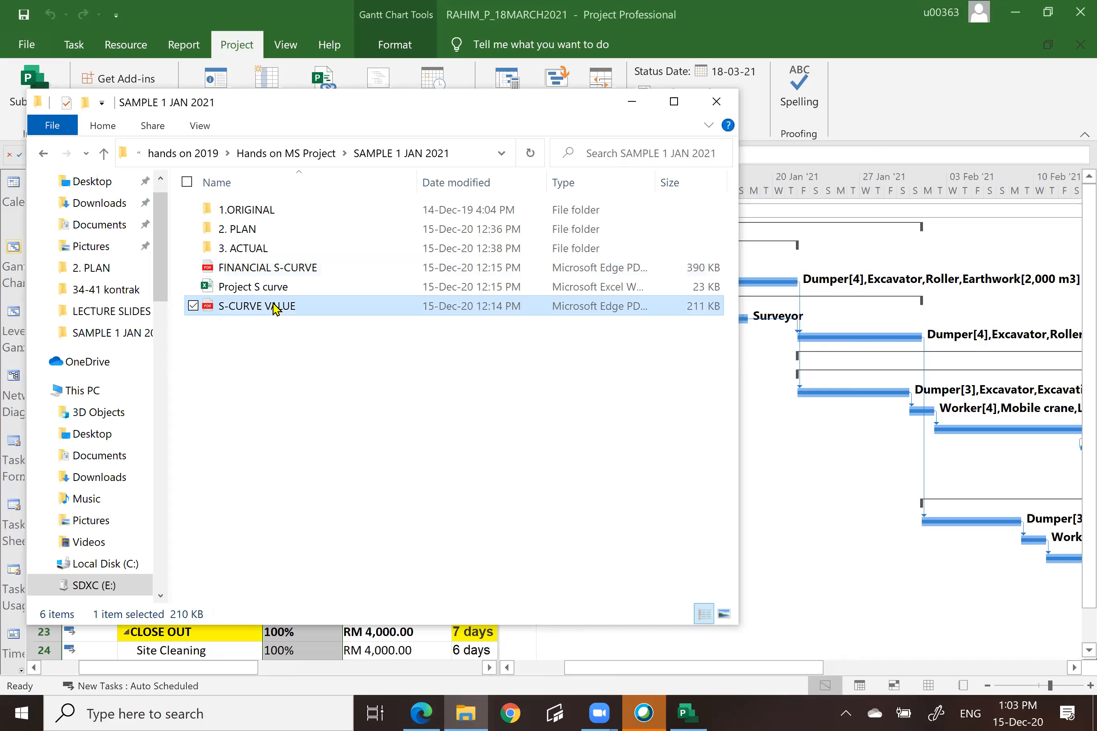
double_click(275, 308)
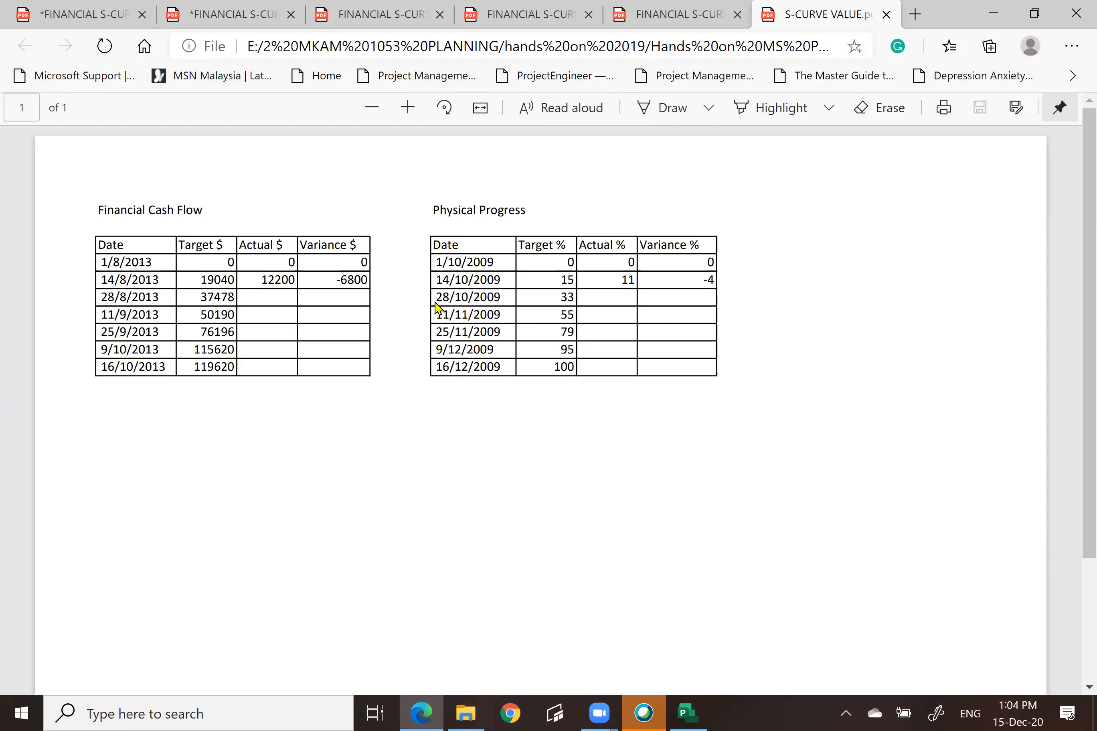
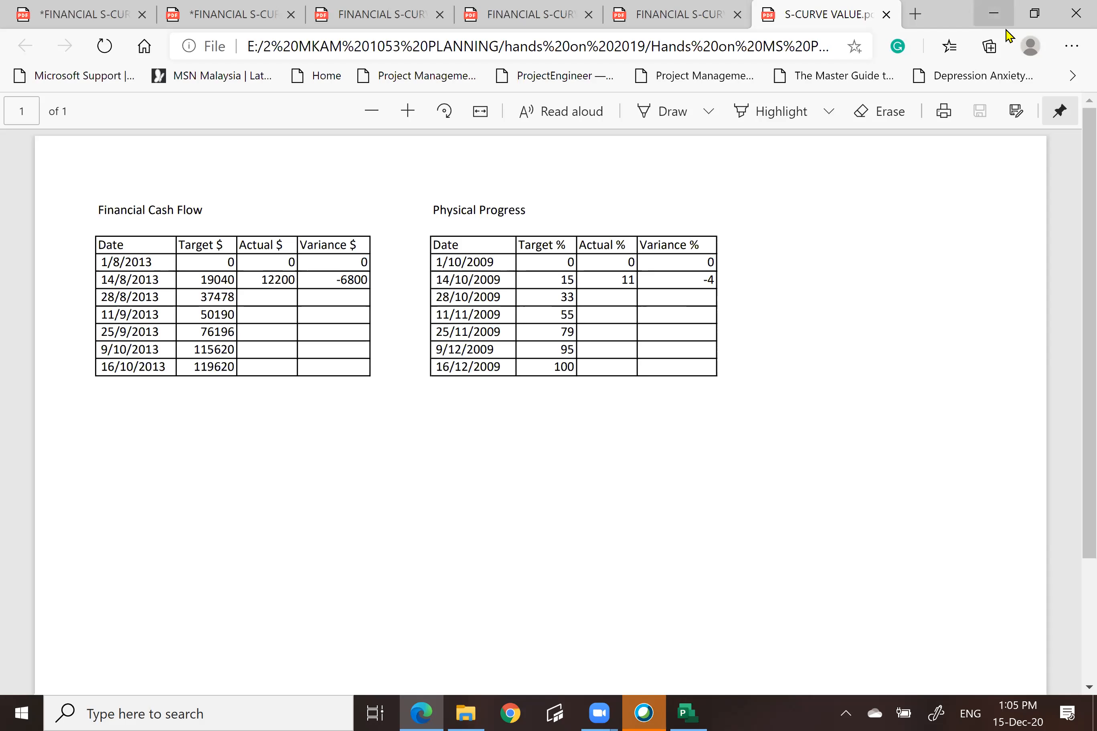
left_click(1001, 13)
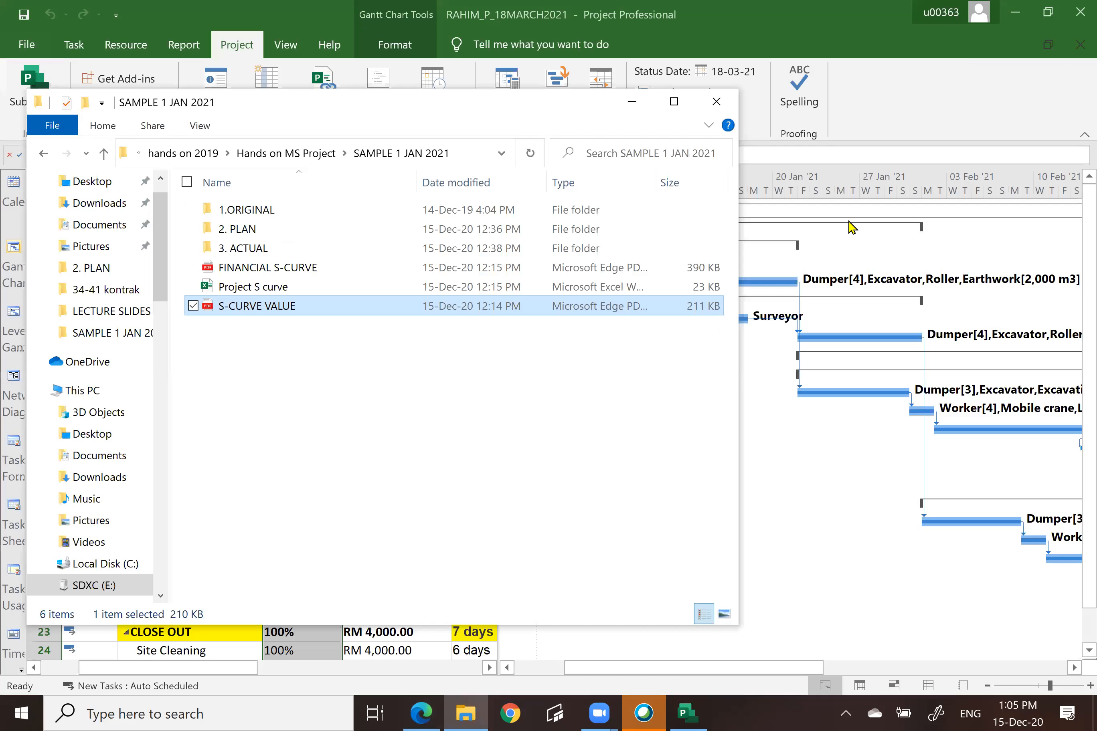
Close the 18MARCH2021 schedule without saving the accidental change to the Pour Concrete at Zone A task
left_click(789, 467)
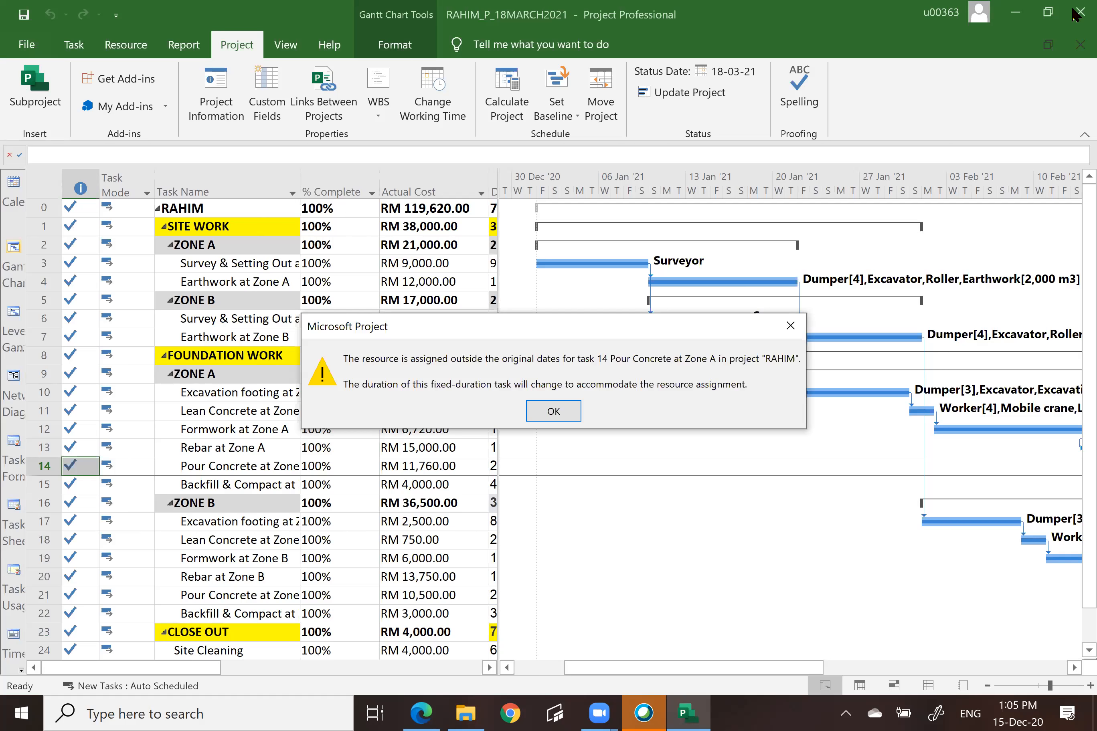
left_click(550, 412)
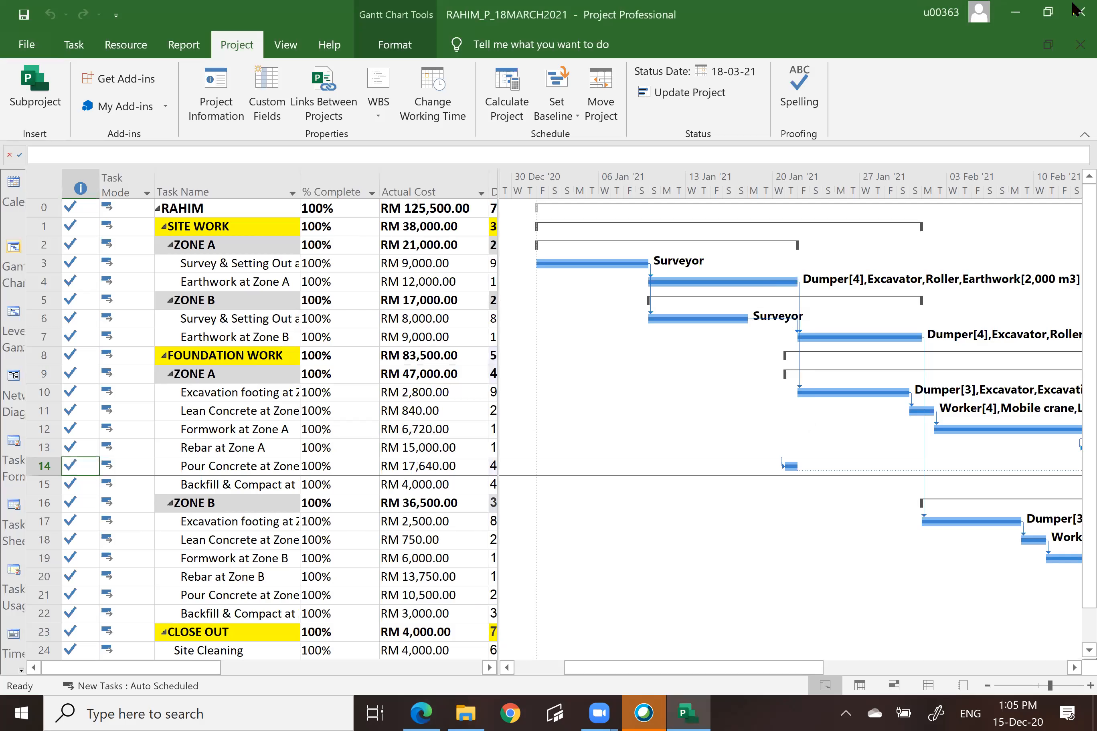
left_click(1076, 14)
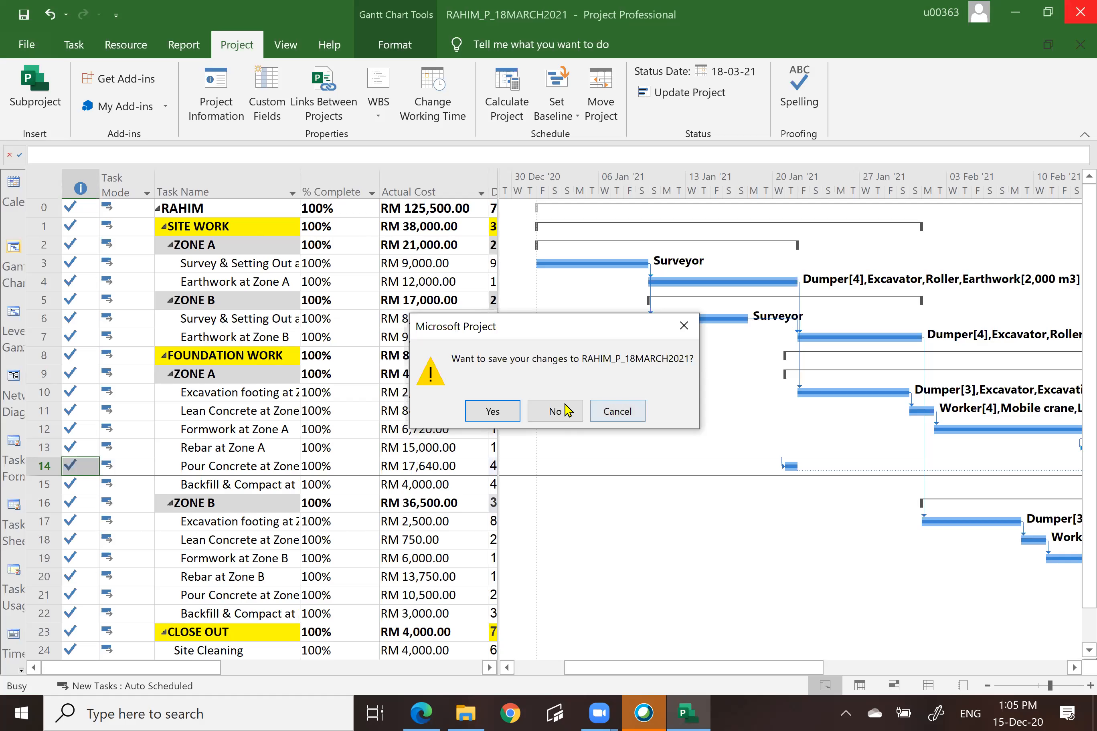
left_click(560, 417)
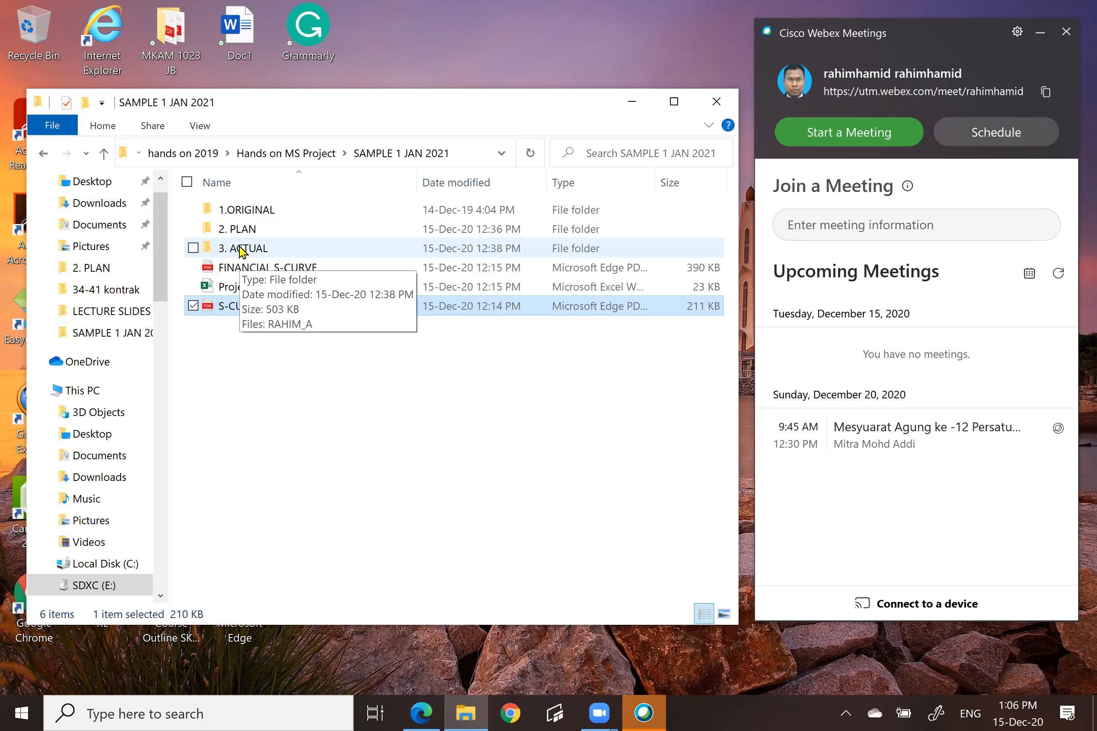
Open the schedule file from the 3. ACTUAL folder and check its project statistics for dates, duration, work and cost
double_click(264, 250)
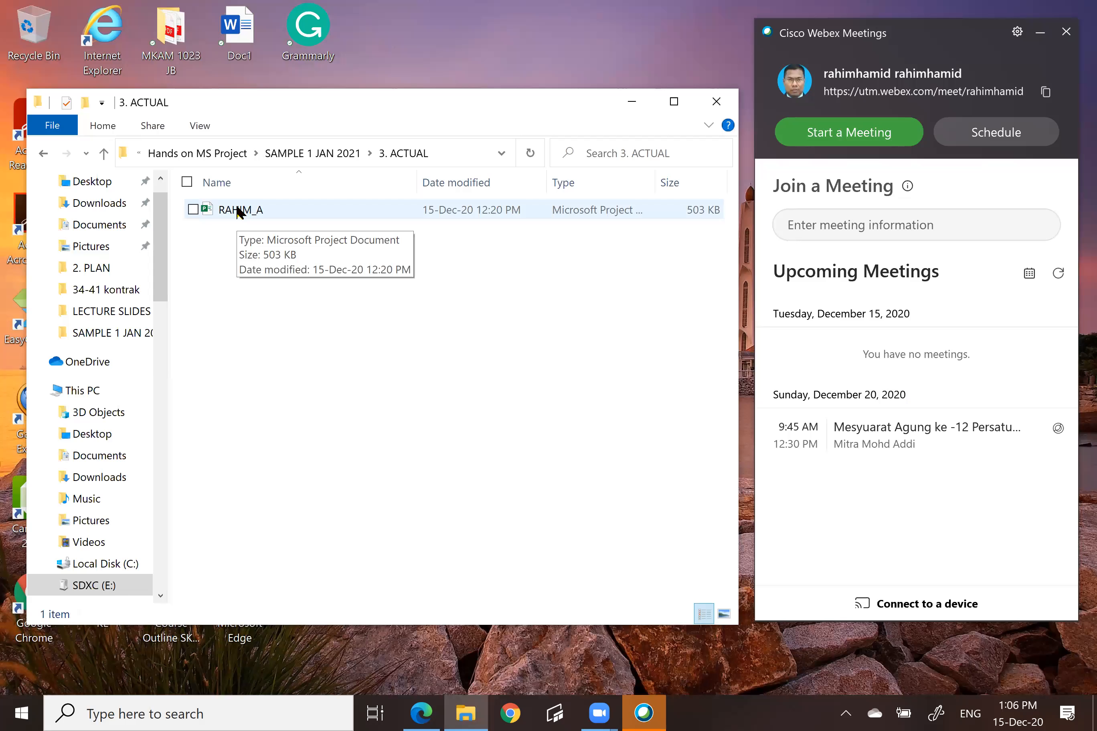
double_click(261, 215)
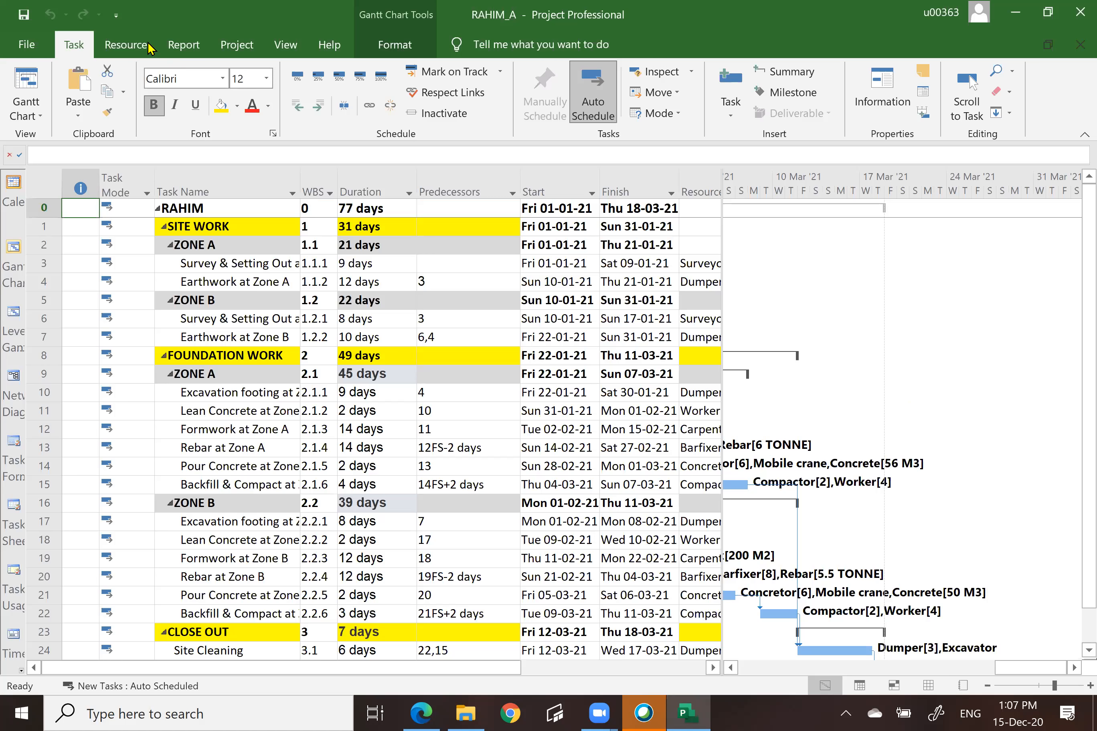
left_click(241, 52)
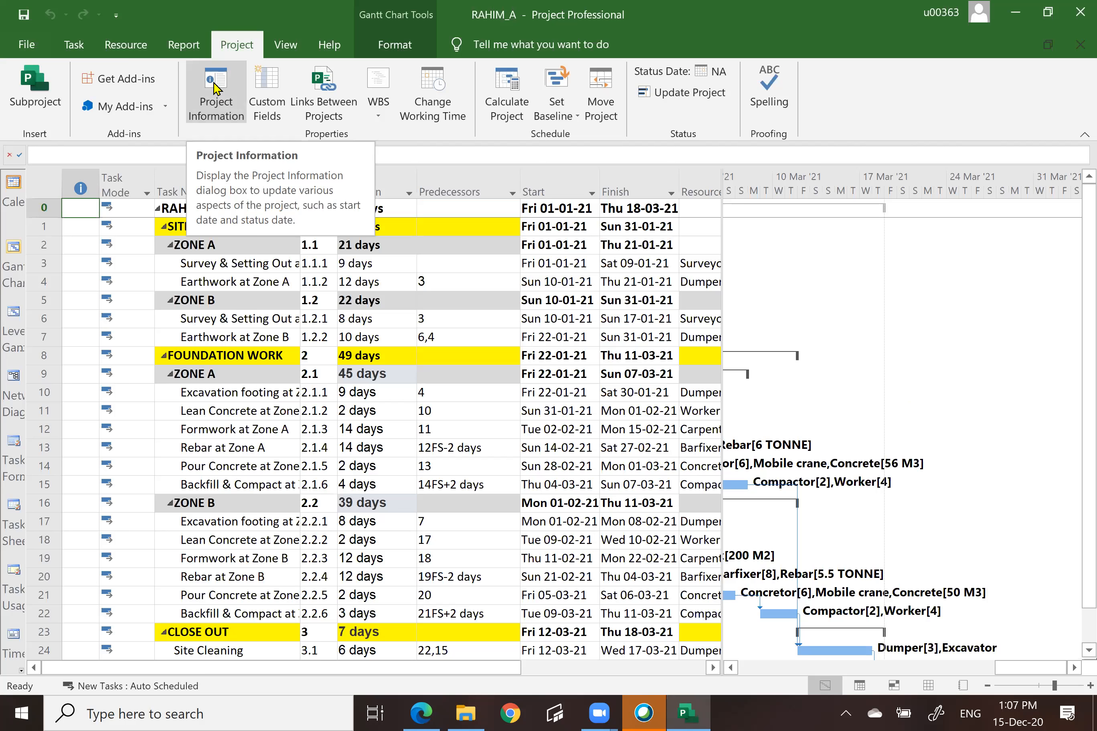
left_click(215, 89)
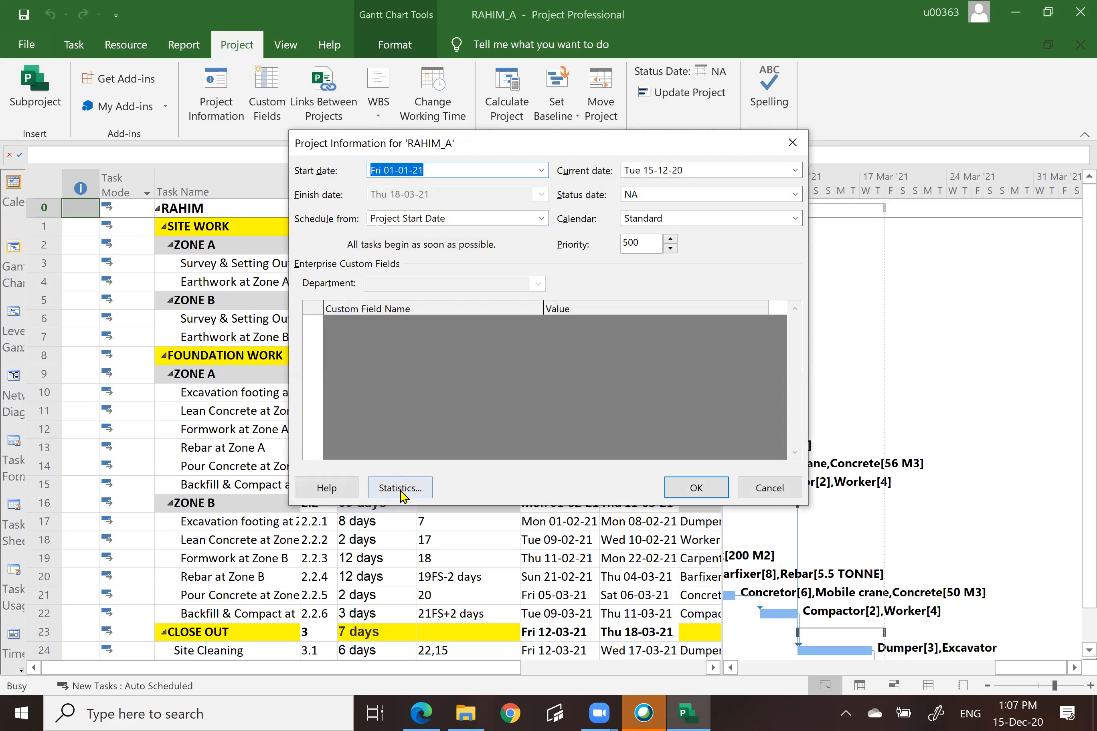
left_click(400, 491)
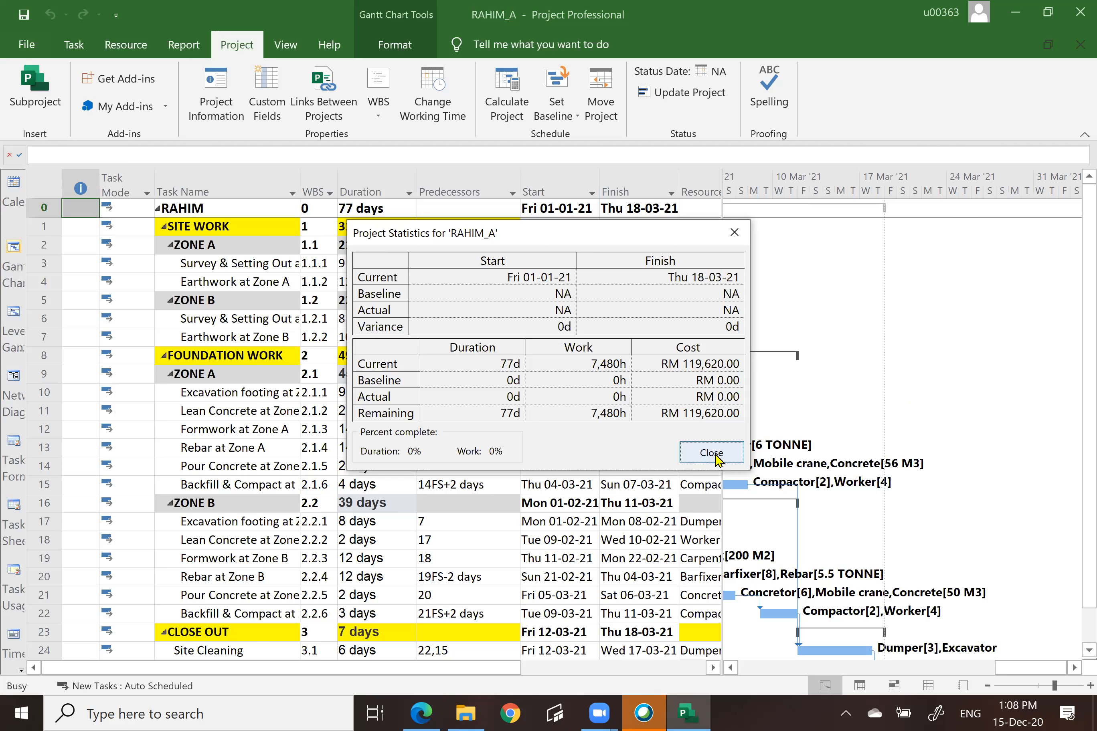
left_click(711, 453)
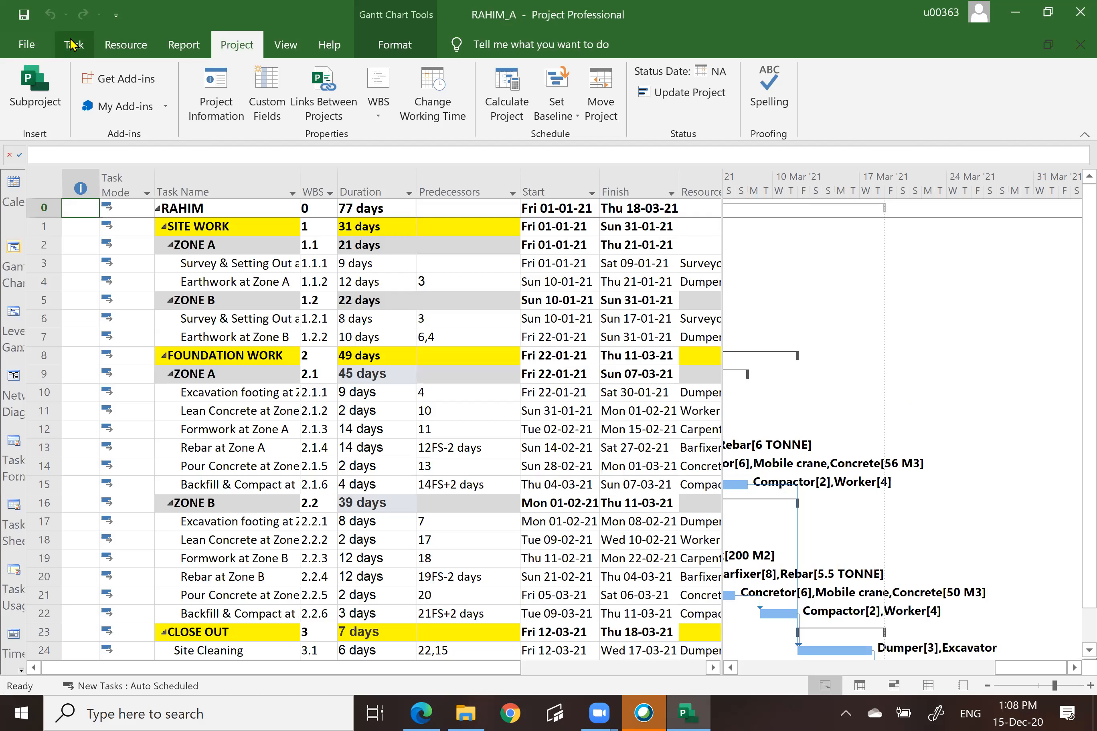
Switch the actual-progress schedule from the Gantt Chart view to the Tracking Gantt view
left_click(73, 47)
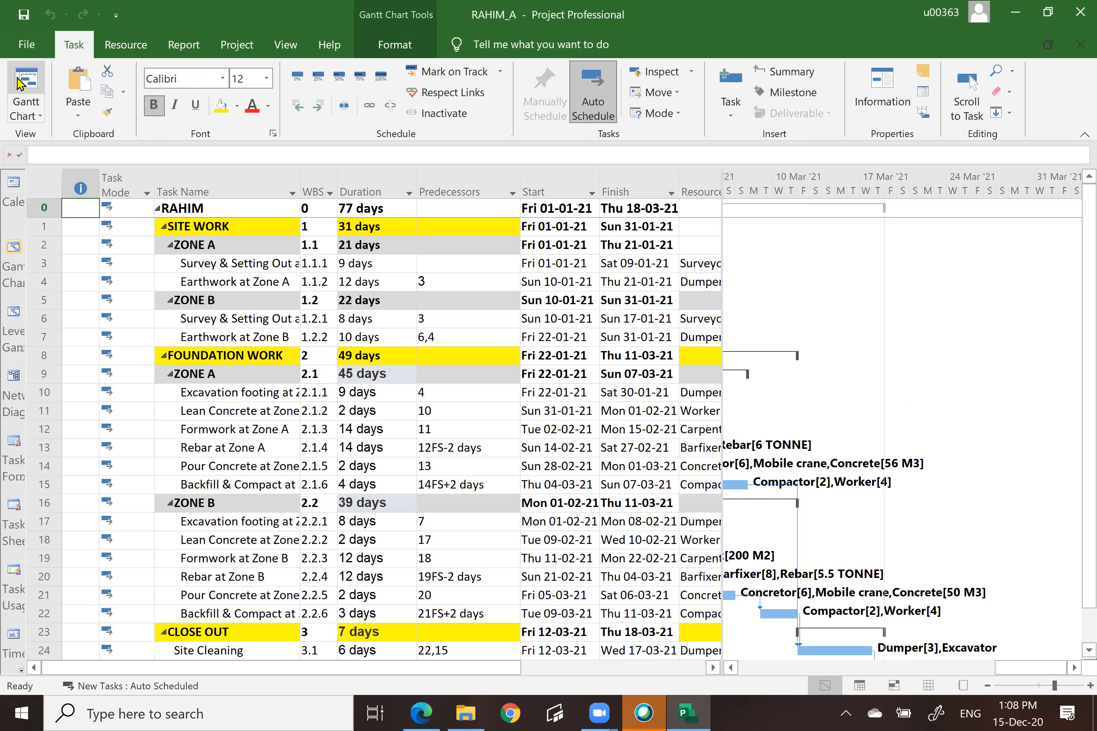
left_click(43, 118)
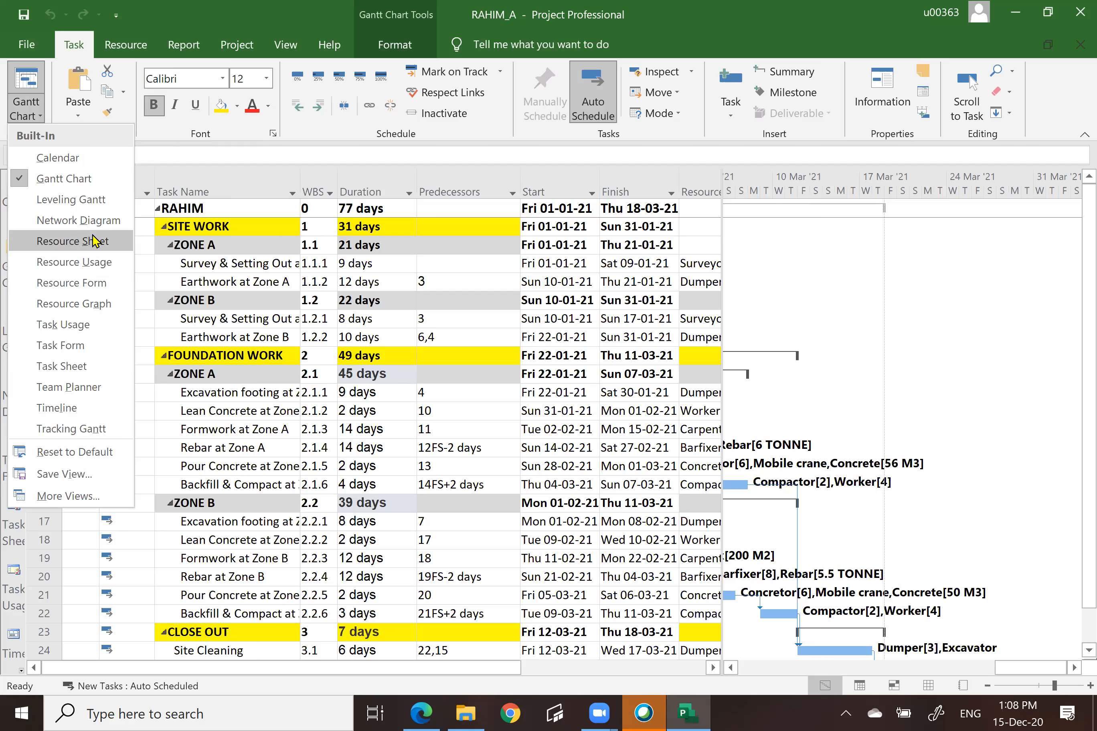
left_click(71, 429)
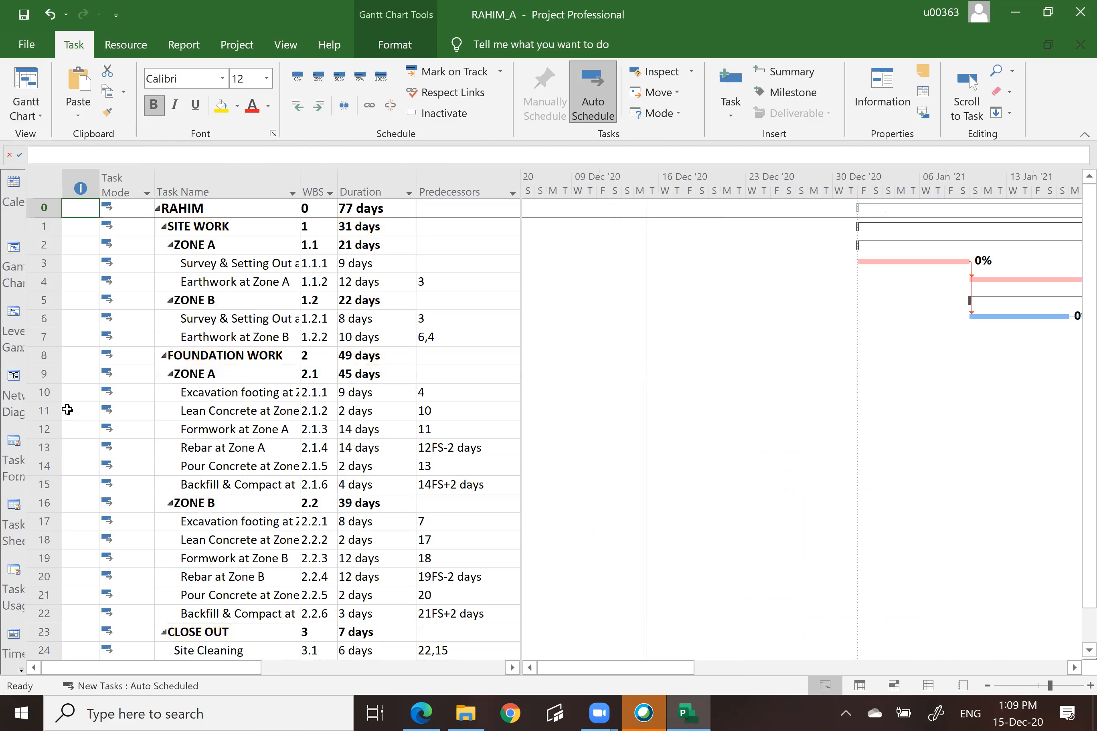
Bring the January 2021 task bars into view, widen the task table slightly and hide its WBS column
left_click(1074, 667)
left_click_drag(1074, 667, 1074, 667)
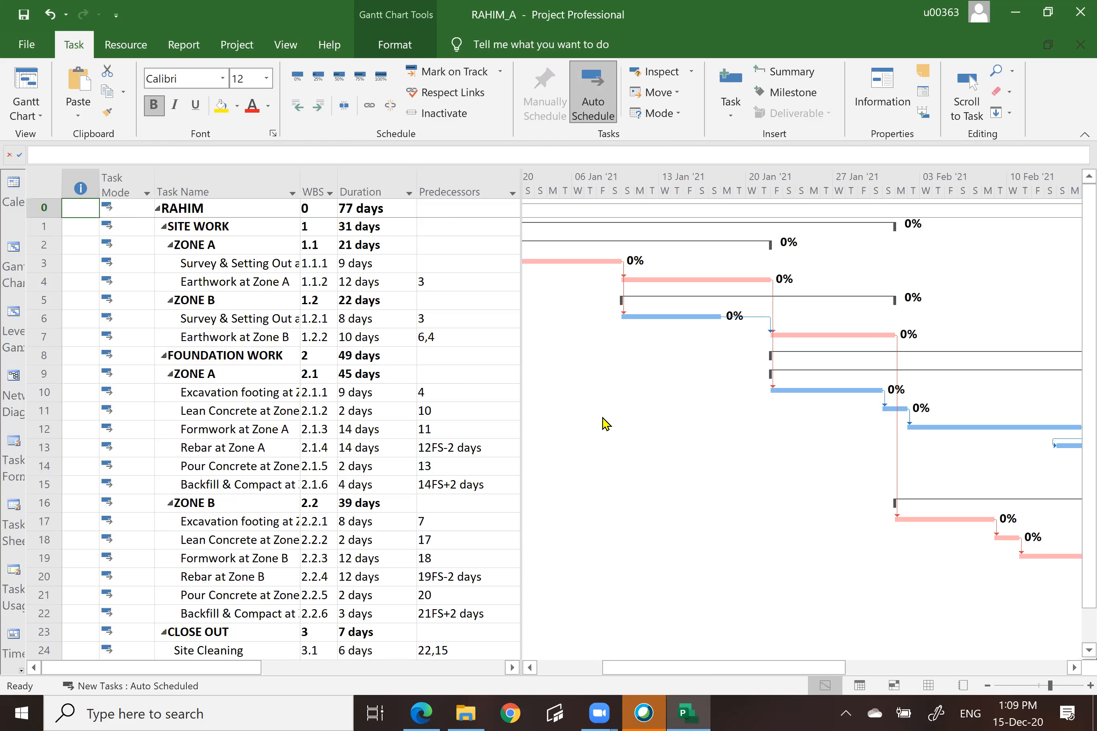
left_click(530, 667)
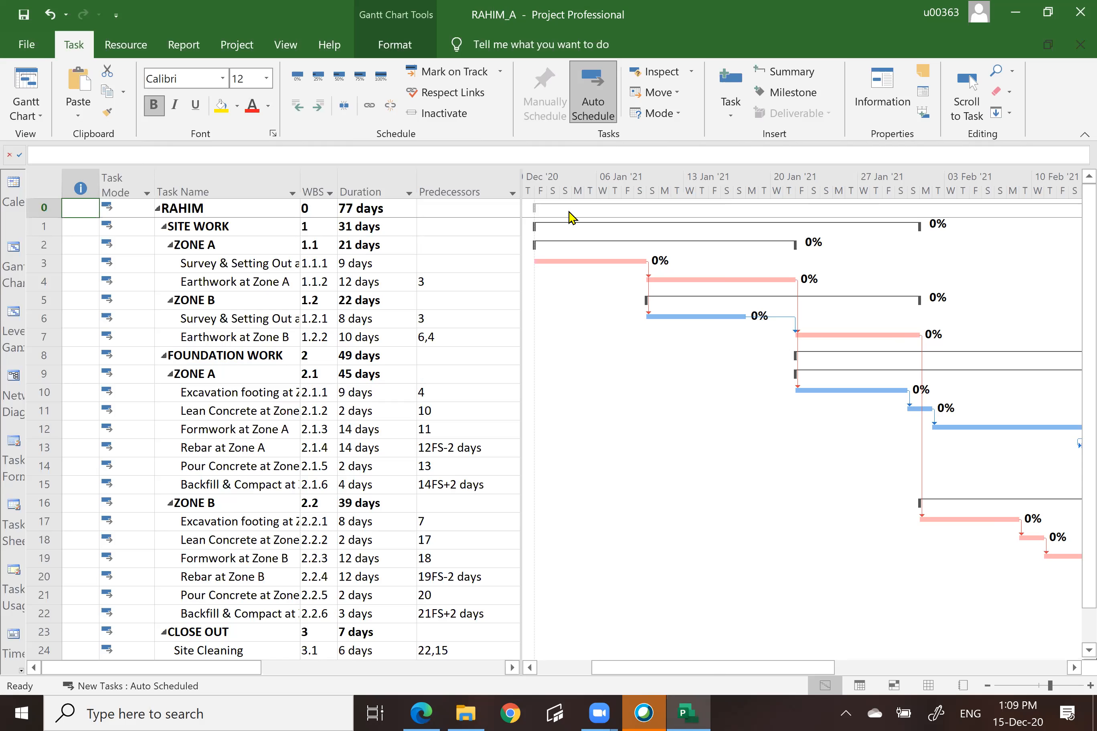
mouse_move(527, 178)
left_mouse_down()
mouse_move(581, 177)
mouse_move(542, 177)
left_mouse_up()
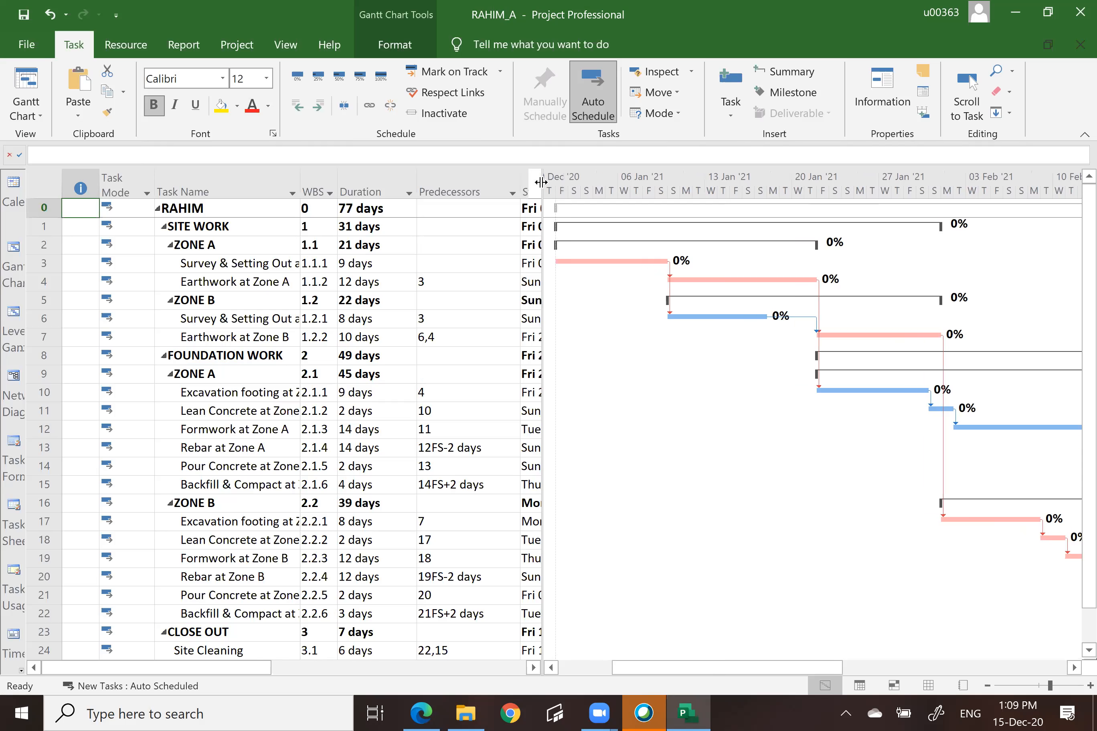
left_click(315, 190)
right_click(315, 190)
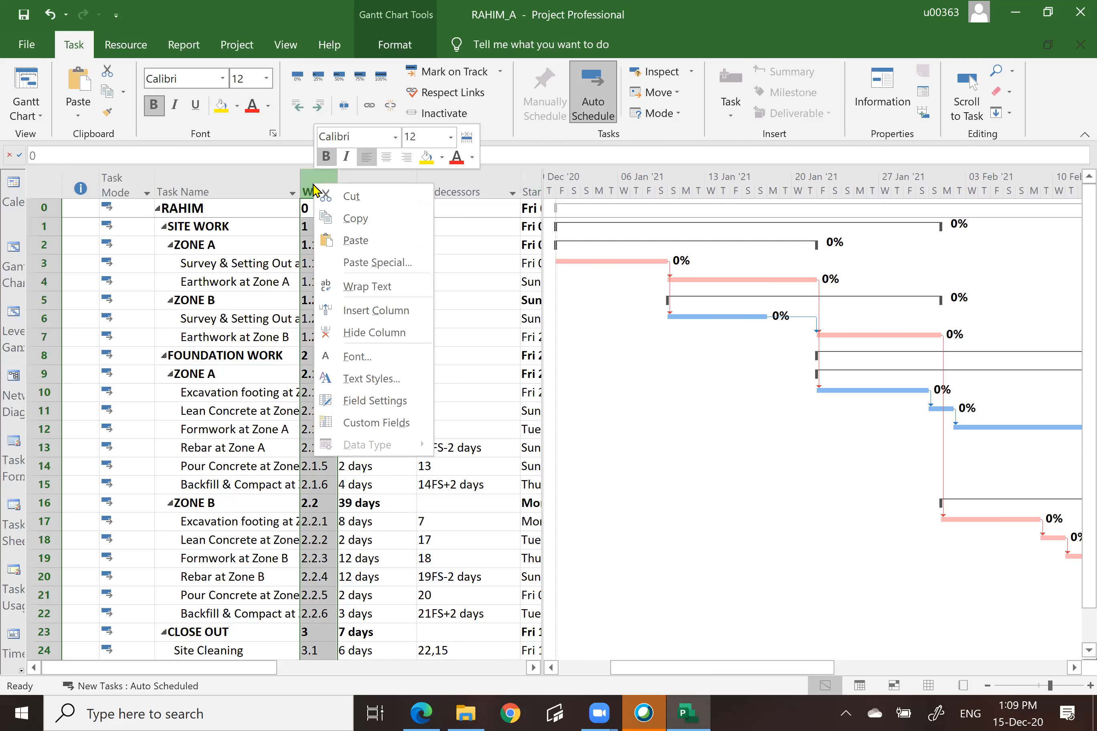
left_click(368, 333)
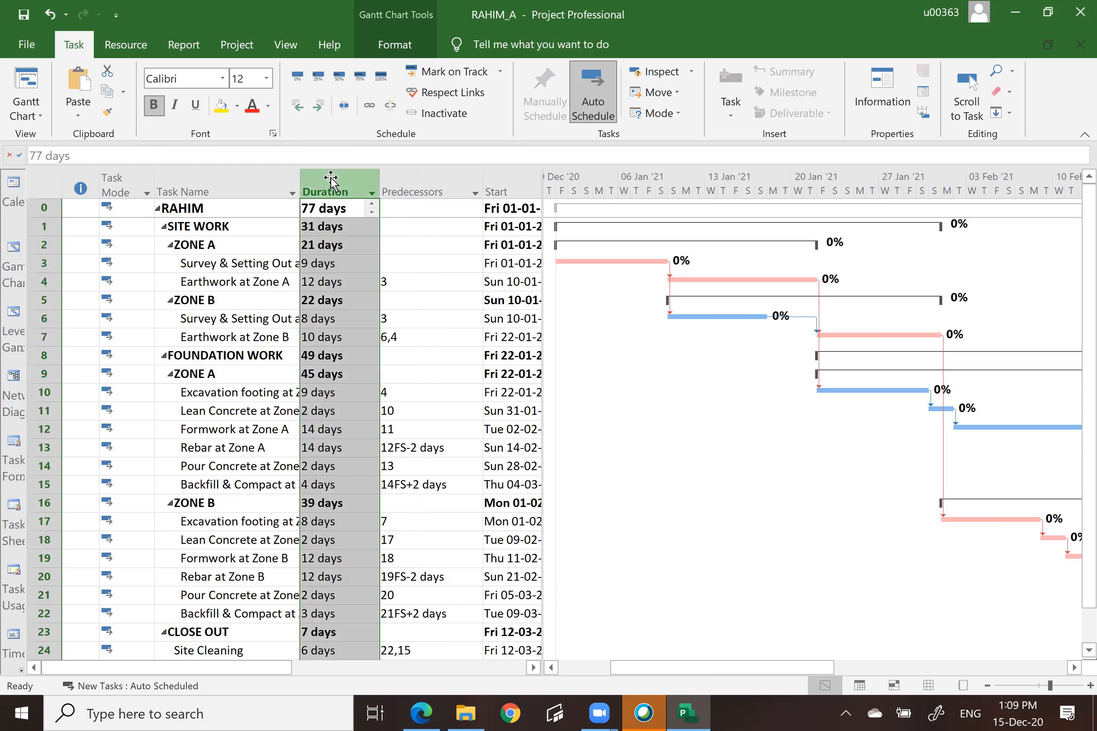
Insert the % Complete and Actual Cost columns between Task Name and Duration in the task table
right_click(331, 181)
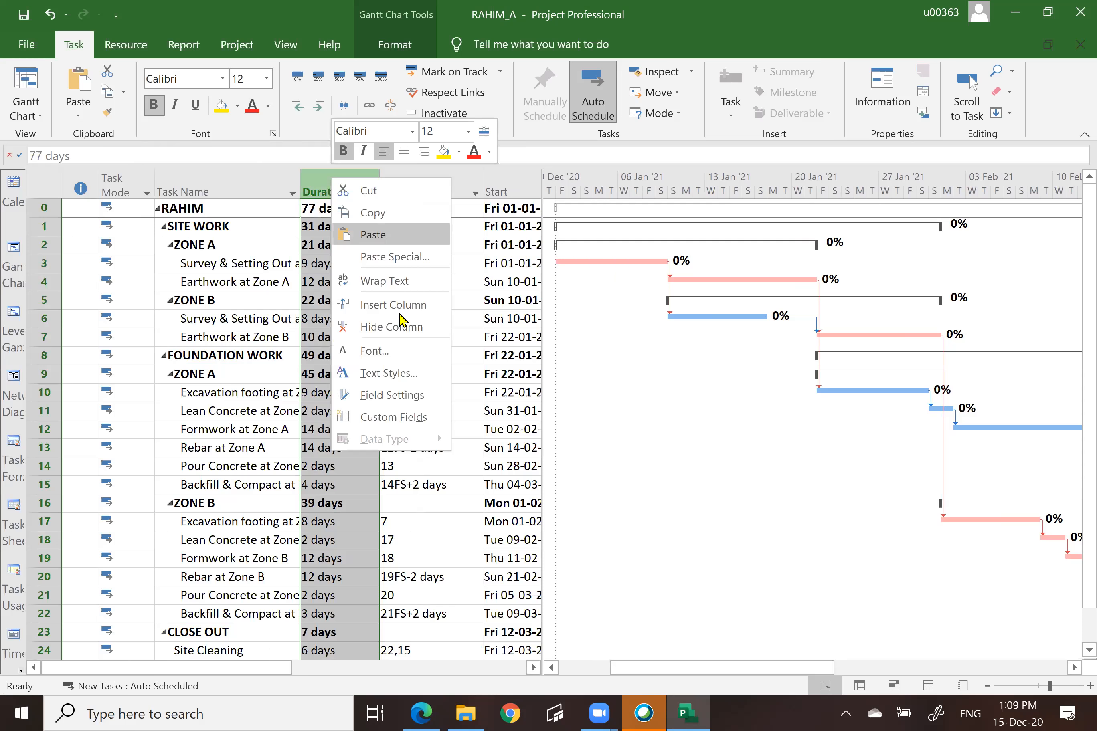
left_click(389, 304)
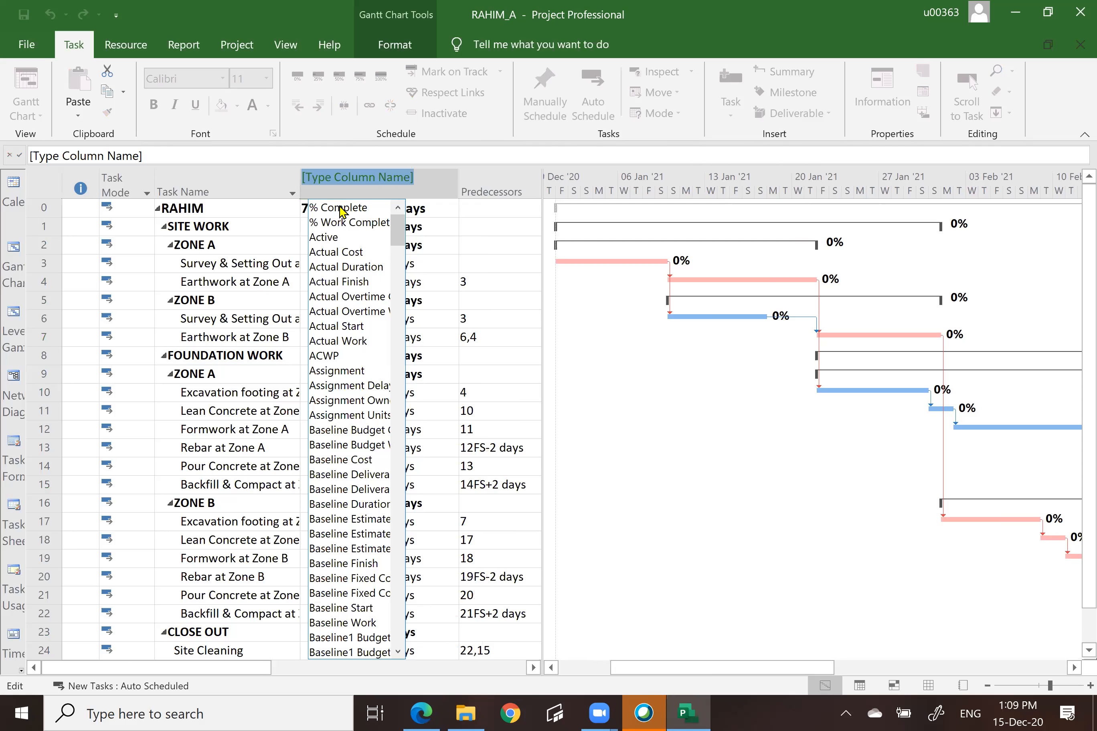
left_click(339, 206)
left_click(397, 184)
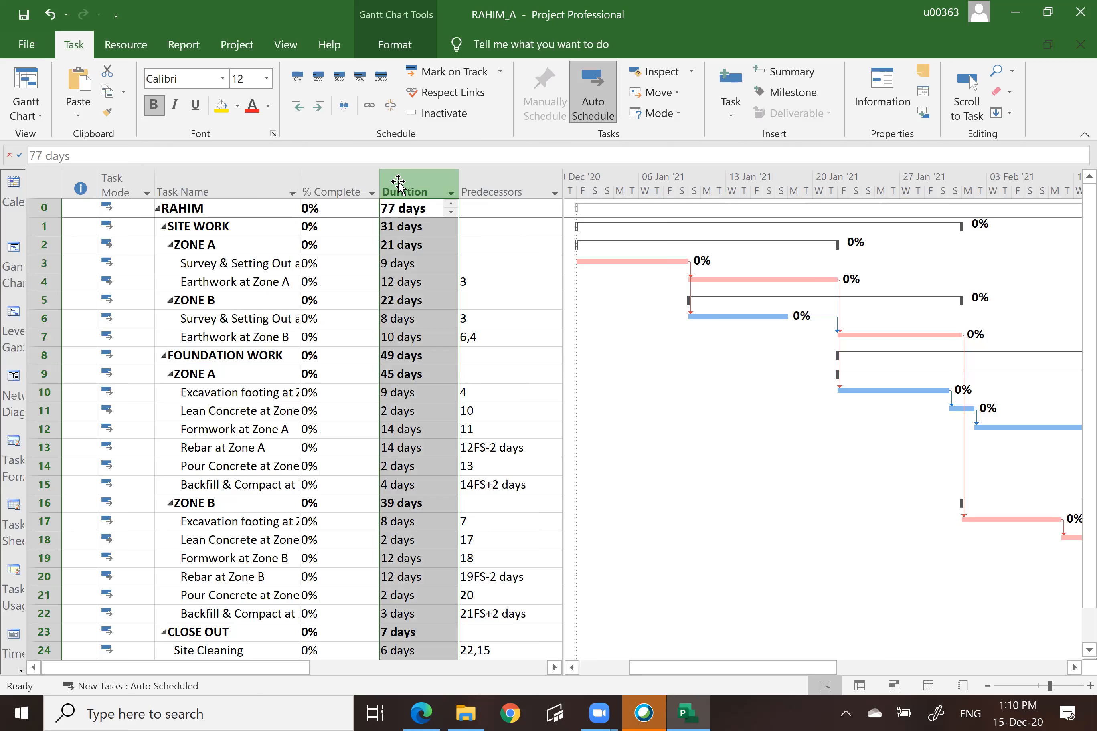
right_click(398, 184)
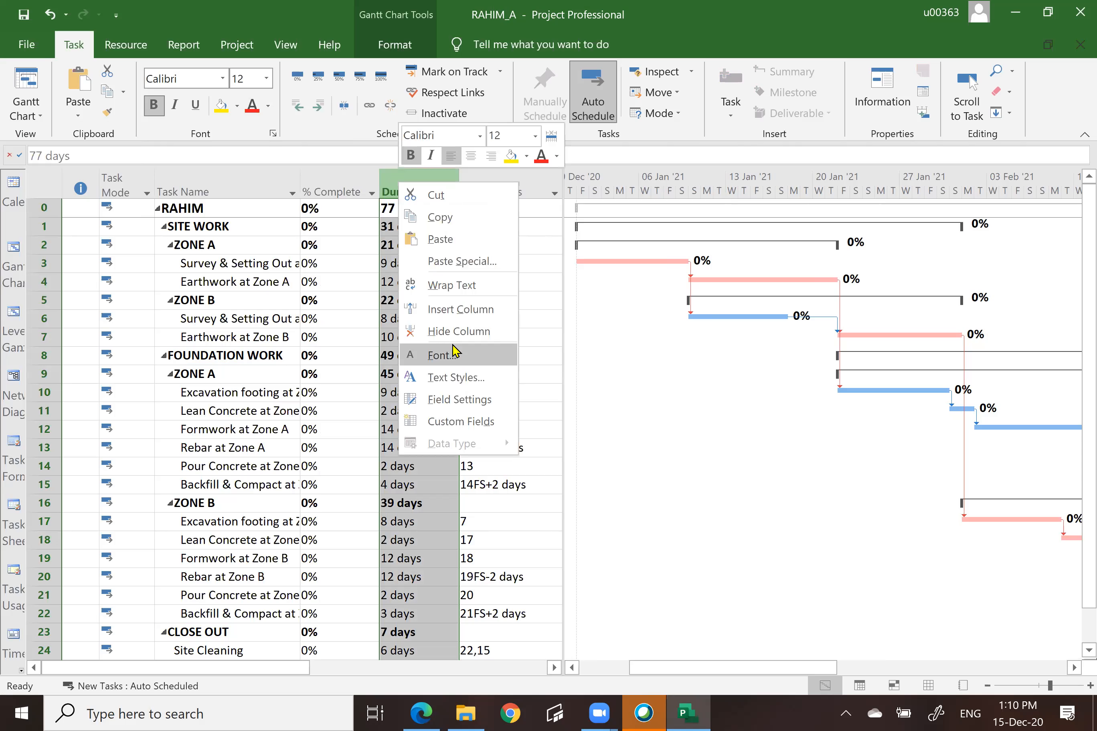
left_click(441, 310)
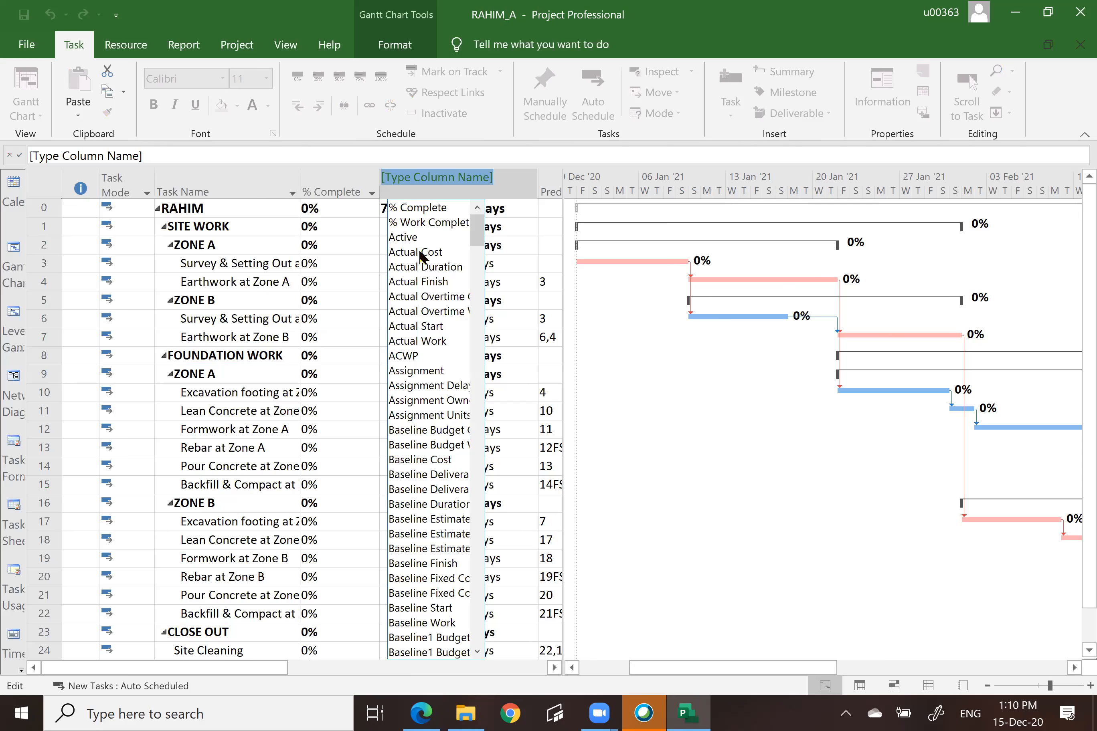
left_click(420, 252)
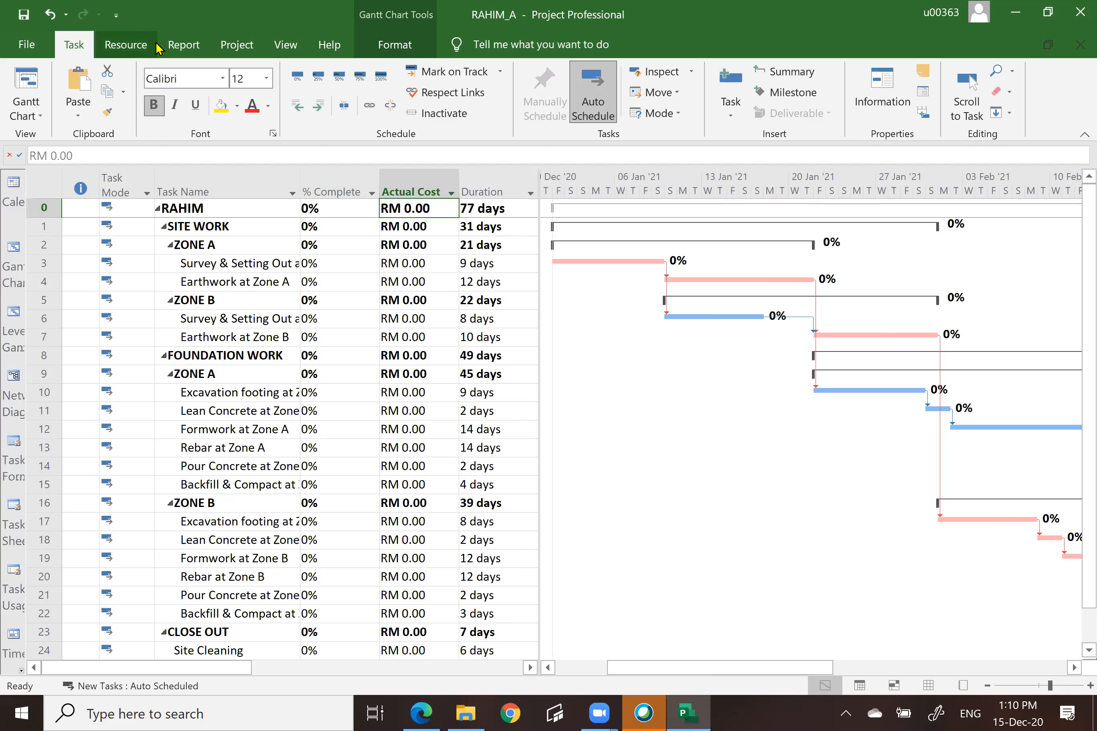
Set the default Baseline for the entire project
left_click(240, 47)
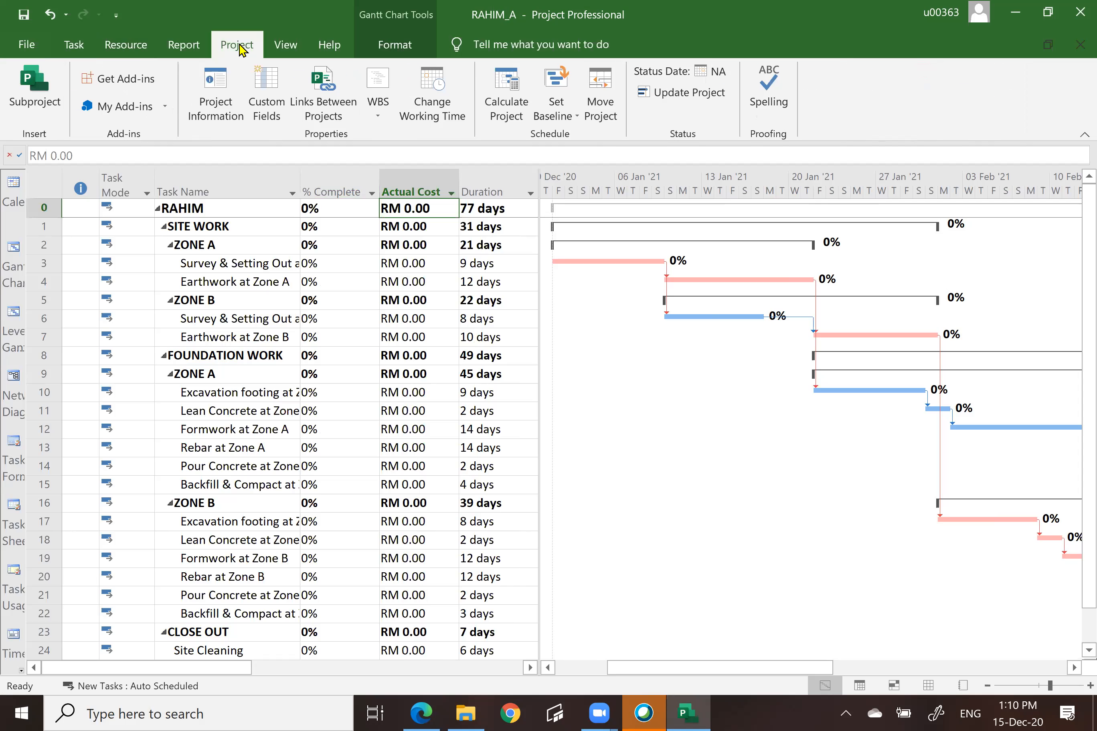
left_click(560, 106)
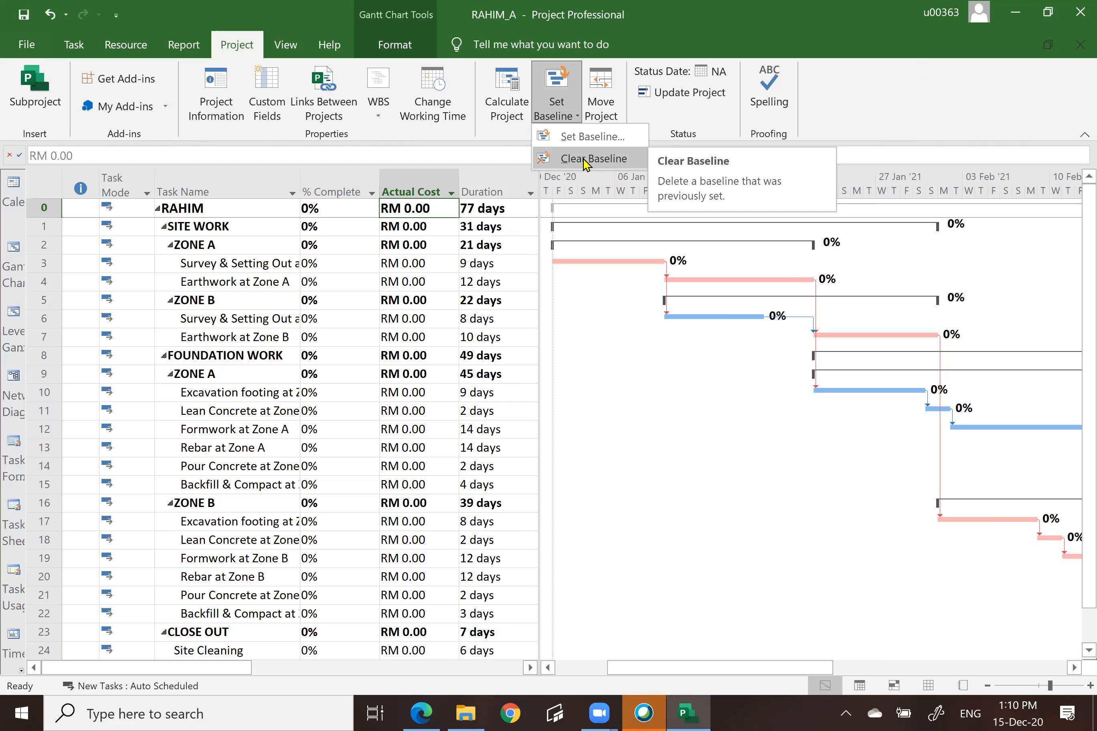
left_click(582, 136)
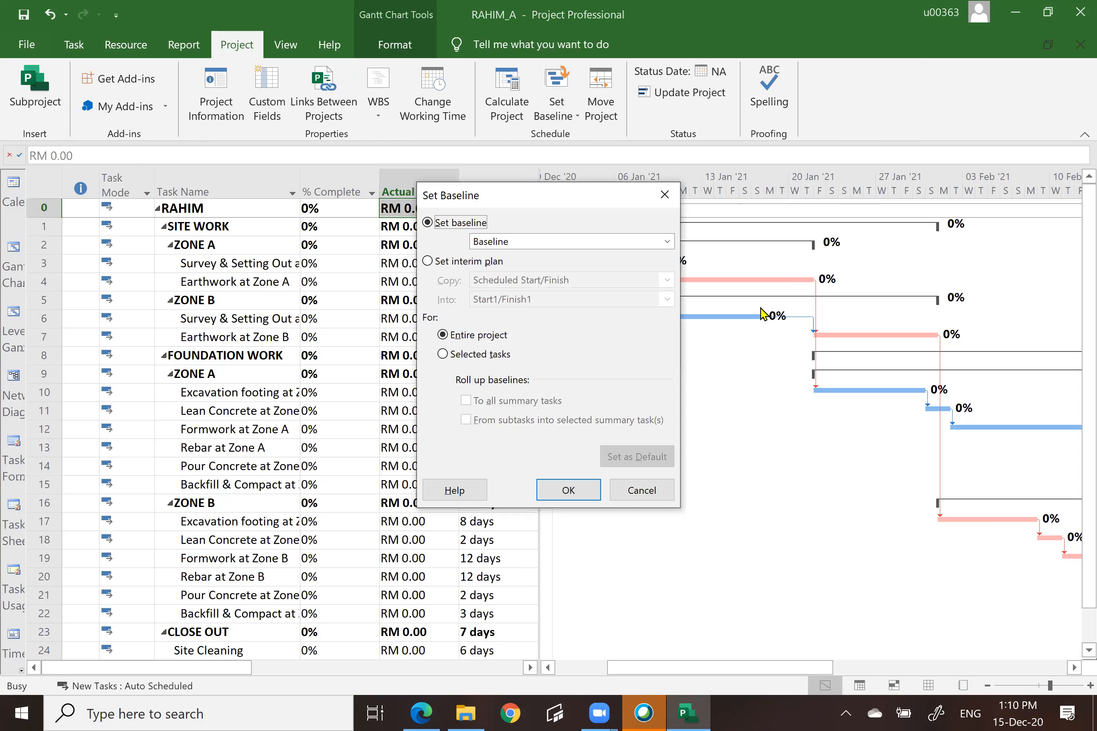
left_click(667, 242)
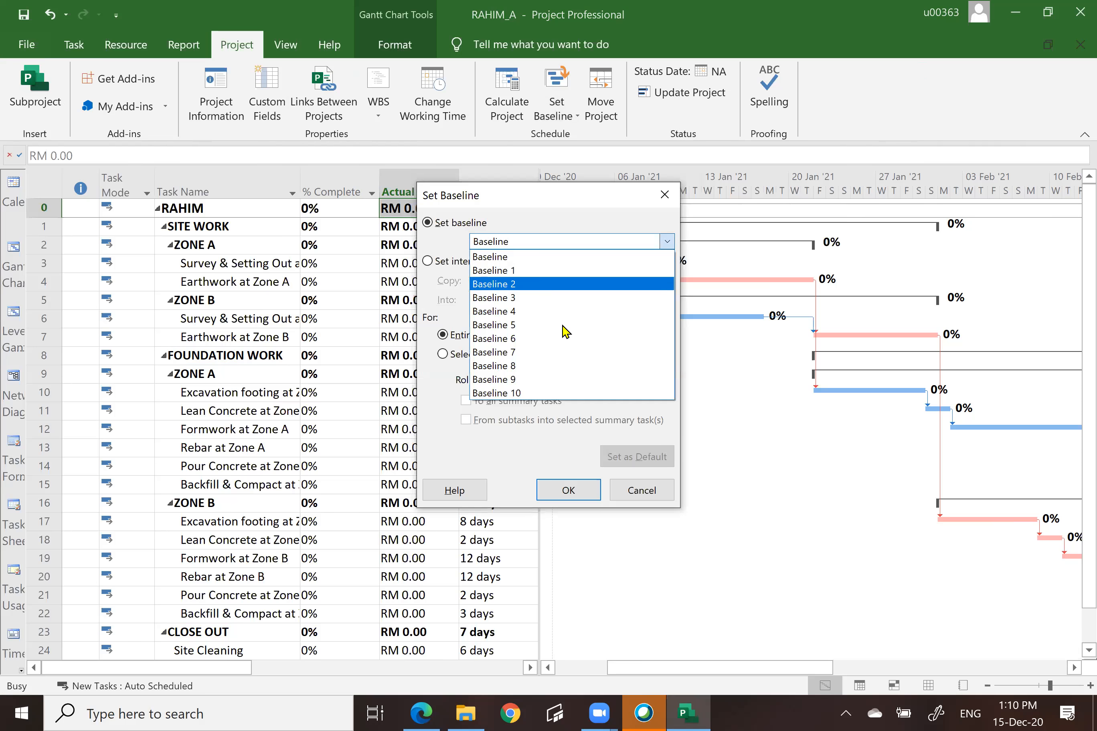
left_click(521, 259)
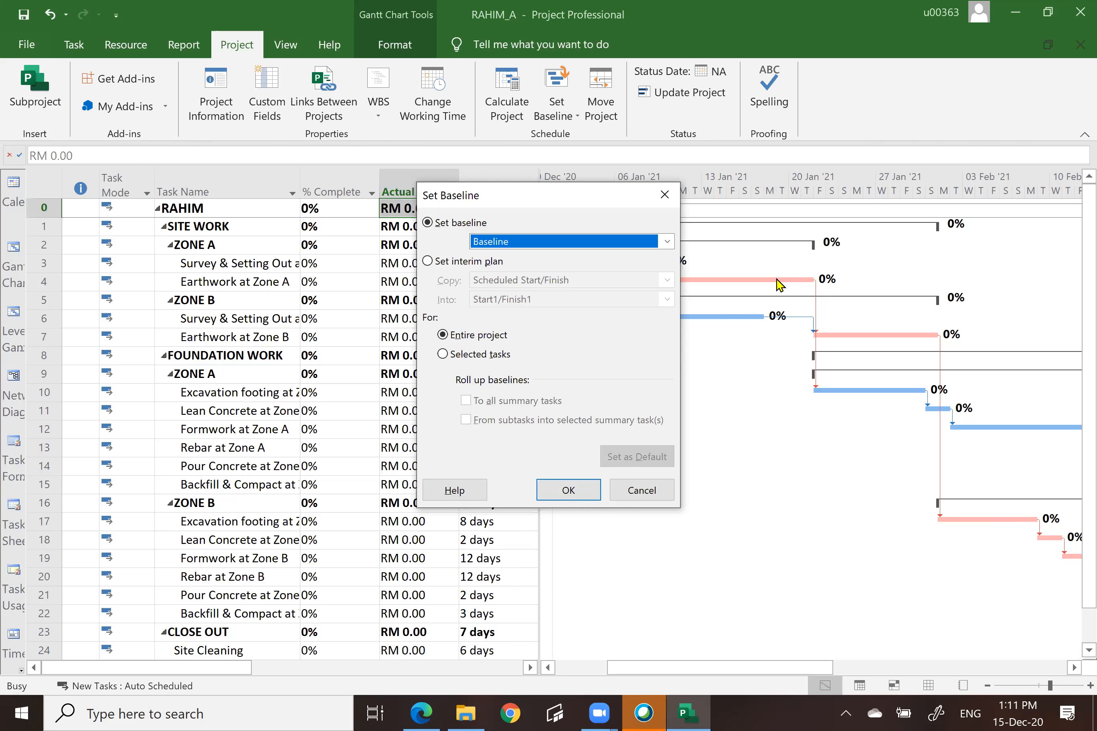
left_click(580, 495)
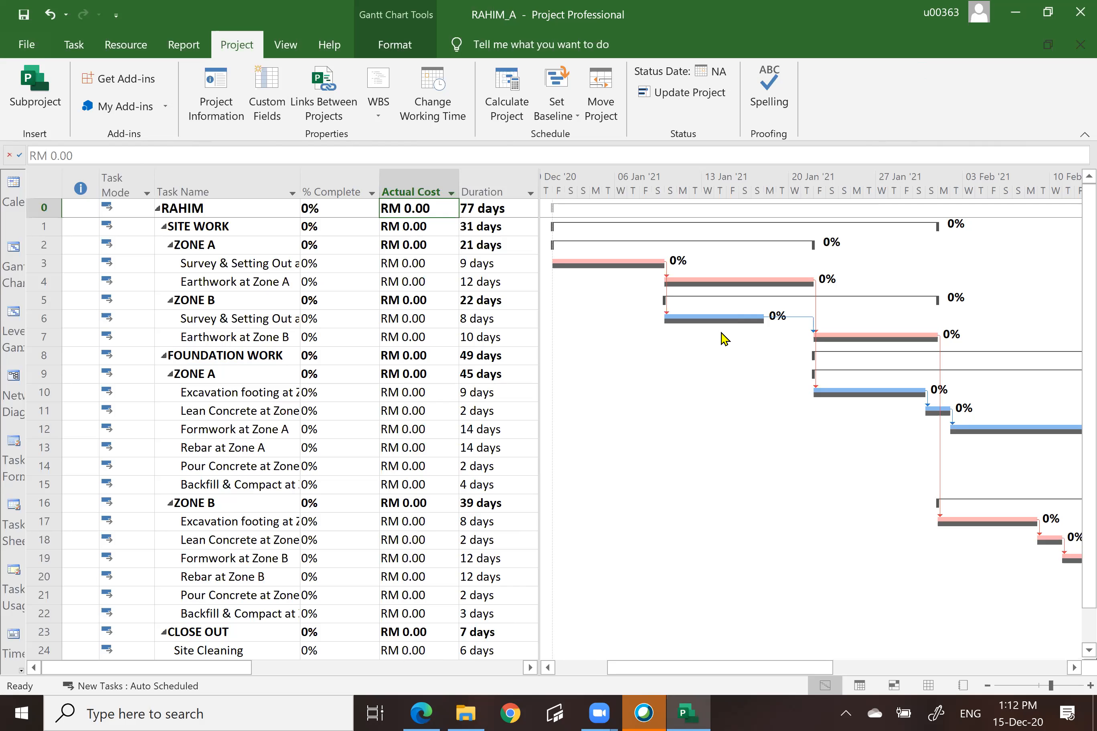
Check the project statistics to compare the current and baseline dates, duration, work and cost
left_click(214, 92)
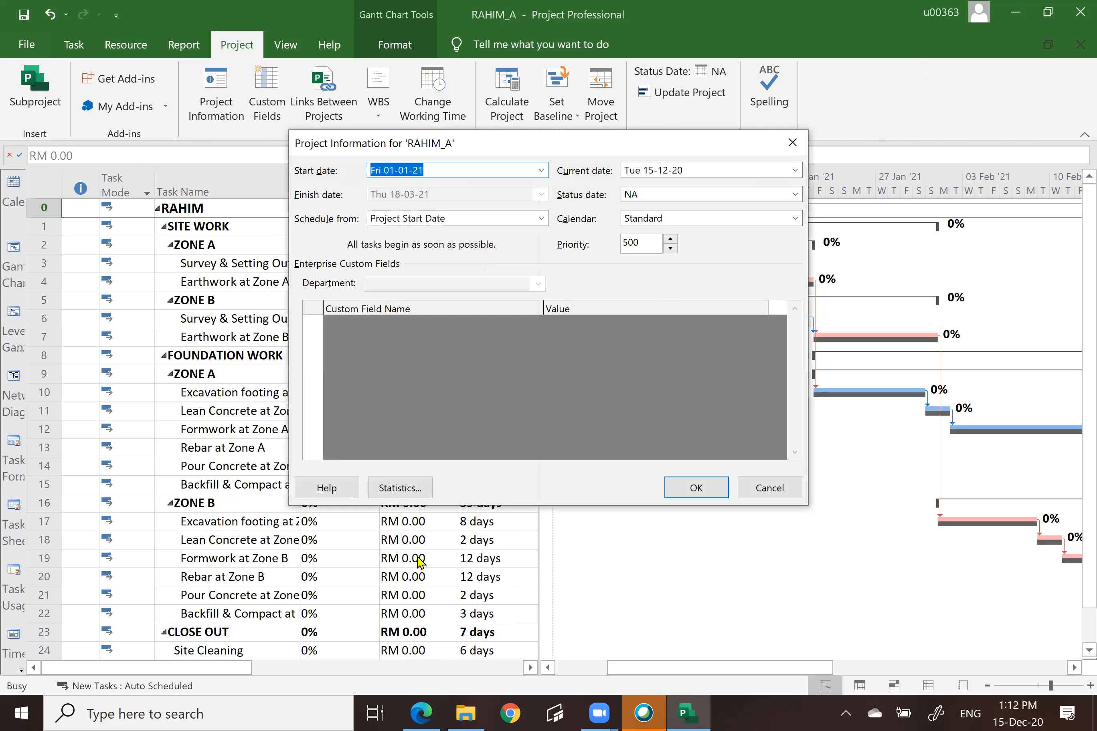
left_click(402, 490)
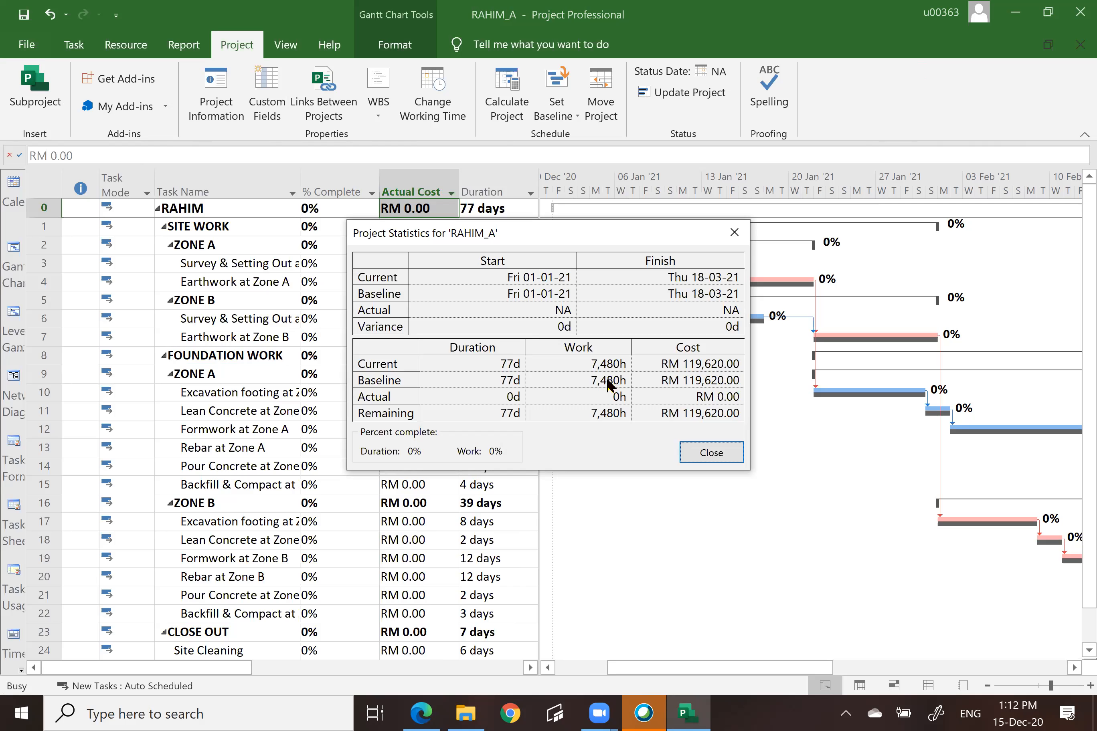
left_click(717, 454)
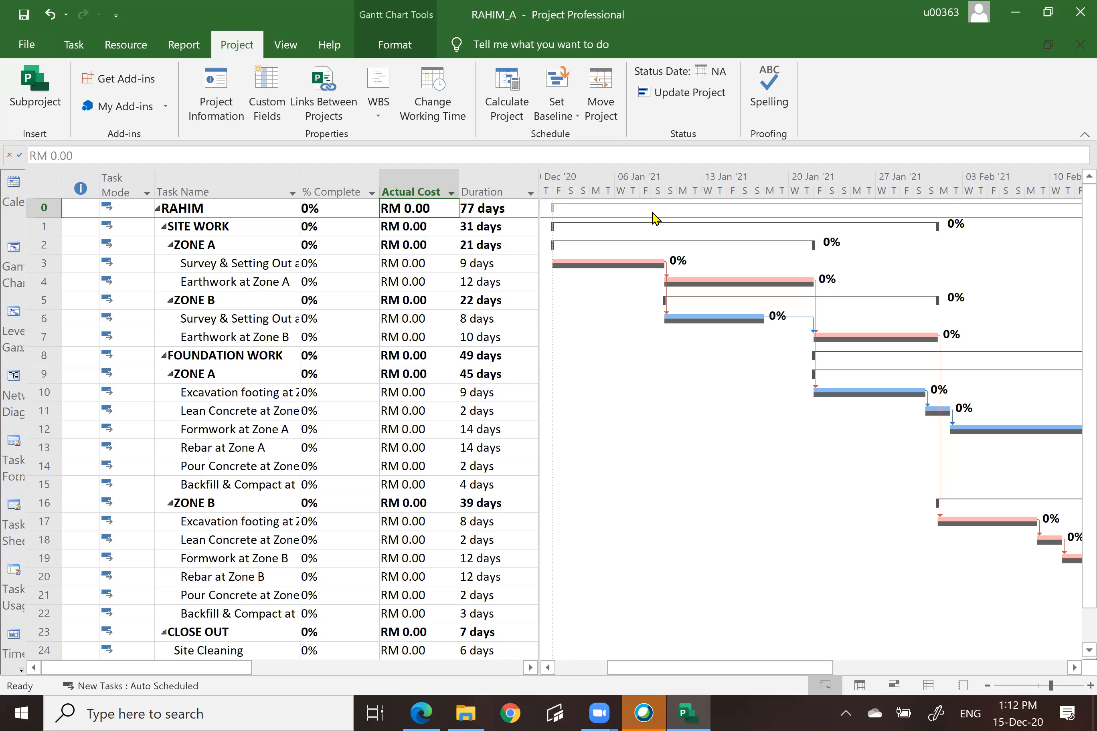
Set both the project's current date and its status date to 14 January 2021
left_click(217, 92)
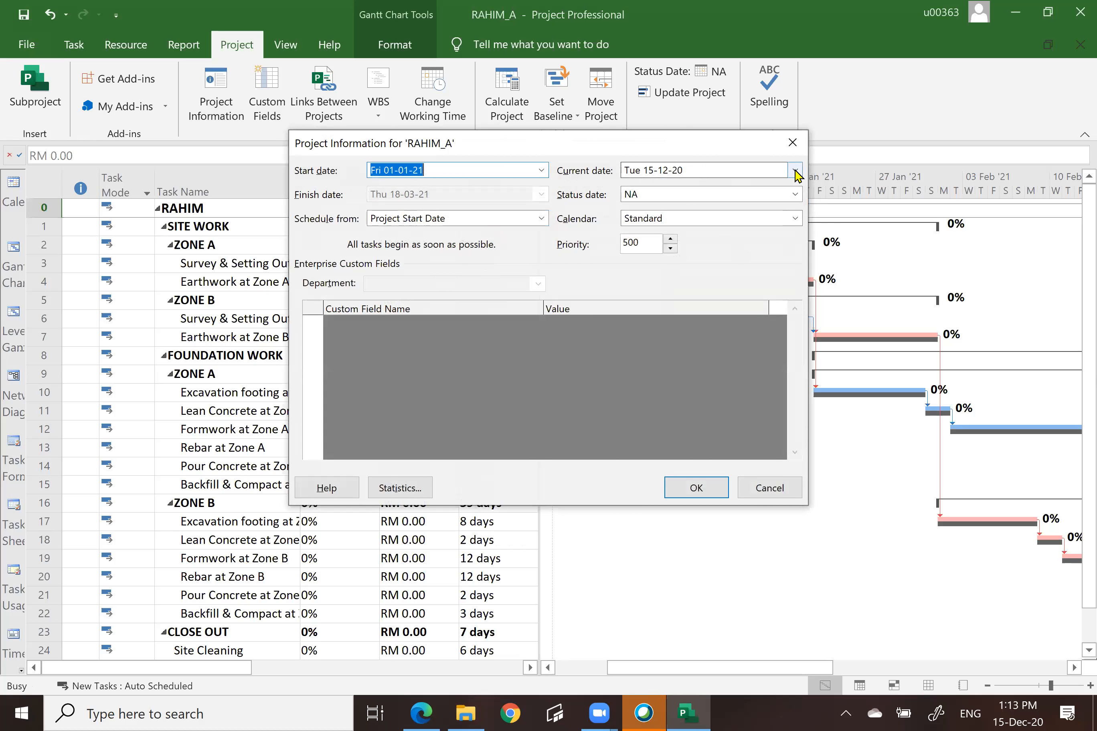
left_click(795, 170)
left_click(791, 189)
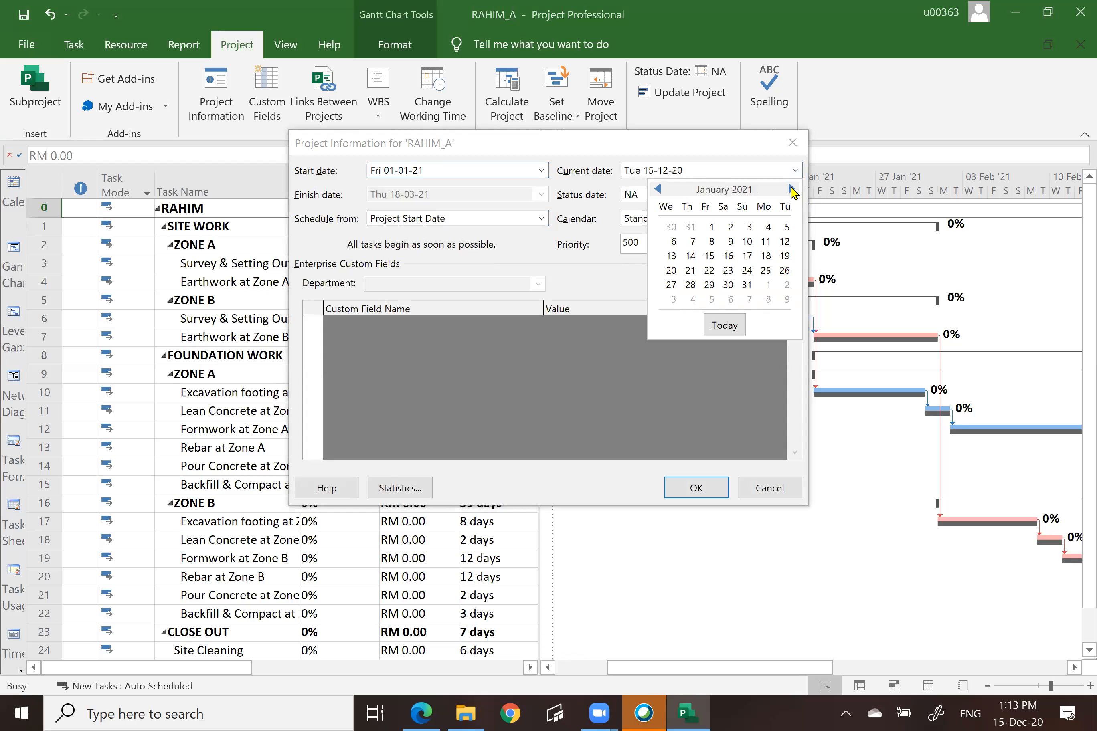
left_click(691, 257)
left_click(795, 194)
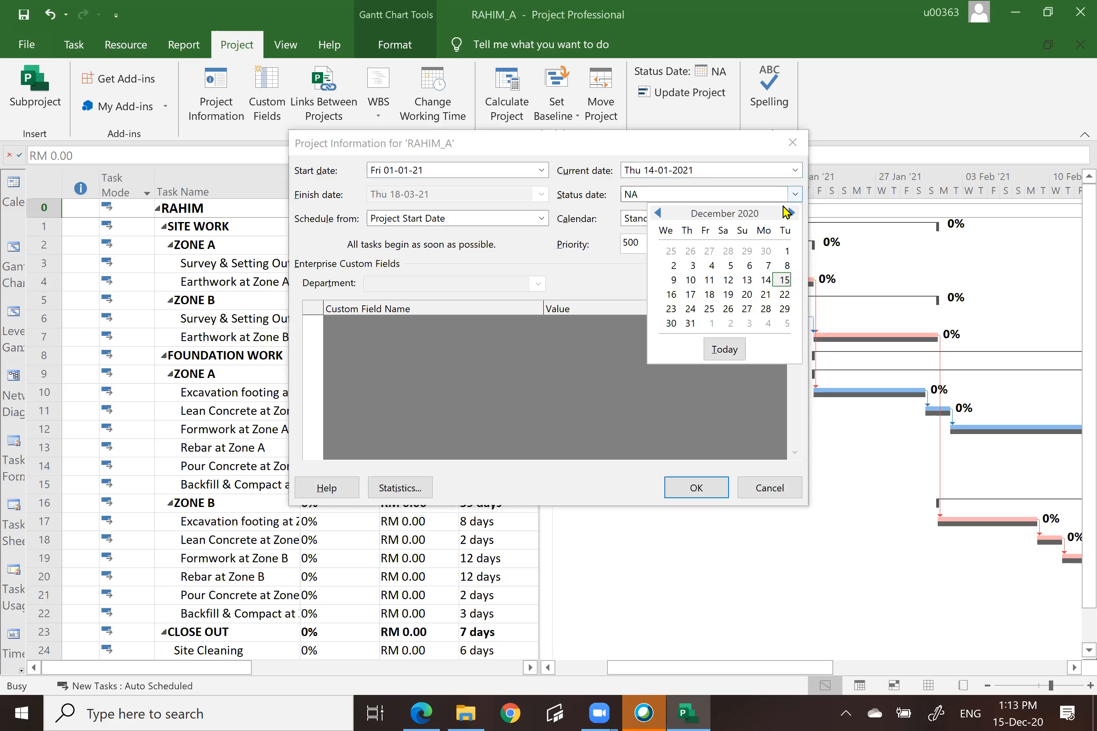
left_click(791, 214)
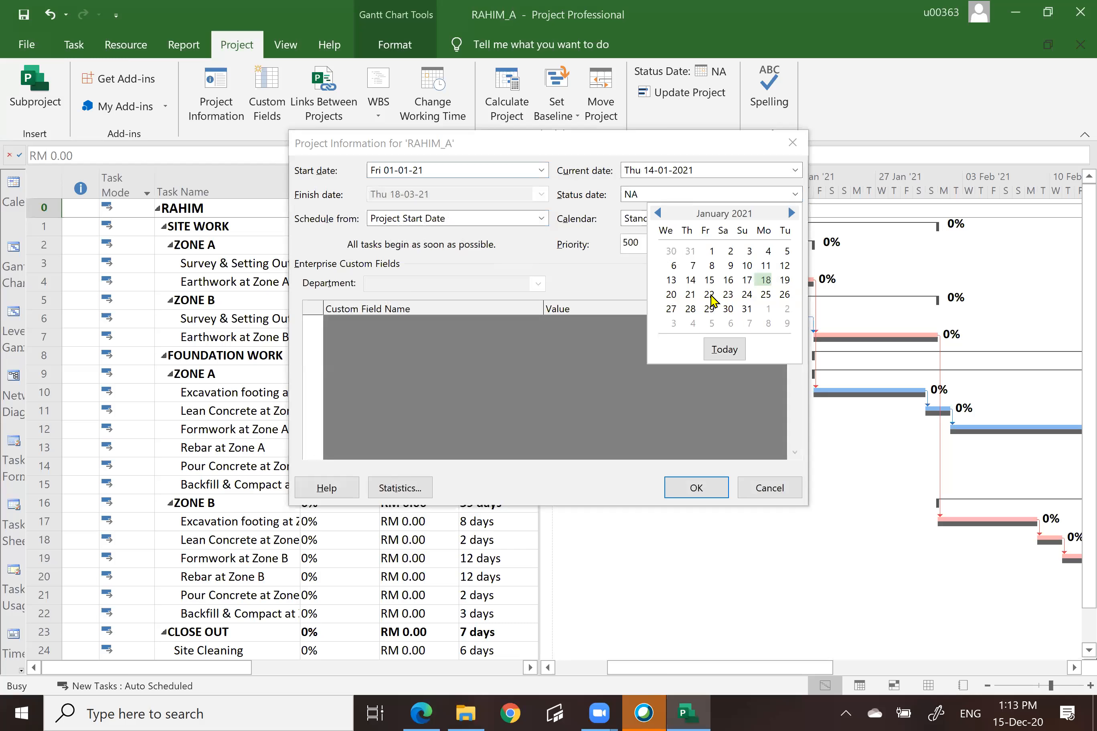
left_click(693, 281)
left_click(694, 488)
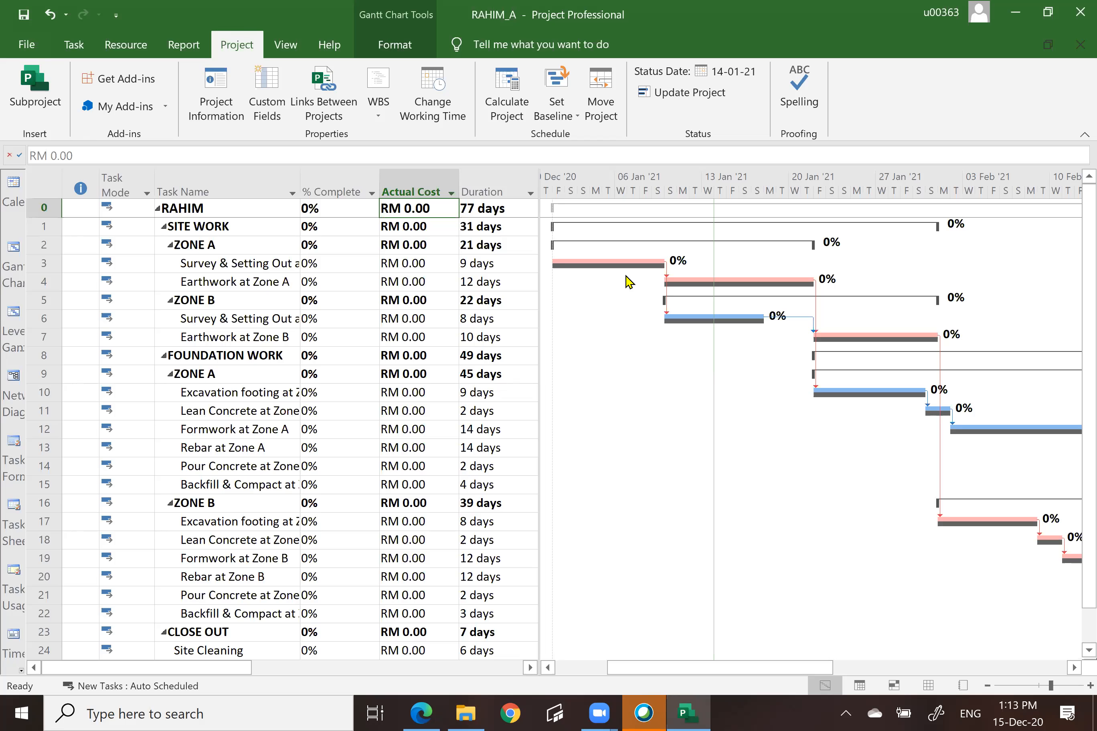
Examine the Zone A survey and earthwork tasks and the Zone B survey task against the status date, and review the project information dates
left_click(49, 262)
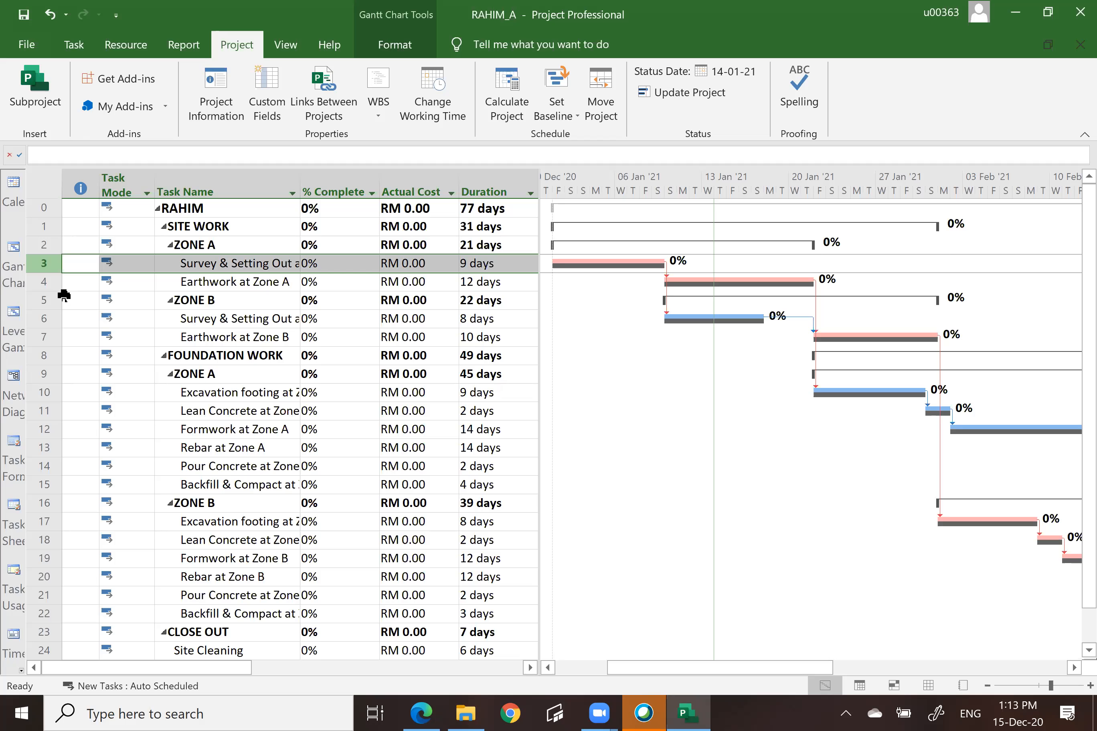
left_click(46, 282)
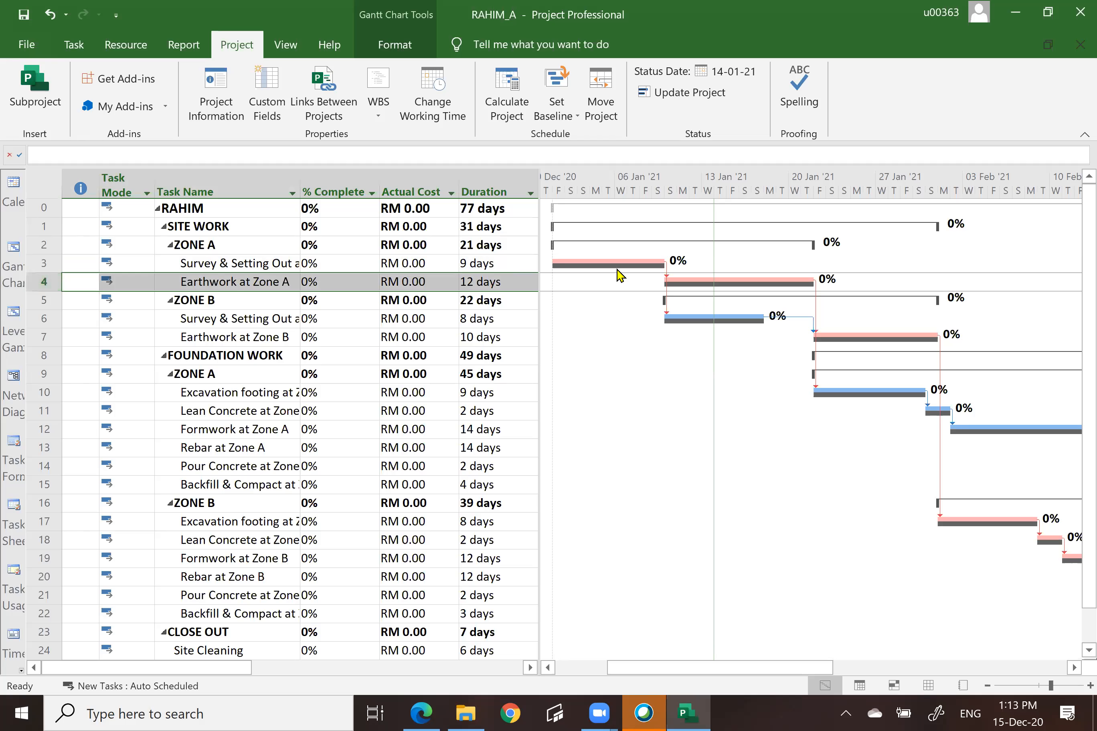
left_click(44, 321)
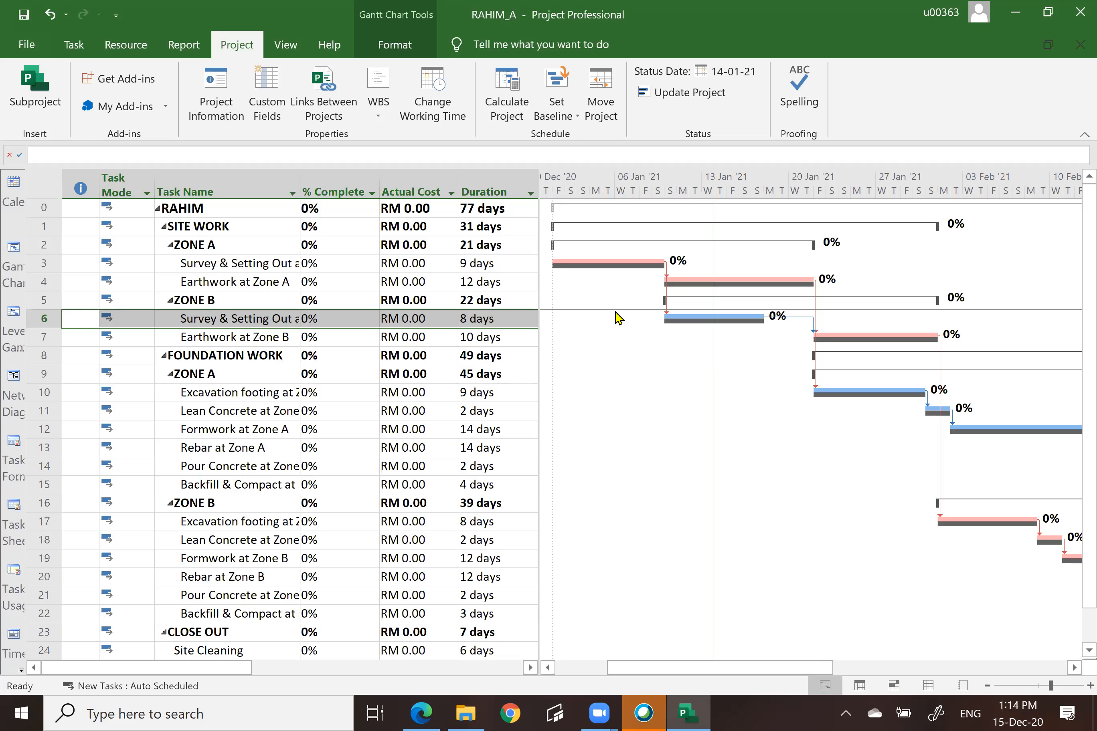
left_click(216, 89)
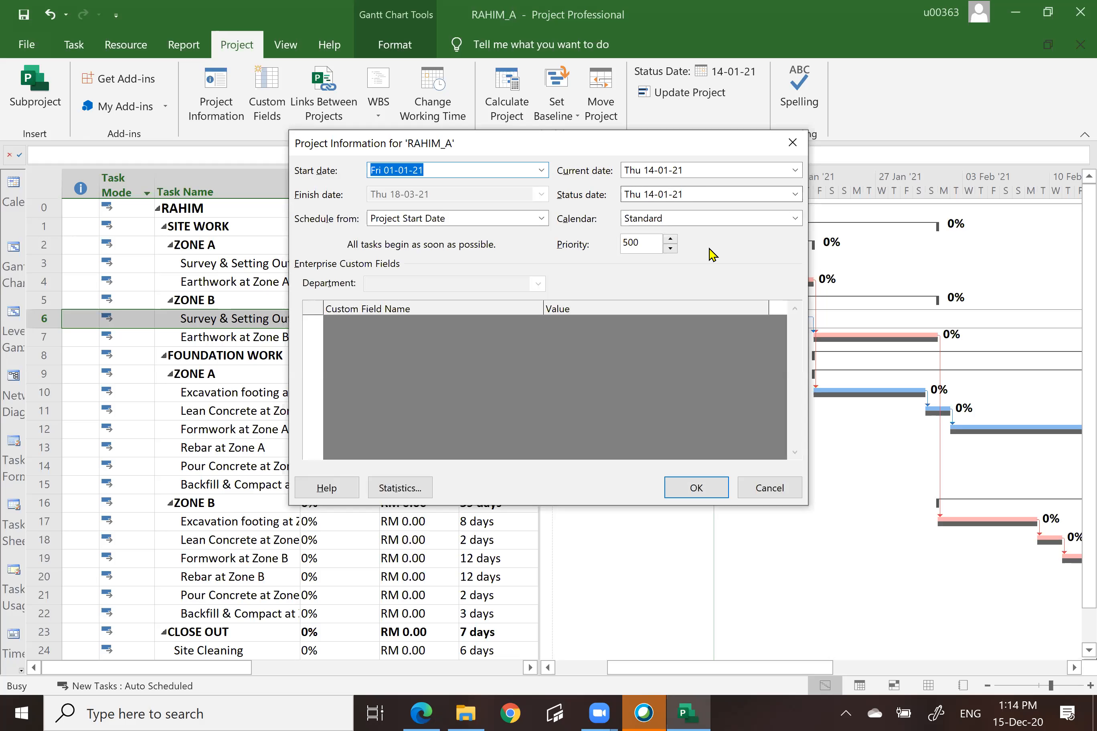
left_click(791, 142)
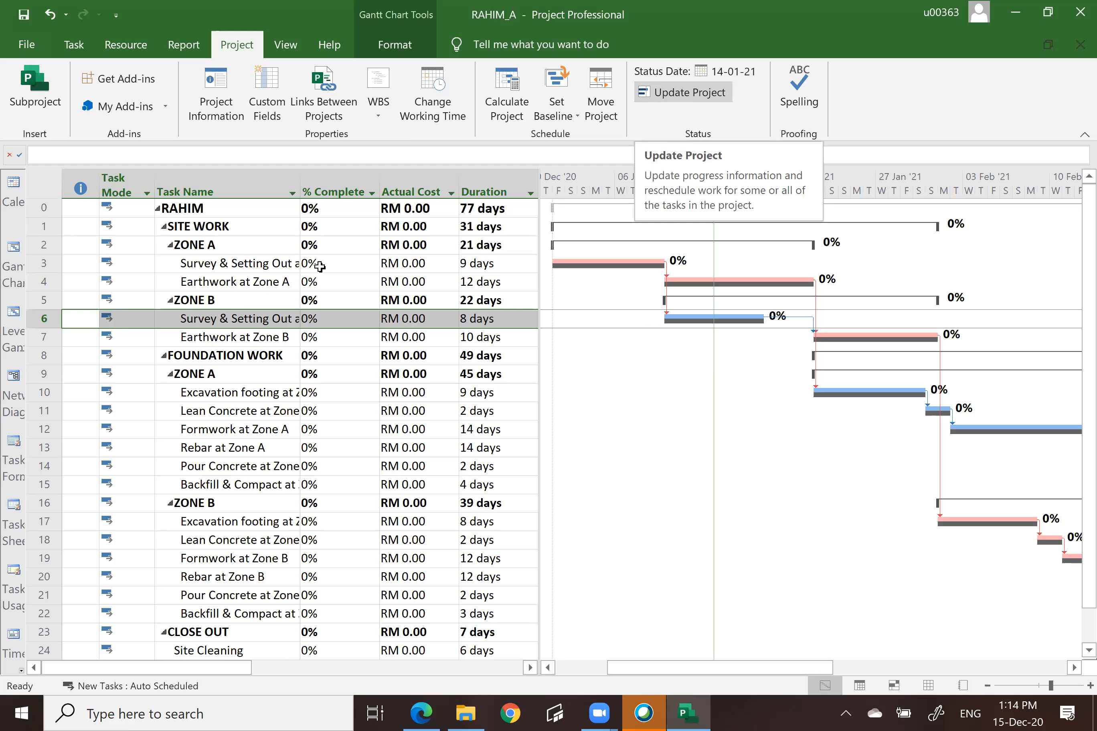
Update the Zone A survey and setting out task with an actual start of 1 January 2021 and actual finish of 11 January 2021
left_click(44, 266)
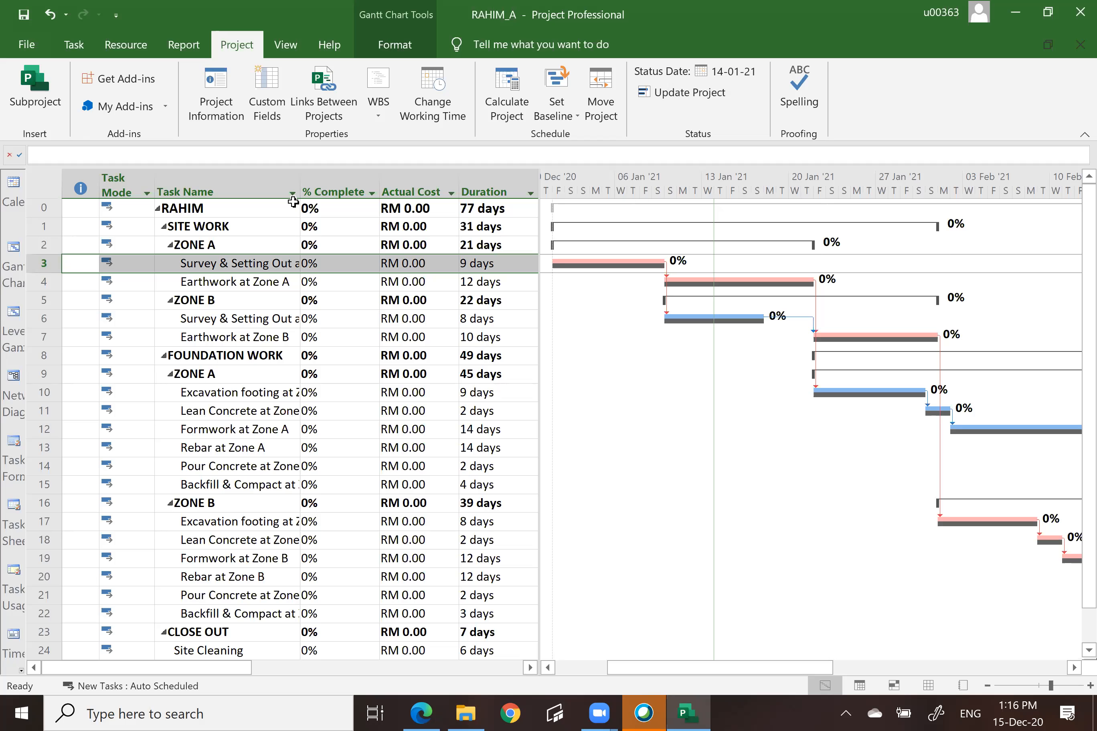
left_click(44, 263)
left_click(73, 46)
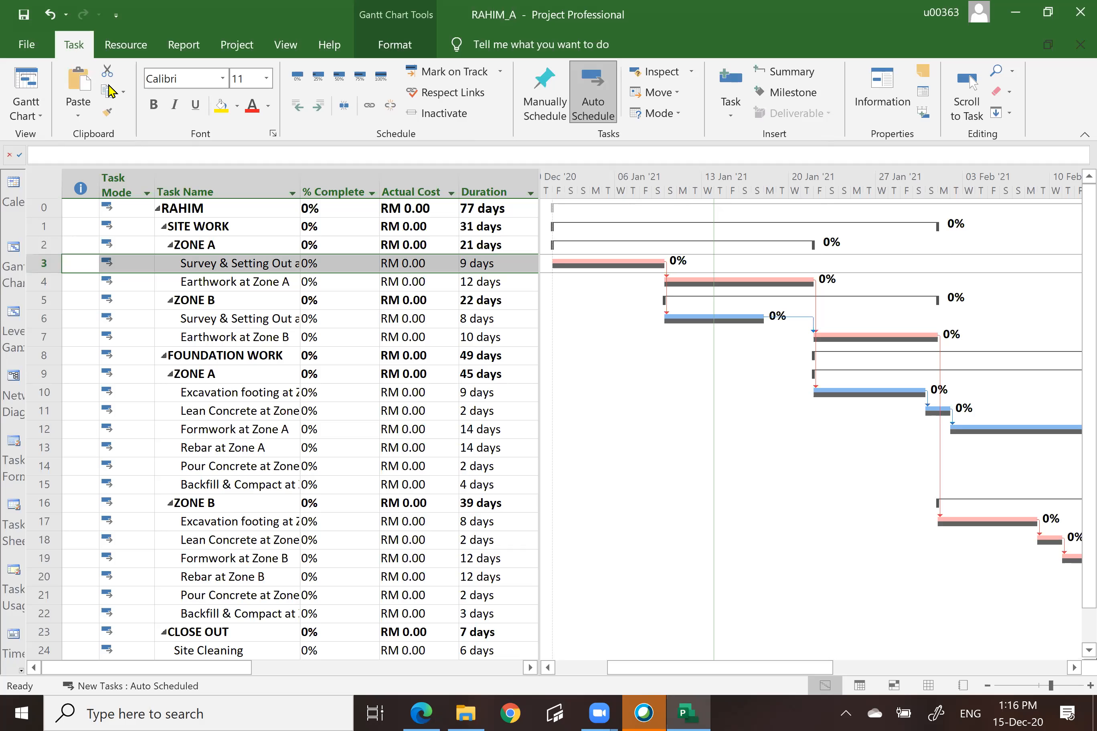
left_click(501, 73)
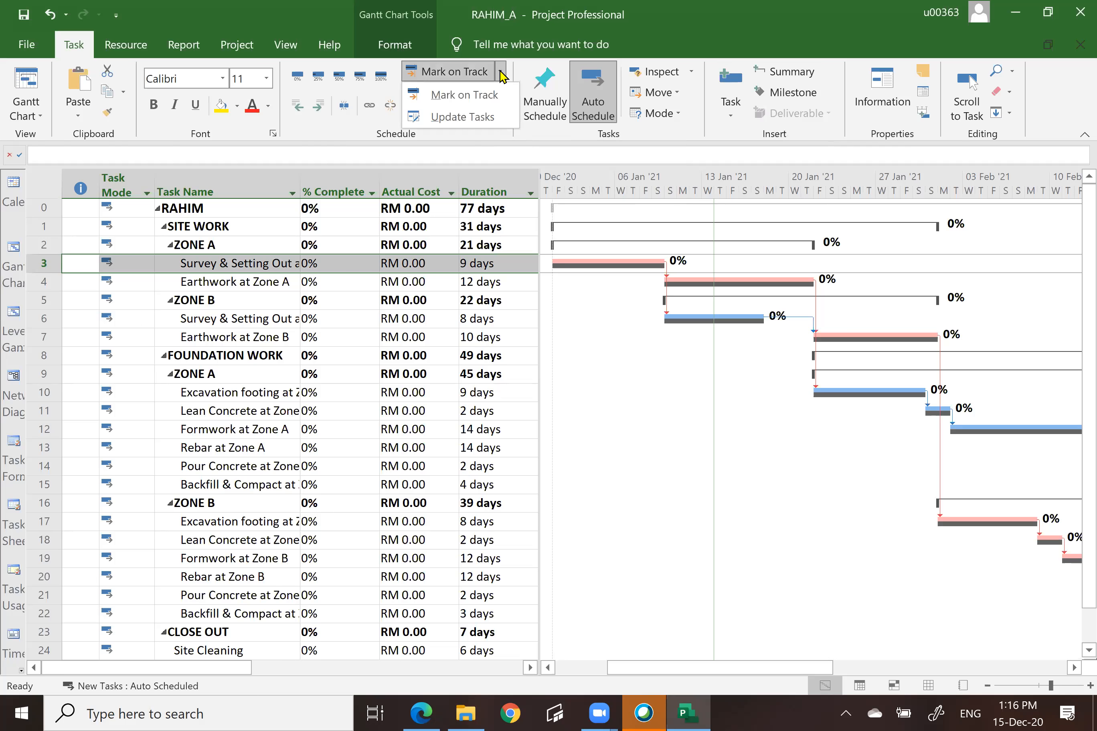
left_click(464, 118)
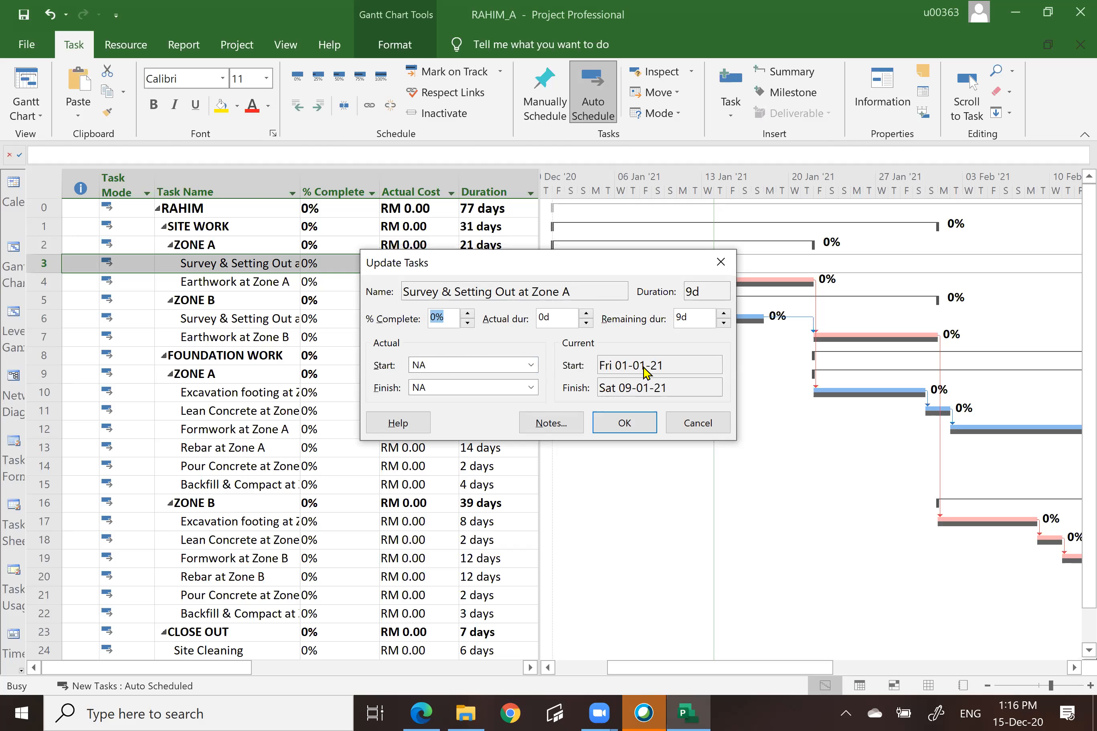
left_click(530, 365)
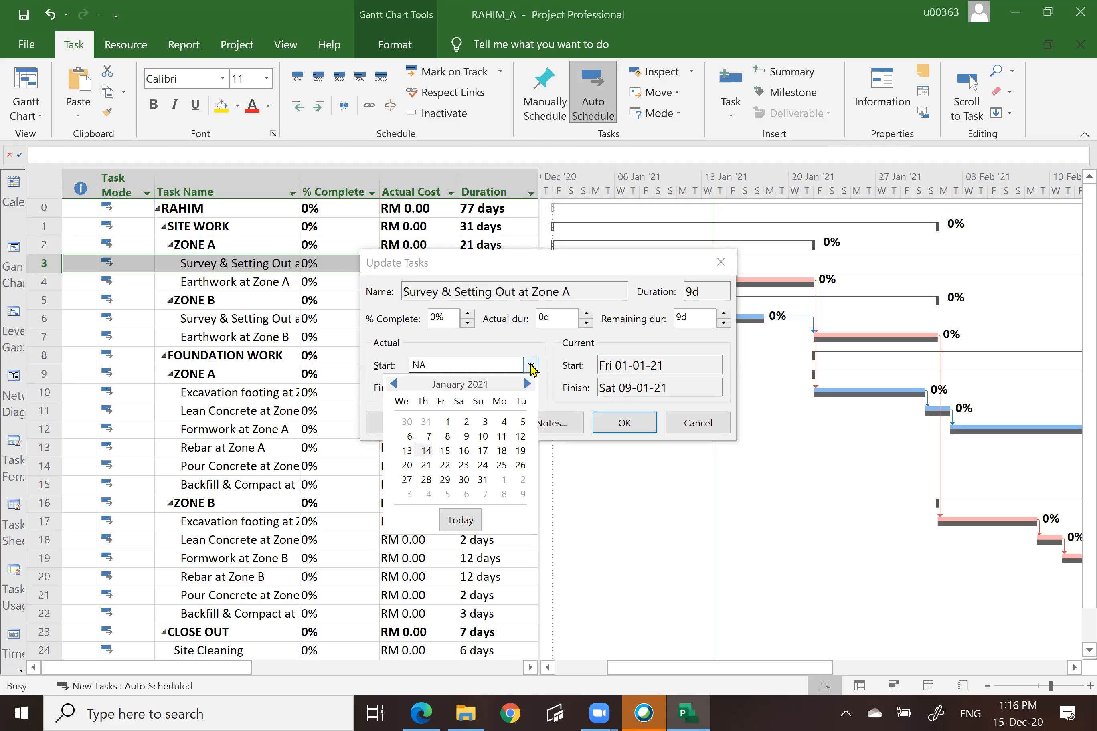
left_click(446, 422)
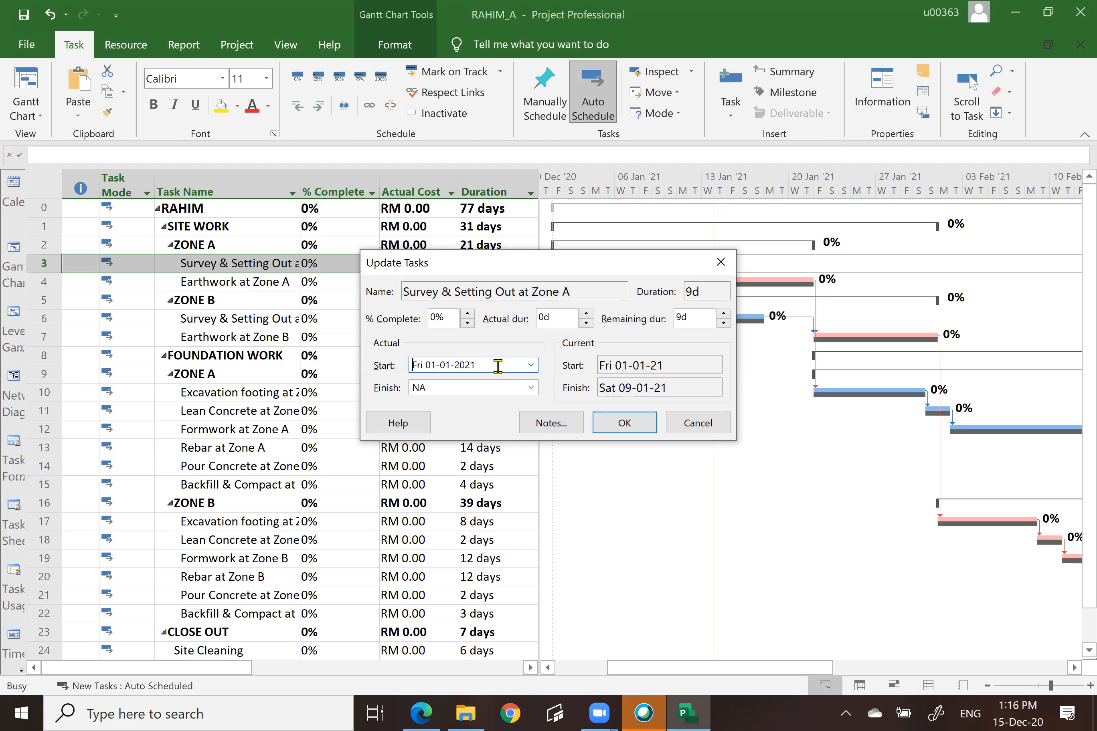
left_click(531, 389)
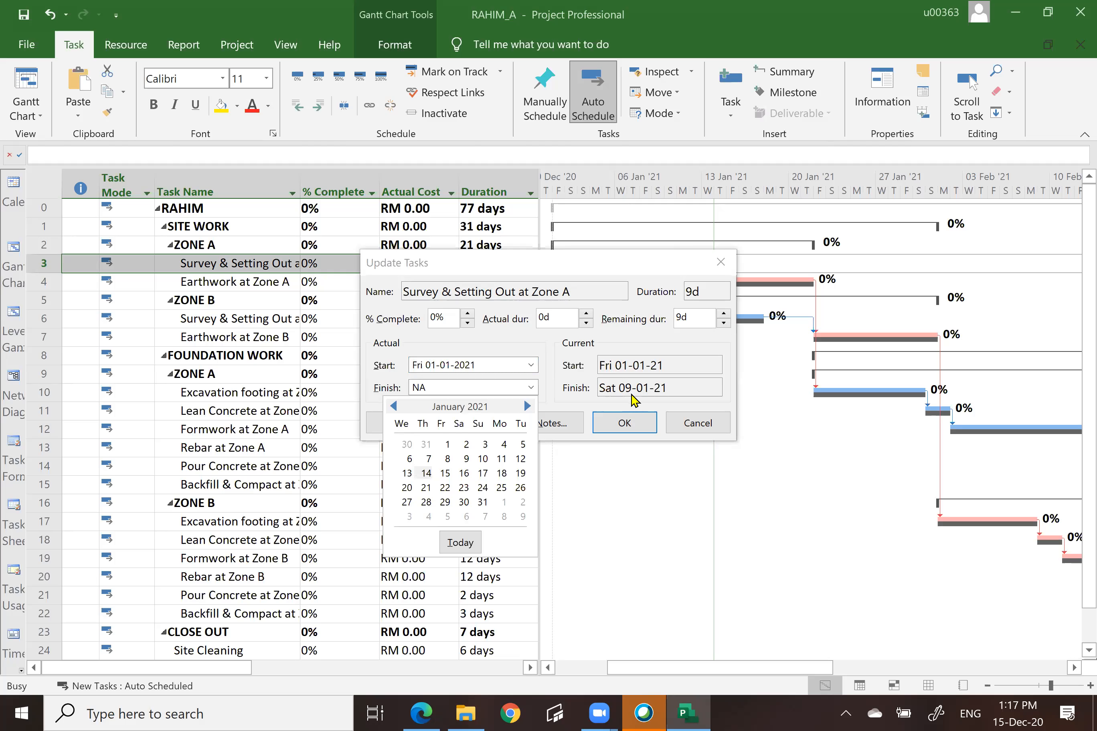
left_click(501, 459)
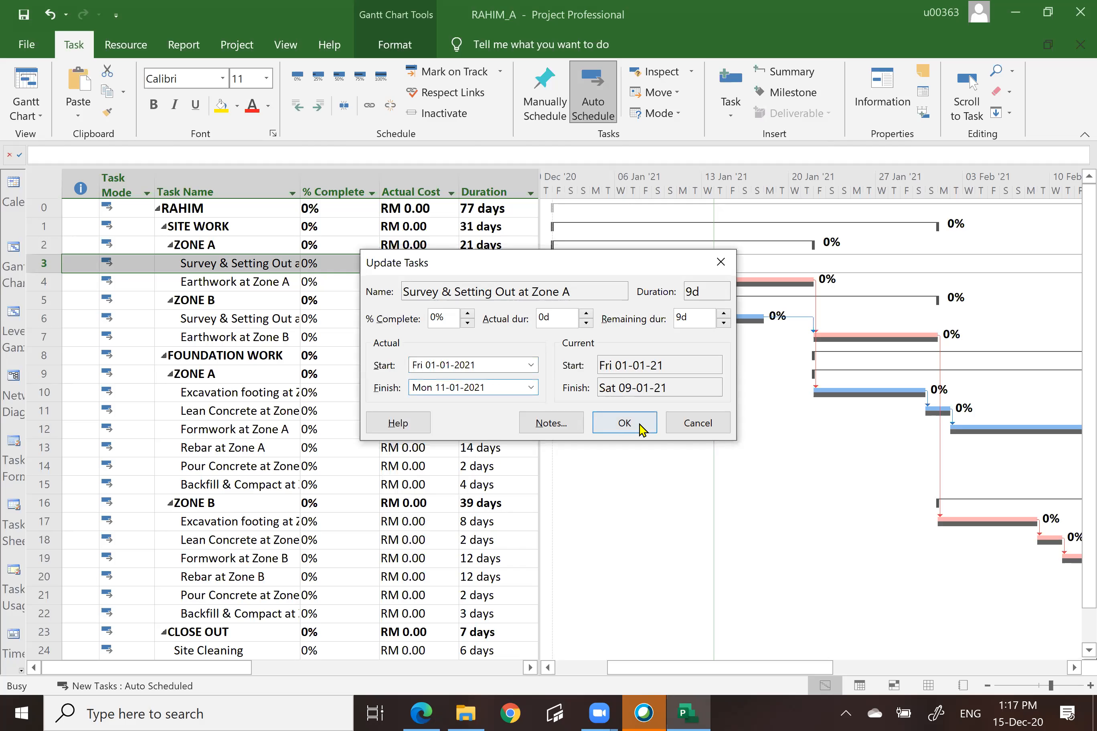
left_click(624, 423)
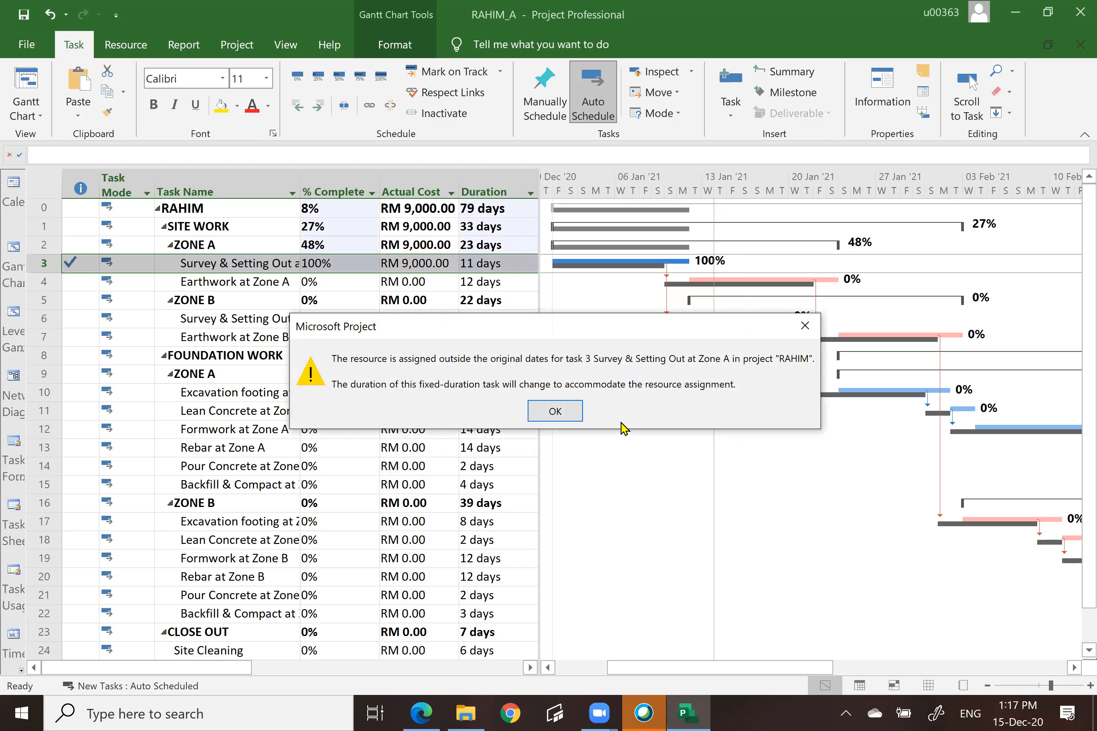
left_click(553, 414)
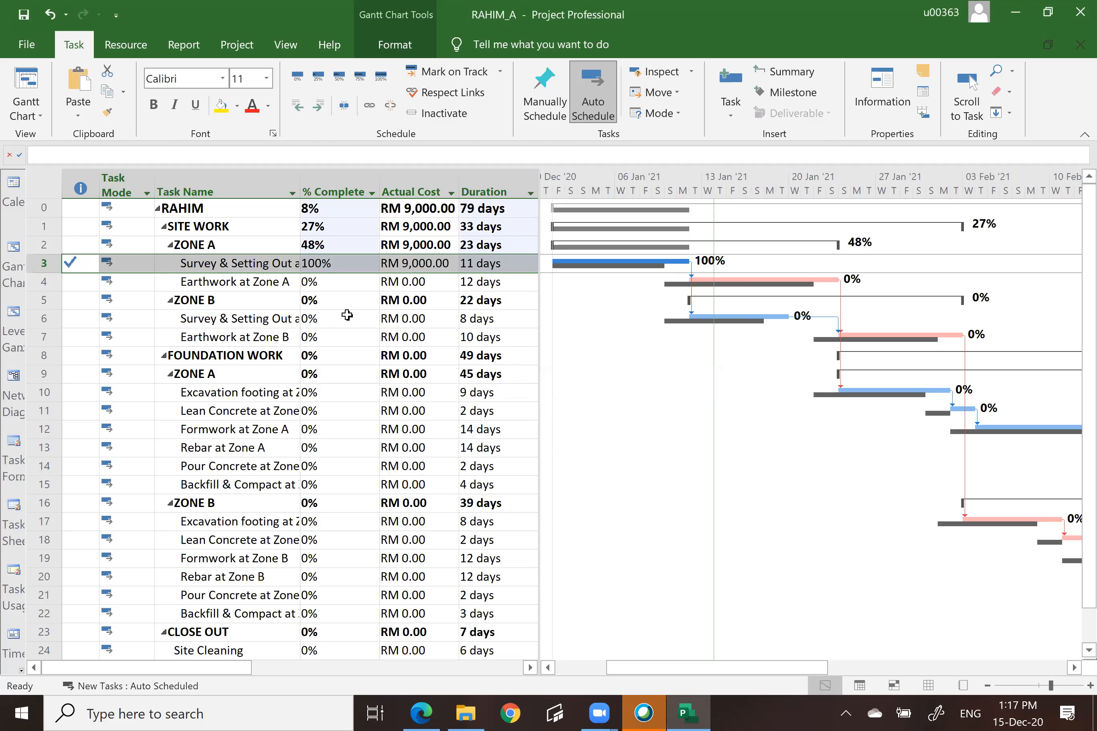
key("ctrl+w")
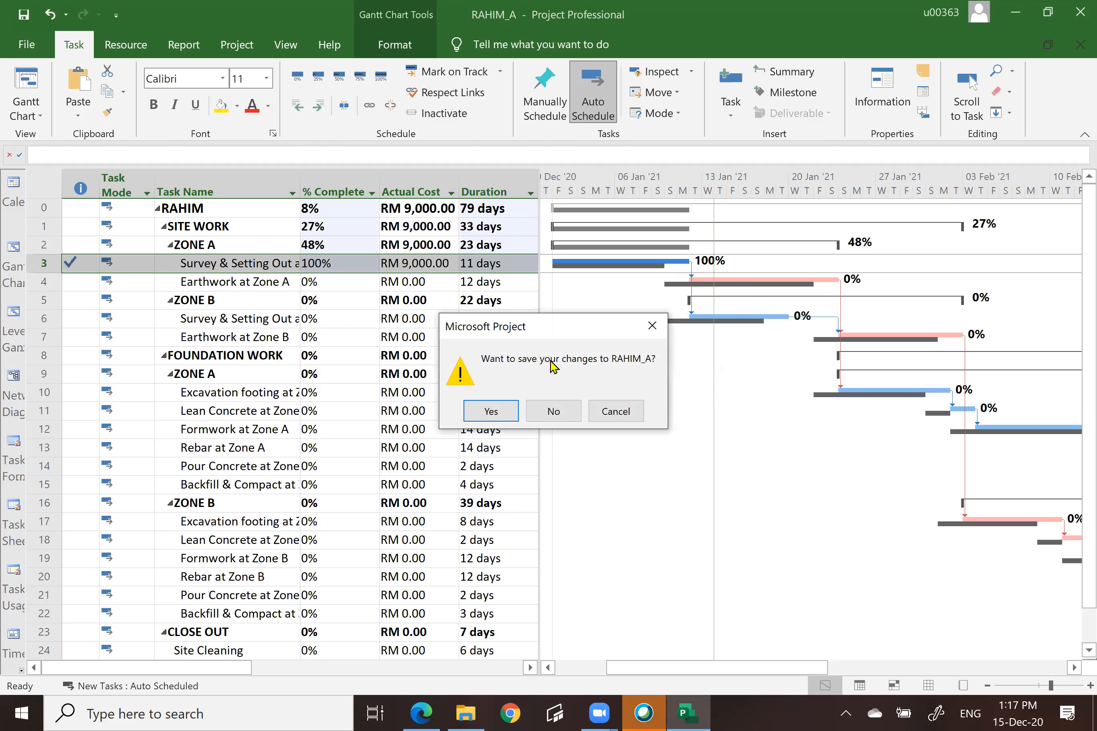
left_click(554, 413)
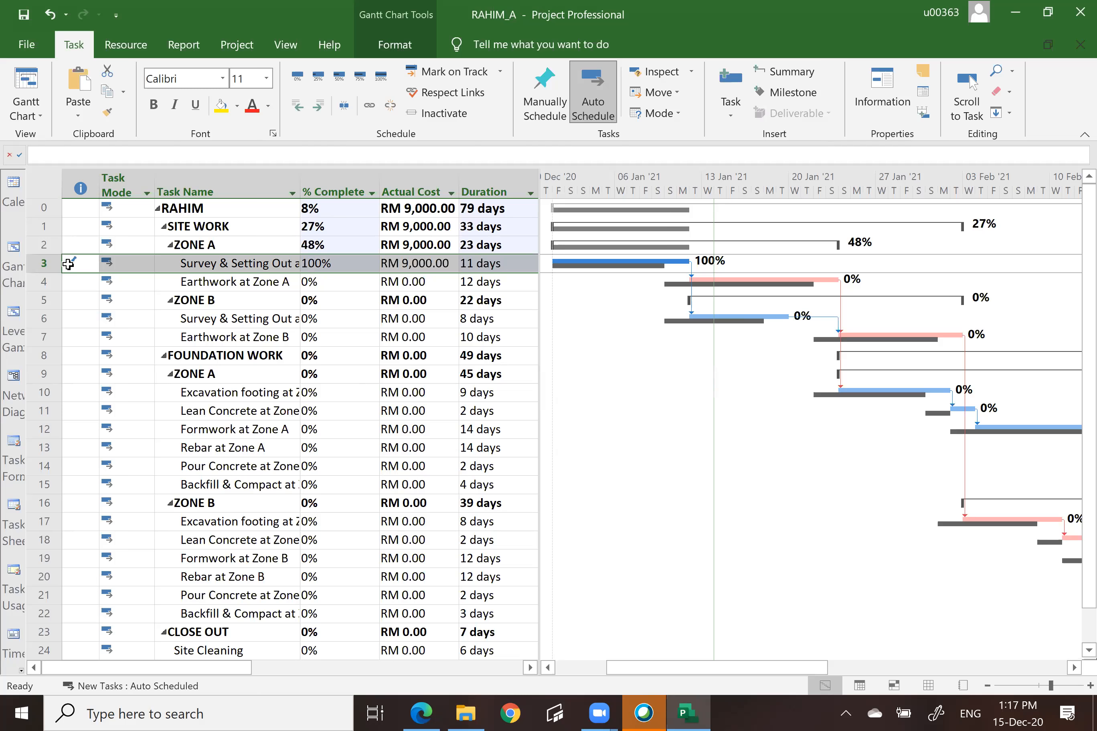
Update Earthwork at Zone A with an actual start of 12 January 2021 and 20% complete, and widen the Actual Cost column
mouse_move(68, 263)
left_click(43, 283)
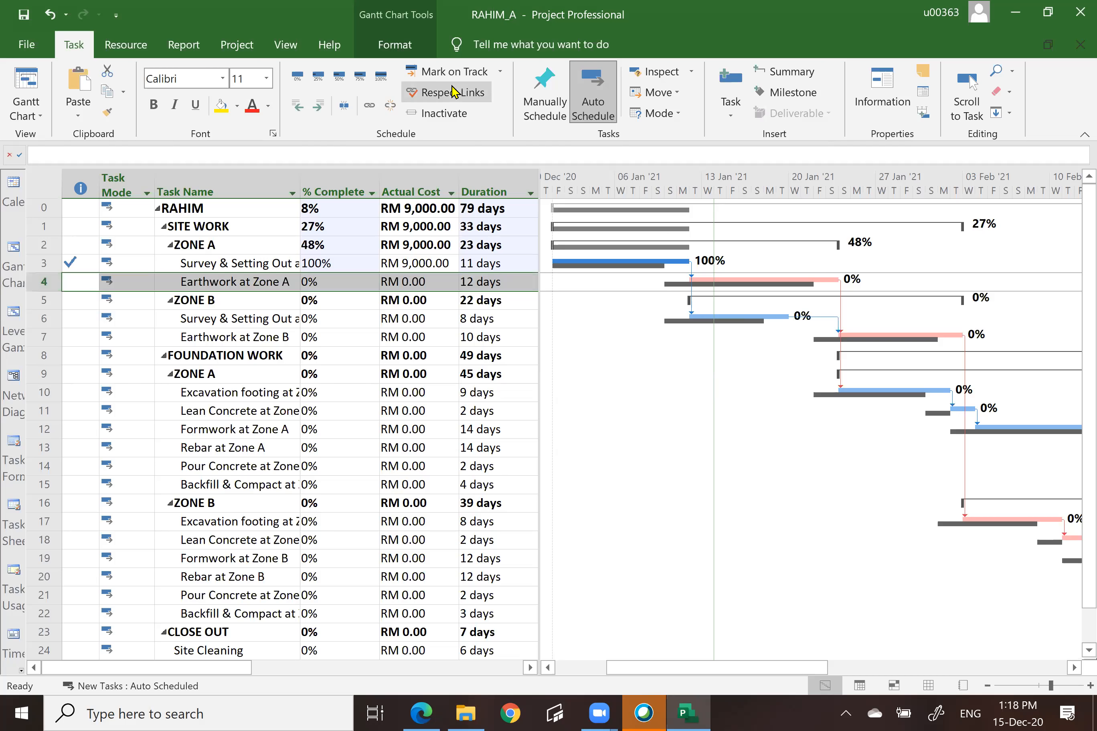
left_click(501, 72)
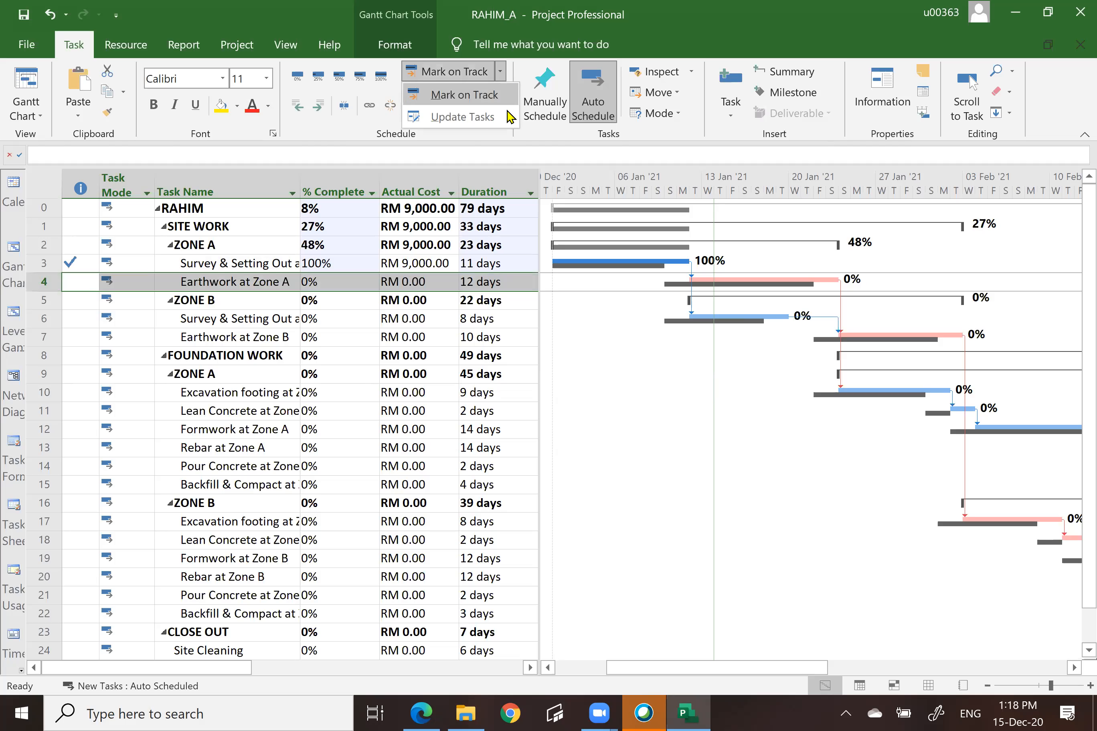
left_click(484, 117)
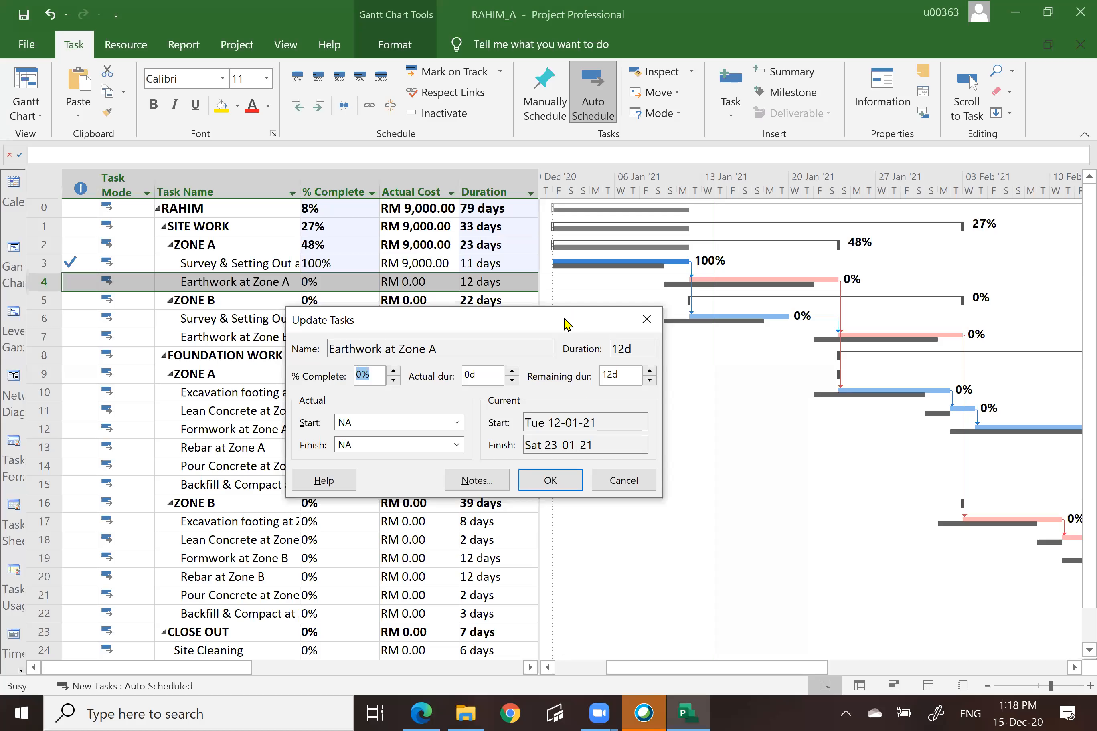
left_click(456, 422)
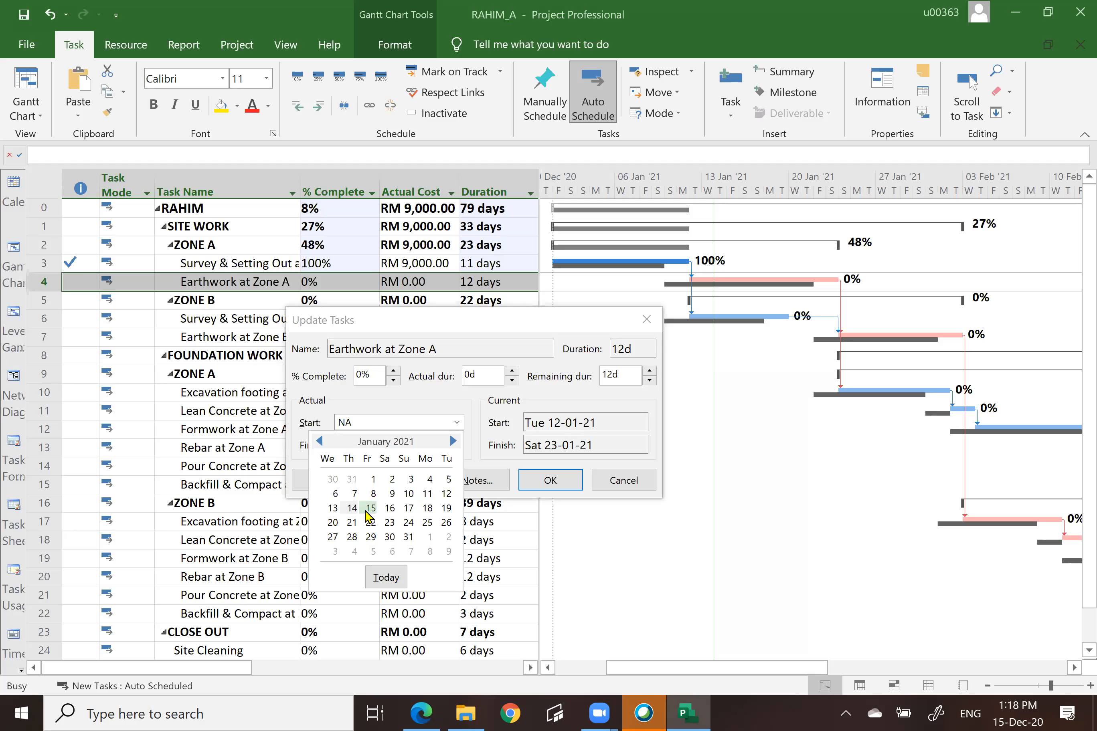
left_click(447, 493)
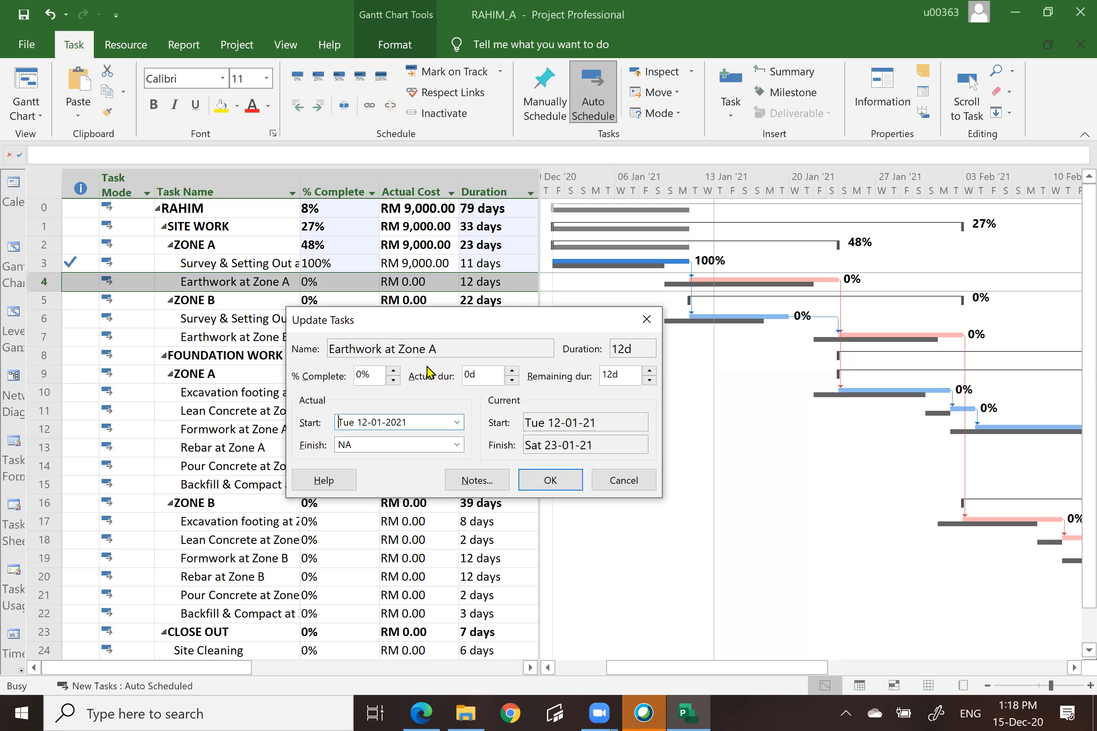
left_click(394, 371)
left_click(394, 373)
left_click(563, 482)
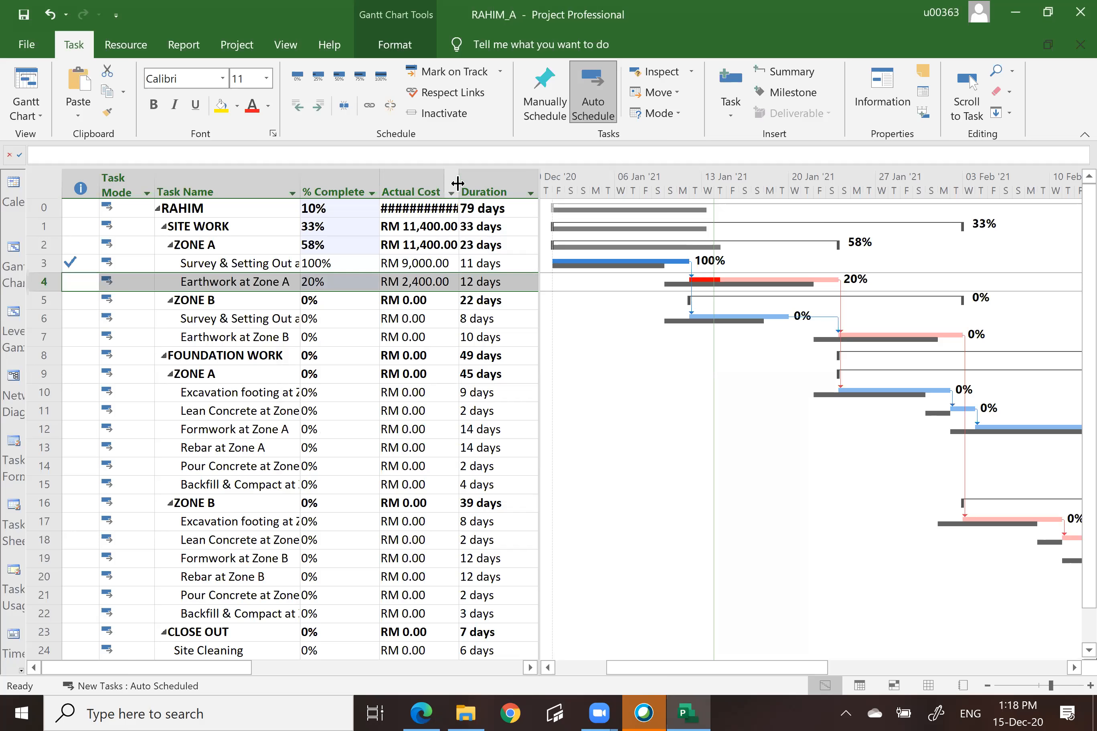
left_click_drag(456, 186, 472, 185)
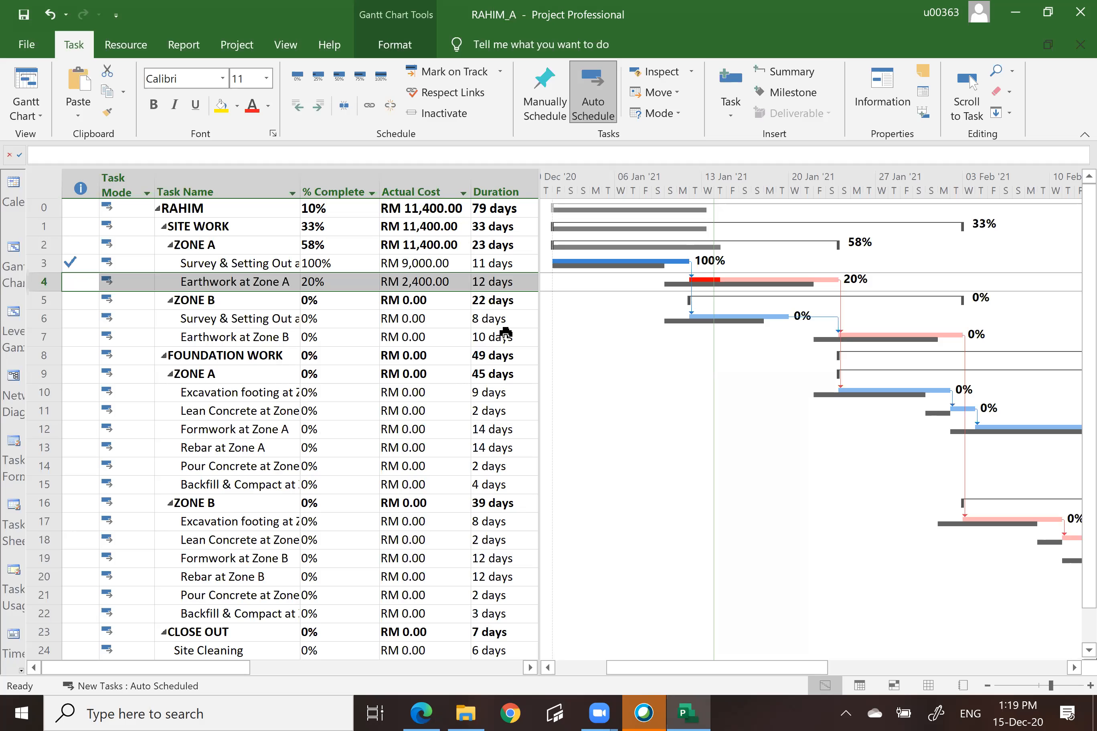
Update the Zone B survey and setting out task with an actual start of 12 January 2021 and 10% complete
left_click(47, 320)
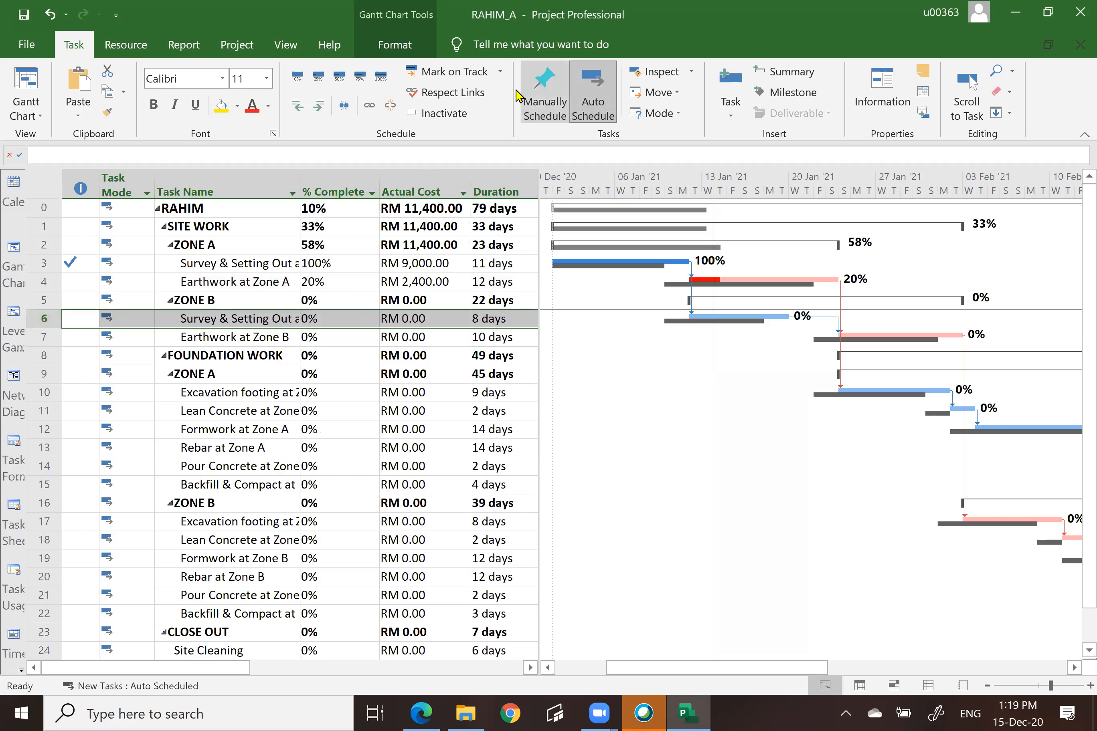
left_click(500, 72)
left_click(484, 117)
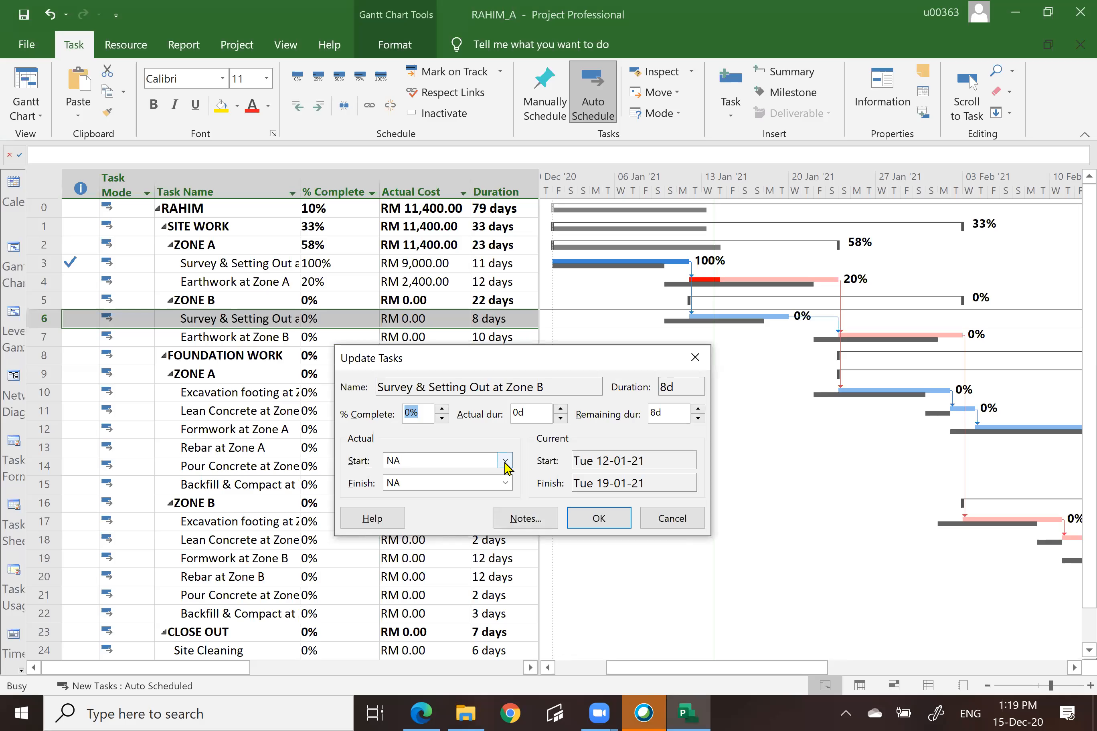
left_click(504, 462)
left_click(504, 462)
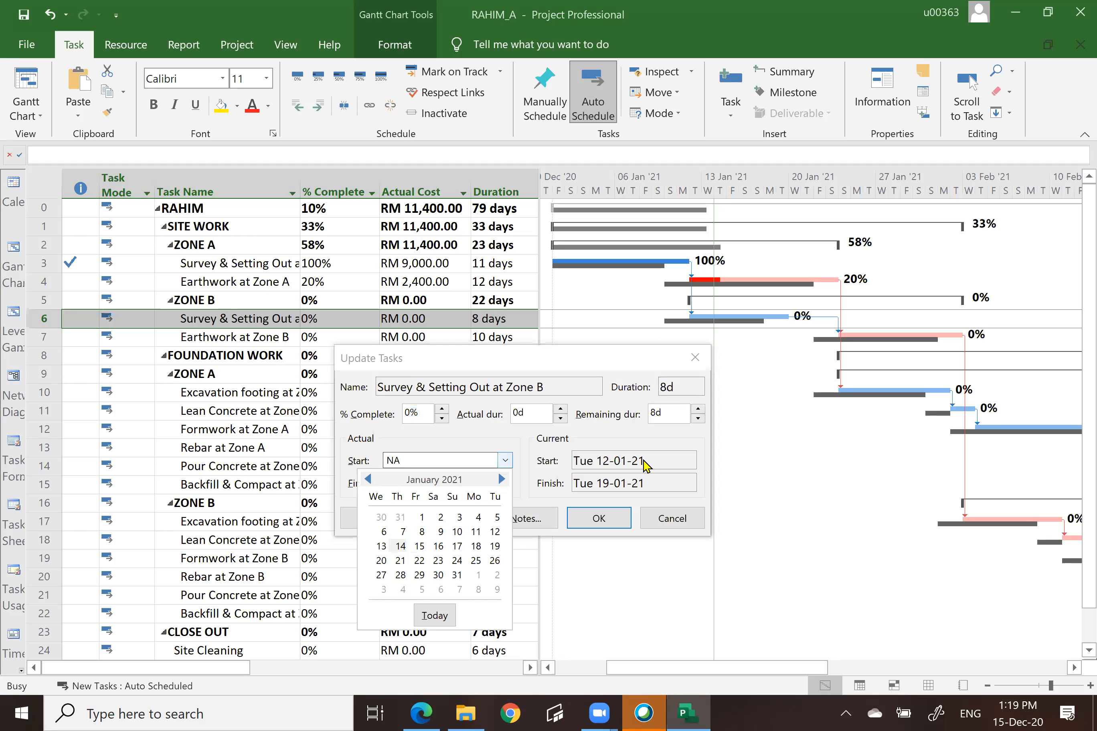
left_click(495, 532)
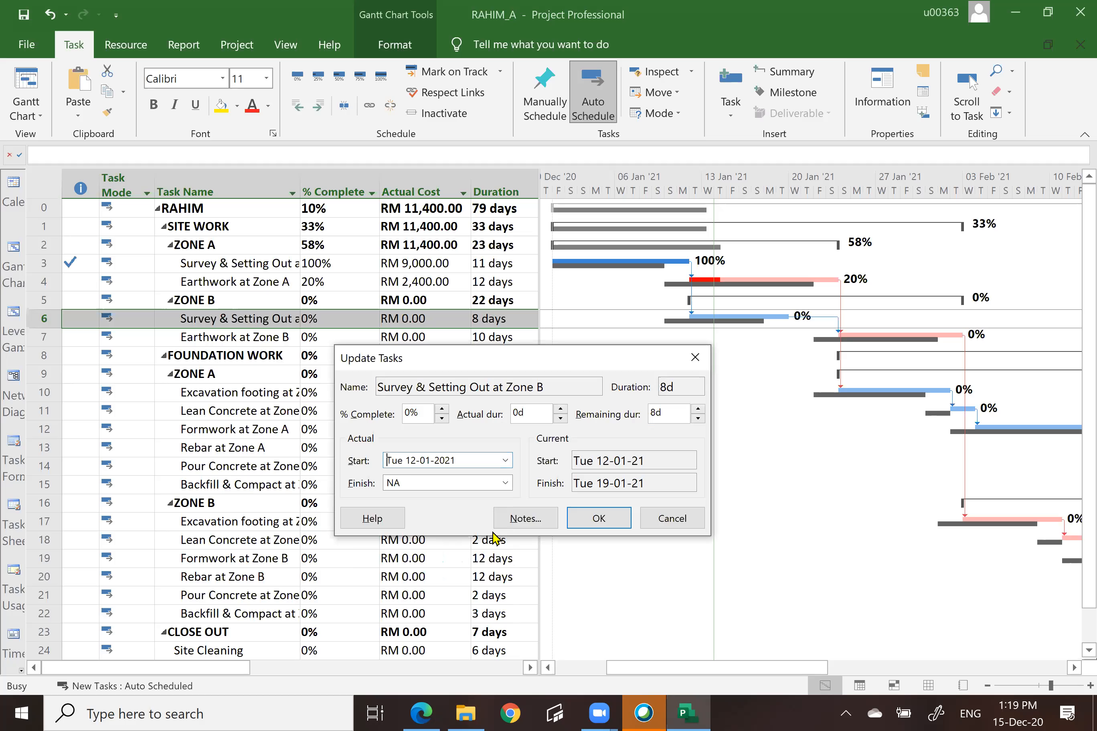
left_click(442, 408)
left_click(599, 519)
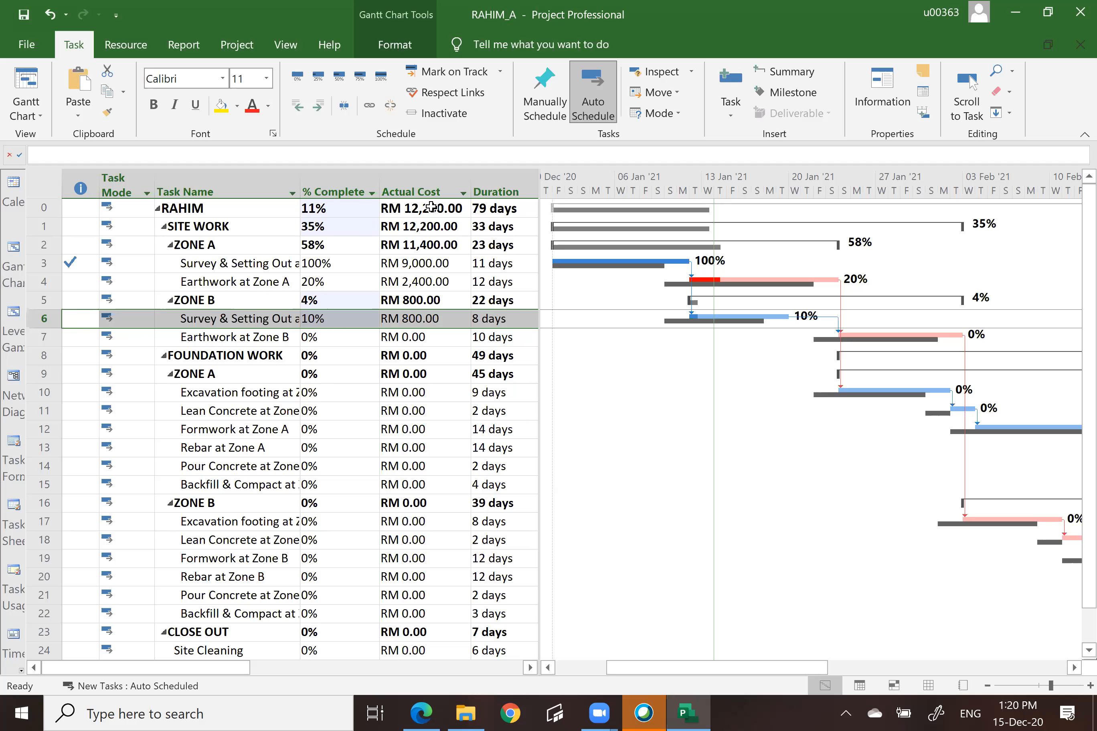
Save the project as a new file in the 3. ACTUAL folder, appending -14JAN2021 to the current file name
left_click(26, 46)
left_click(51, 293)
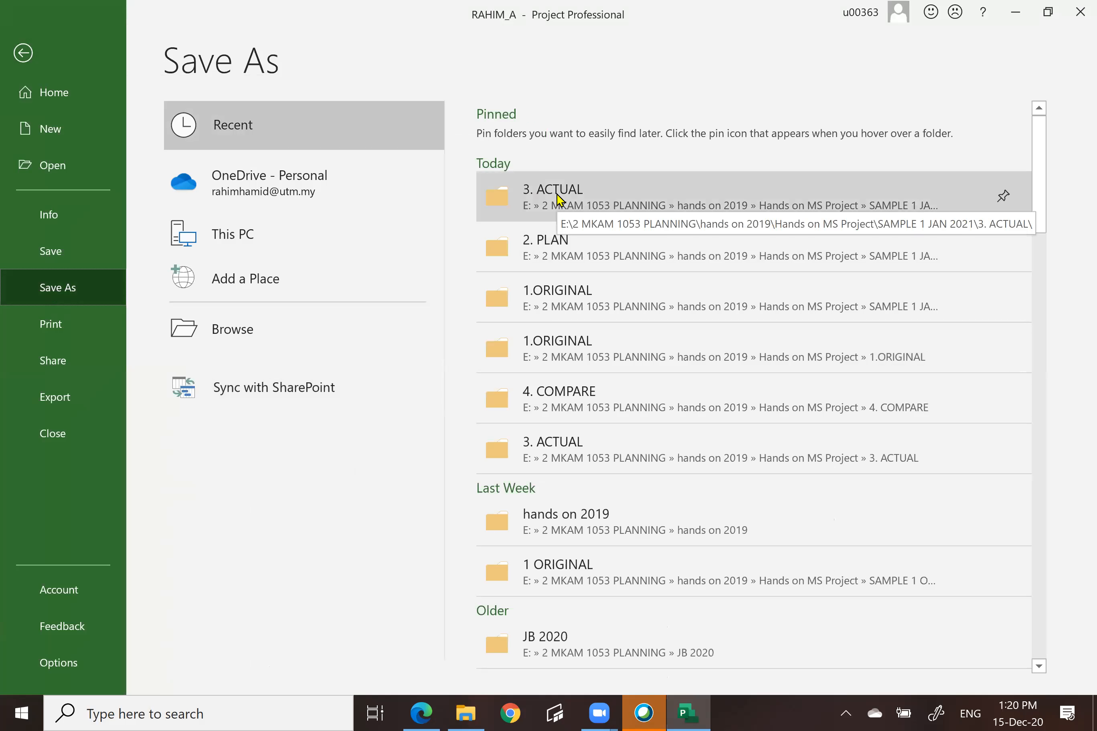
left_click(558, 201)
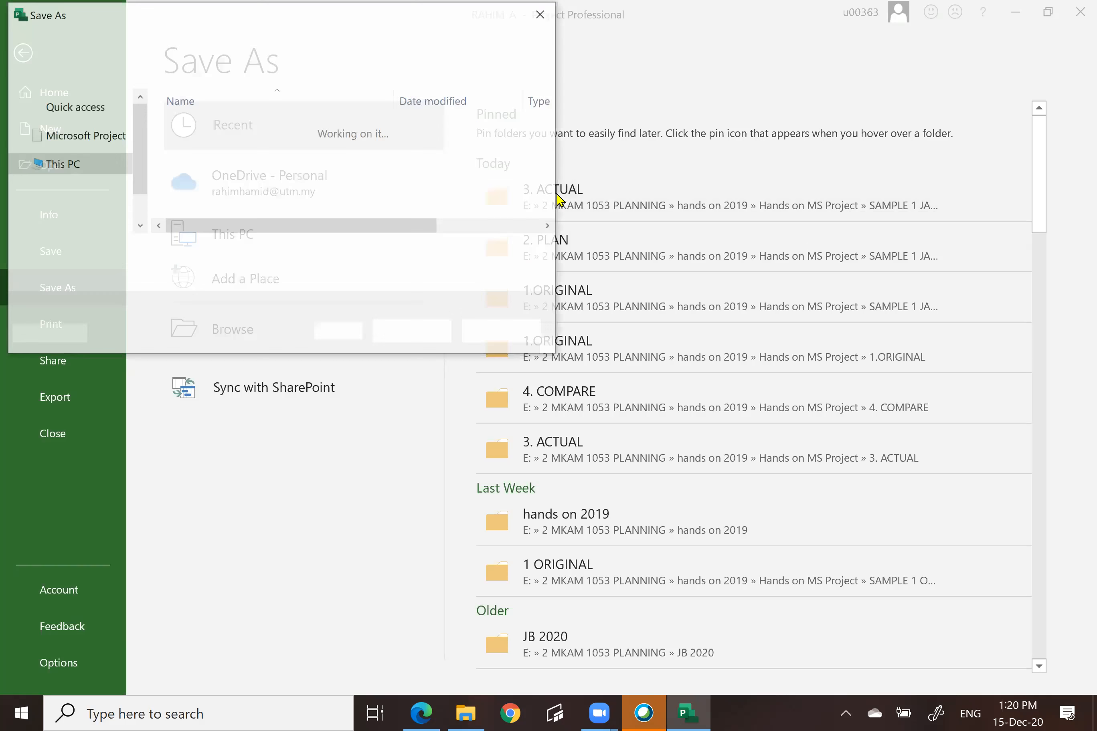
left_click(169, 253)
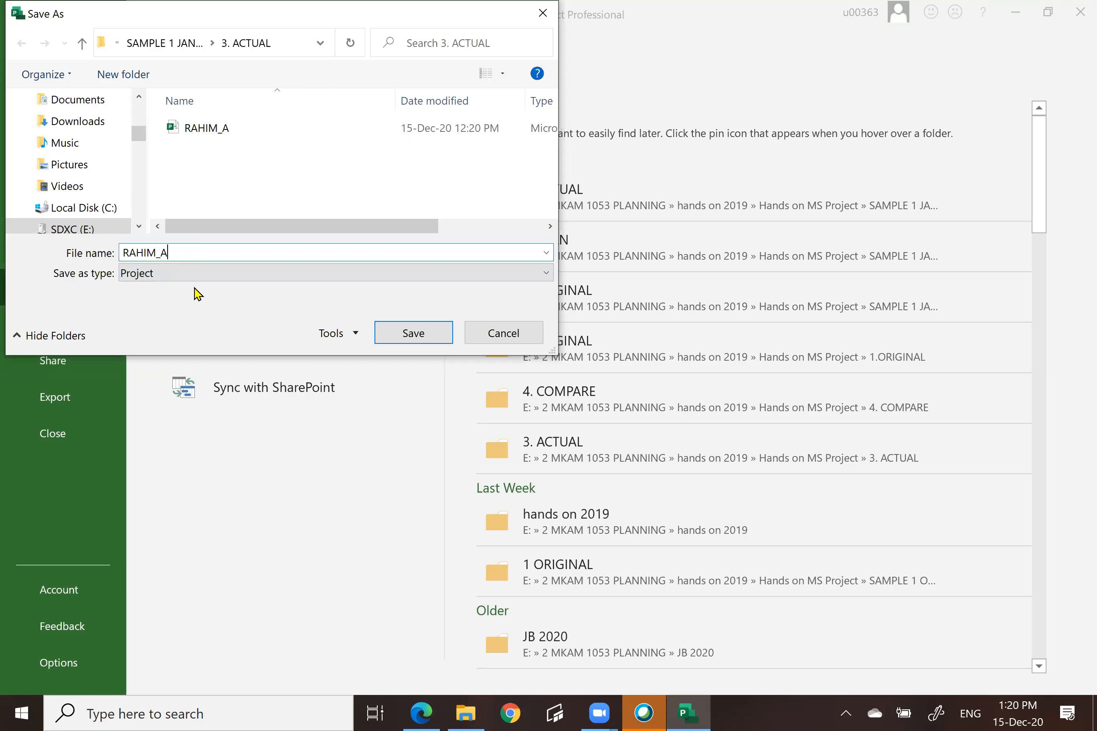
type("-14JAN2021")
left_click(414, 337)
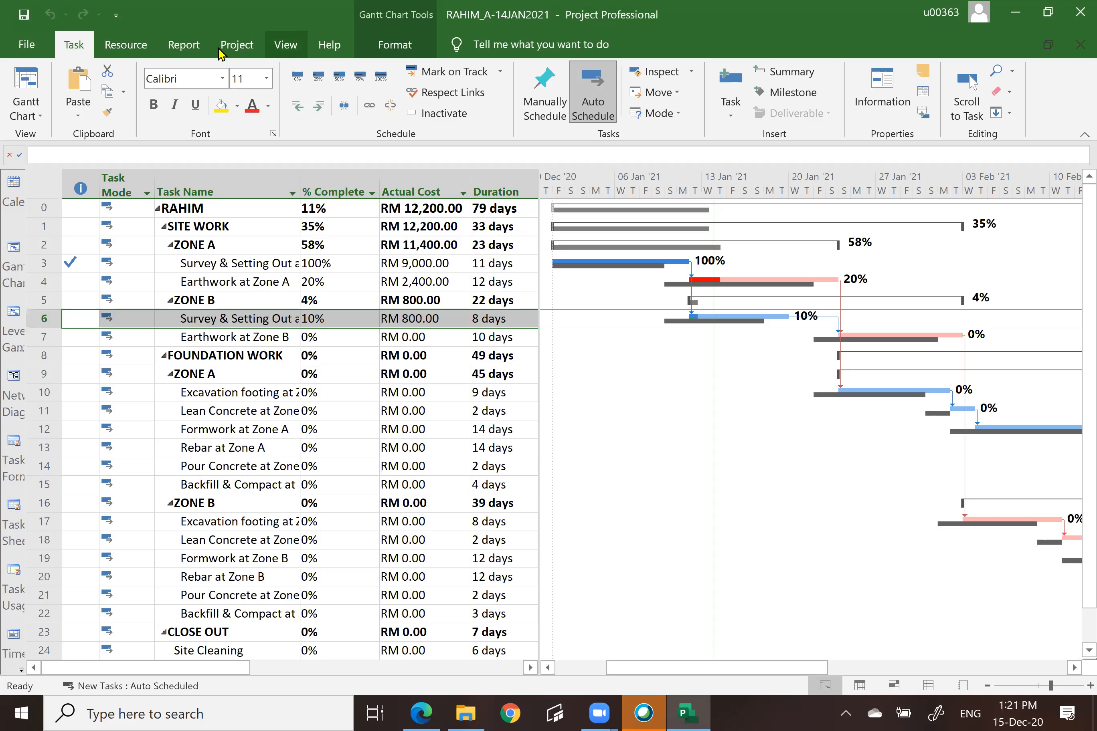
Generate the Earned Value Over Time visual report in Excel with usage data at the Days level
left_click(183, 46)
left_click(477, 99)
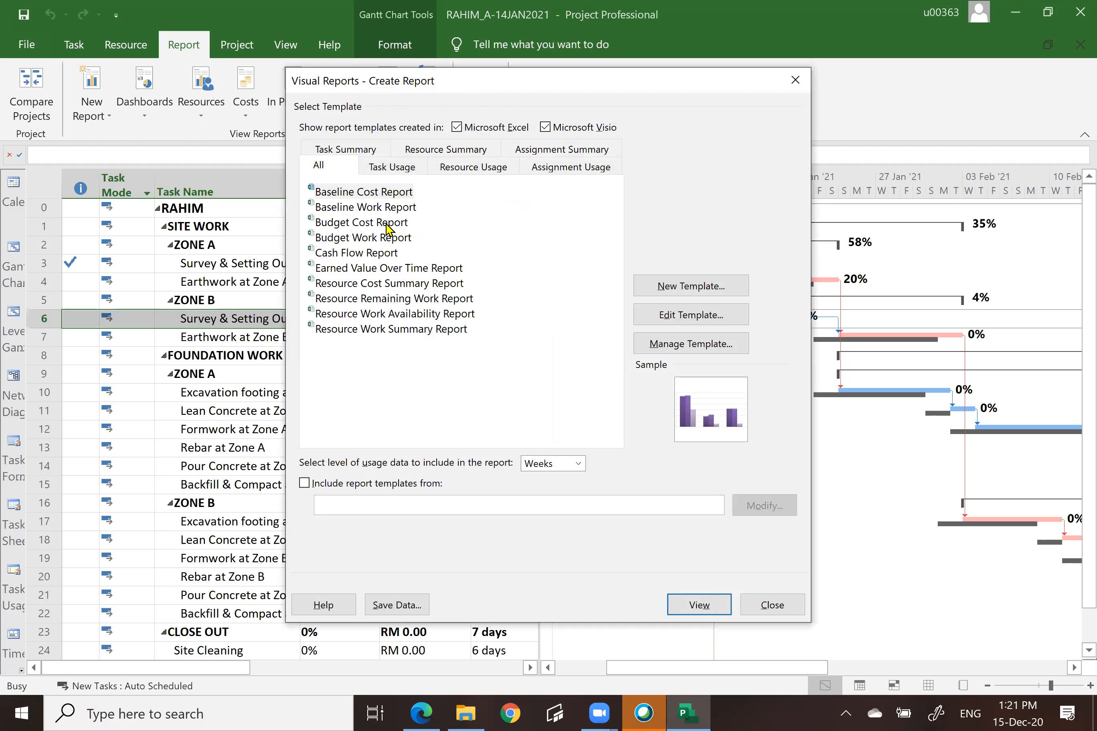
left_click(362, 268)
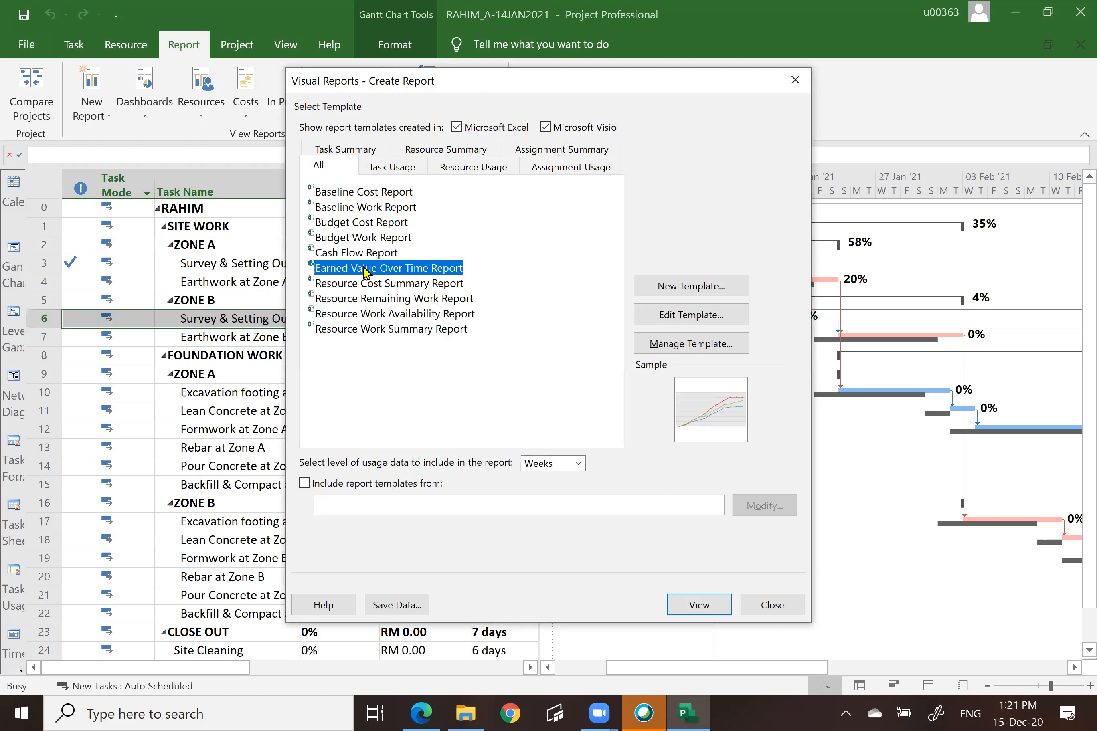
left_click(578, 464)
left_click(548, 534)
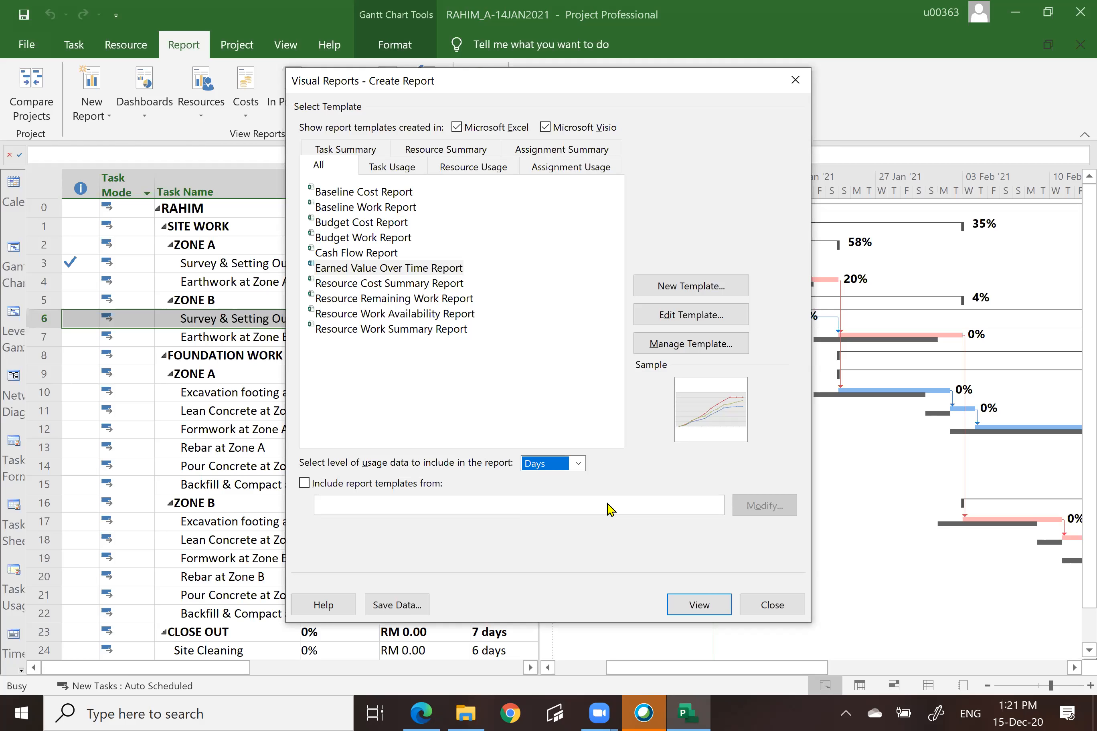
left_click(700, 605)
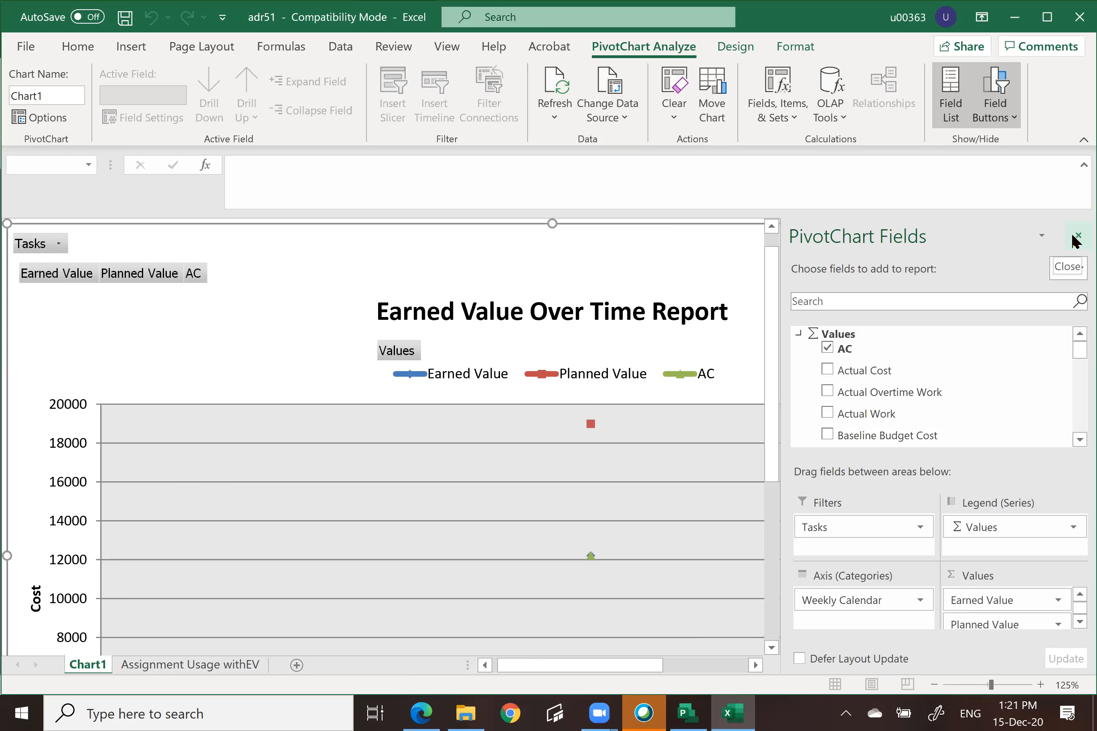
Close the chart field list and expand Q1 and Weeks 1 to 3 down to days in the Assignment Usage withEV PivotTable
left_click(1076, 236)
scroll(624, 489, "down", 3)
left_click(144, 665)
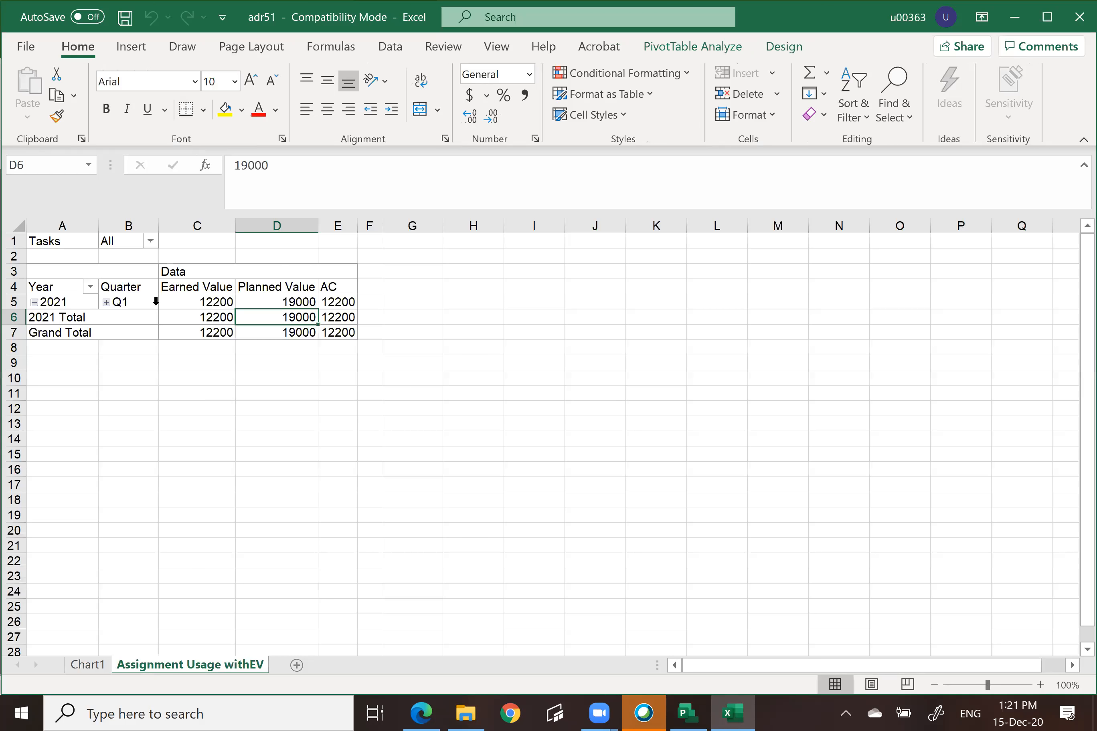
left_click(107, 302)
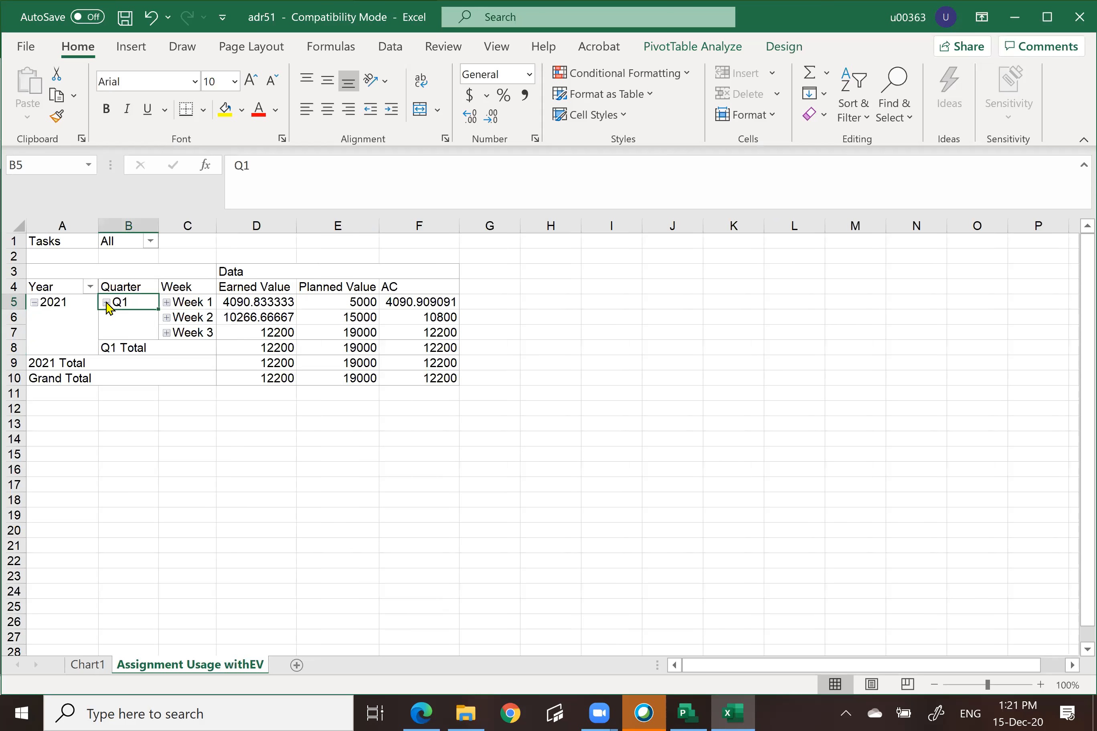
left_click(165, 302)
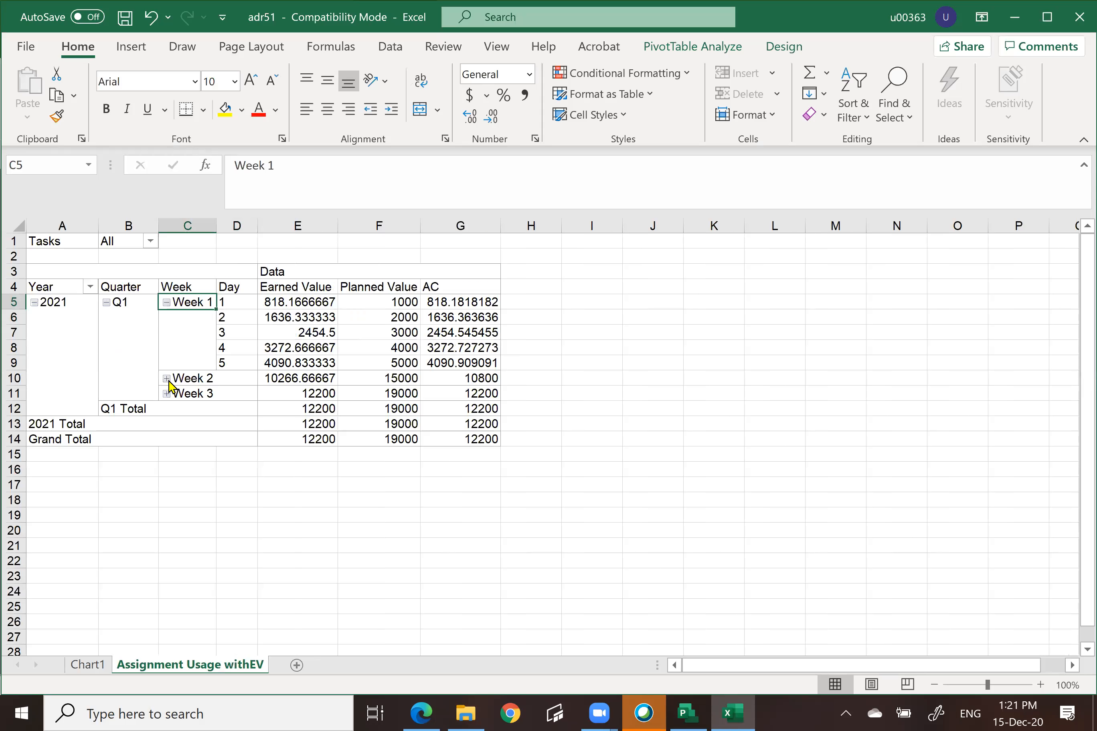
left_click(166, 379)
left_click(166, 486)
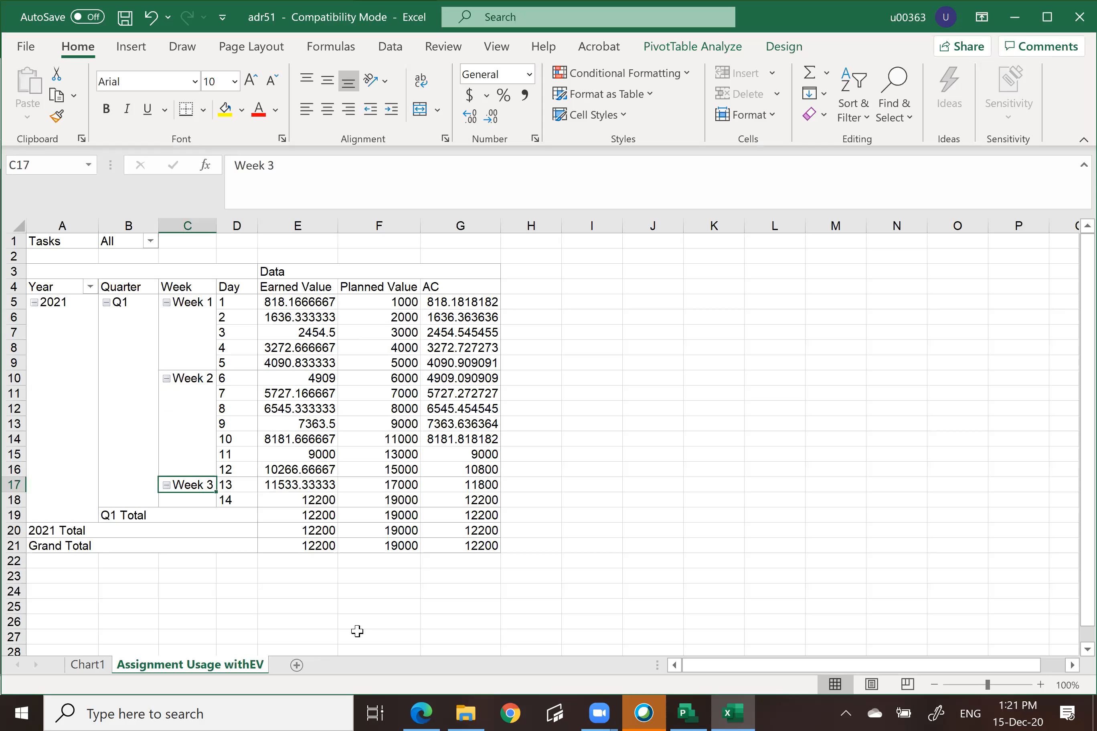
Examine the daily Earned Value, Planned Value and AC curves in the Earned Value Over Time chart
left_click(94, 665)
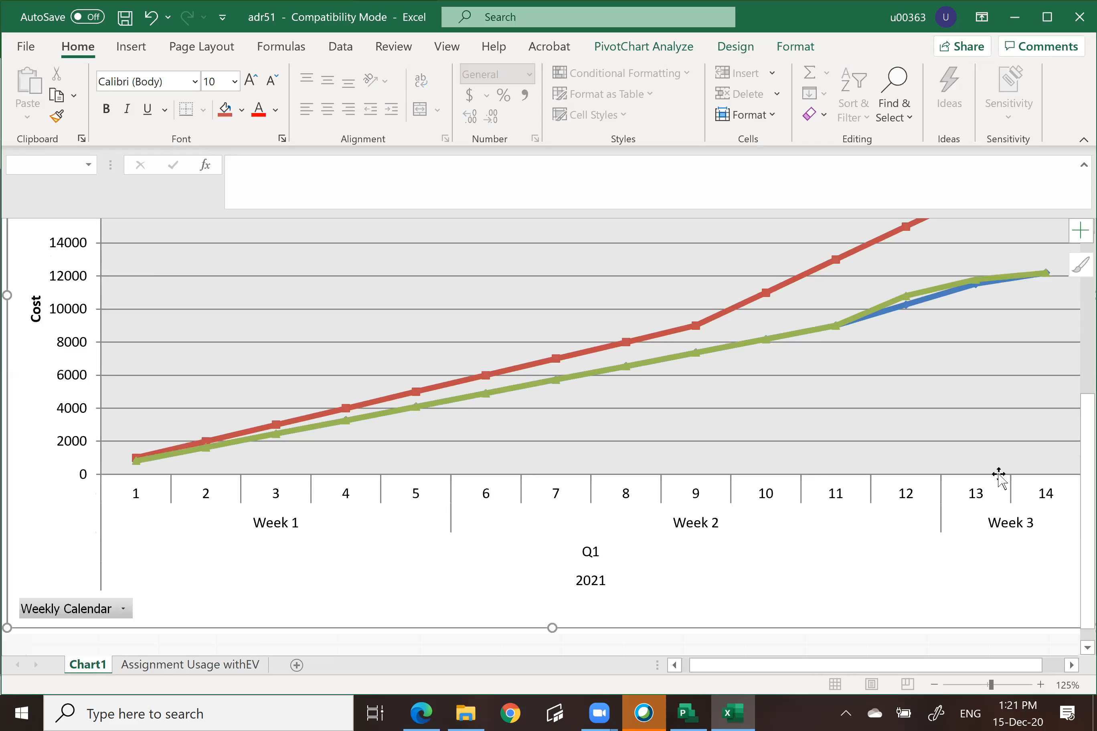
scroll(998, 472, "up", 3)
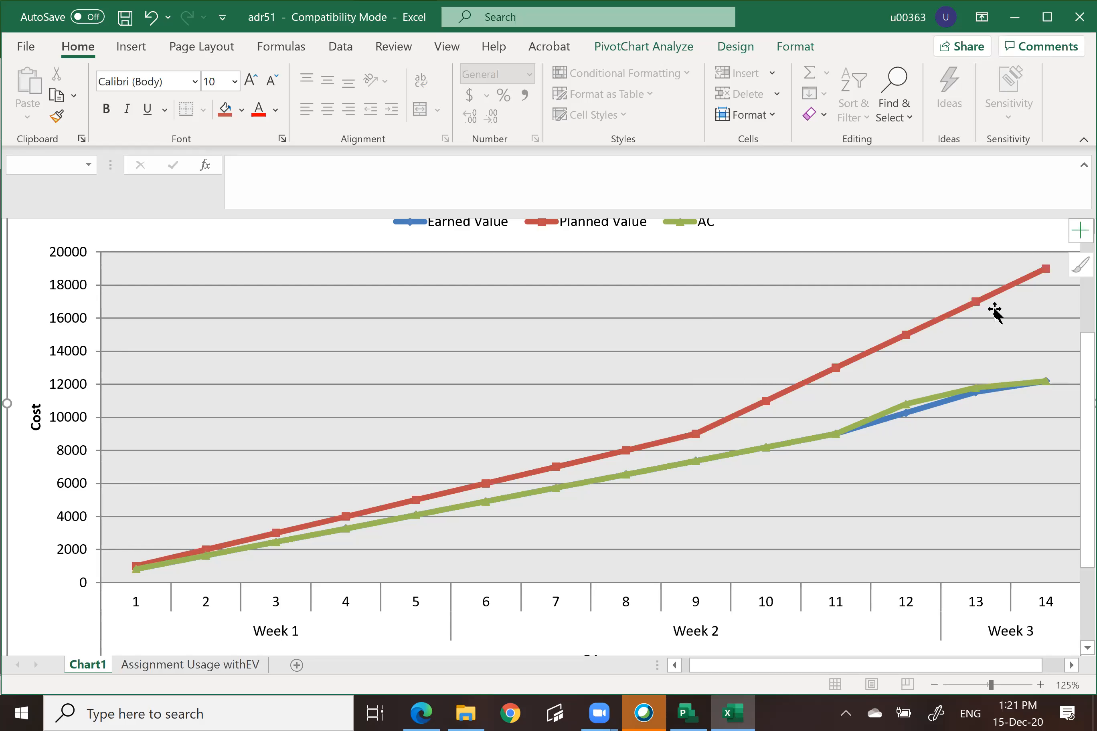
scroll(987, 313, "up", 3)
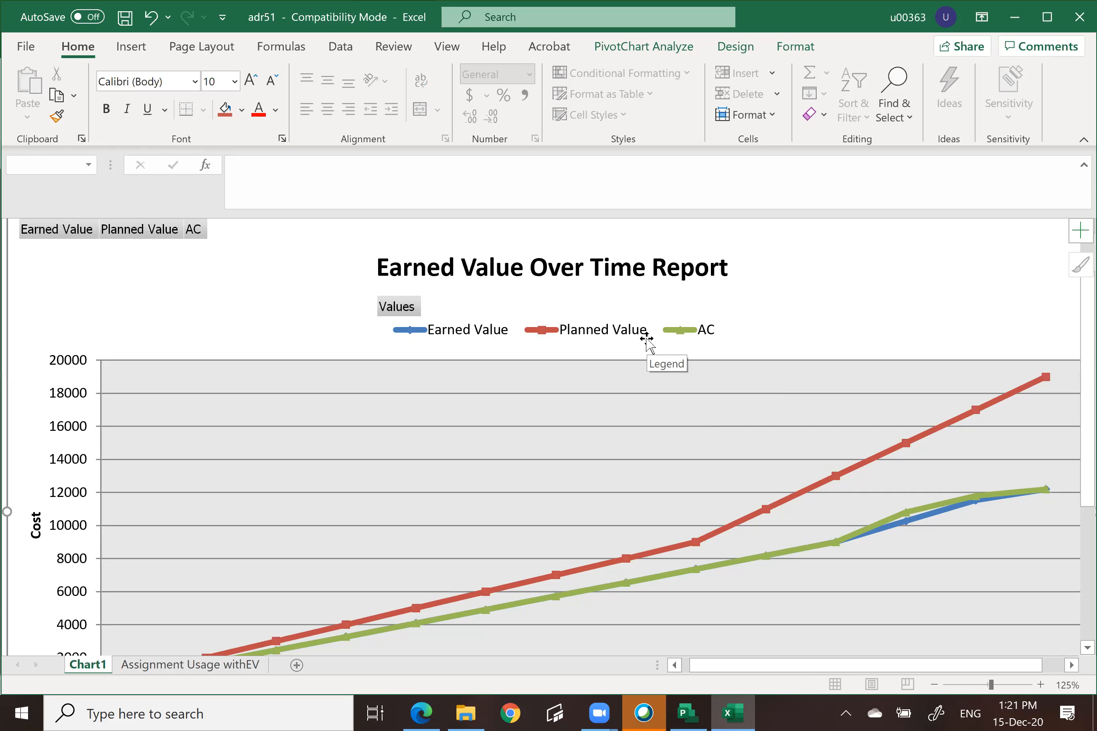
mouse_move(888, 520)
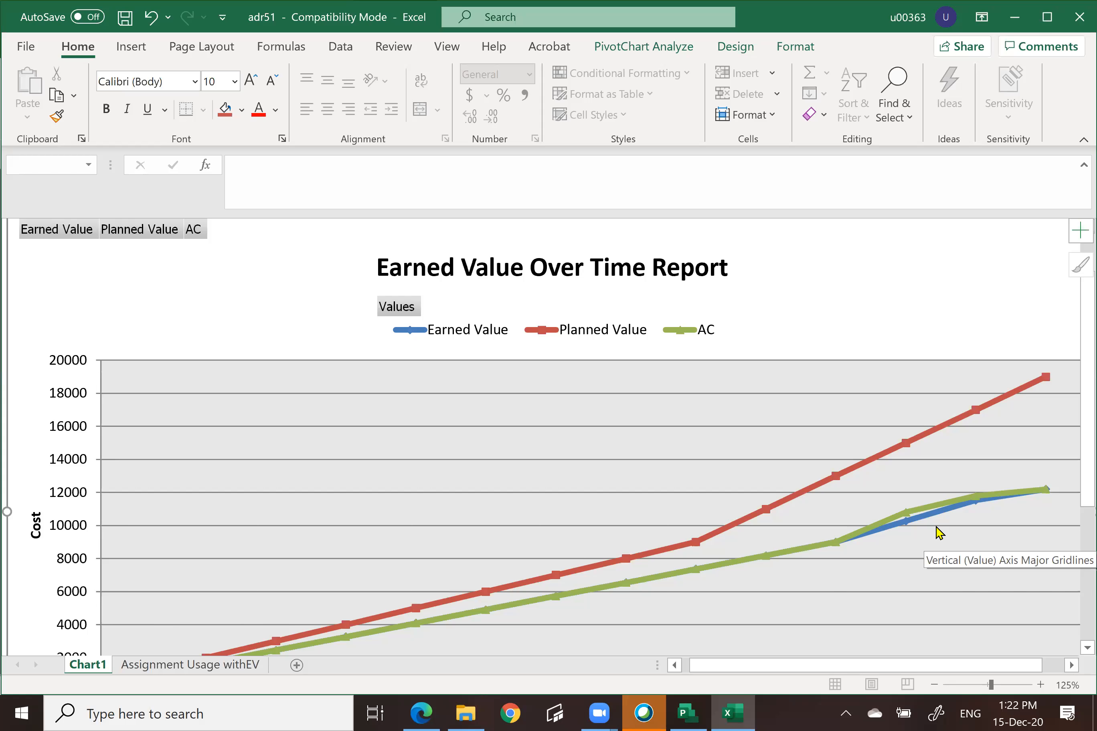
scroll(938, 532, "down", 2)
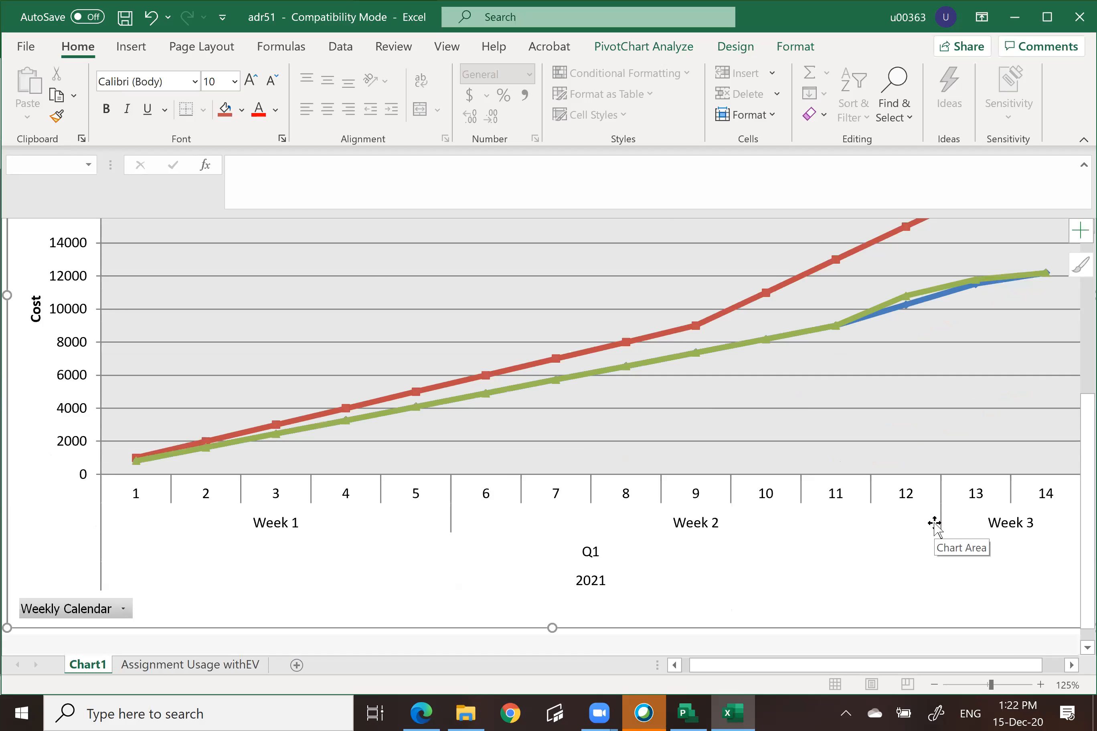
scroll(934, 524, "up", 2)
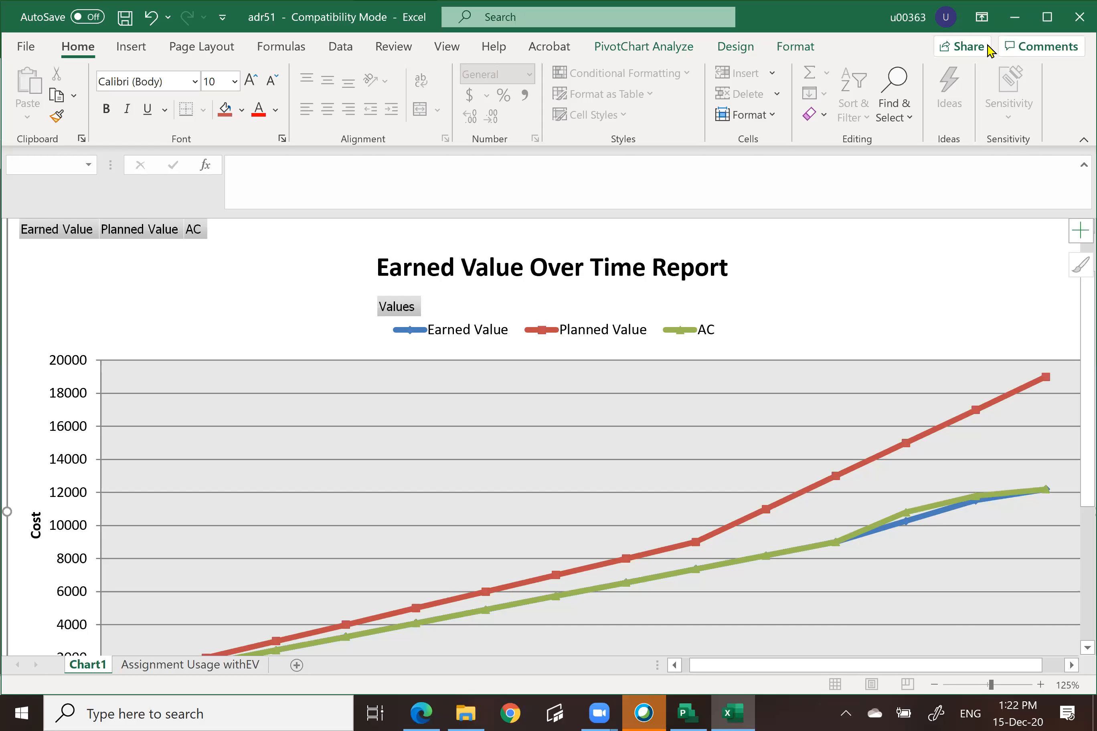
Return to Microsoft Project, close the visual report dialog, and apply the Earned Value table to the task sheet
left_click(1003, 21)
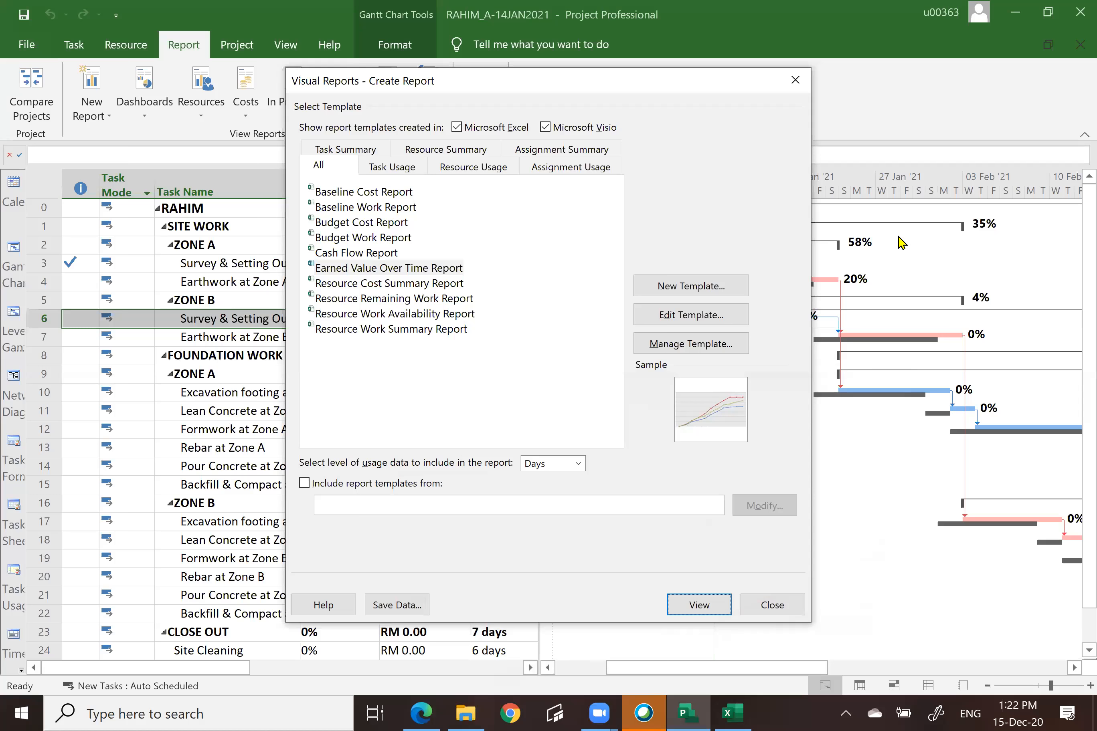
left_click(774, 606)
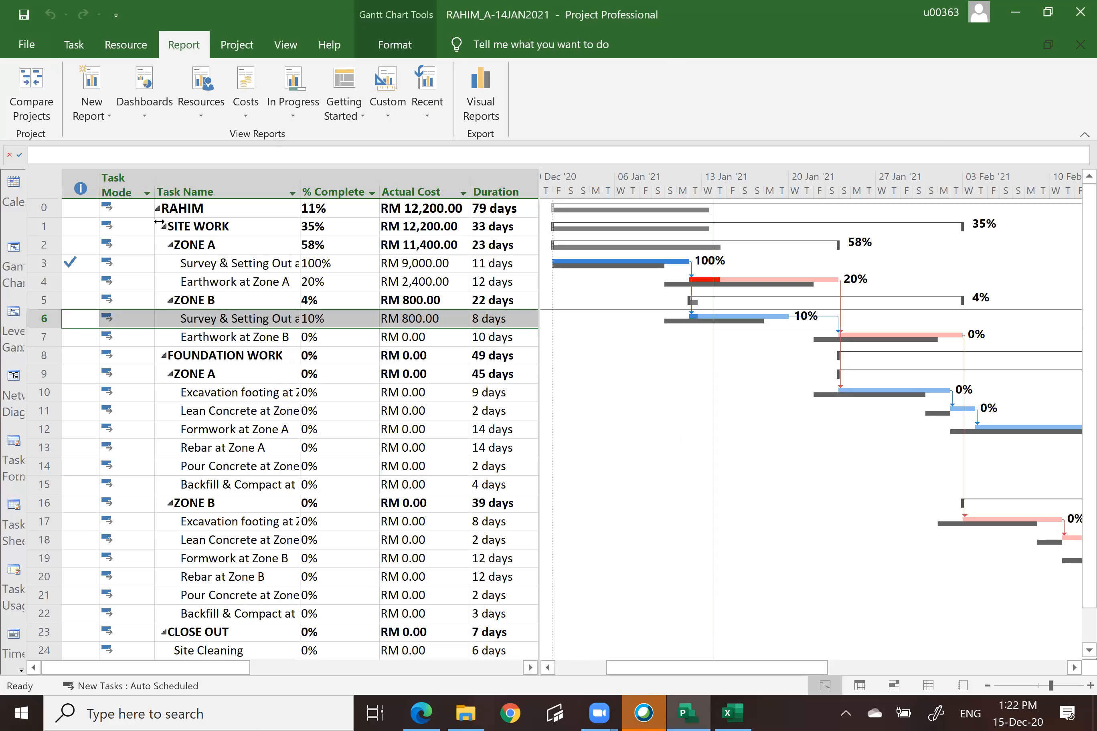
left_click(38, 184)
right_click(37, 185)
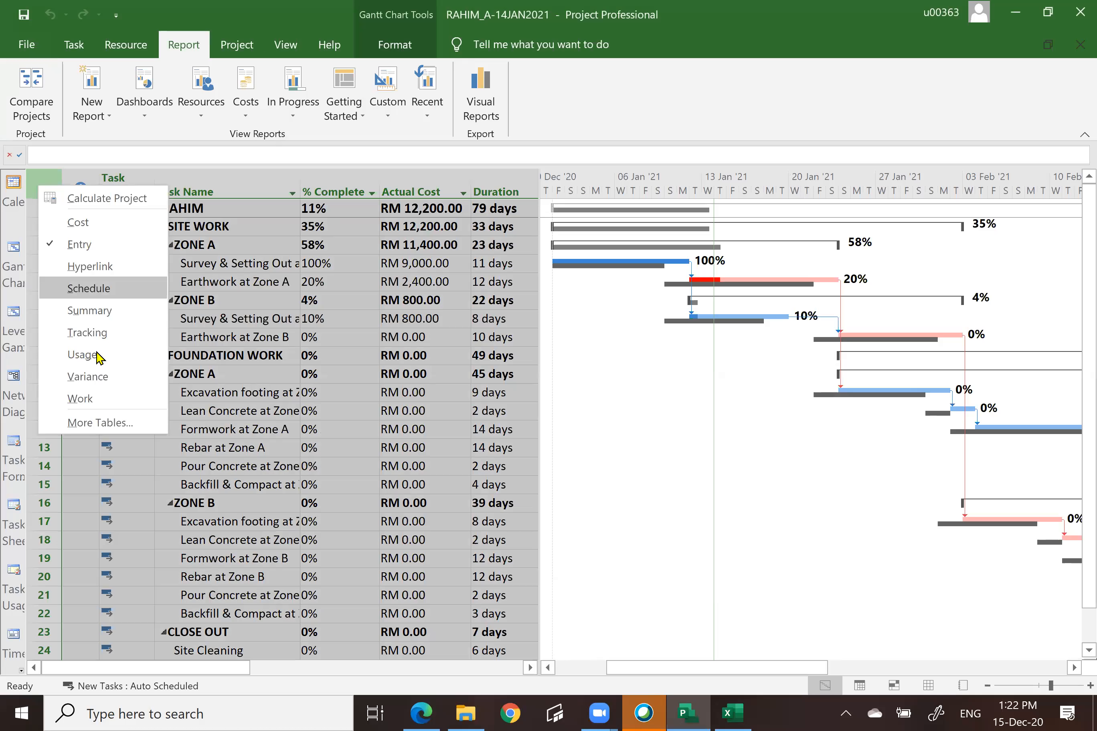
left_click(100, 423)
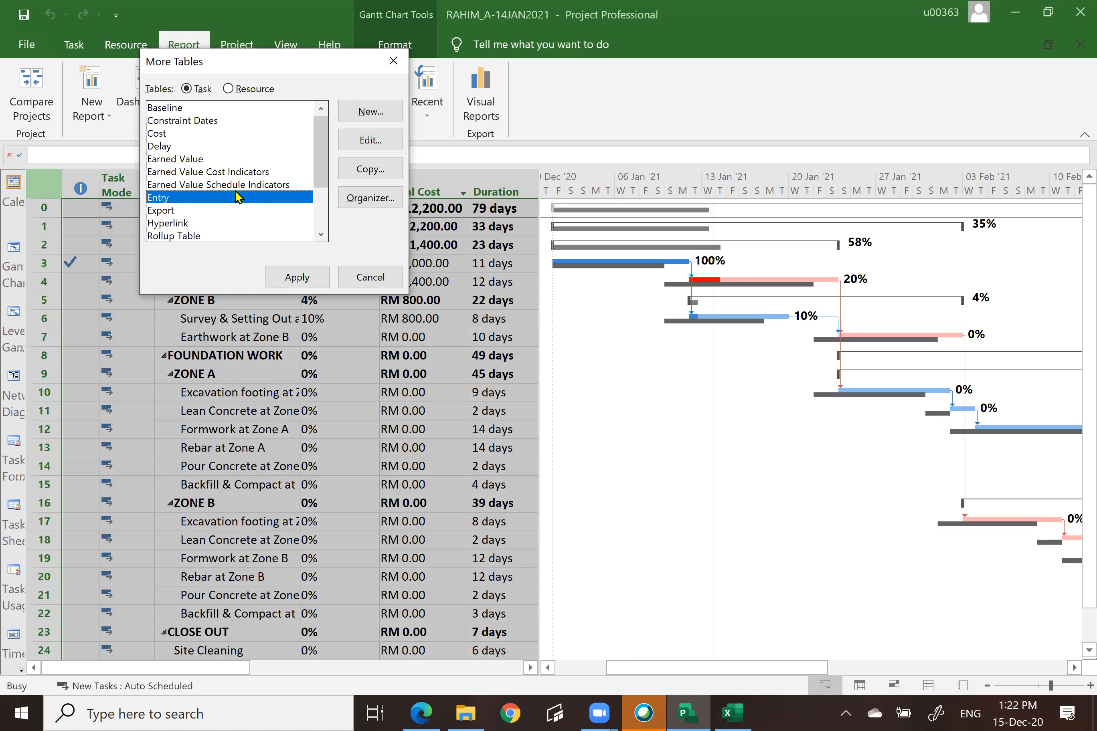
left_click(189, 163)
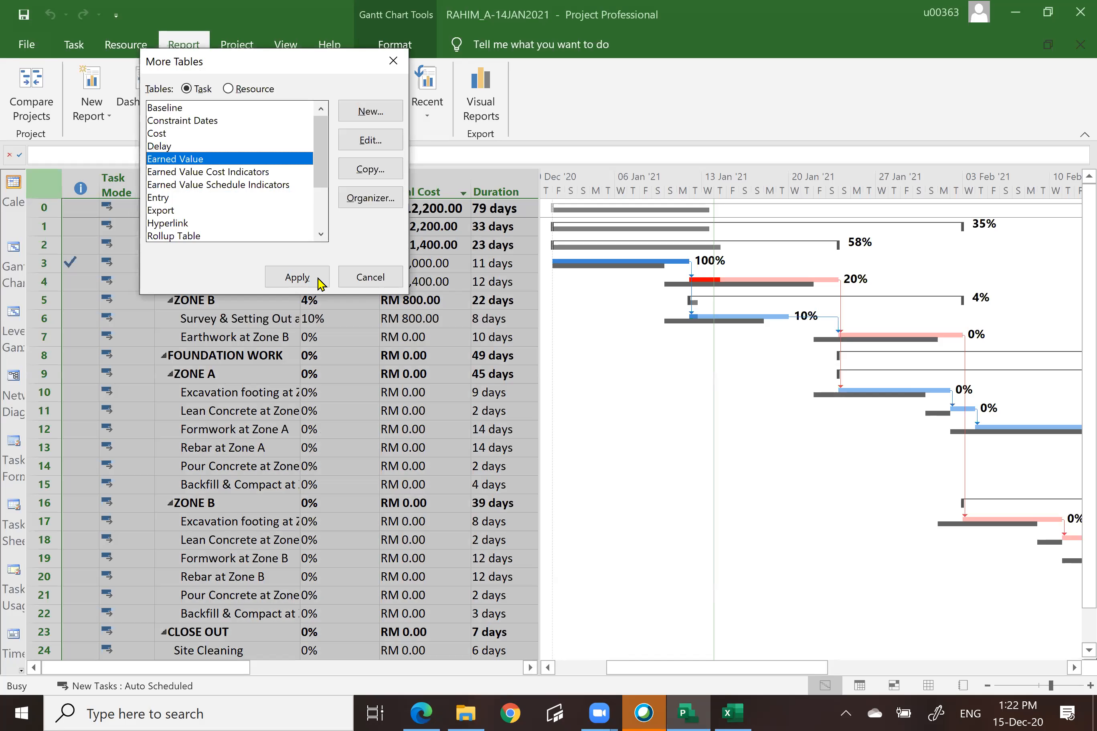
left_click(300, 270)
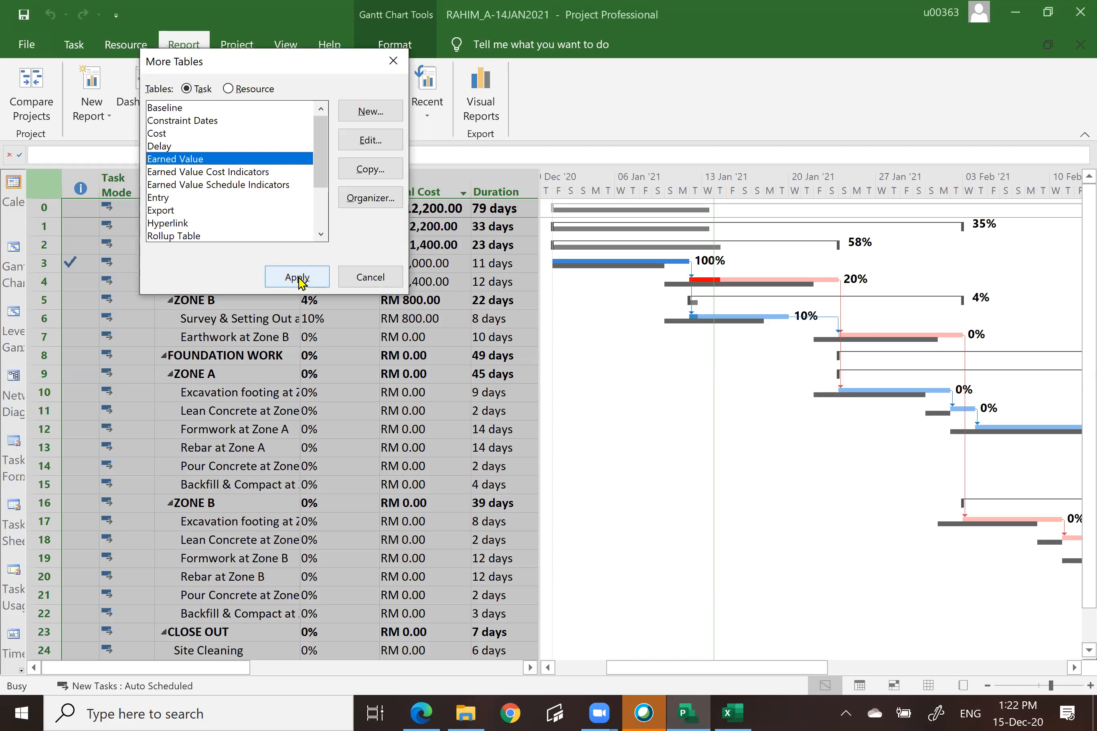
left_click(299, 278)
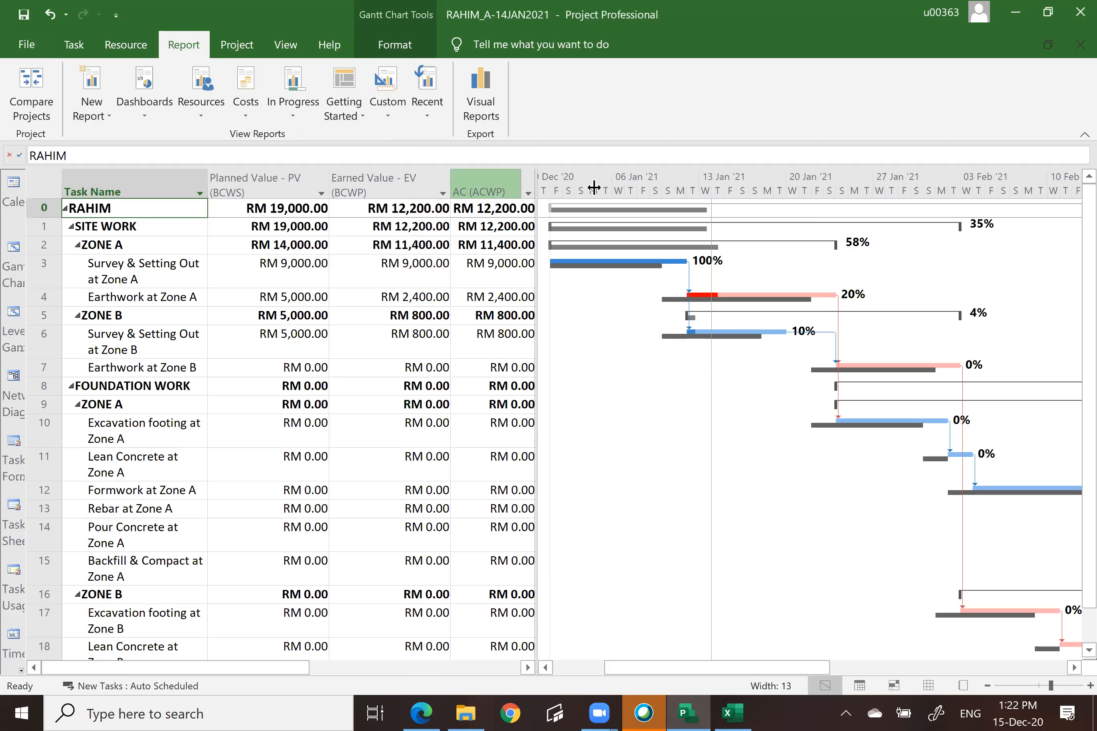
Widen the table area beside the Gantt chart and add CPI and SPI columns after VAC
mouse_move(537, 183)
left_mouse_down()
mouse_move(812, 182)
mouse_move(956, 200)
left_mouse_up()
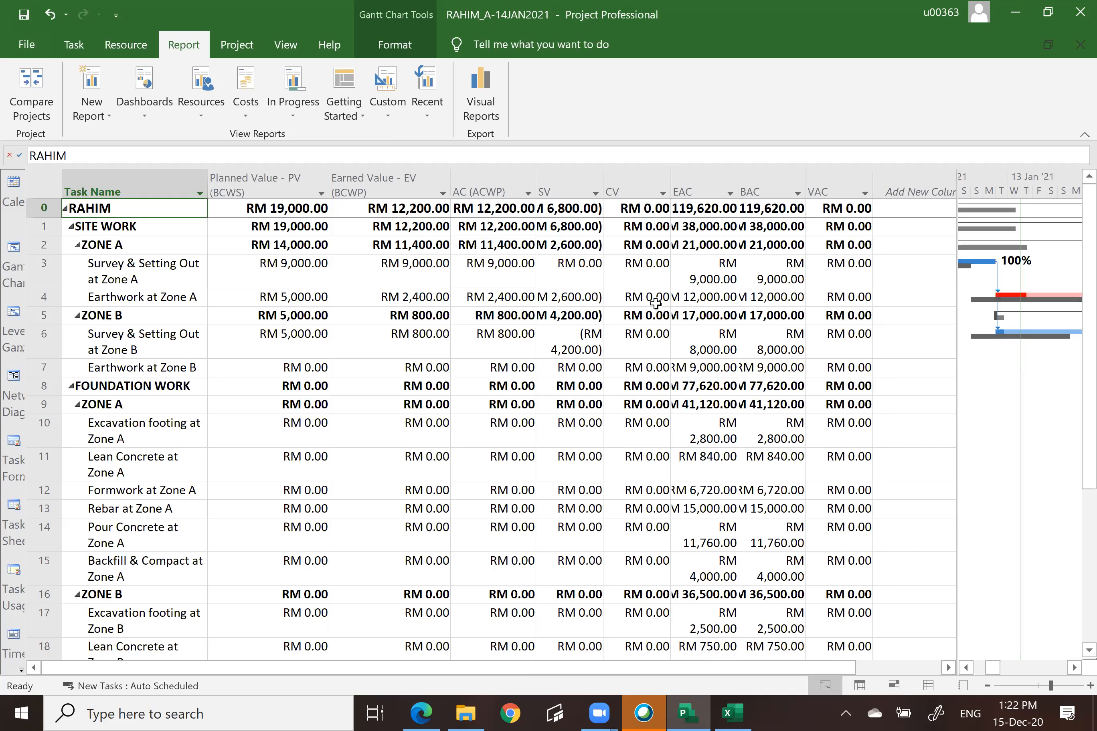
left_click(892, 177)
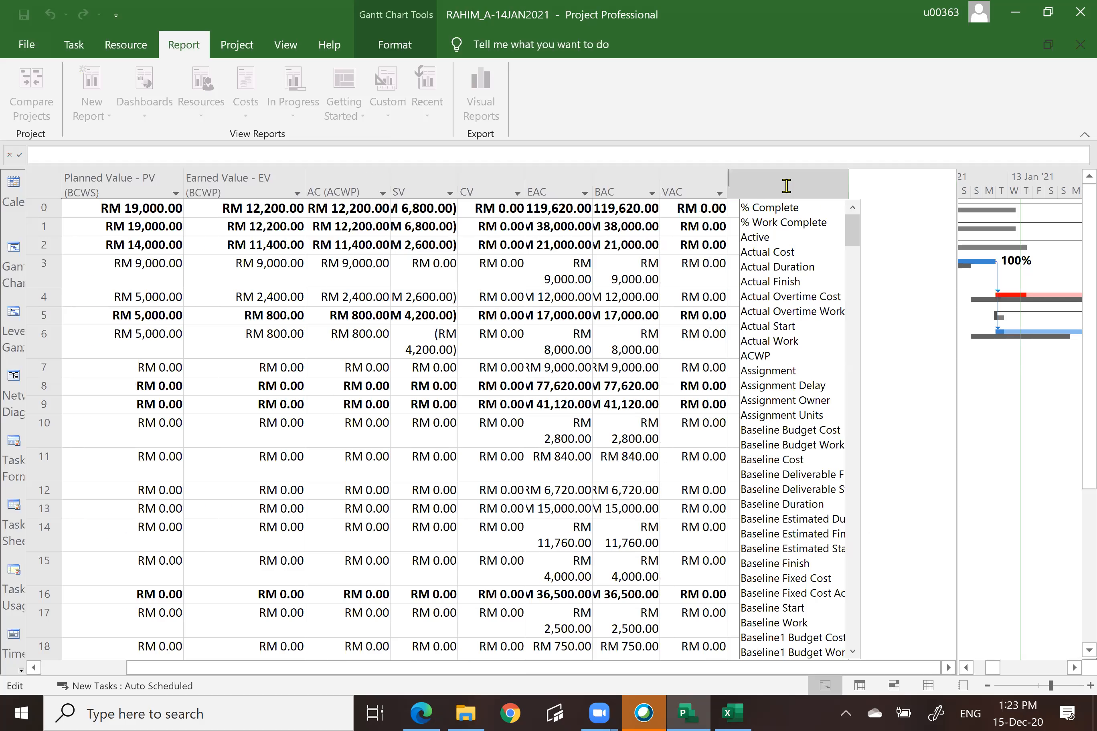
type("c")
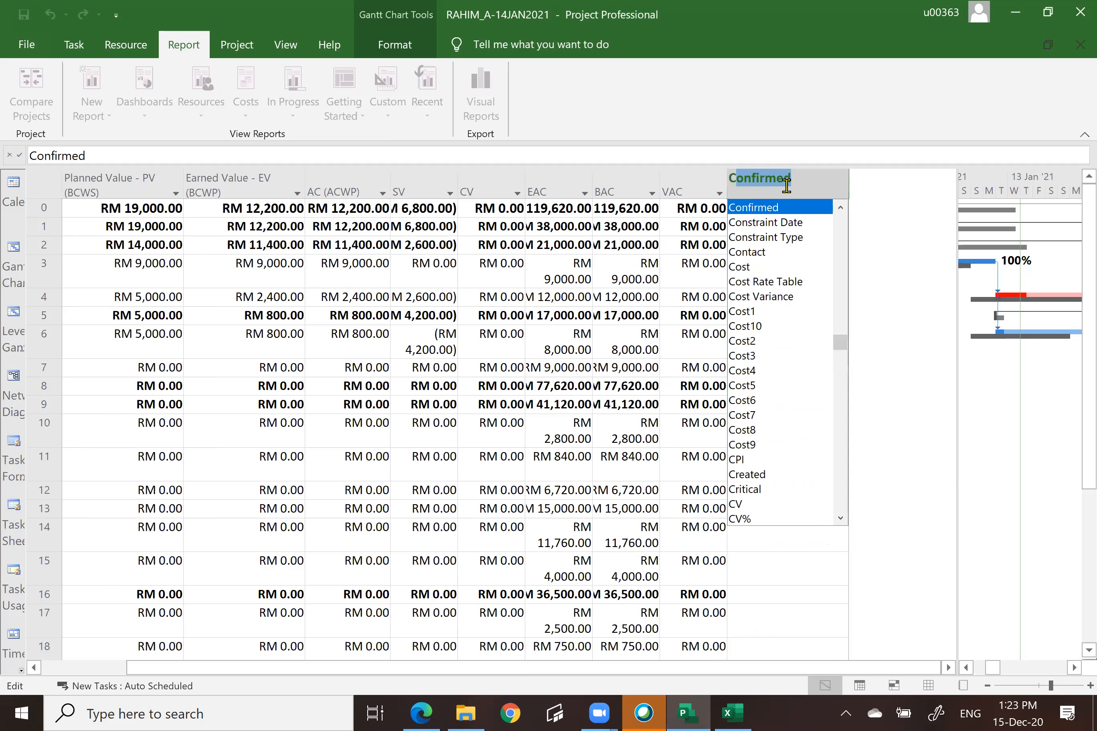
left_click(739, 458)
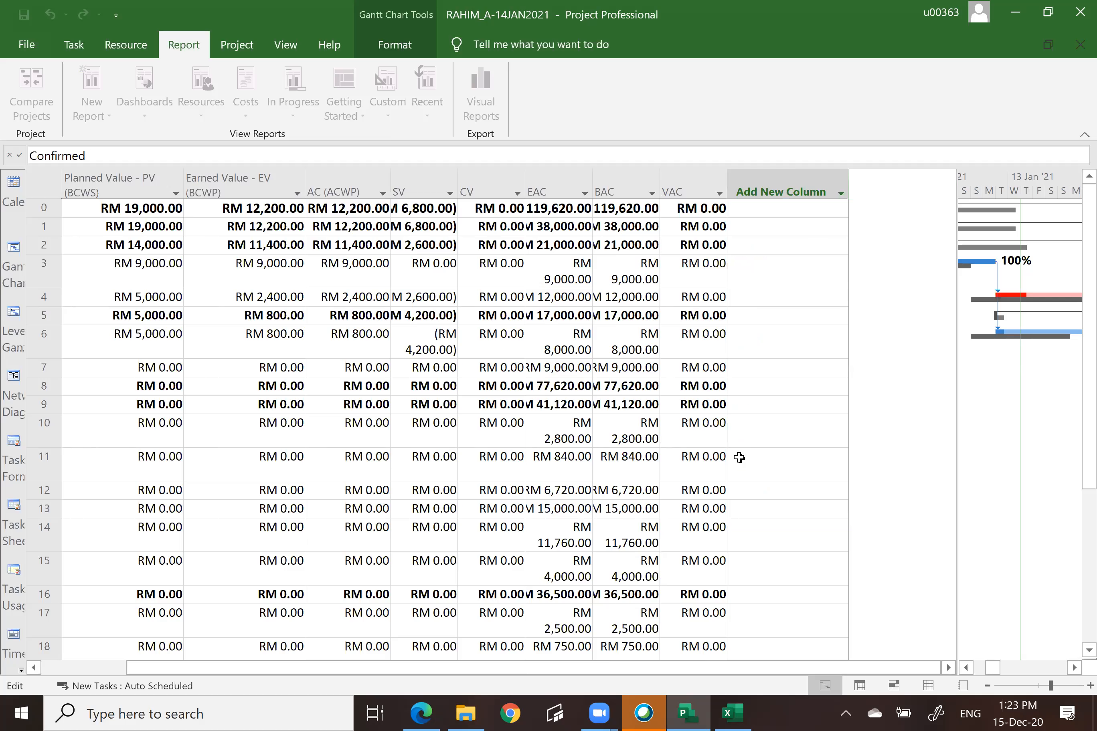
left_click(870, 184)
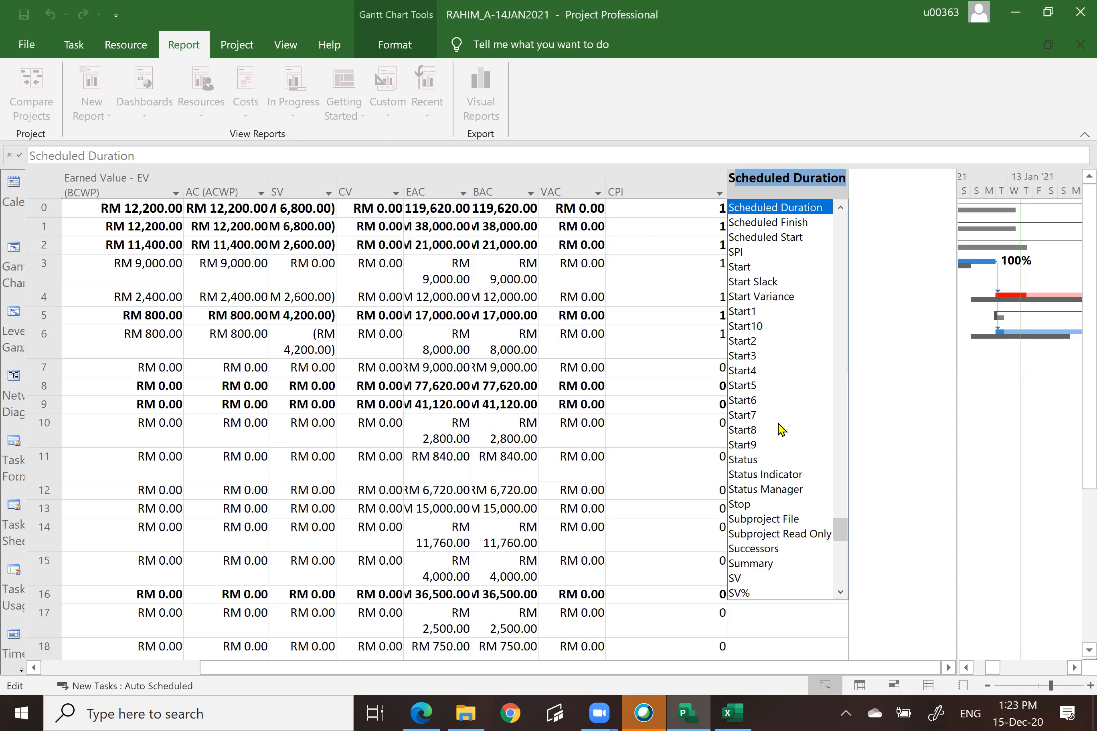
left_click(737, 252)
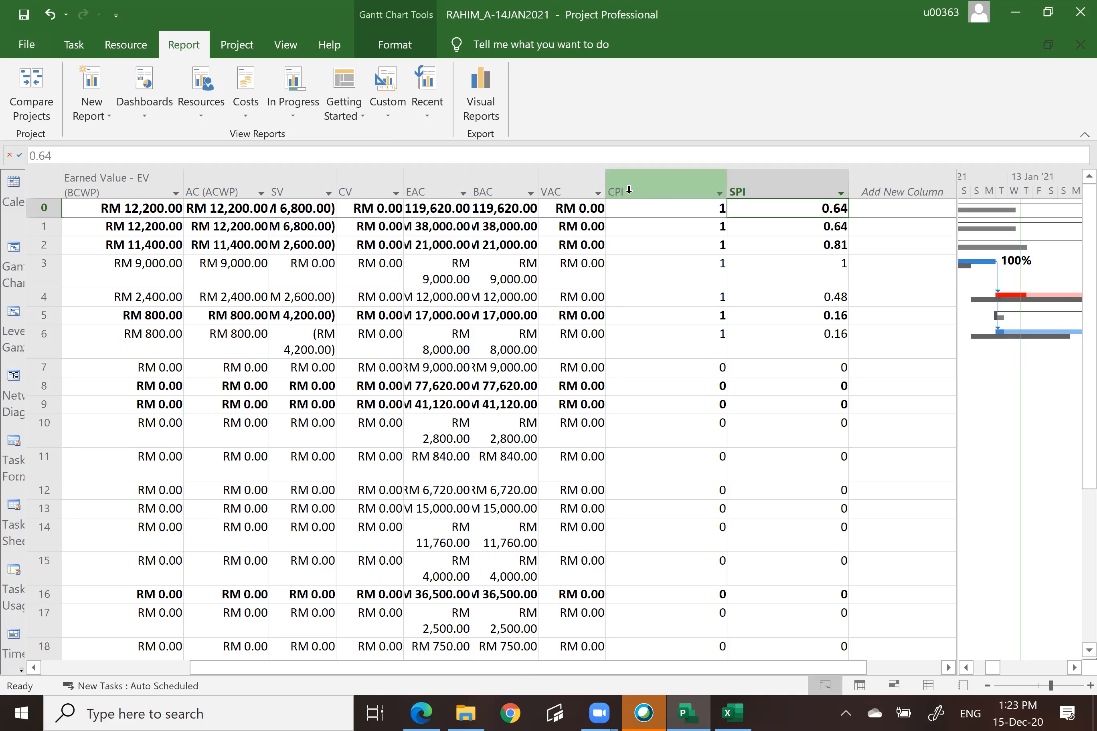
mouse_move(628, 190)
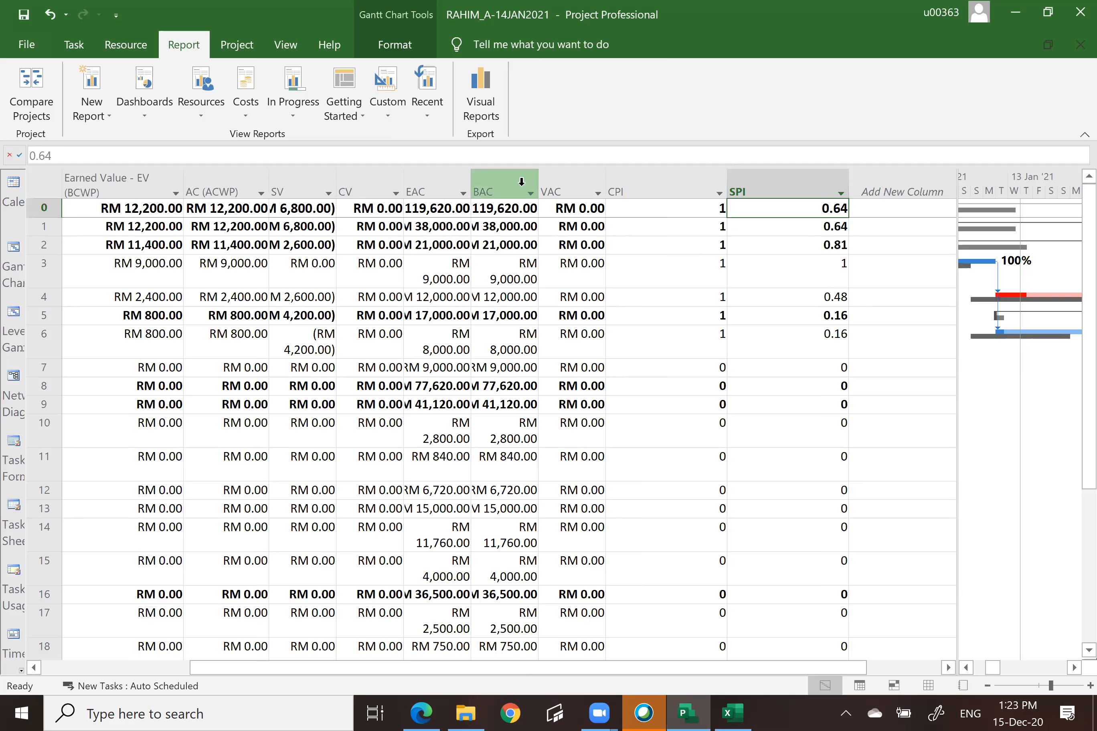
mouse_move(521, 183)
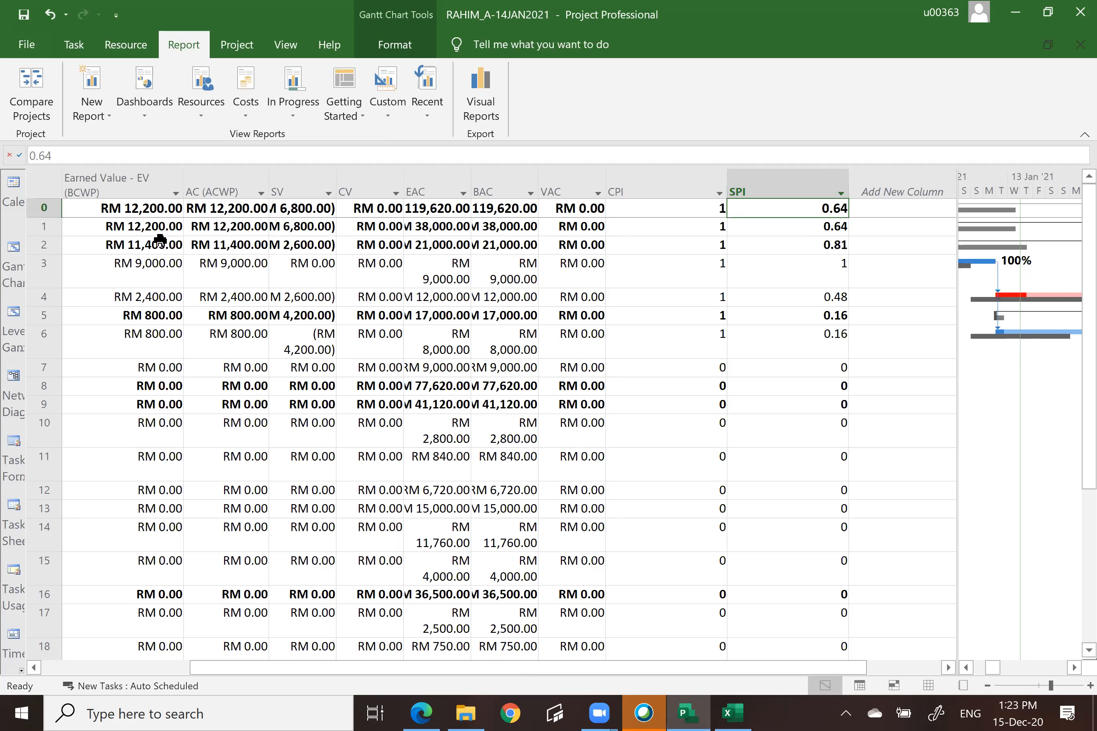
Switch the task sheet back to the Entry table and narrow the Predecessors and % Complete columns
left_click(44, 185)
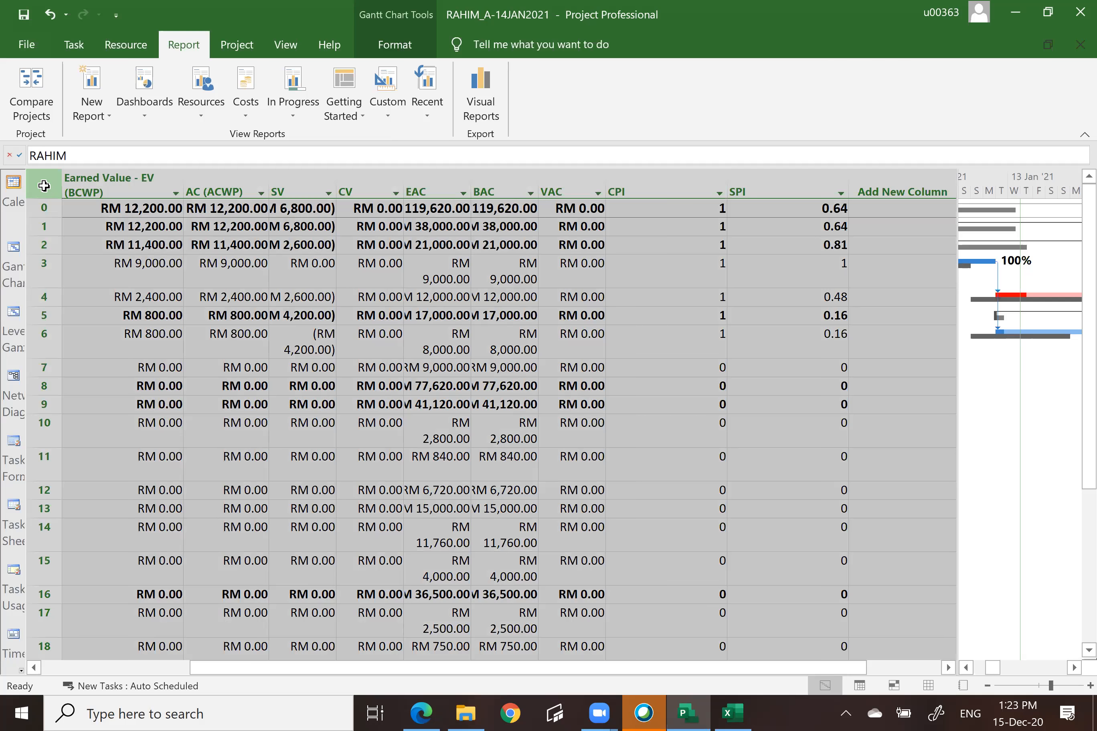
right_click(43, 185)
left_click(93, 246)
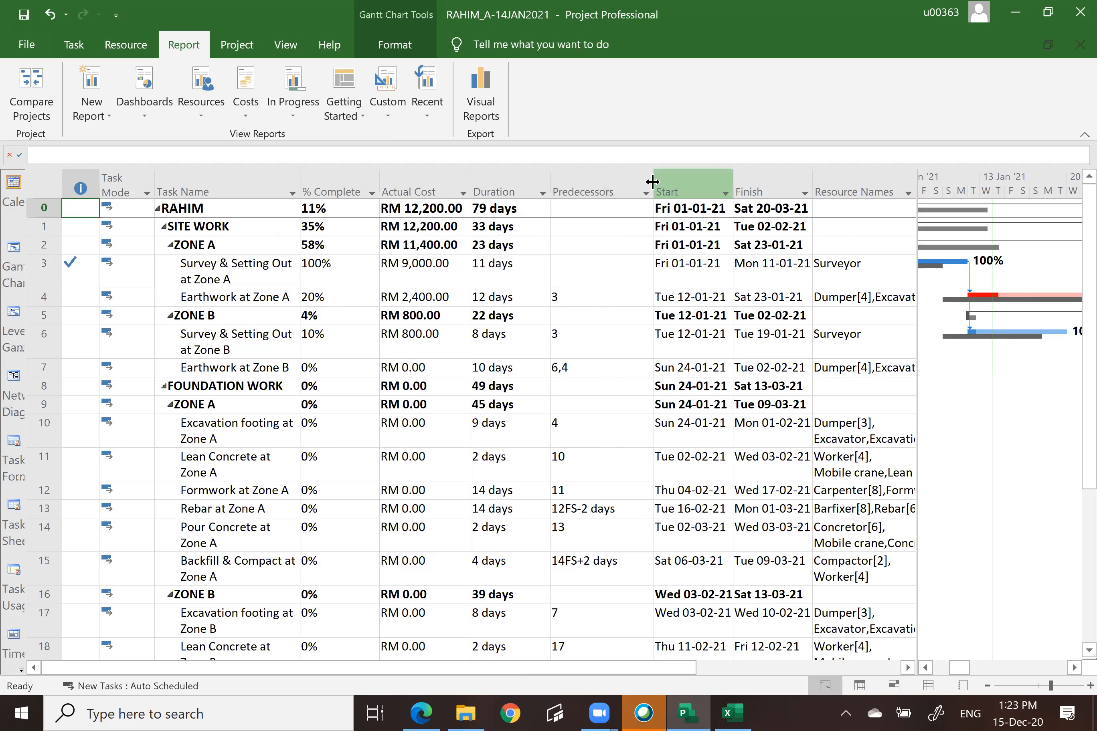
left_click_drag(653, 182, 634, 170)
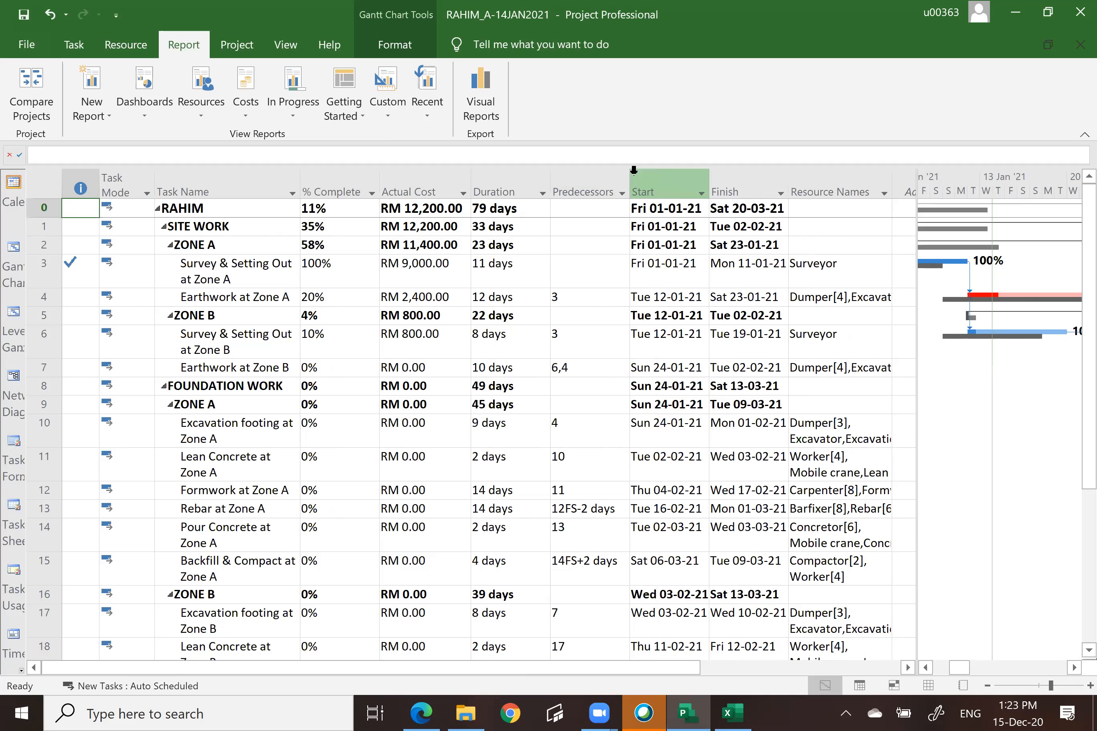
left_click_drag(380, 181, 344, 176)
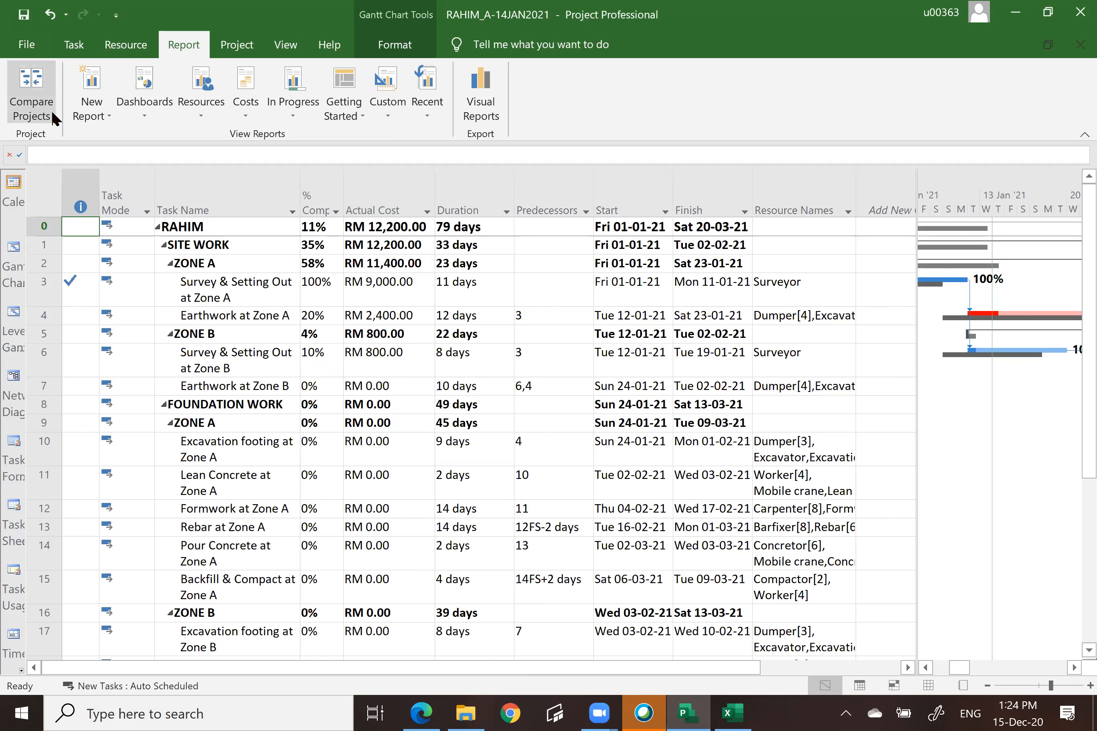
Compare the current project with RAHIM_P_14JAN2021 from the 2. PLAN folder using the Entry tables, and inspect both project versions
left_click(30, 85)
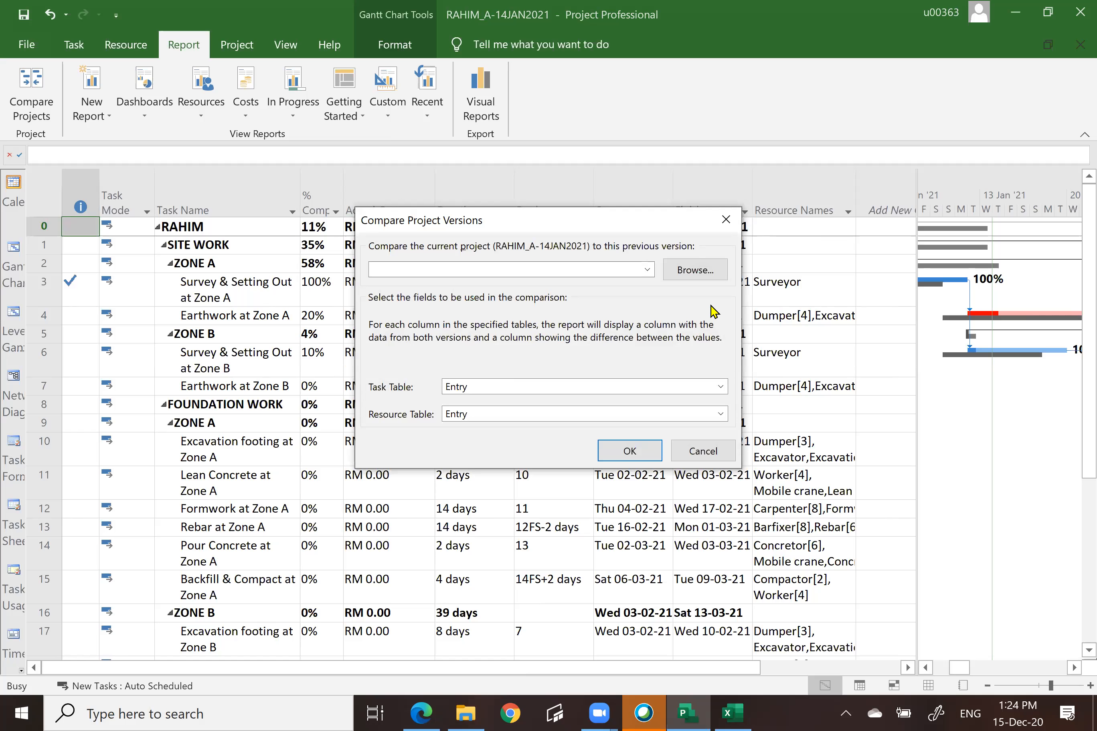
left_click(690, 269)
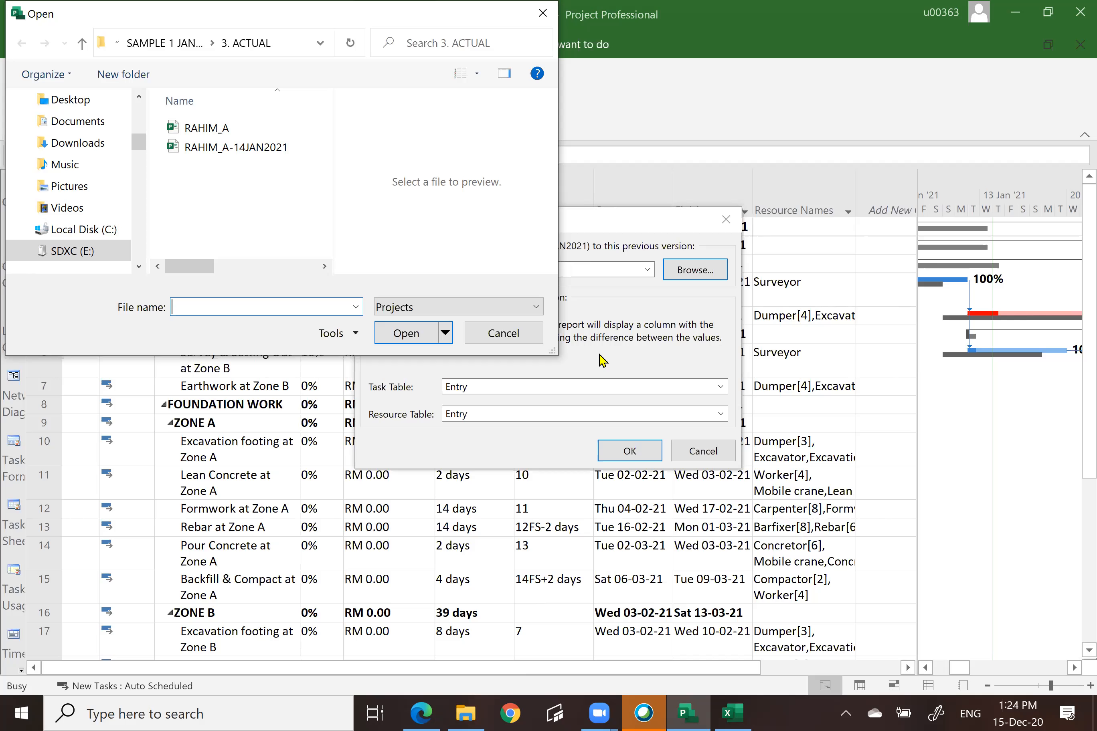
left_click(83, 45)
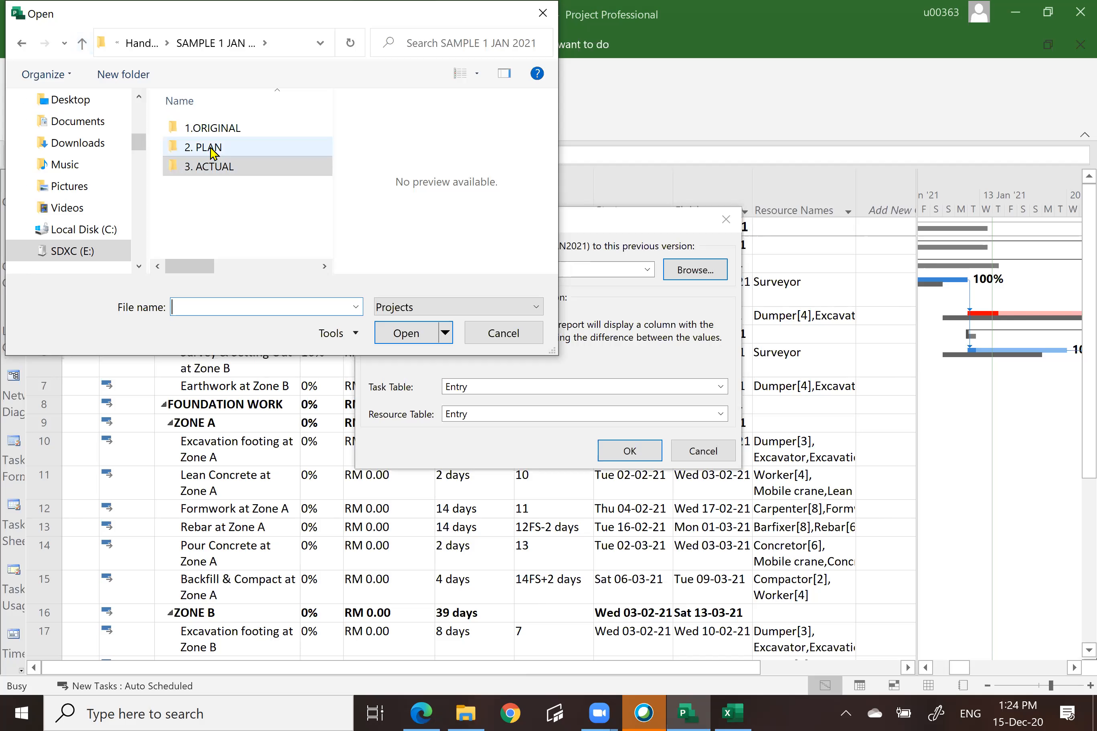
double_click(212, 152)
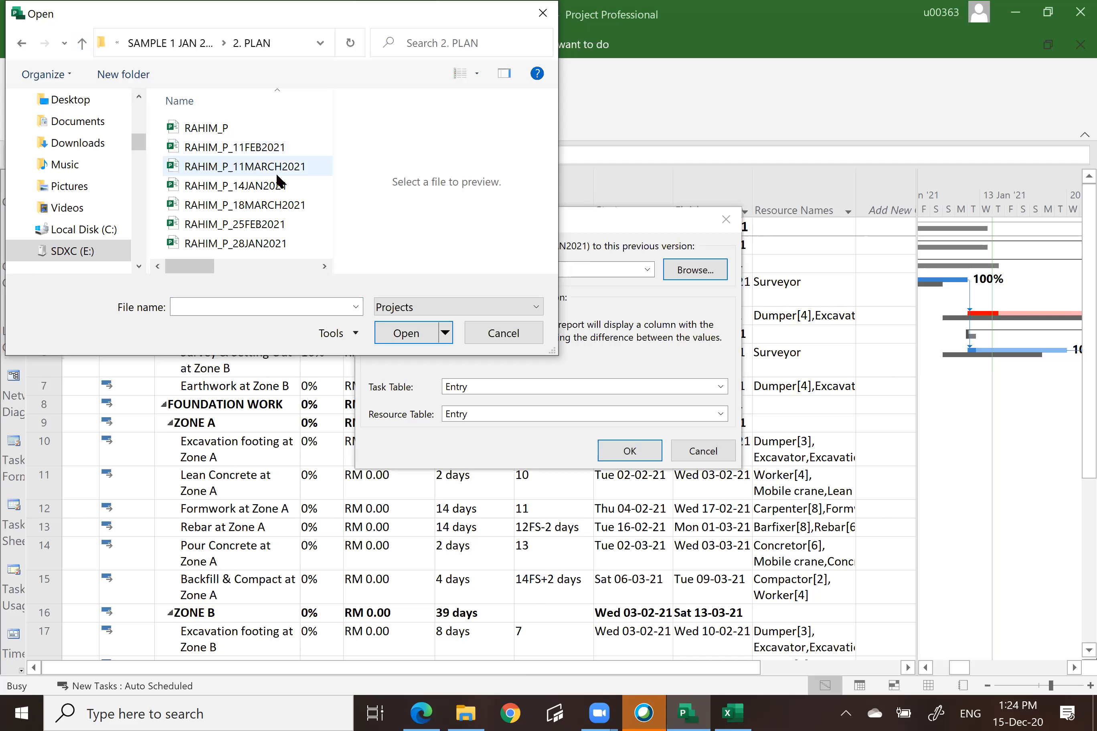
left_click(246, 190)
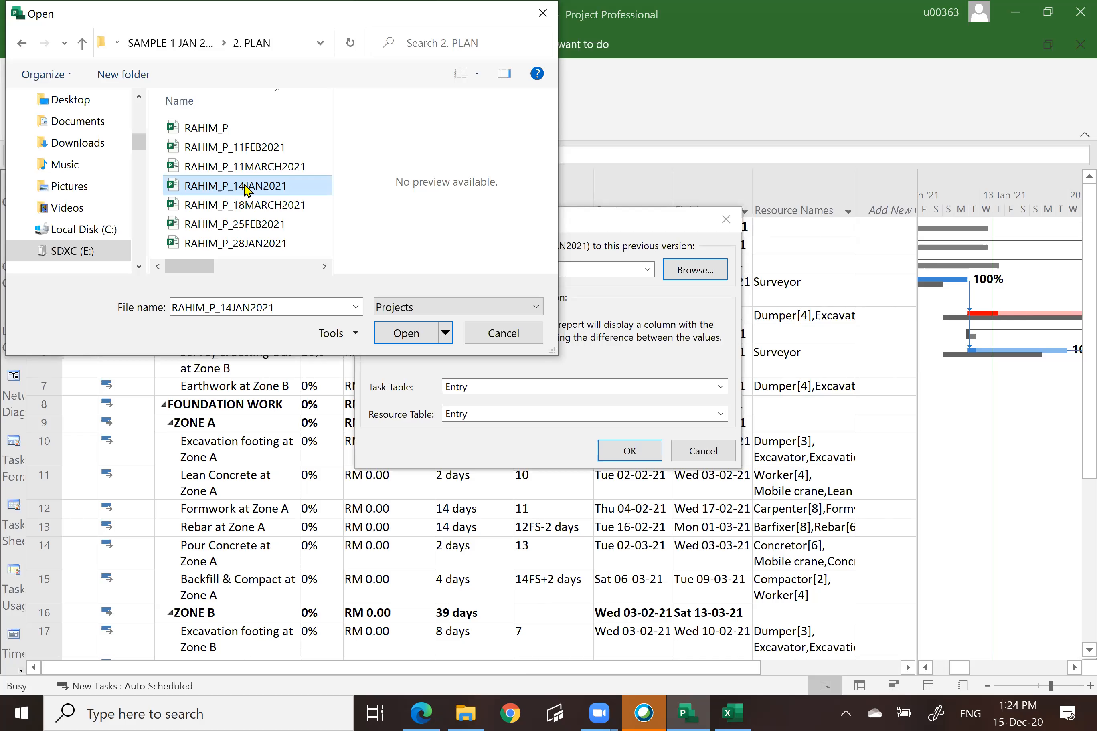
left_click(402, 334)
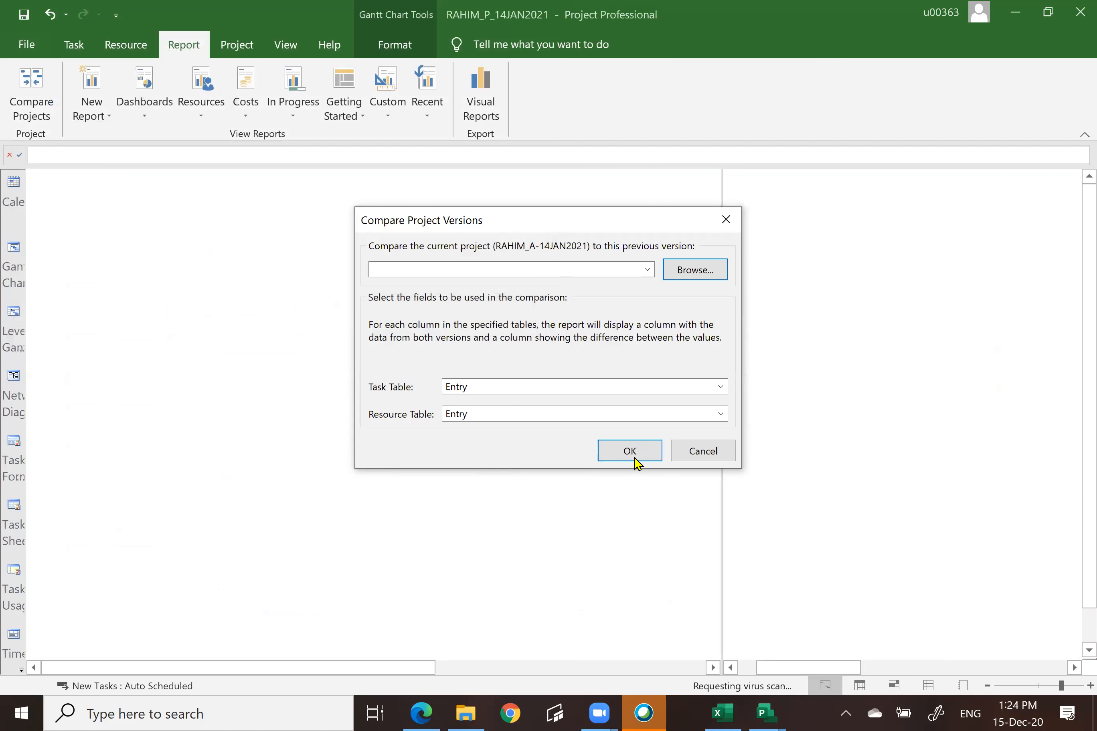
left_click(631, 451)
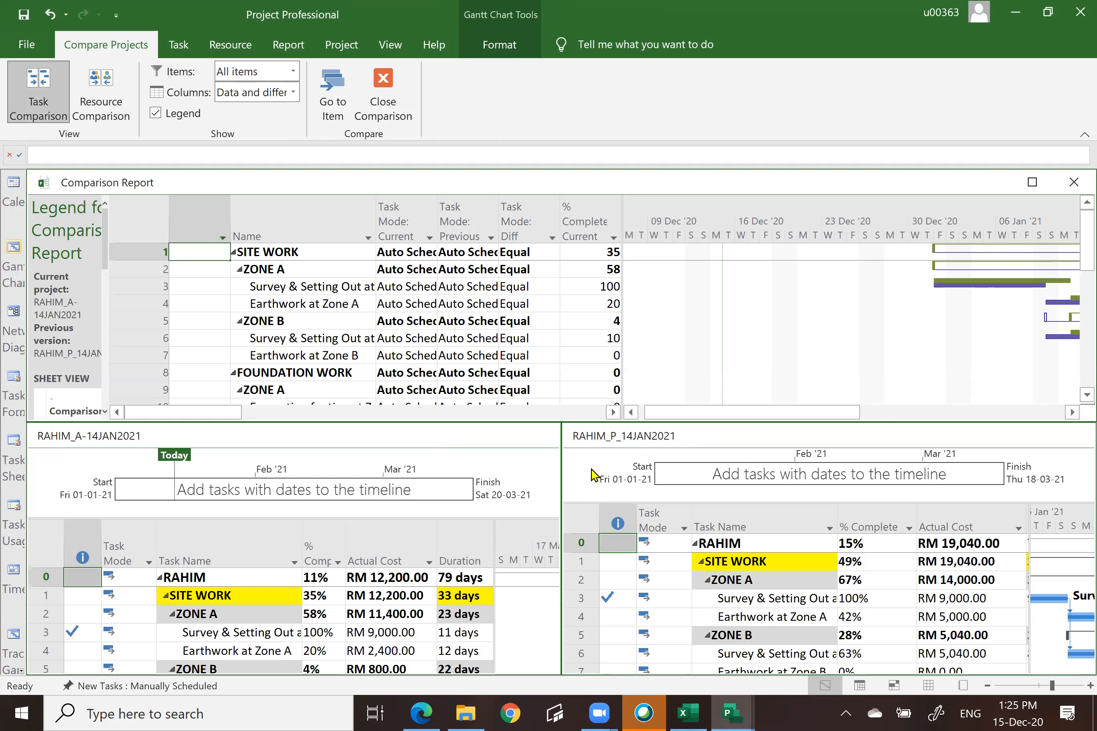
left_click(244, 442)
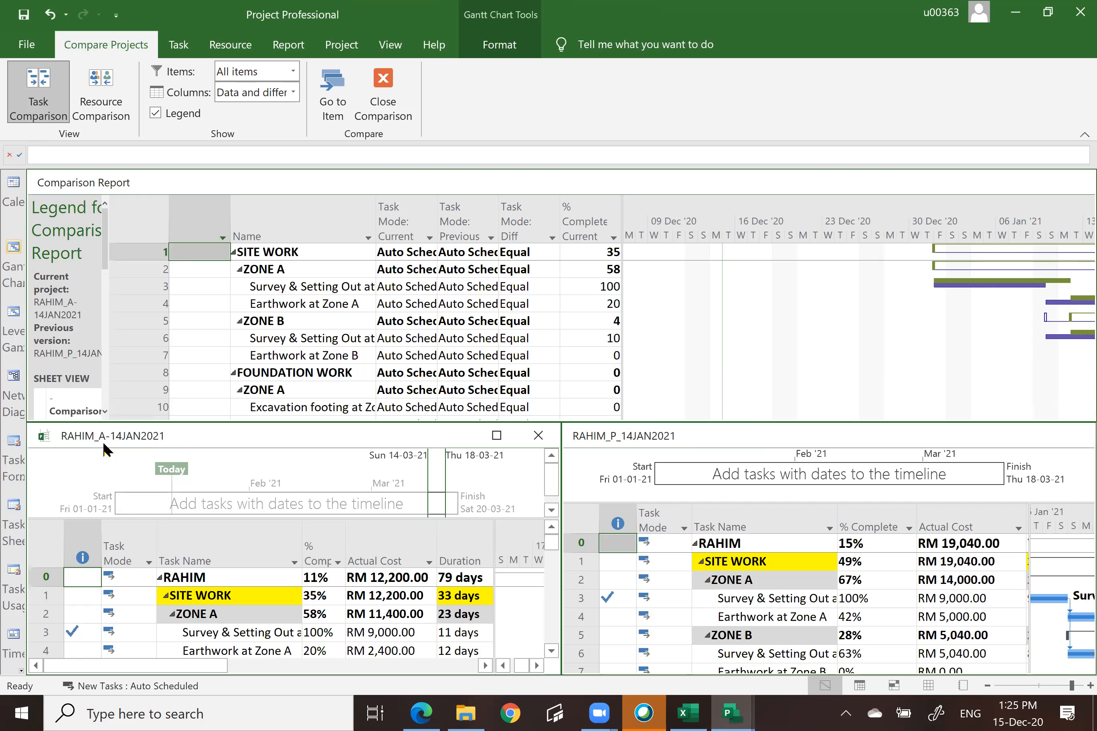
left_click(757, 441)
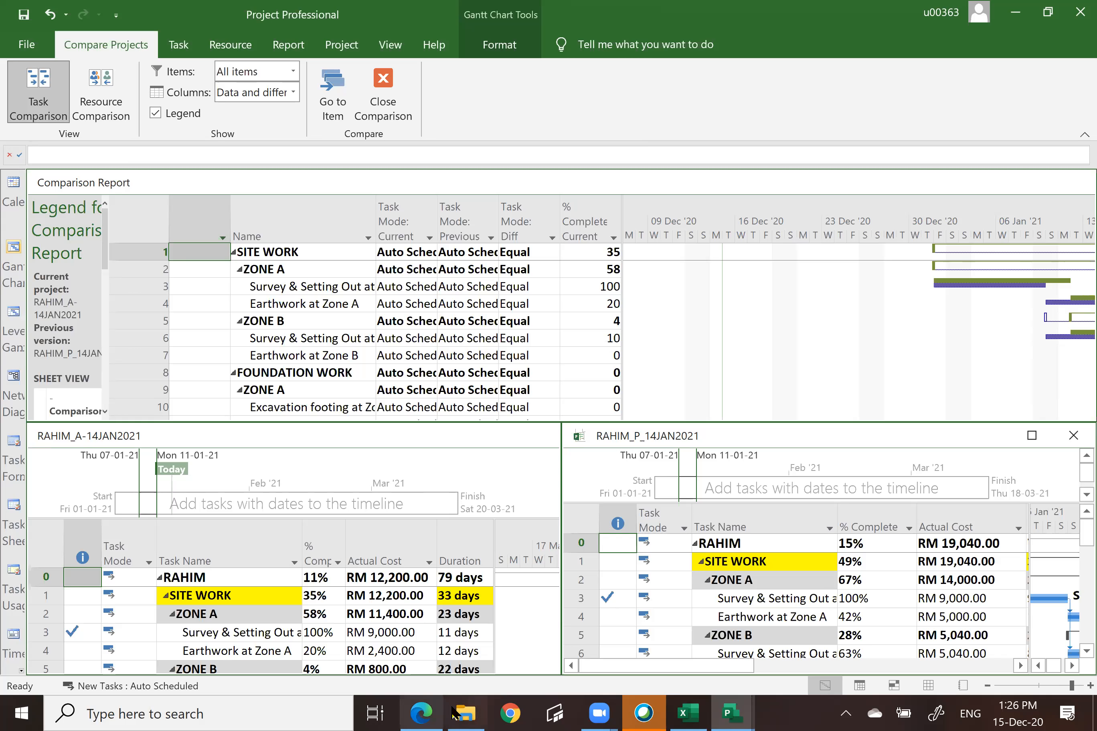
Switch to File Explorer, open the FINANCIAL S-CURVE PDF from SAMPLE 1 JAN 2021, examine its target and actual costs, and return to Project
left_click(468, 707)
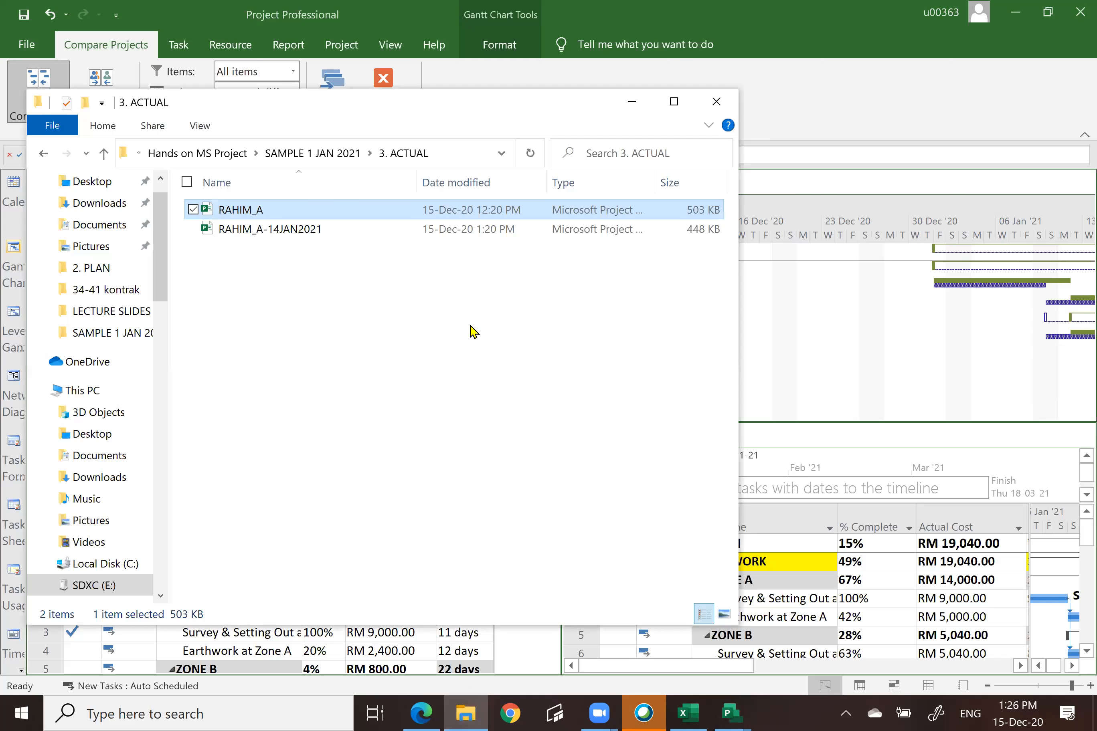
left_click(105, 154)
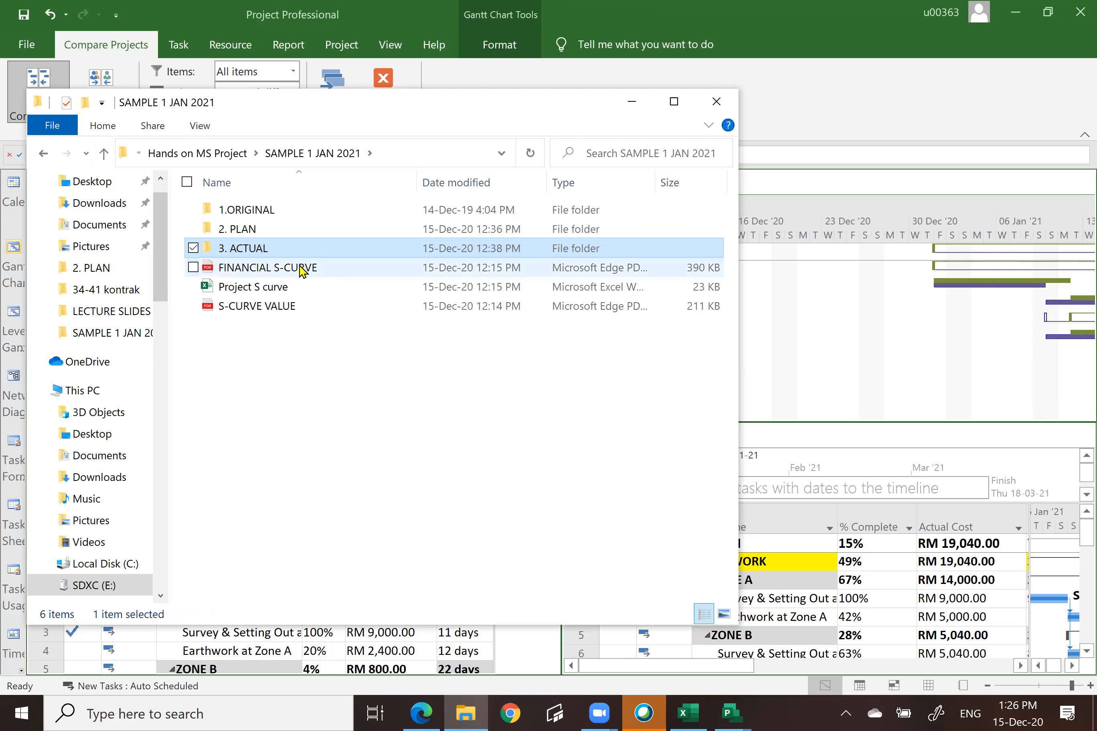
double_click(300, 269)
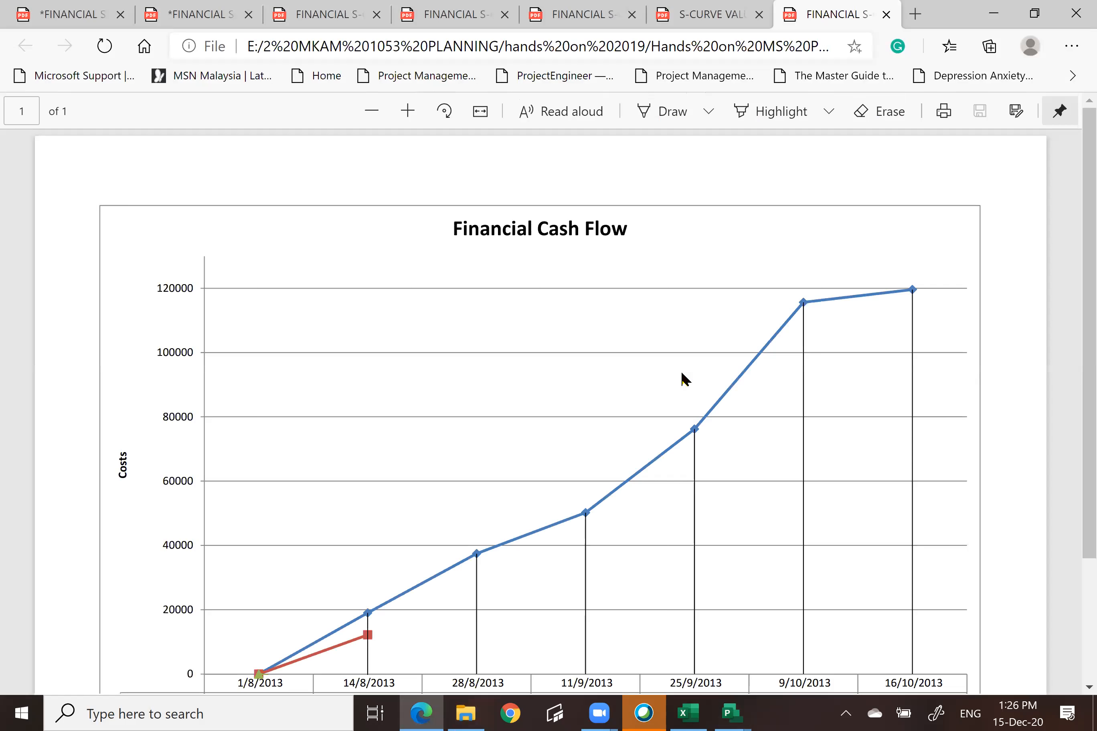
scroll(684, 379, "down", 5)
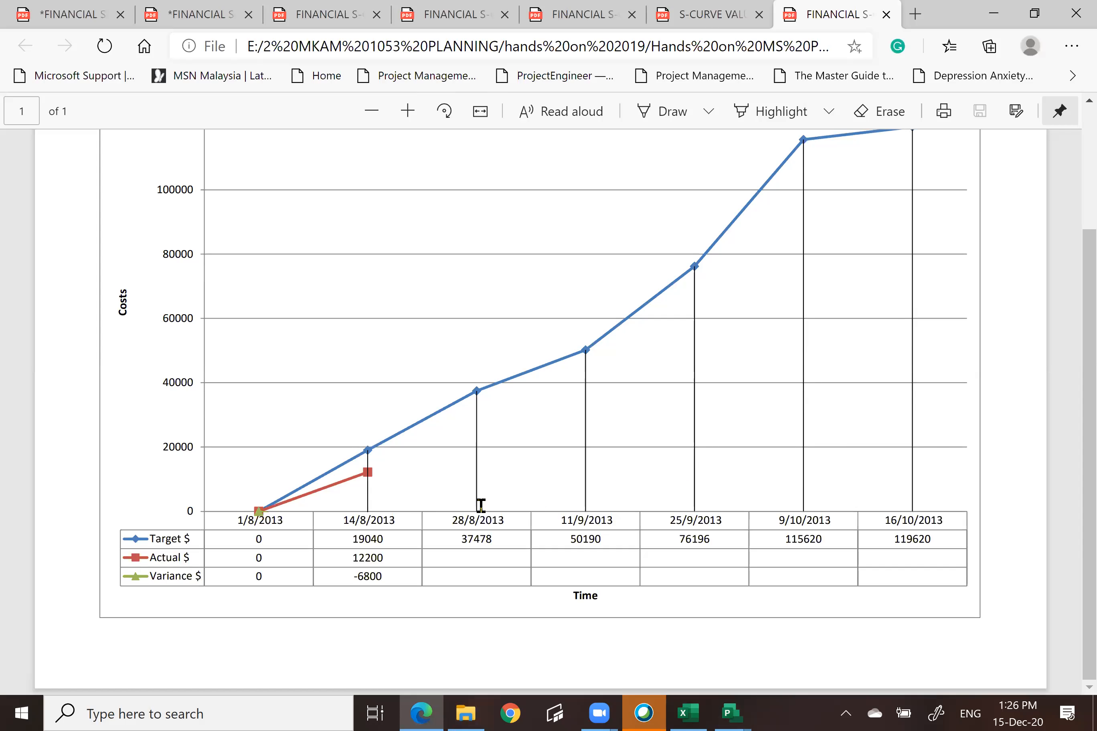
scroll(480, 505, "up", 3)
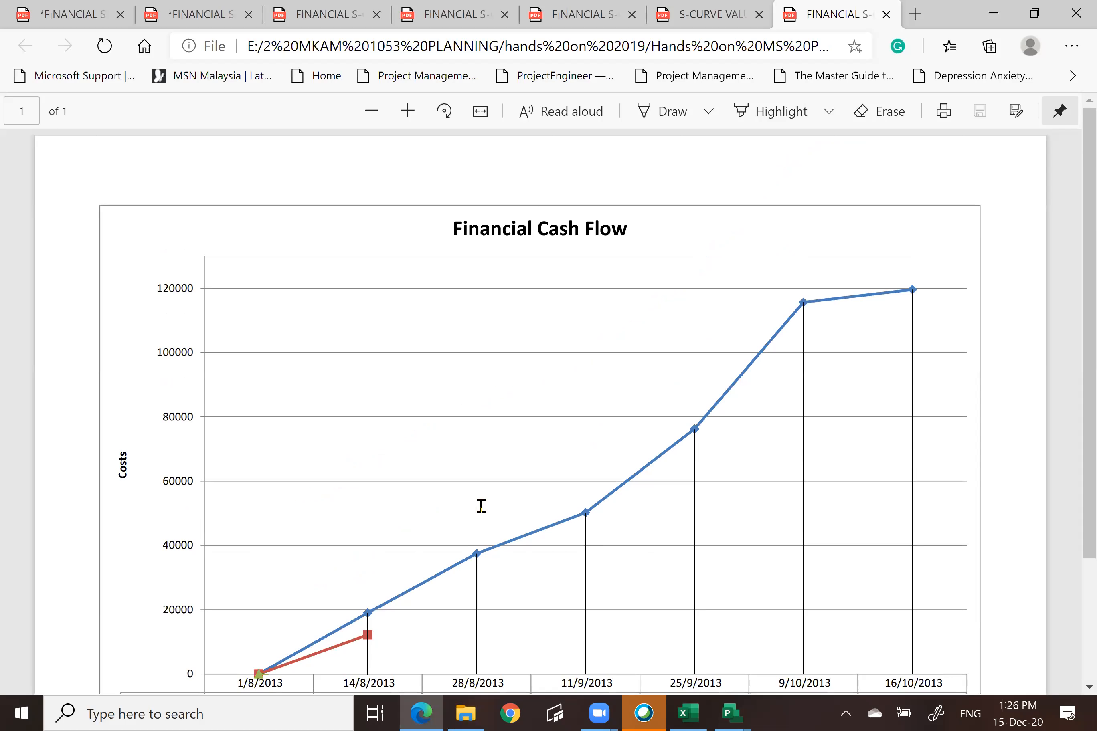
scroll(480, 505, "down", 3)
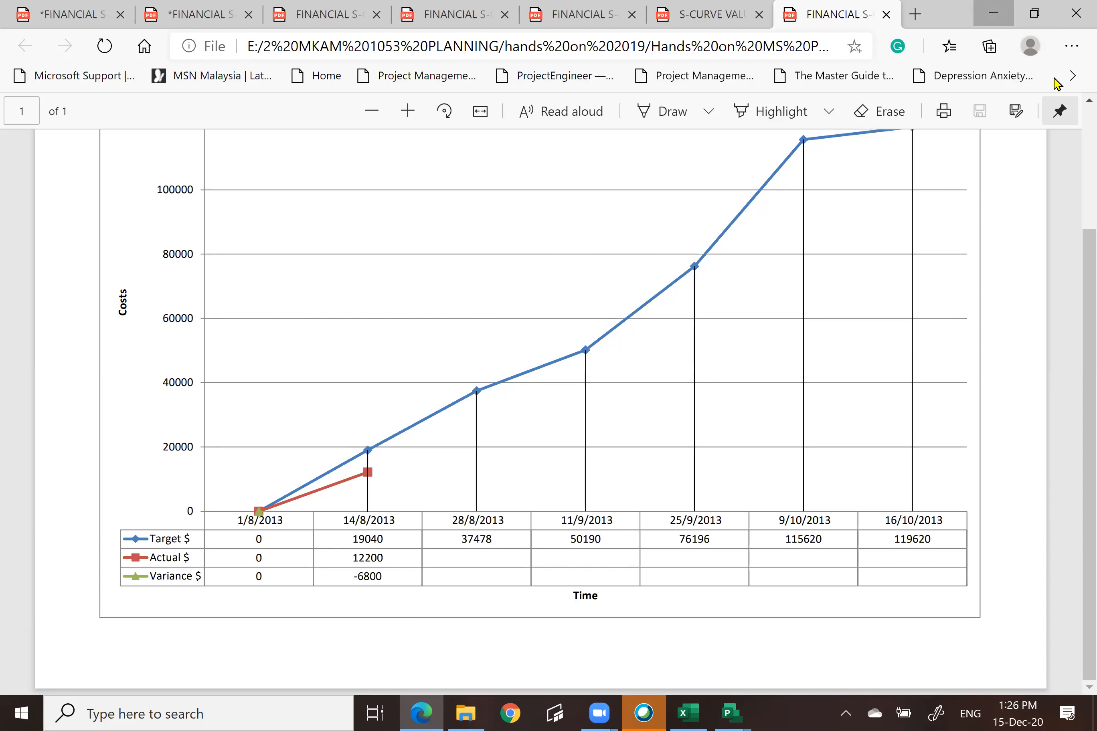
left_click(994, 14)
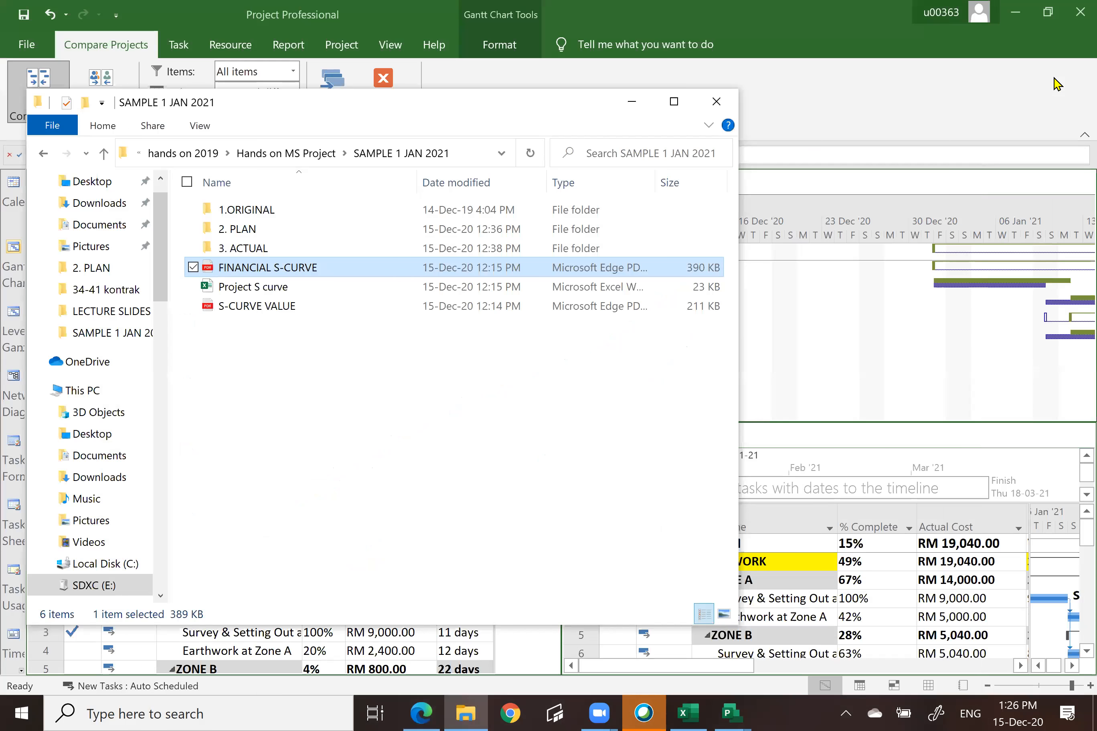
left_click(631, 103)
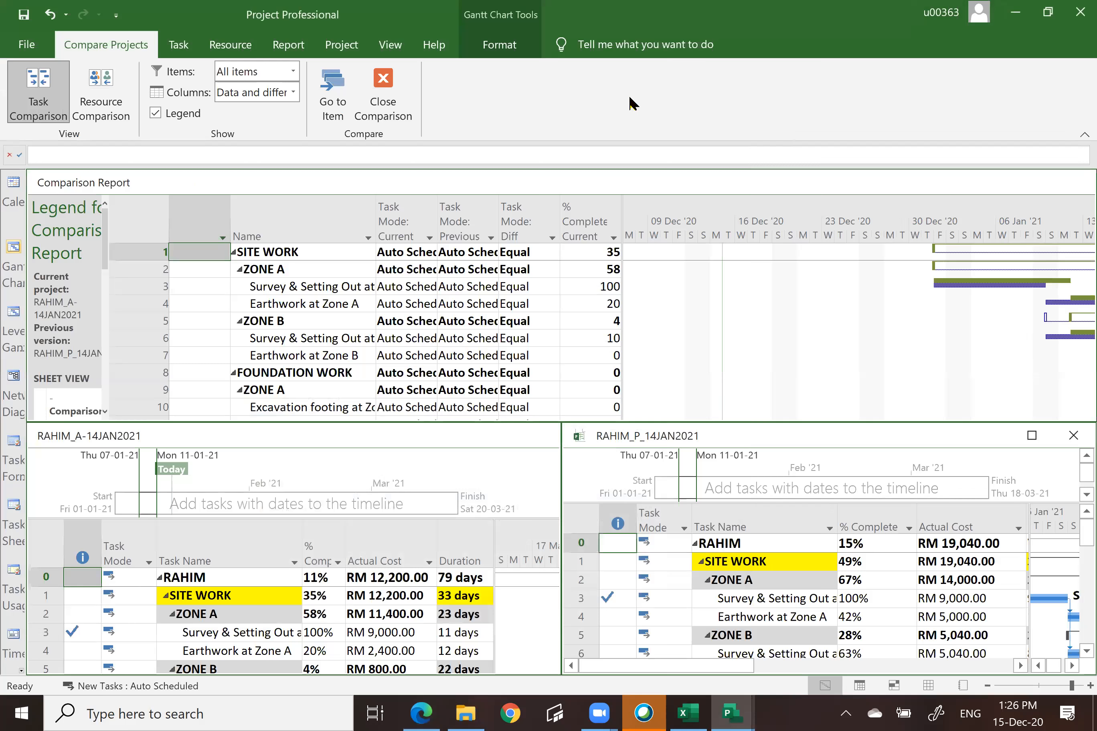
Review the project files in the 1.ORIGINAL, 2. PLAN and 3. ACTUAL folders in File Explorer, and return to the comparison report in Project
left_click(468, 714)
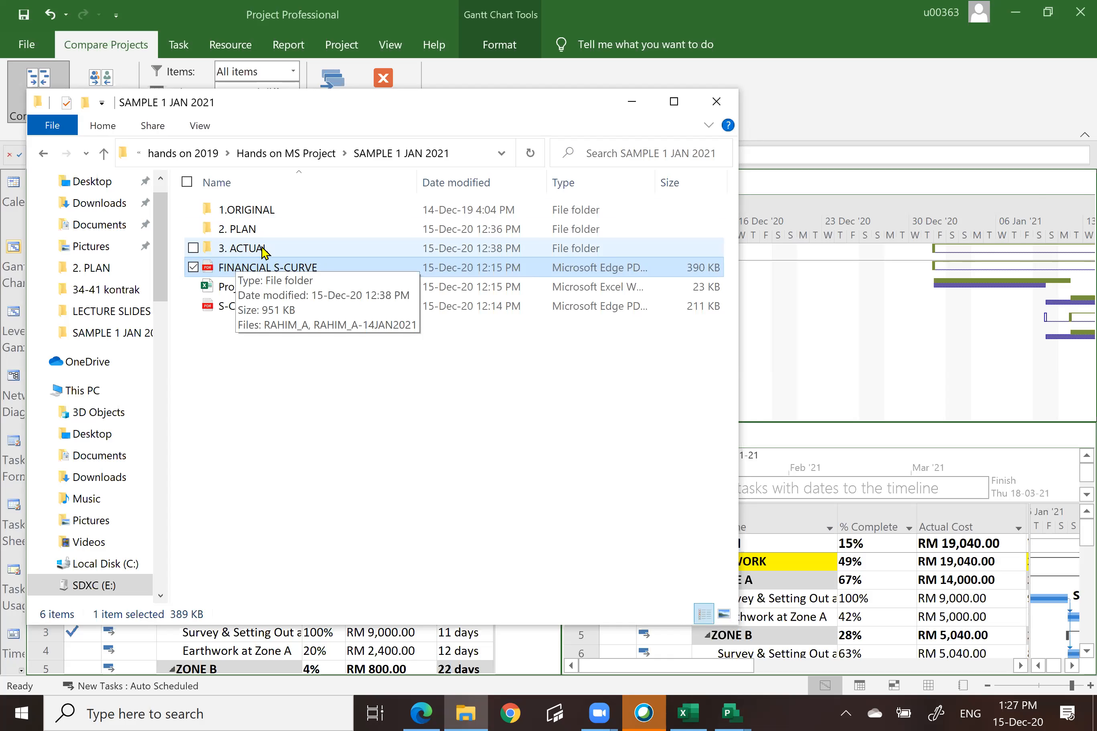
left_click(282, 215)
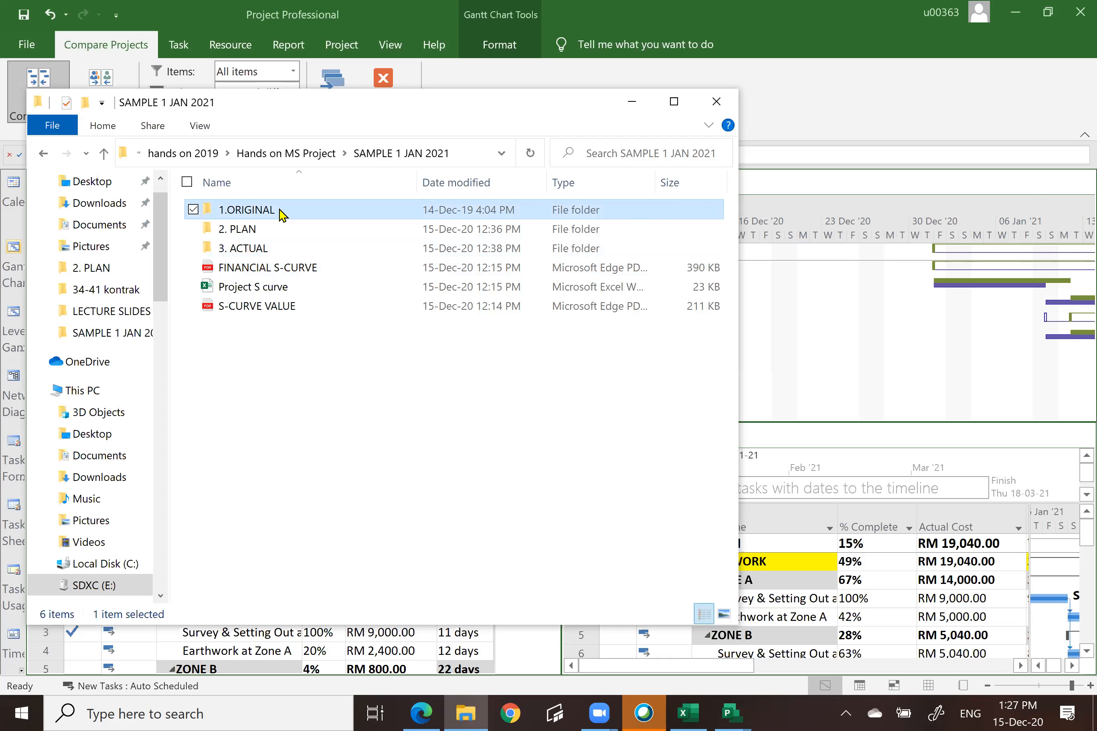
double_click(282, 215)
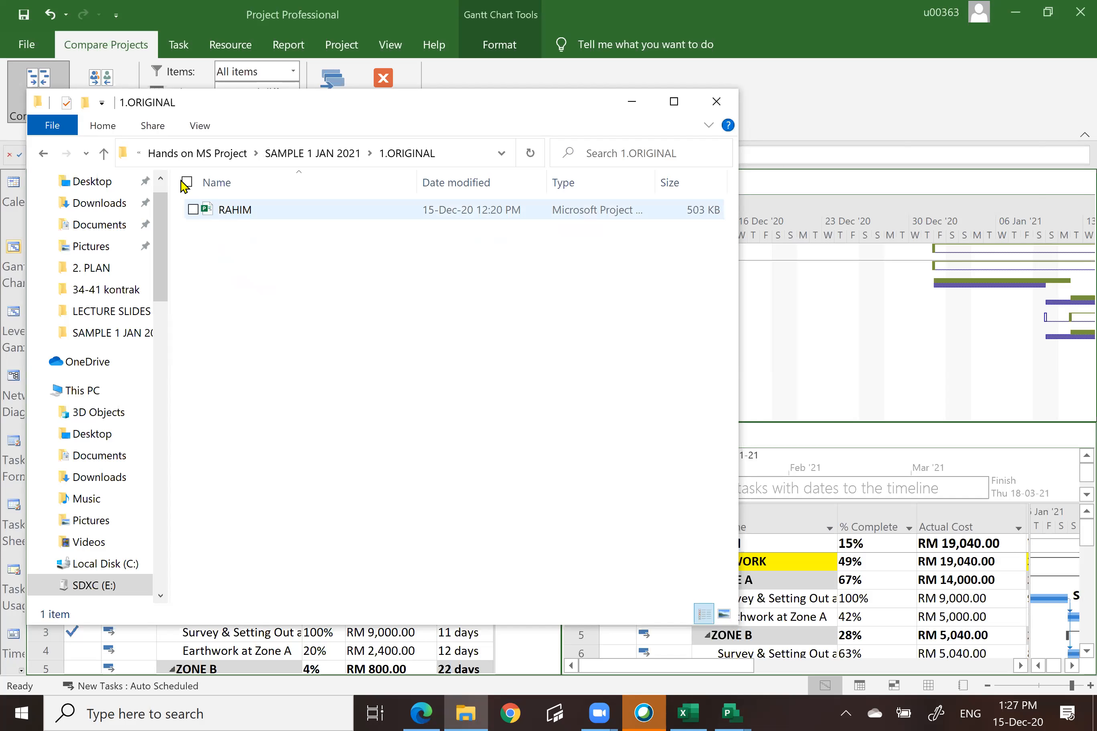
left_click(103, 153)
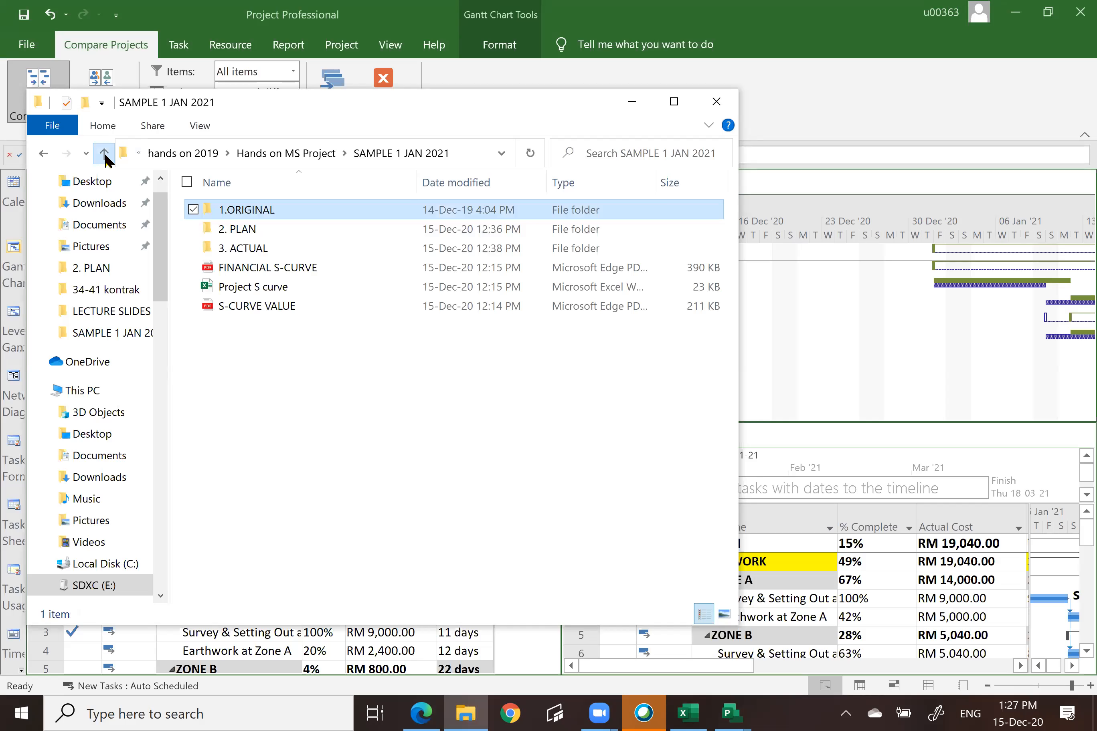
double_click(243, 229)
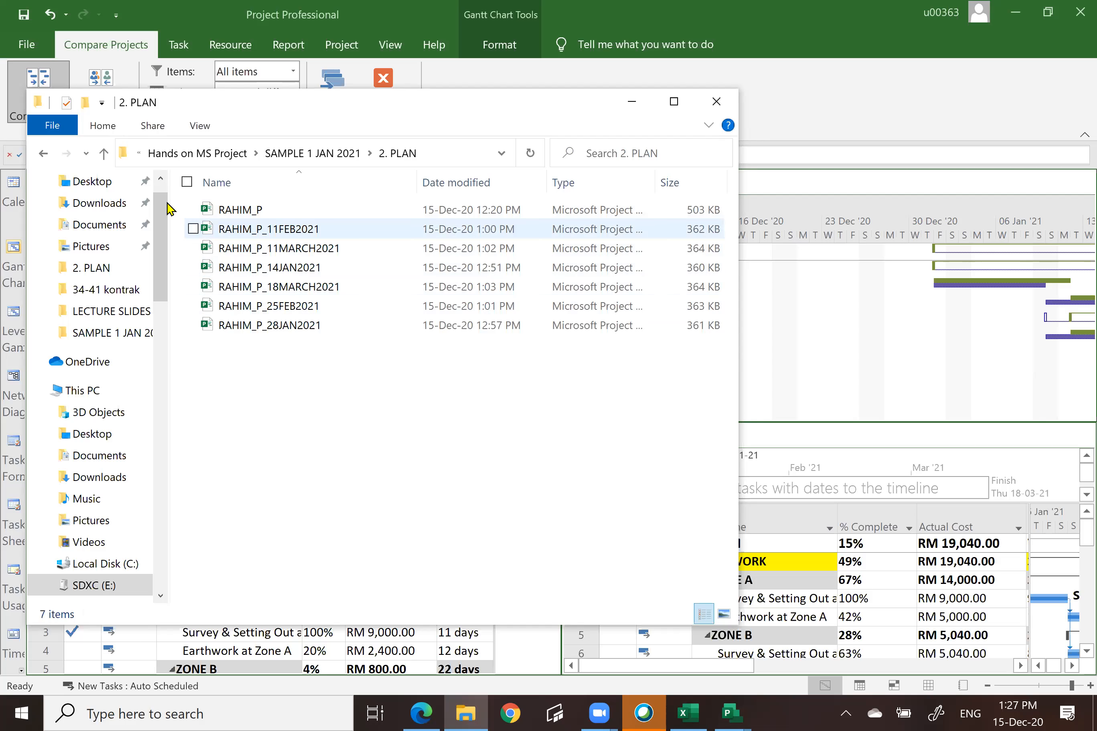
left_click(104, 153)
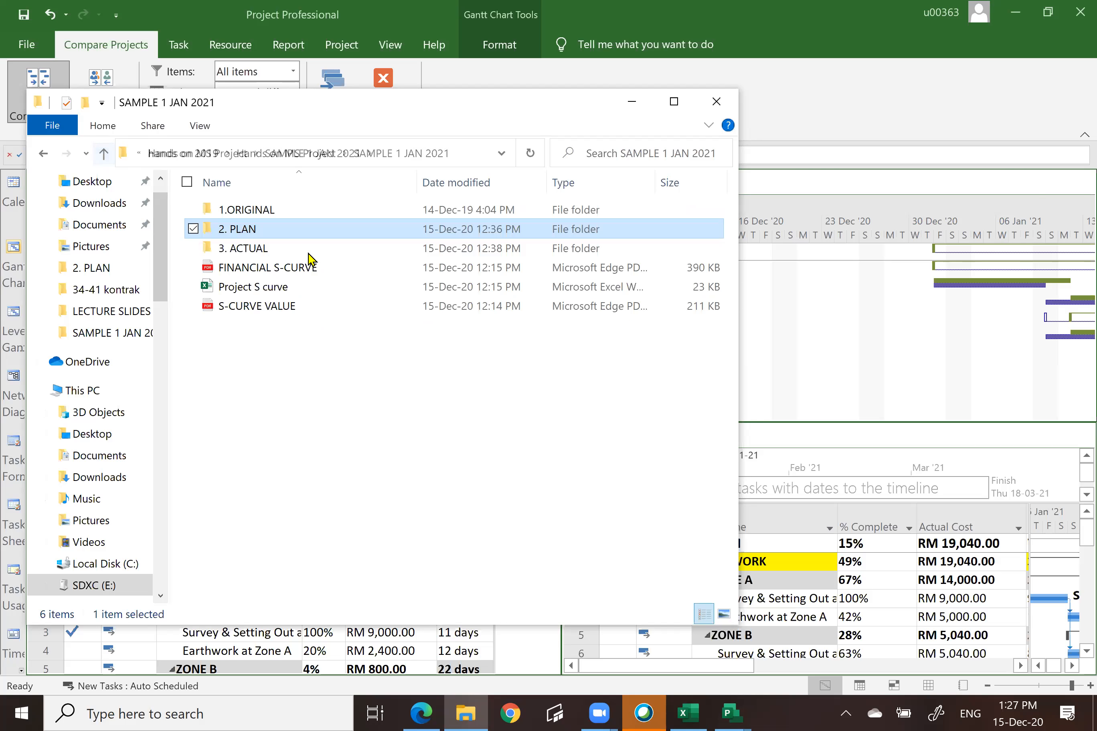
double_click(268, 247)
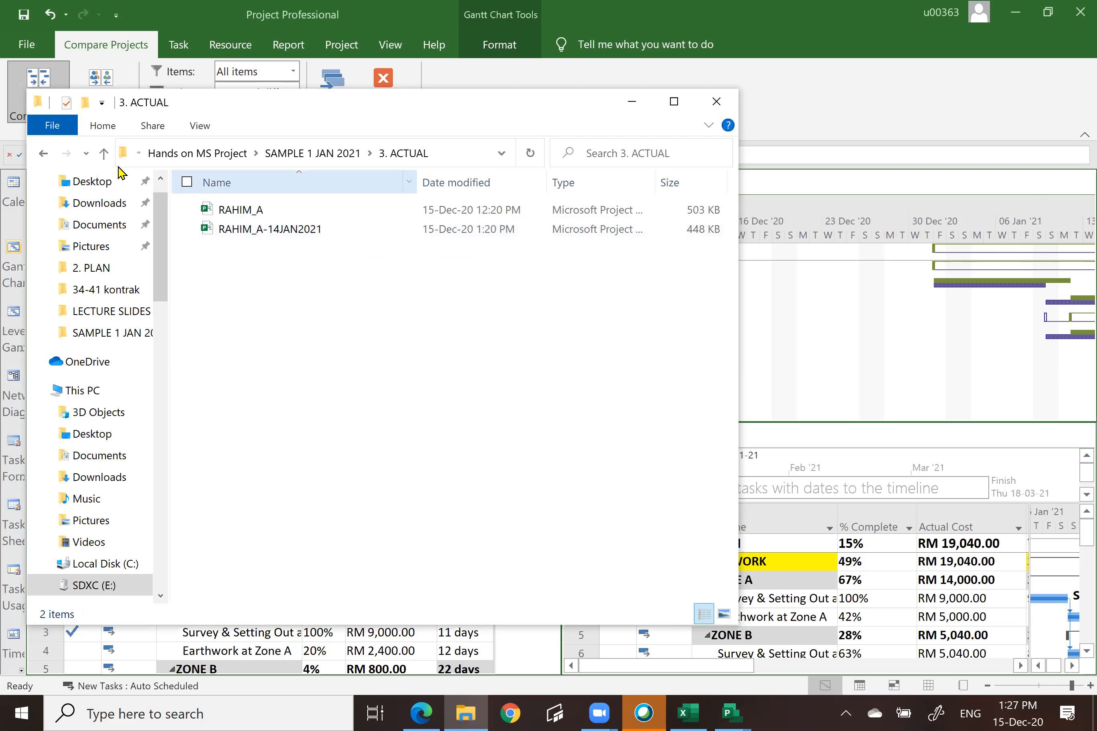
left_click(104, 154)
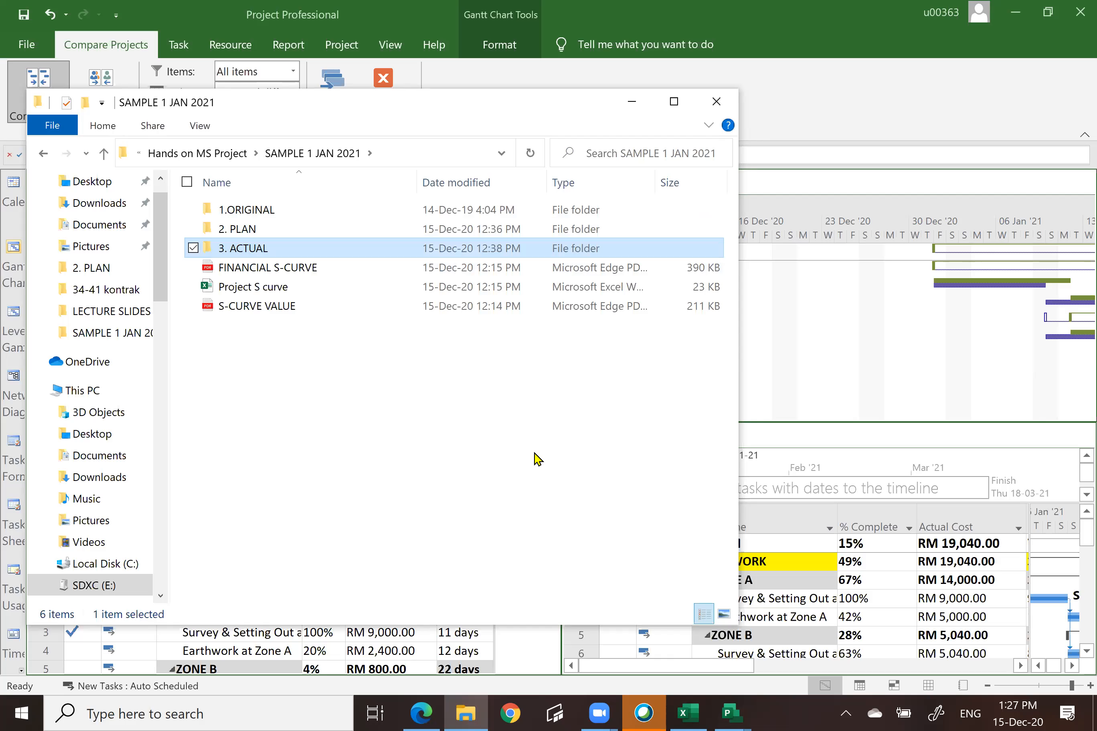
left_click(632, 102)
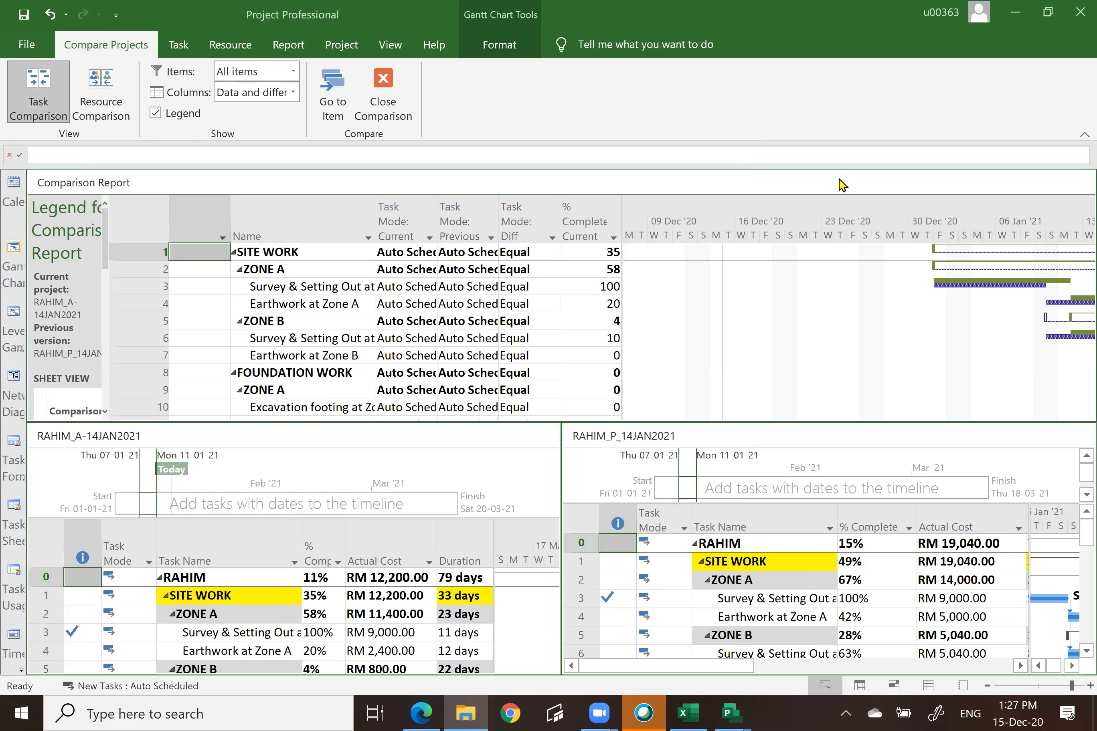